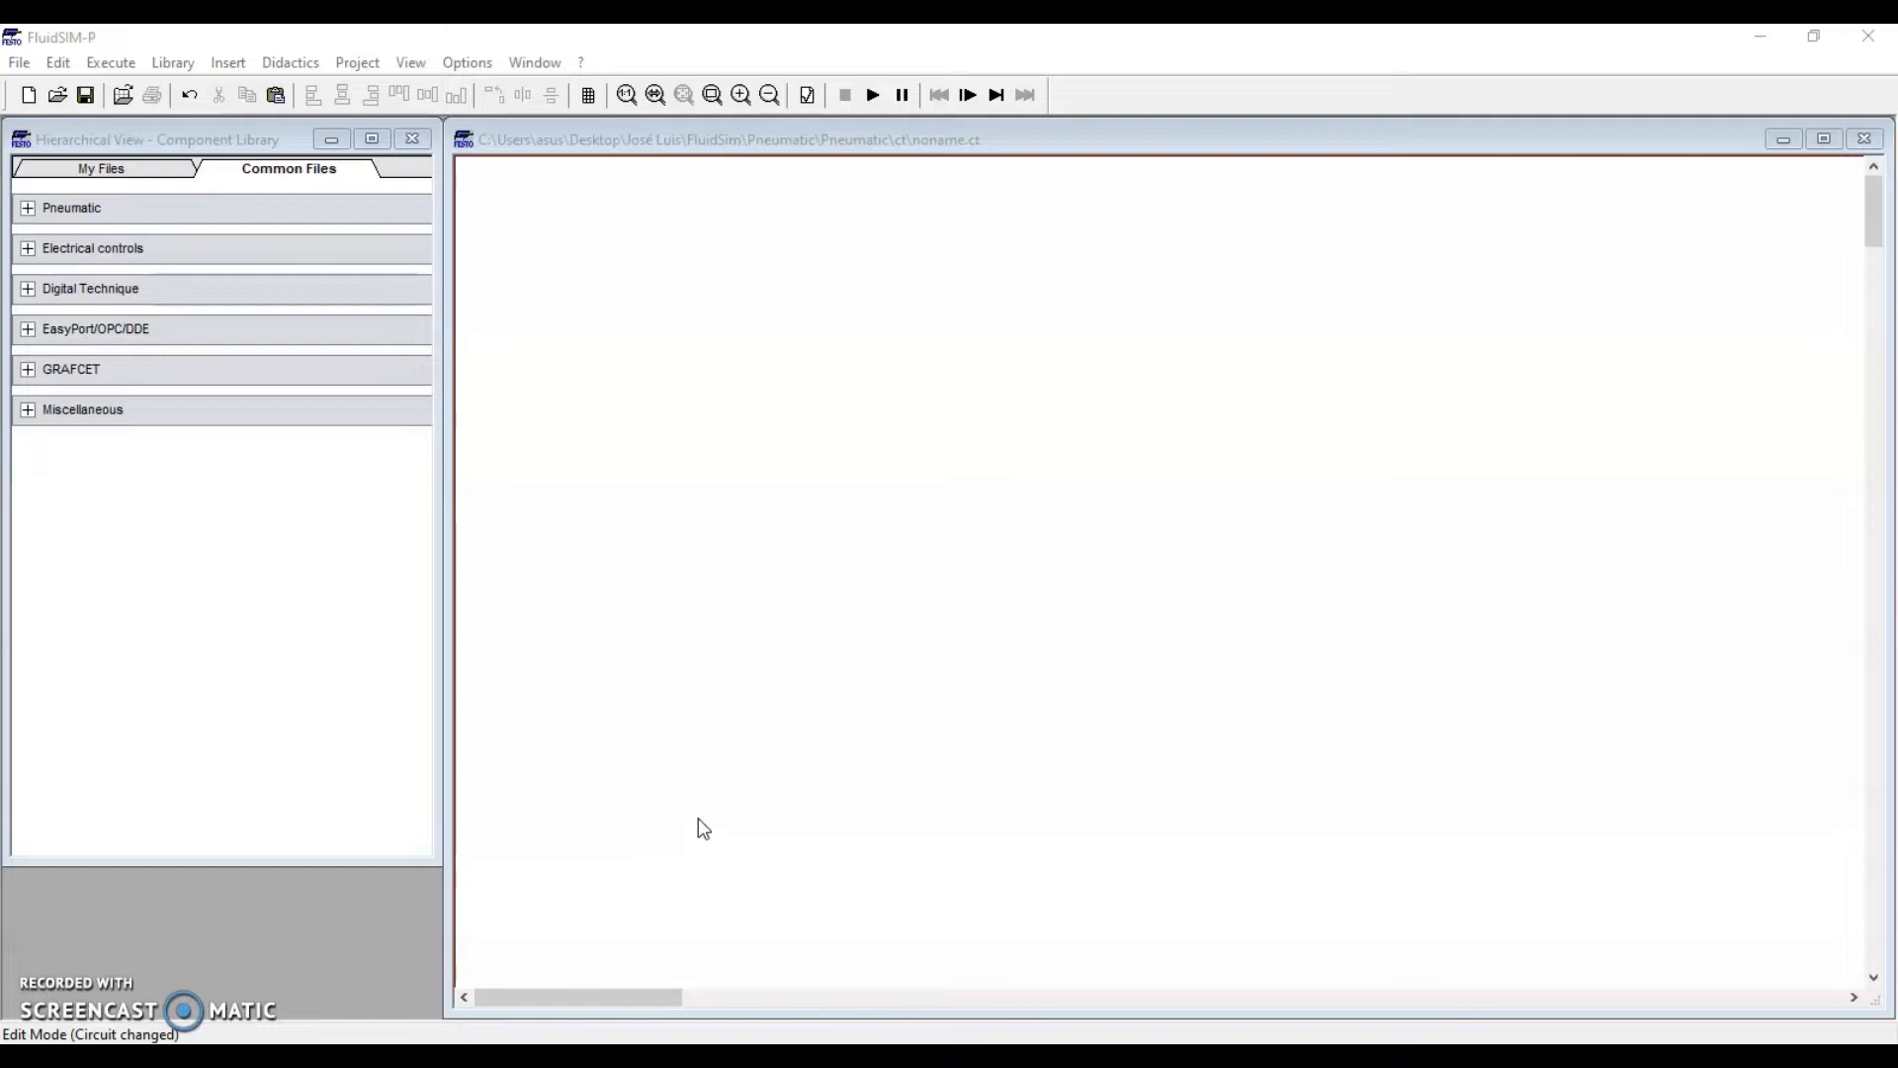
Expand Pneumatic > Valves in the component library to list the Shutoff Valves and Flow Control Valves
{"action": "left_click", "coordinate": [711, 769]}
{"action": "left_click", "coordinate": [190, 143]}
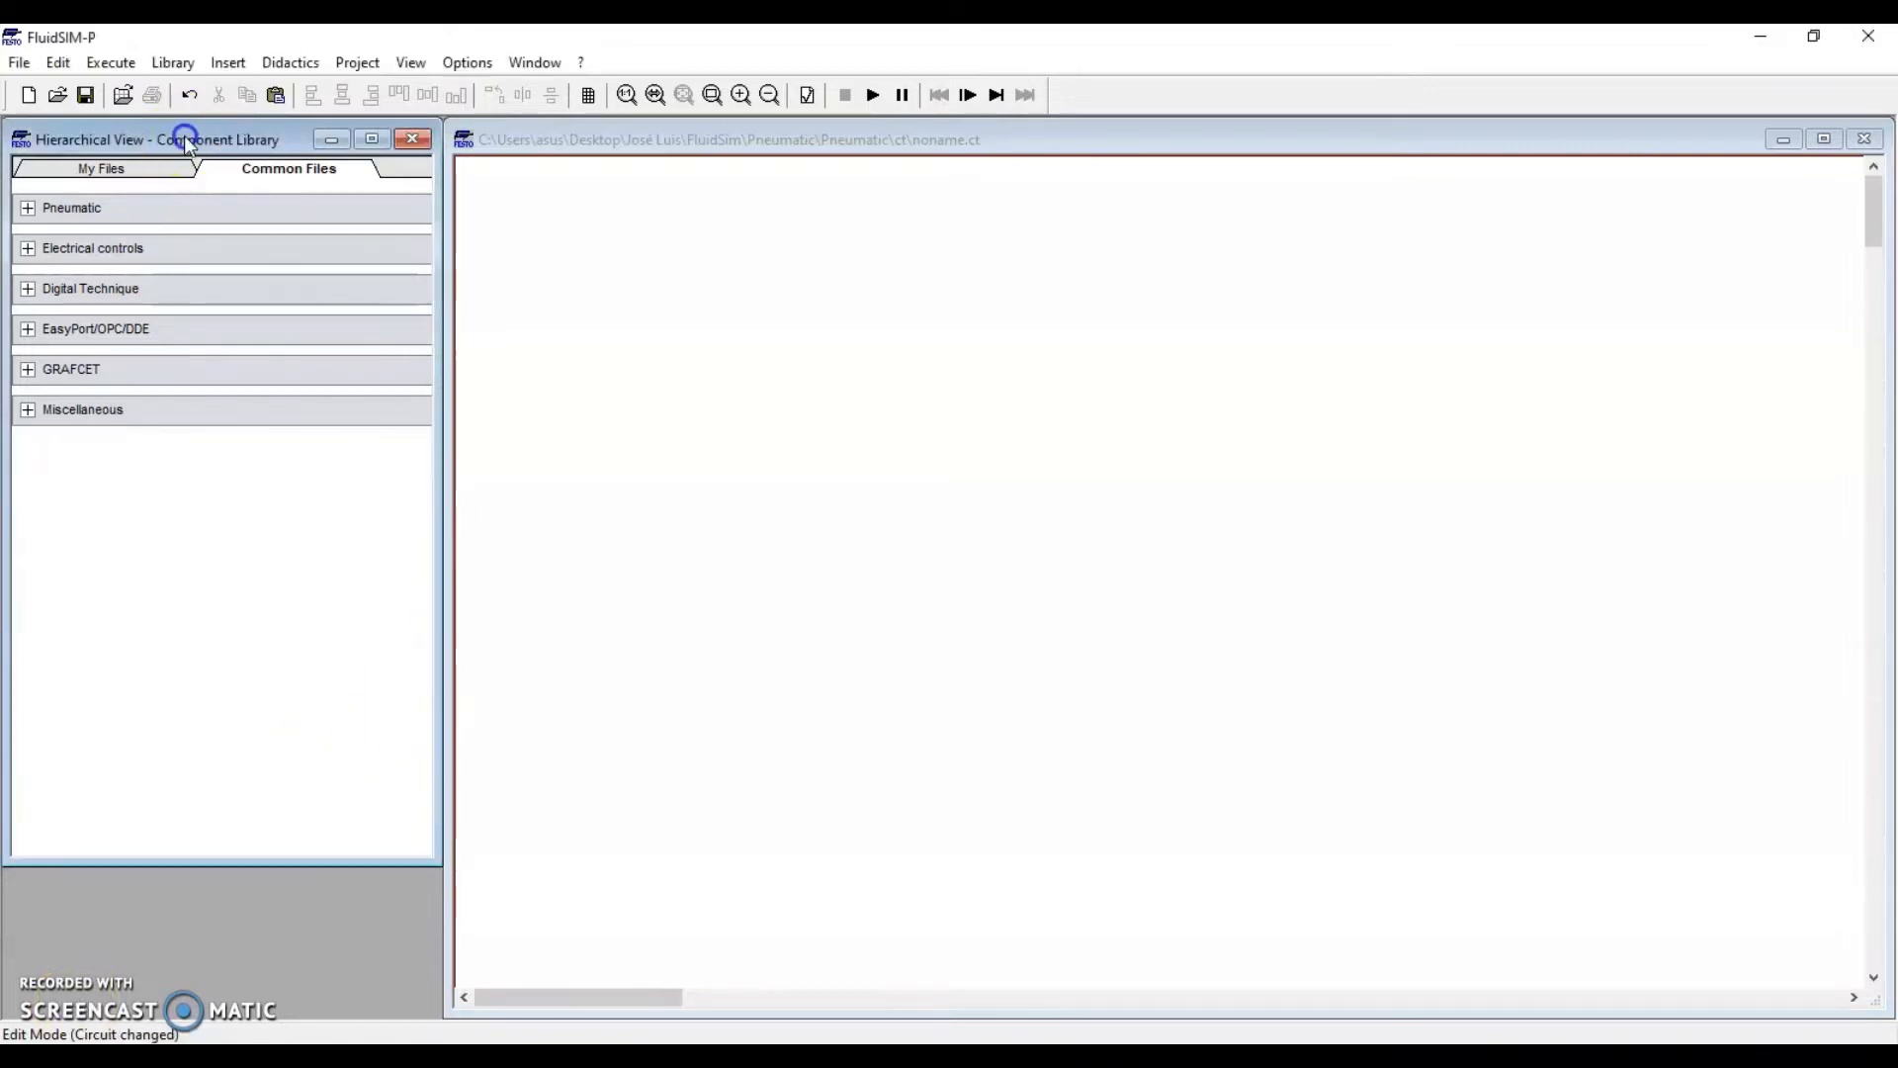
{"action": "left_click", "coordinate": [31, 207]}
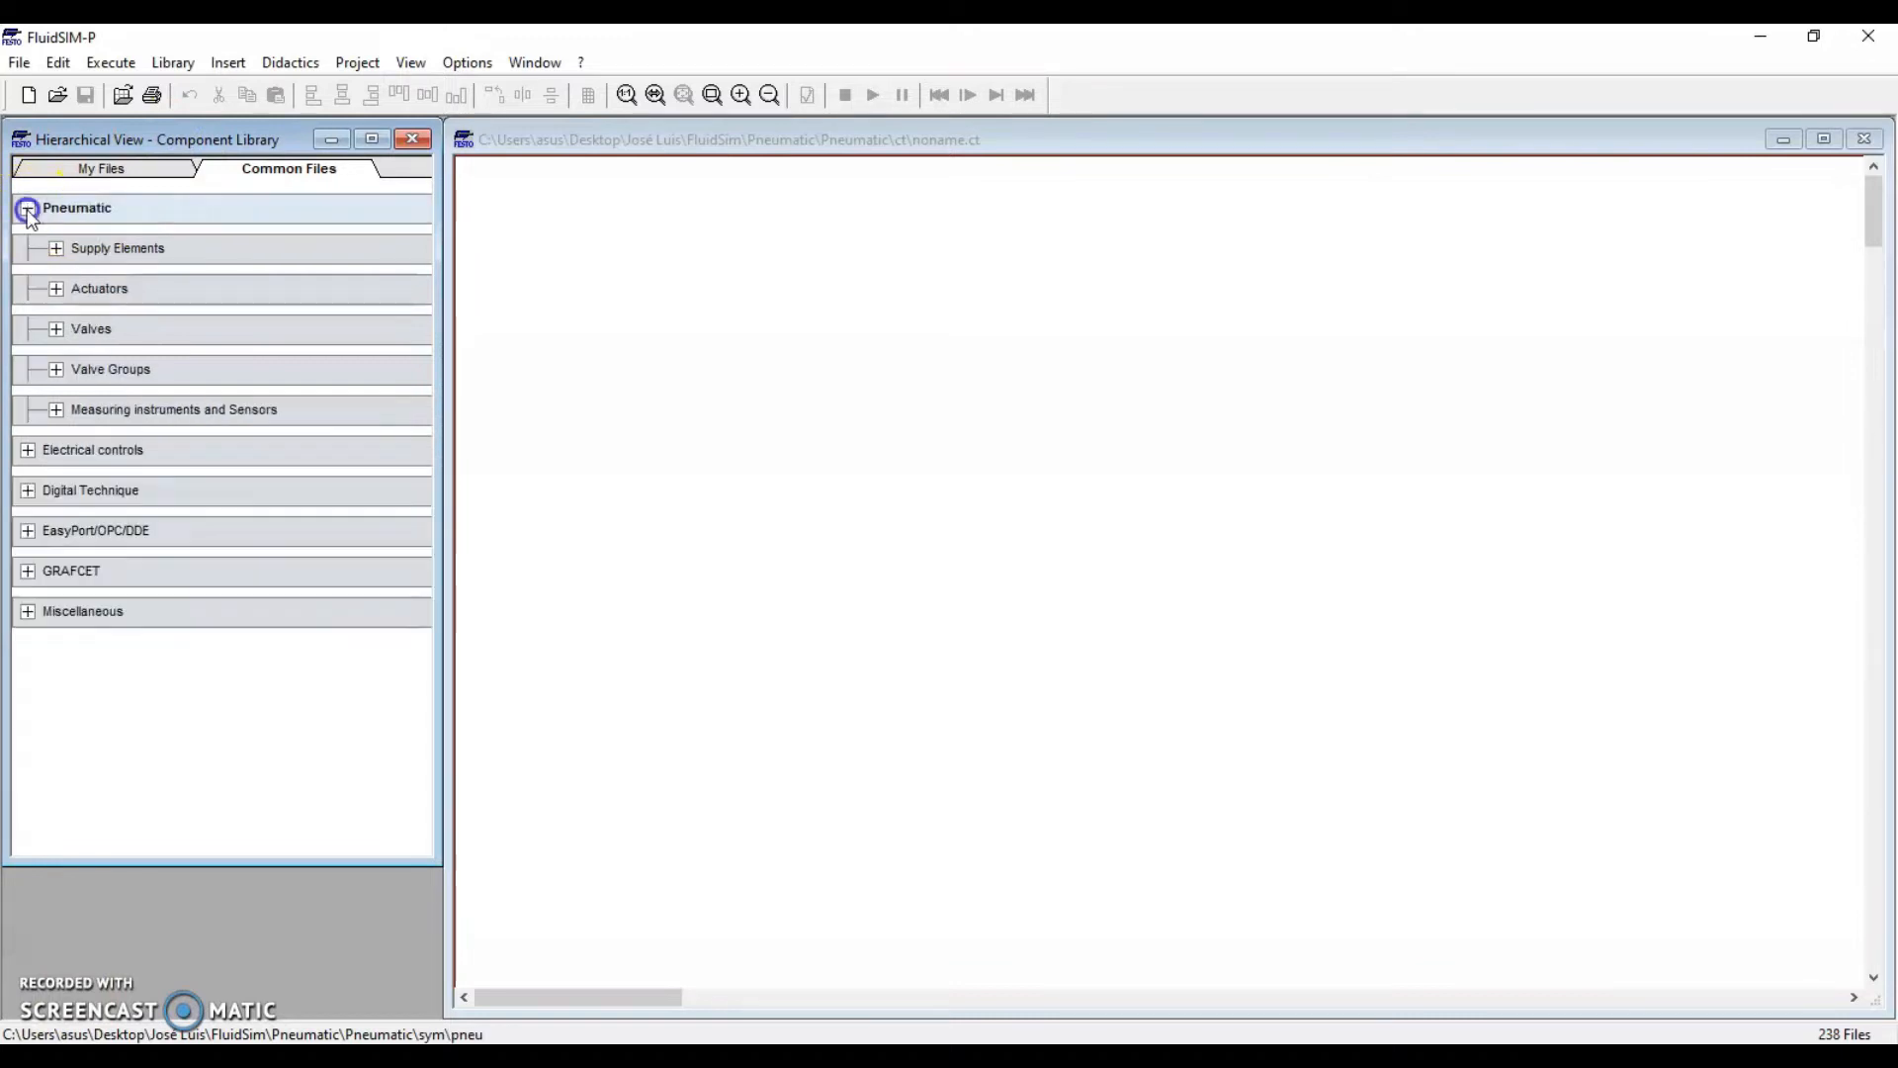
{"action": "left_click", "coordinate": [56, 332]}
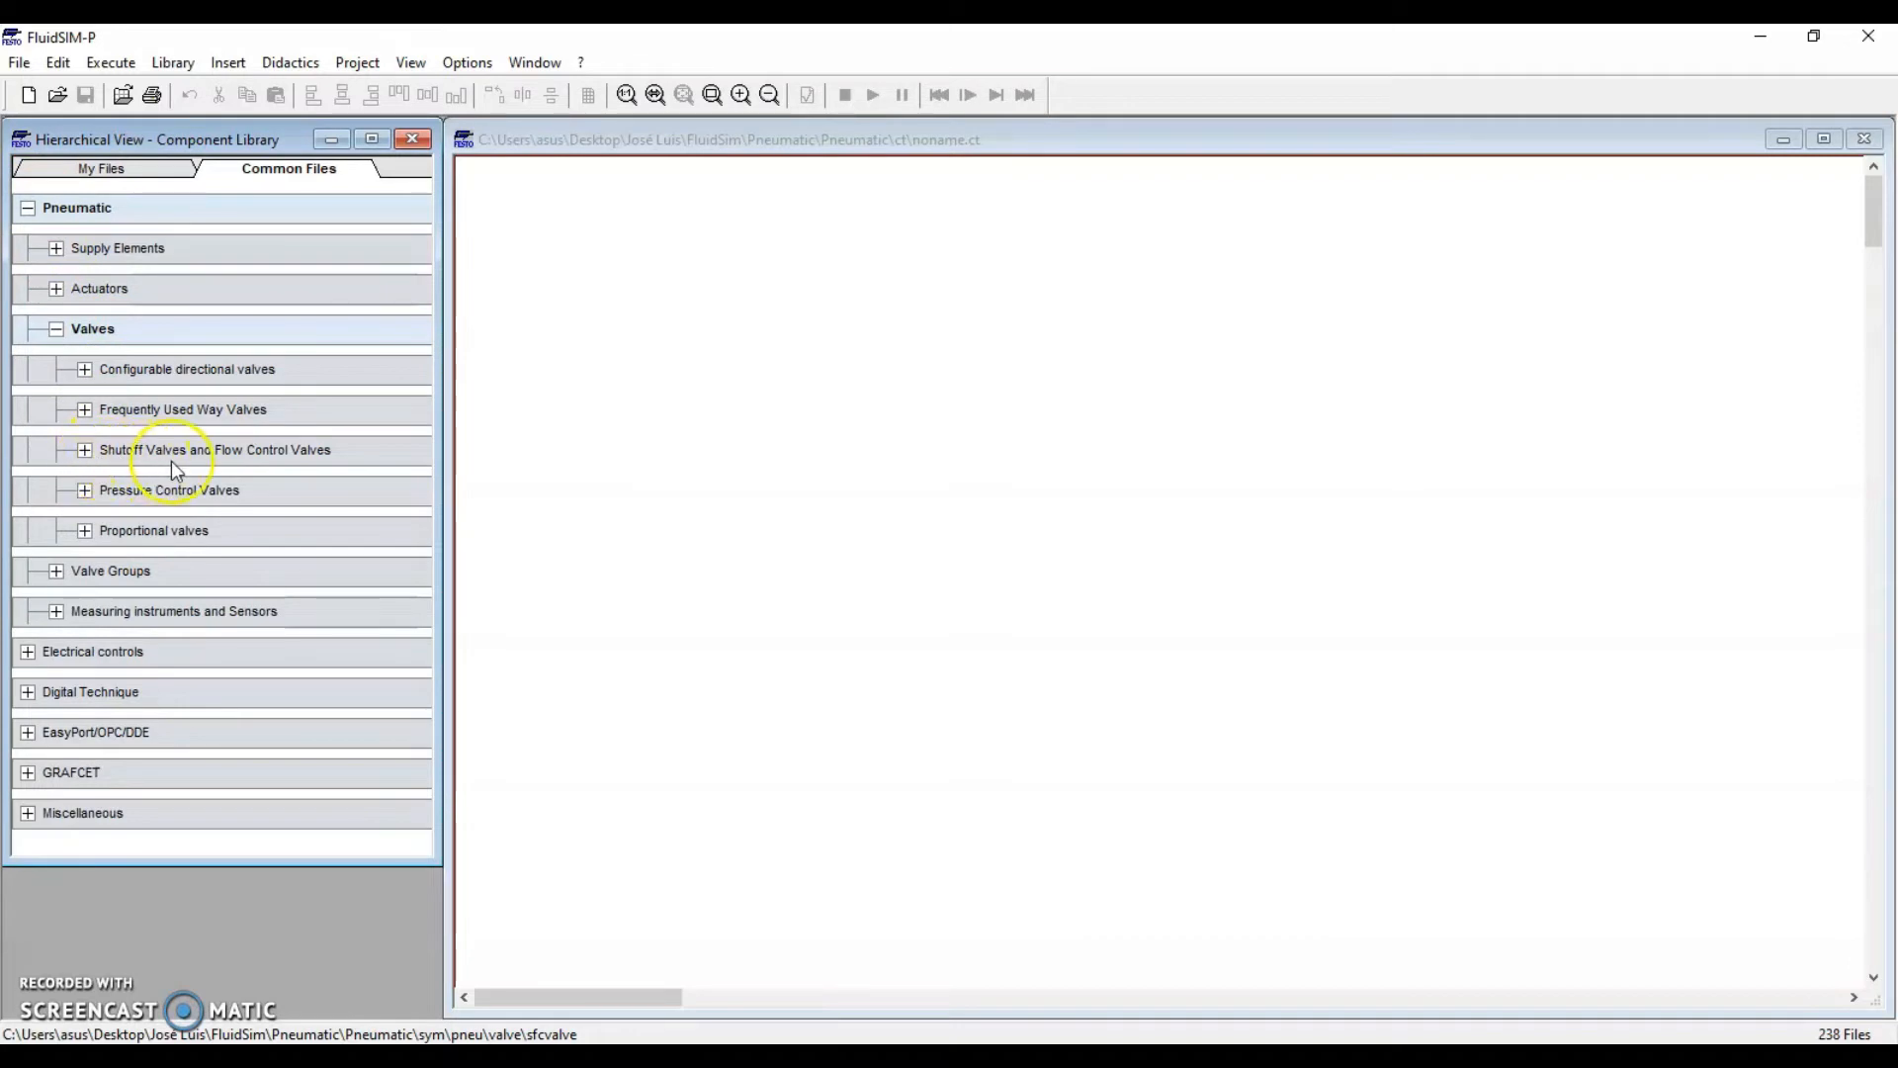
{"action": "left_click", "coordinate": [86, 453]}
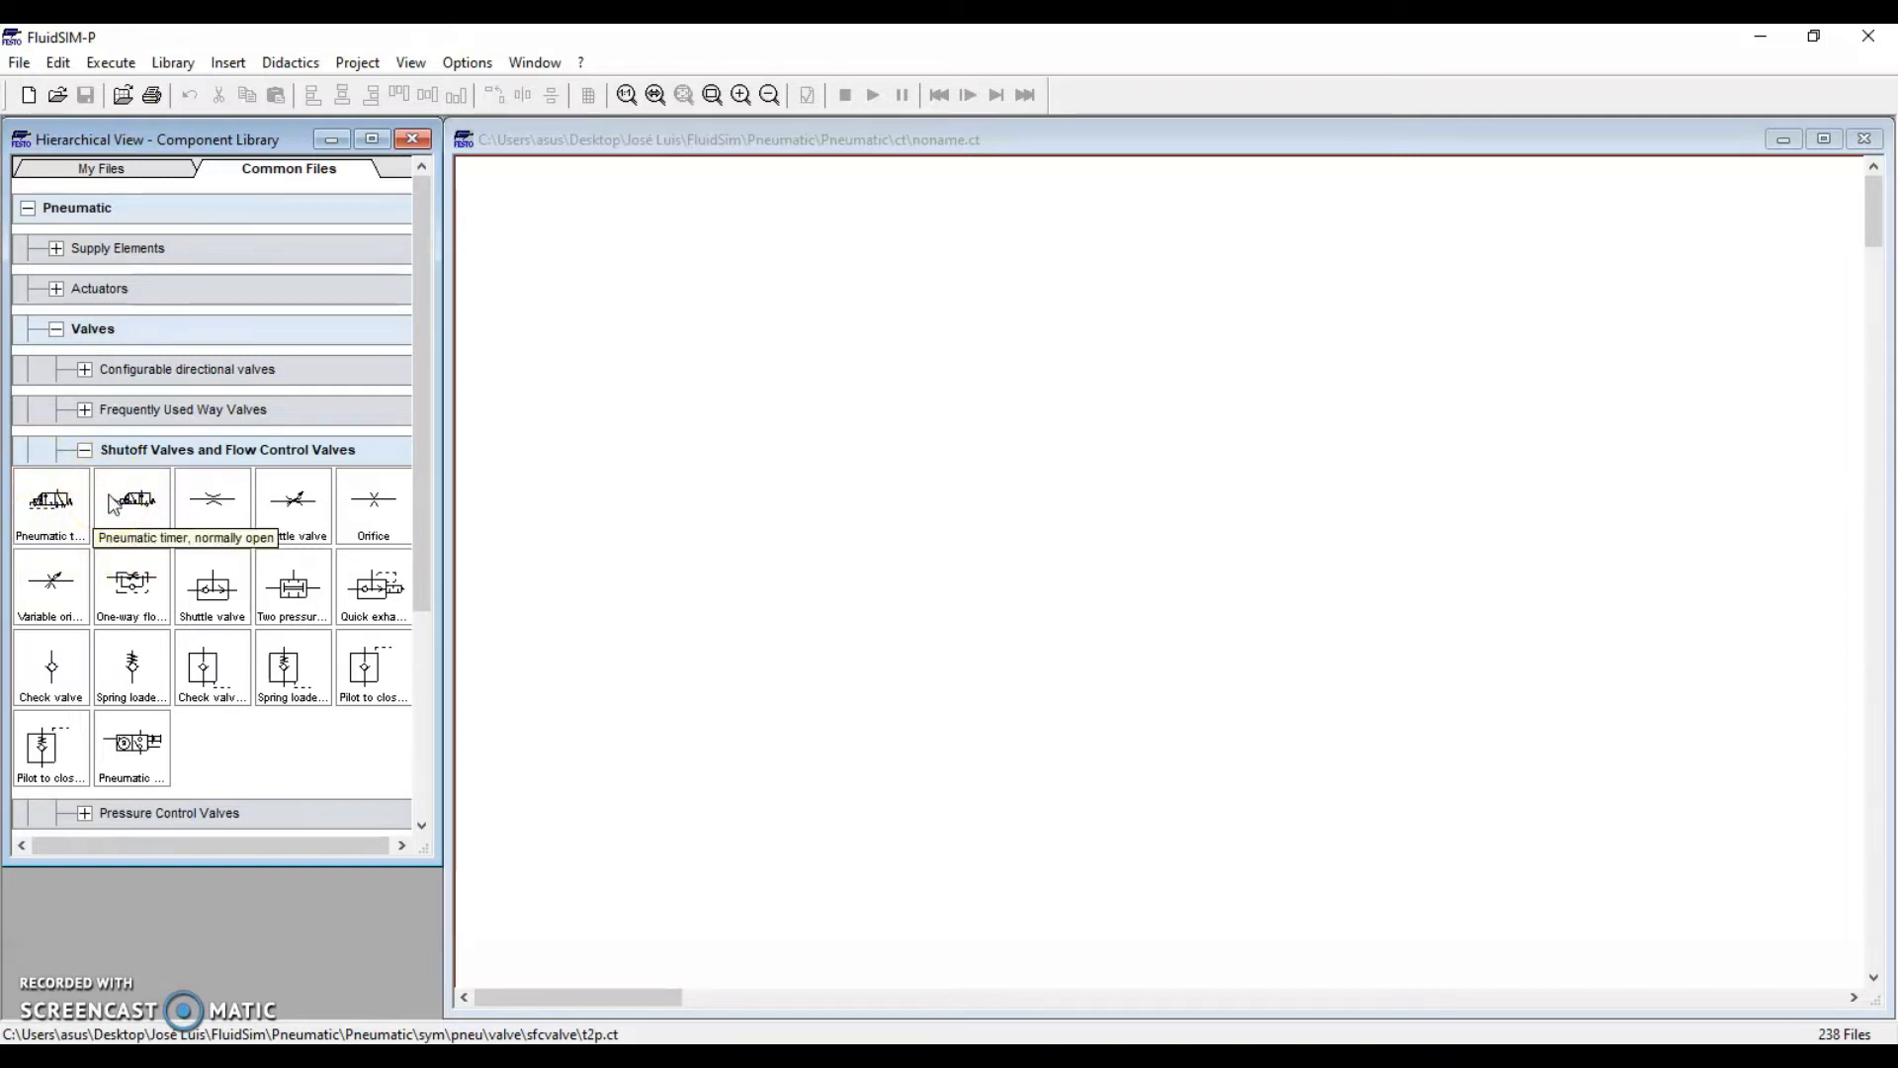
Place a normally open pneumatic timer and a second pneumatic timer side by side on the sheet
{"action": "left_click_drag", "start_coordinate": [113, 506], "coordinate": [892, 450]}
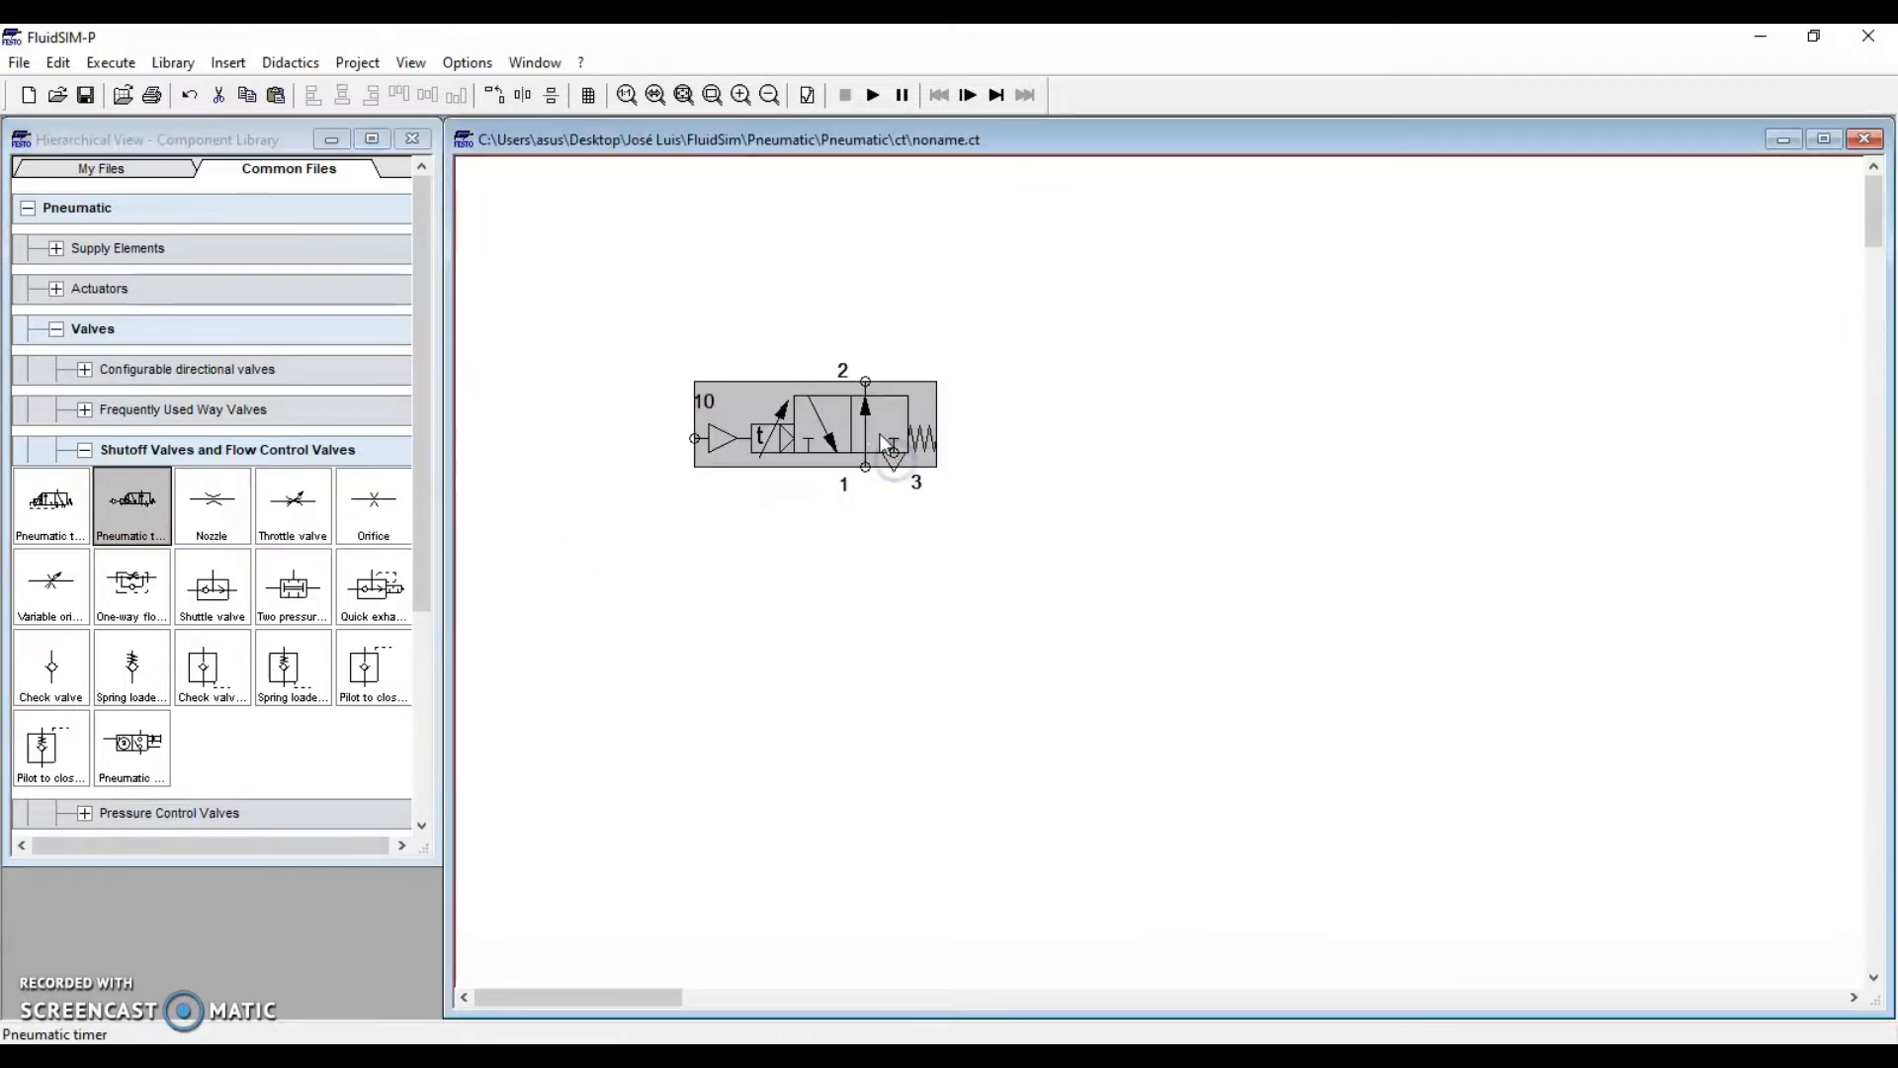
{"action": "left_click", "coordinate": [870, 608]}
{"action": "left_click_drag", "start_coordinate": [52, 502], "coordinate": [1246, 477]}
{"action": "left_click", "coordinate": [1173, 657]}
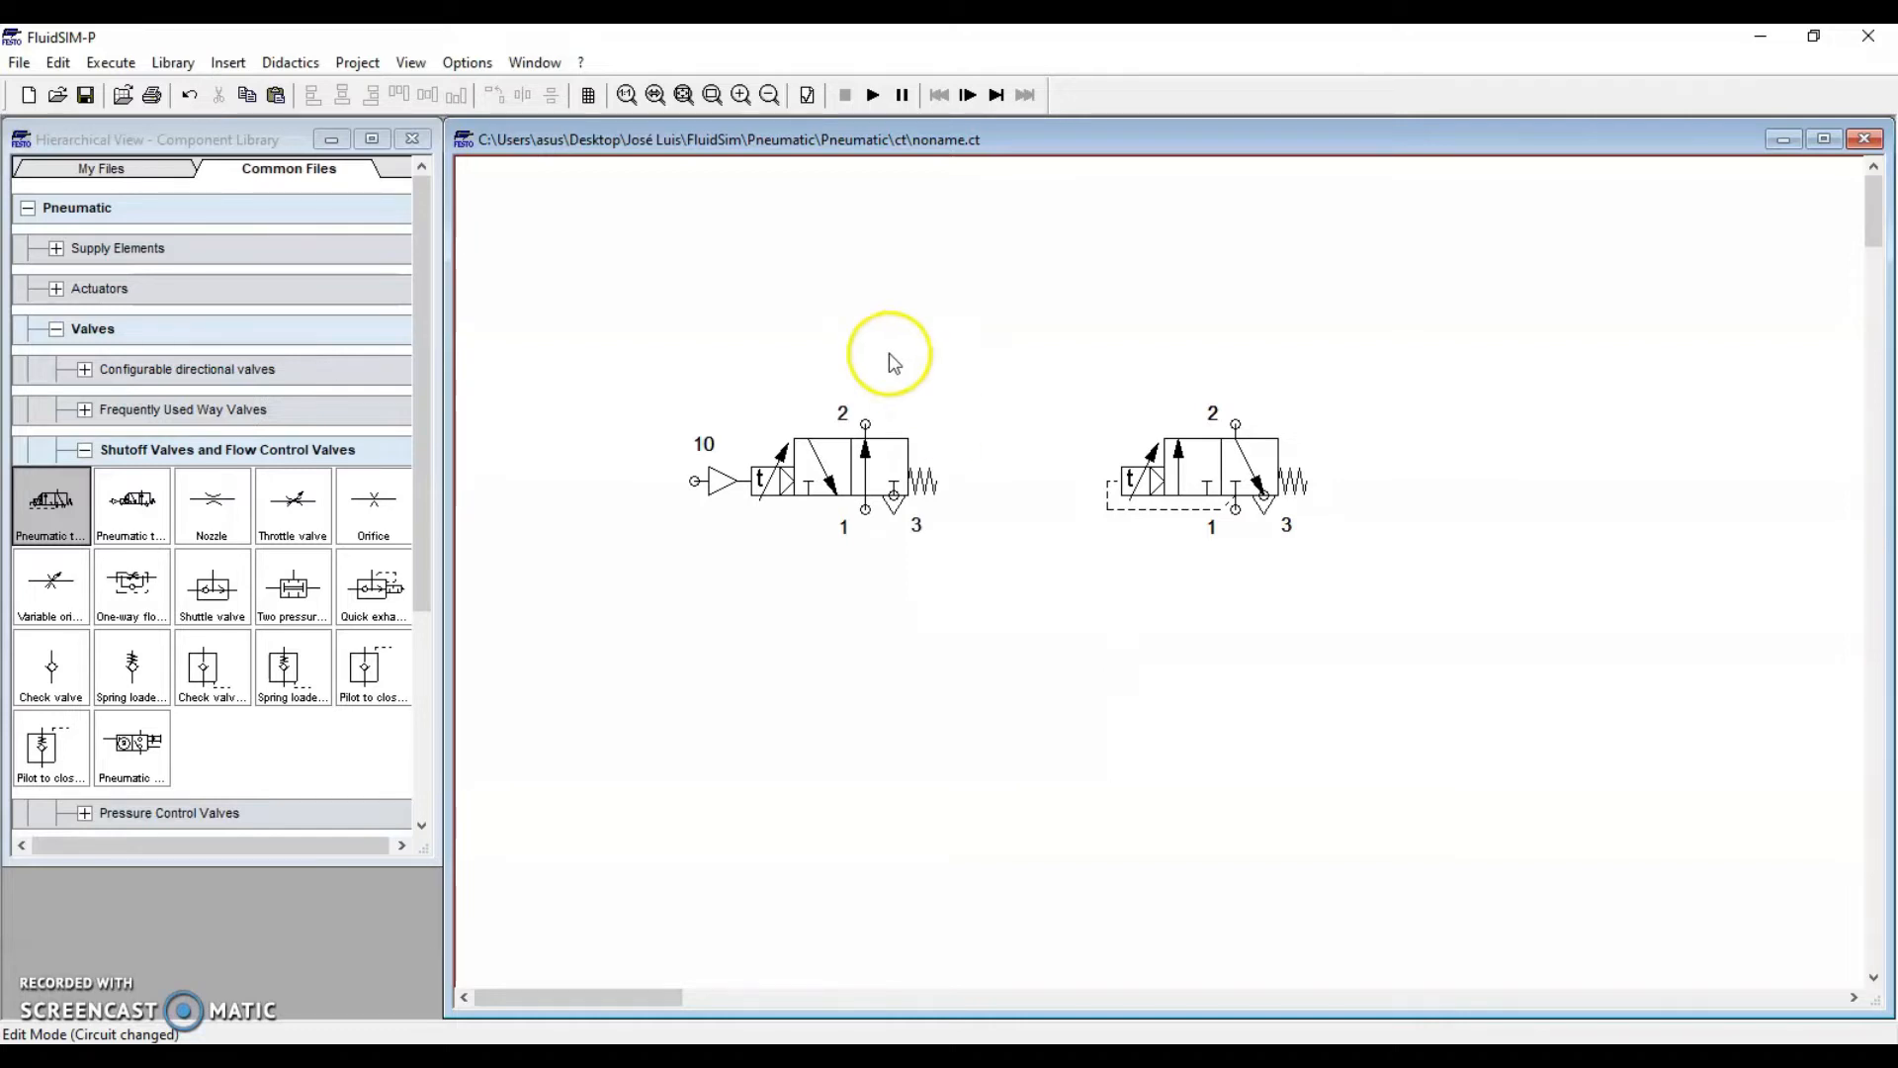
Select each timer valve in turn to check its 3 s delay time and ports
{"action": "mouse_move", "coordinate": [920, 464]}
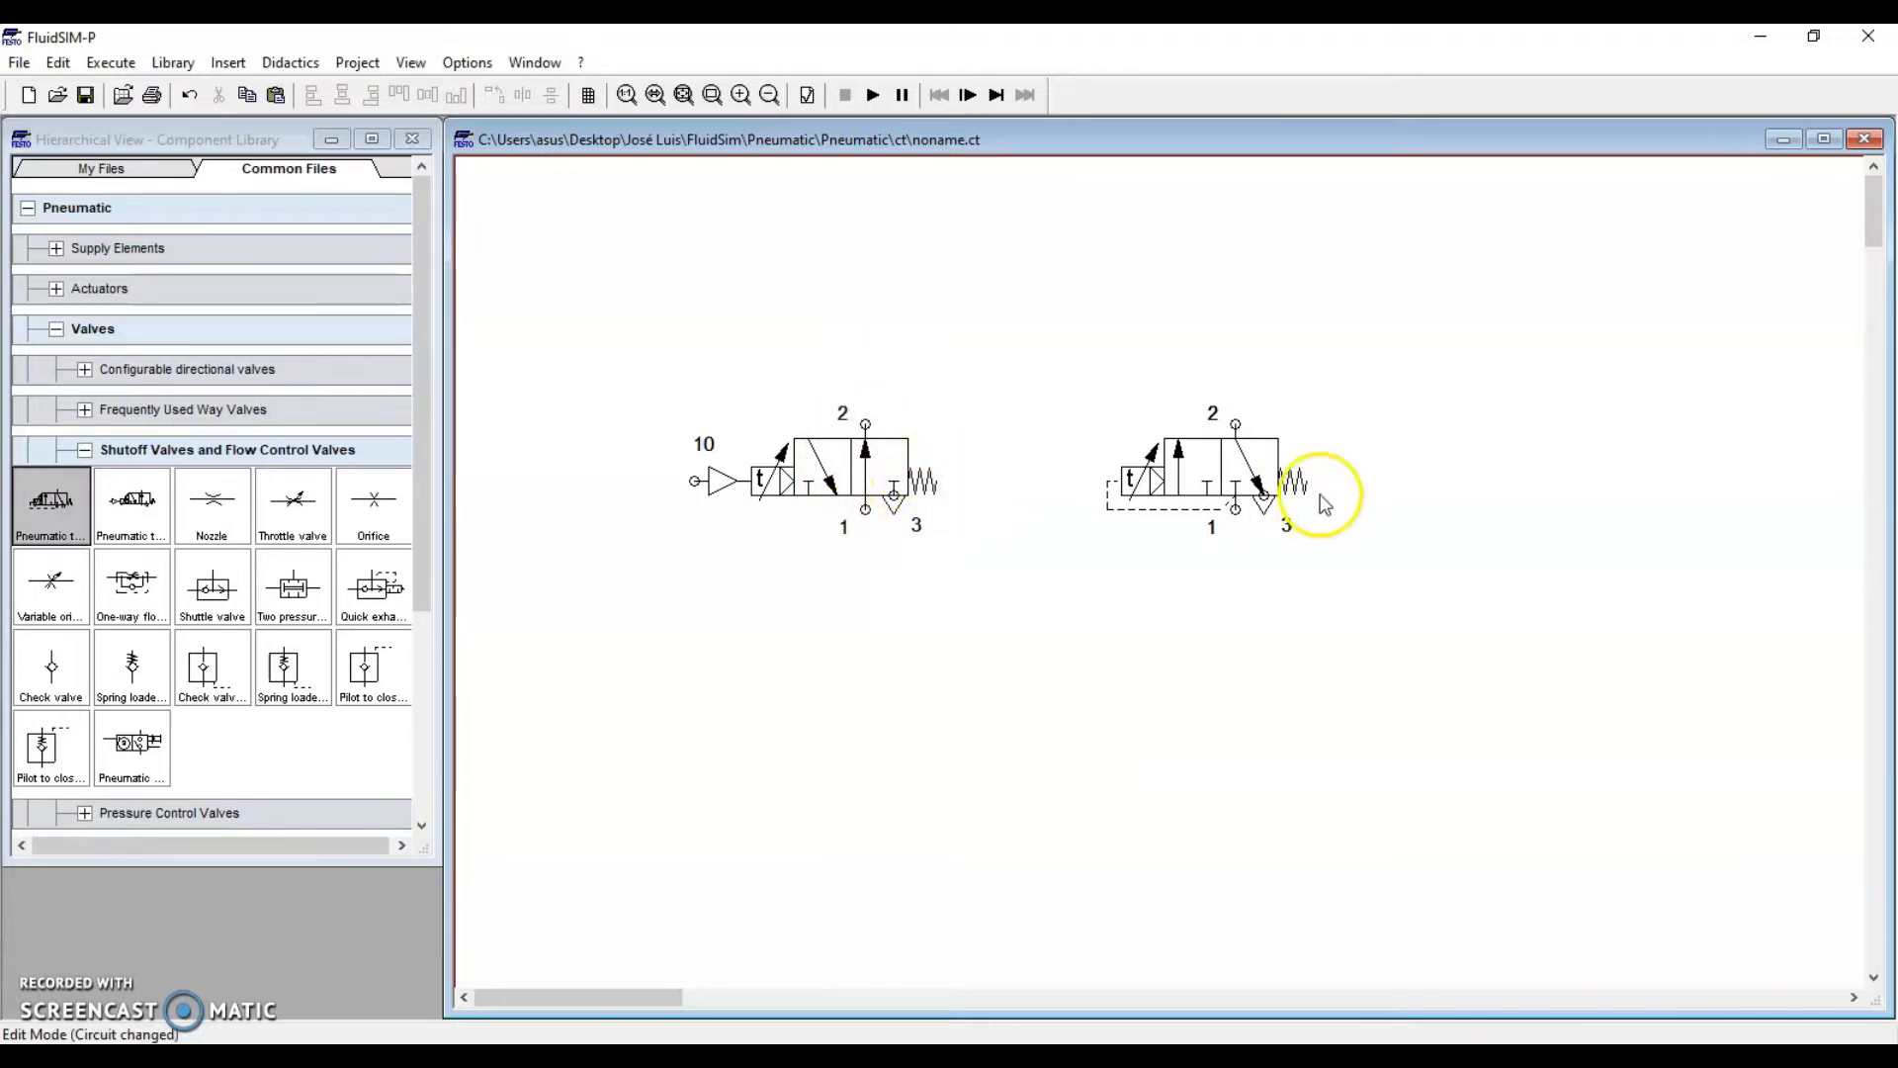
{"action": "left_click", "coordinate": [878, 468]}
{"action": "left_click", "coordinate": [869, 581]}
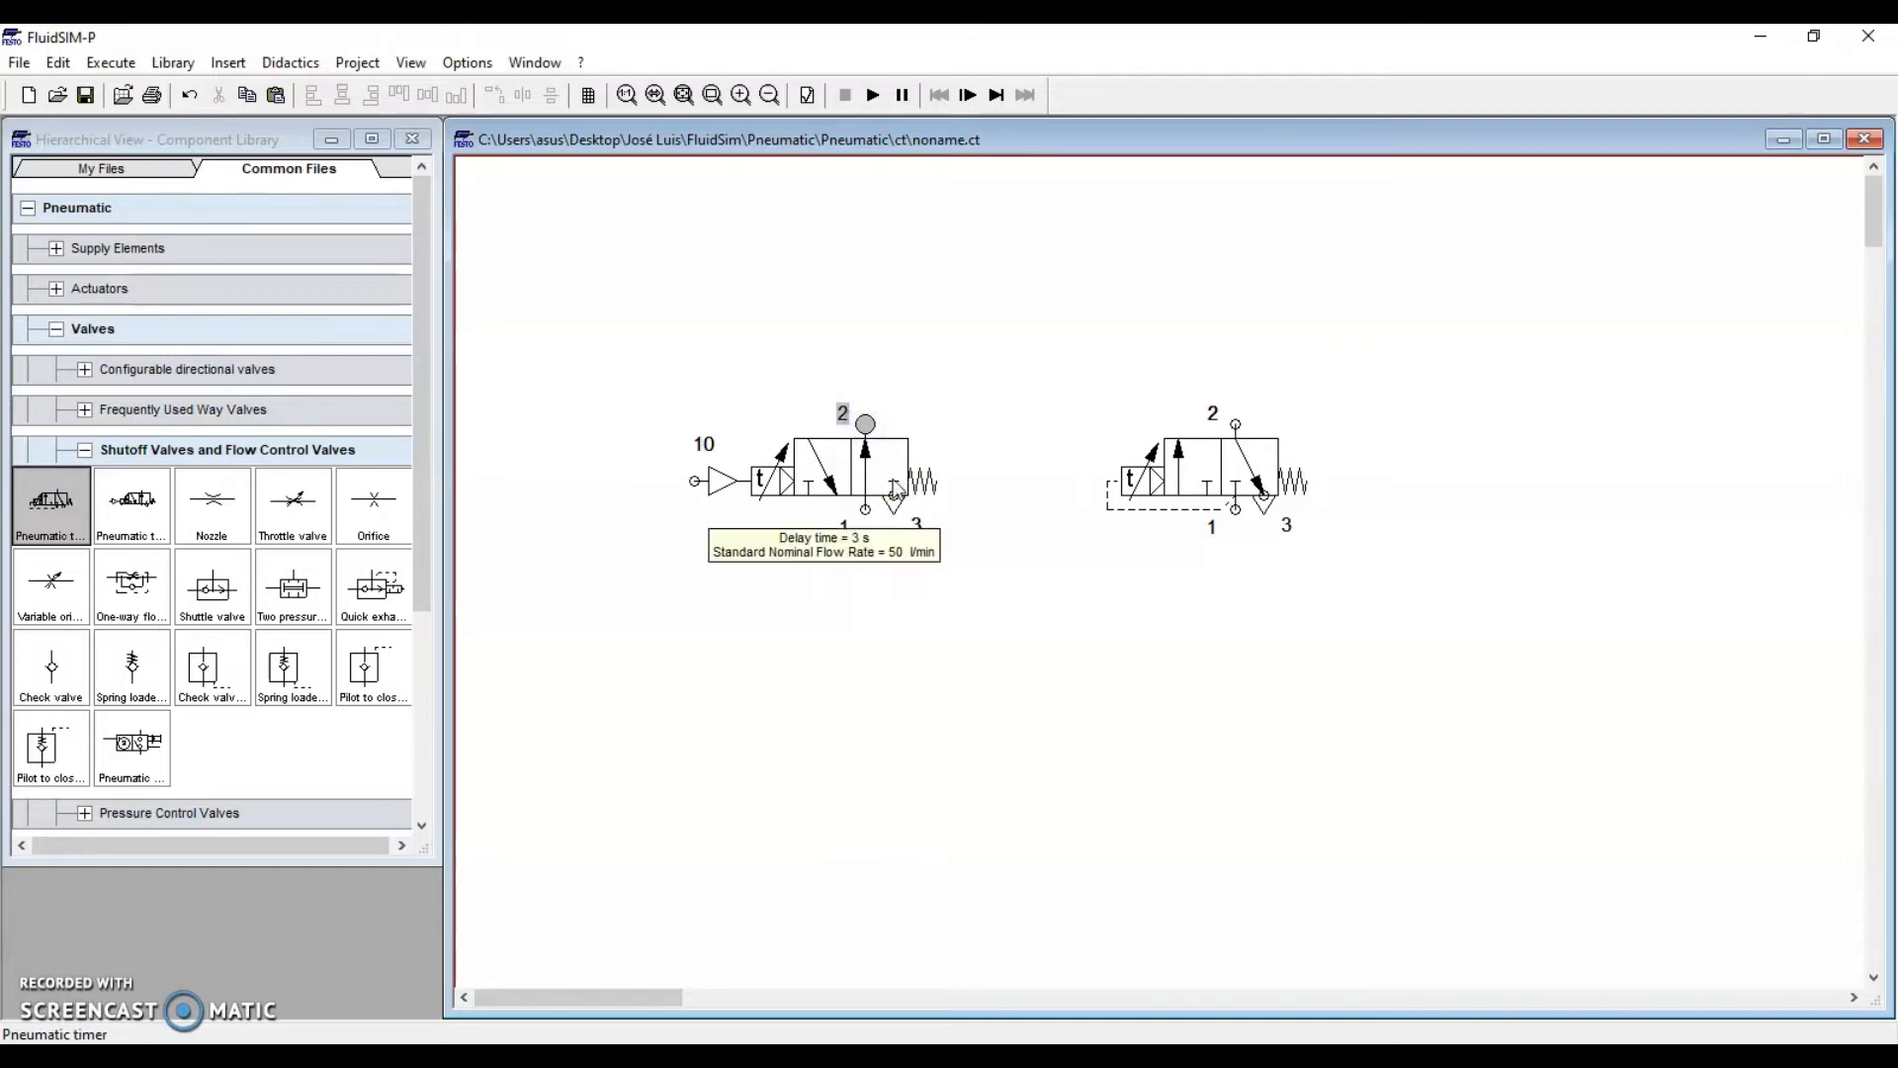
{"action": "left_click", "coordinate": [873, 611]}
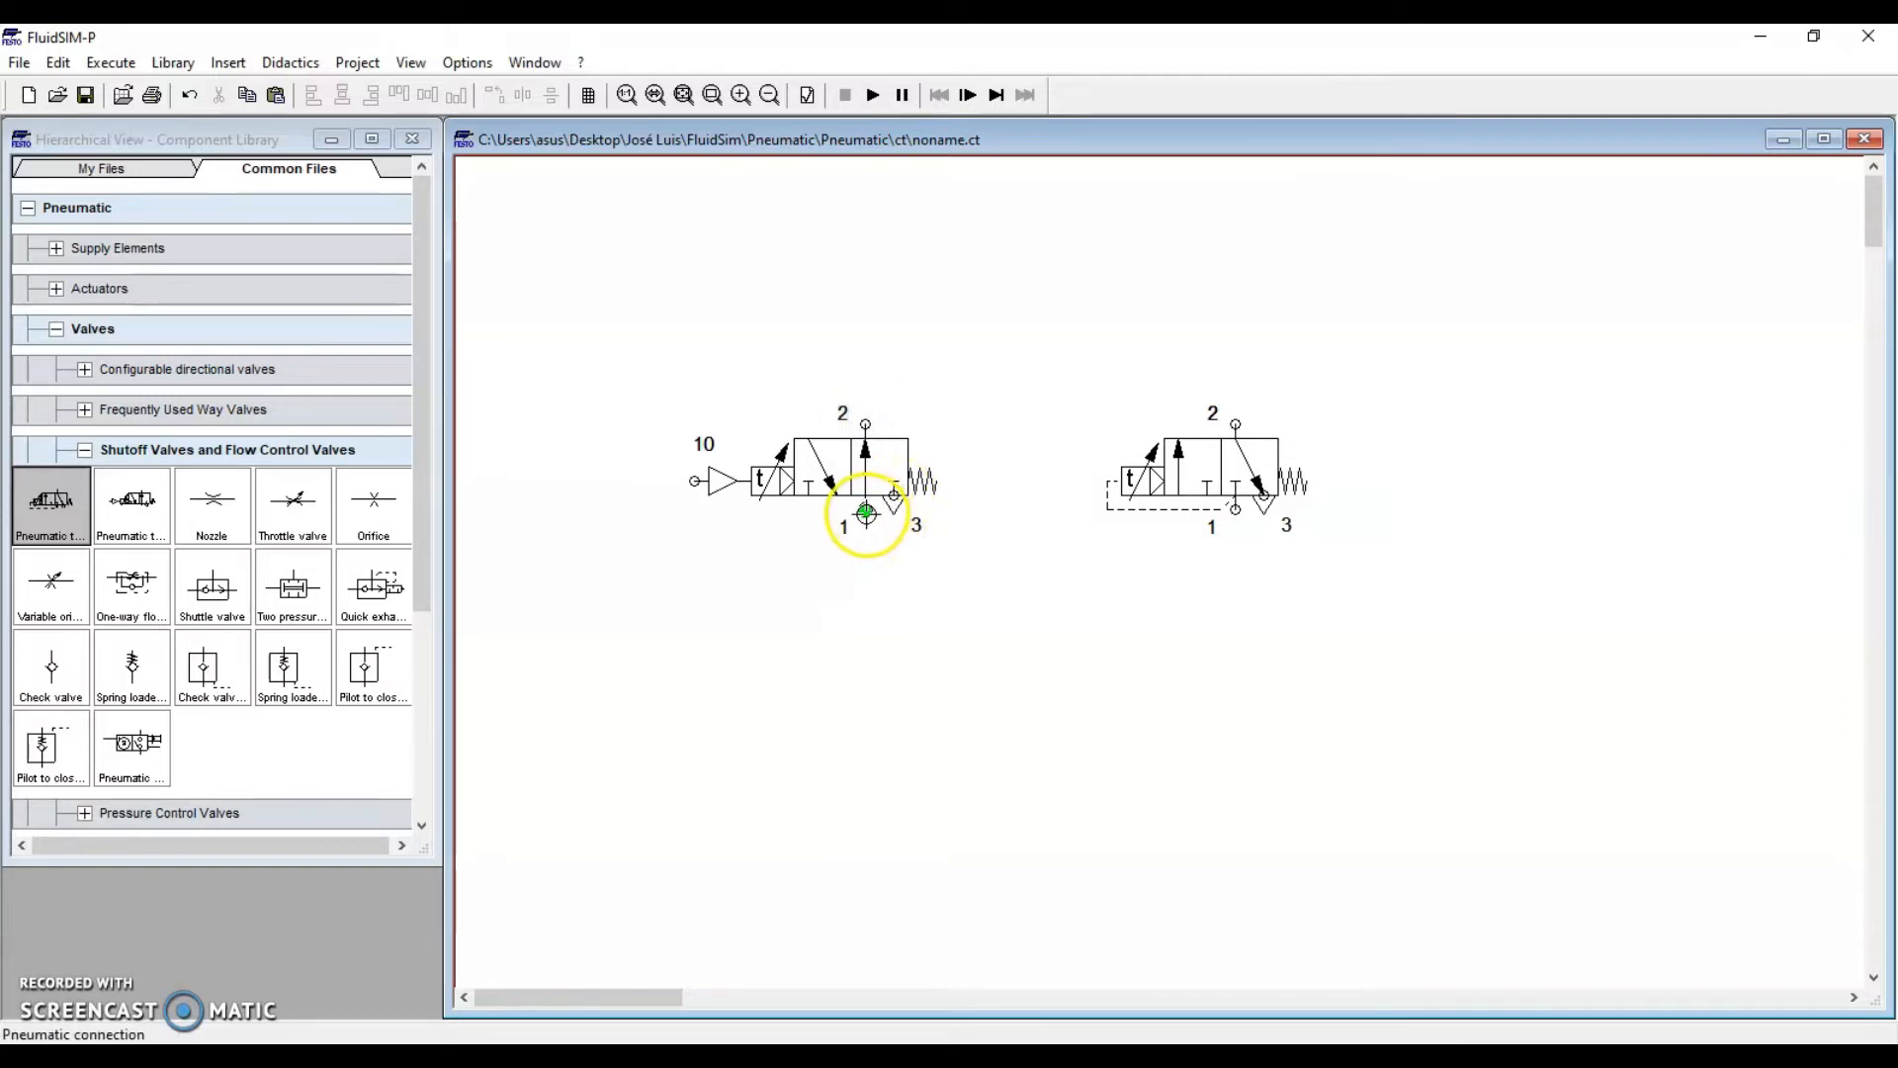
{"action": "left_click", "coordinate": [866, 424]}
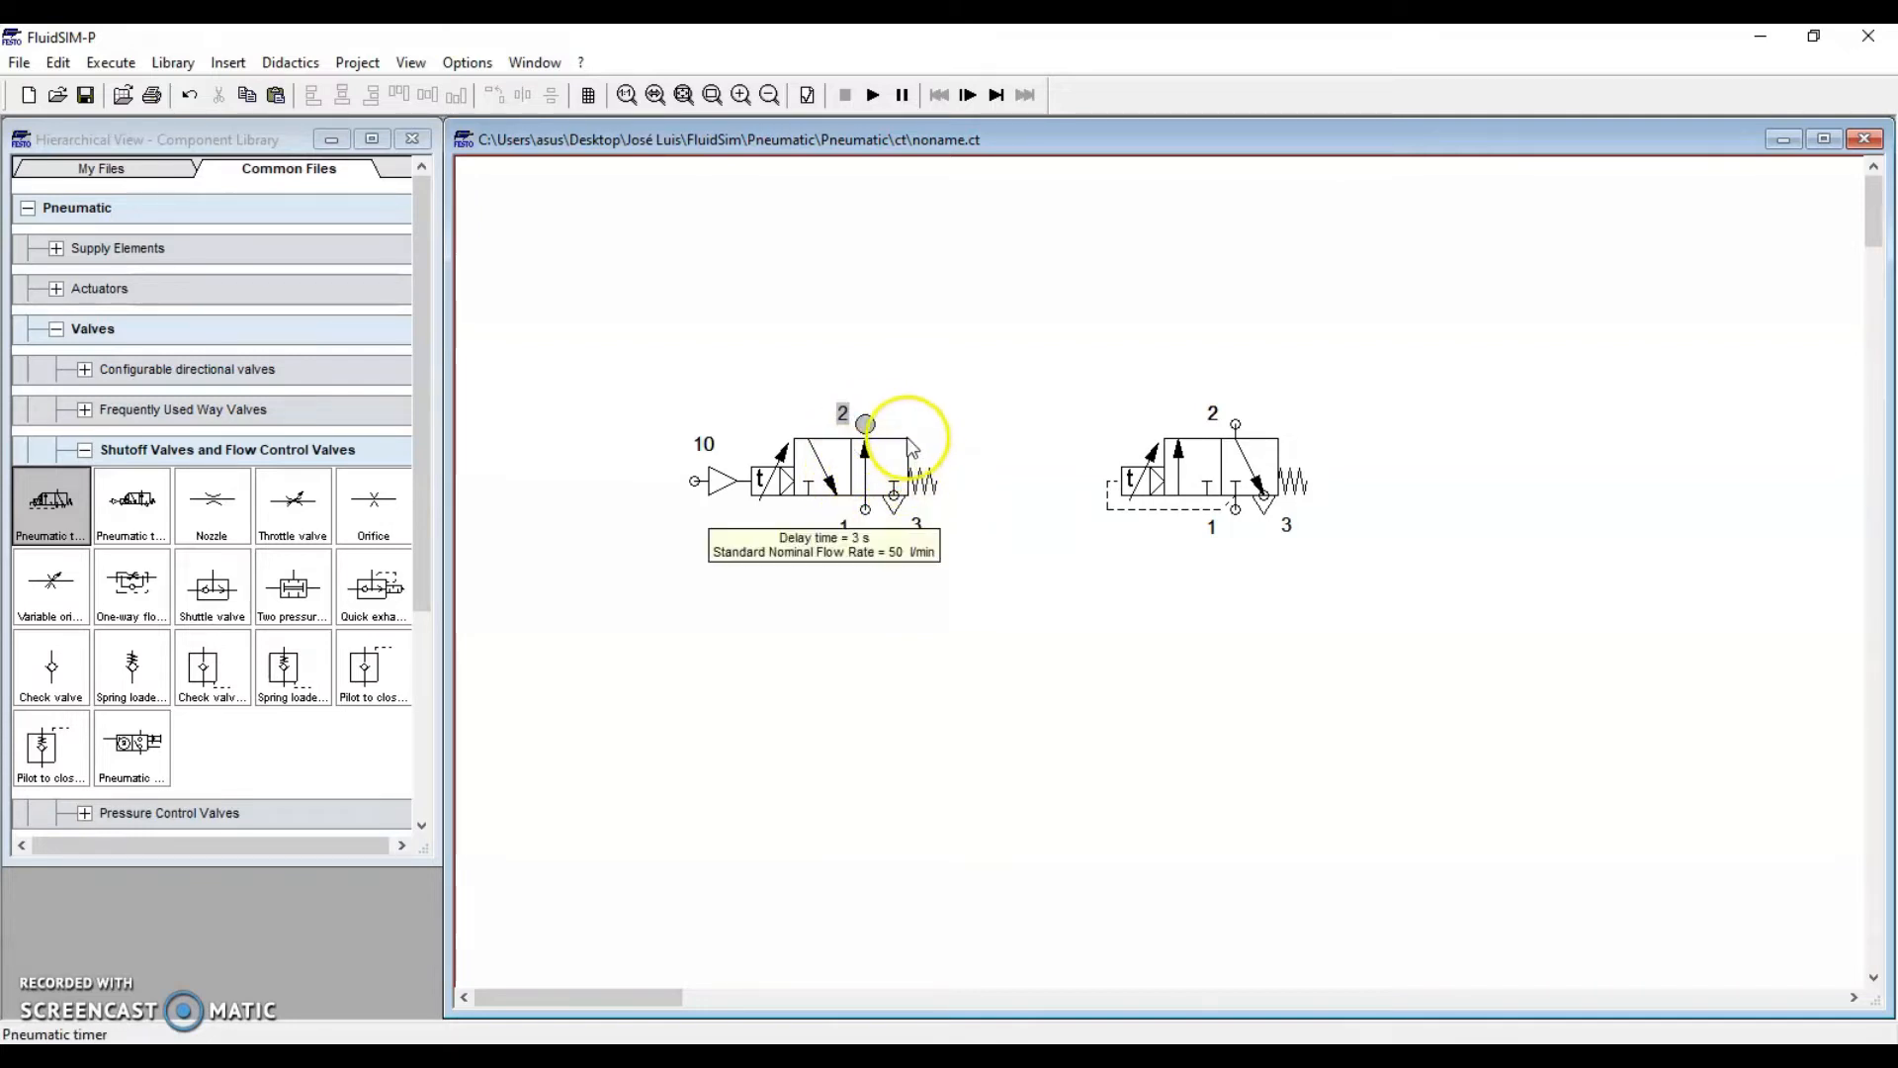
{"action": "left_click", "coordinate": [1257, 467]}
{"action": "left_click", "coordinate": [1246, 567]}
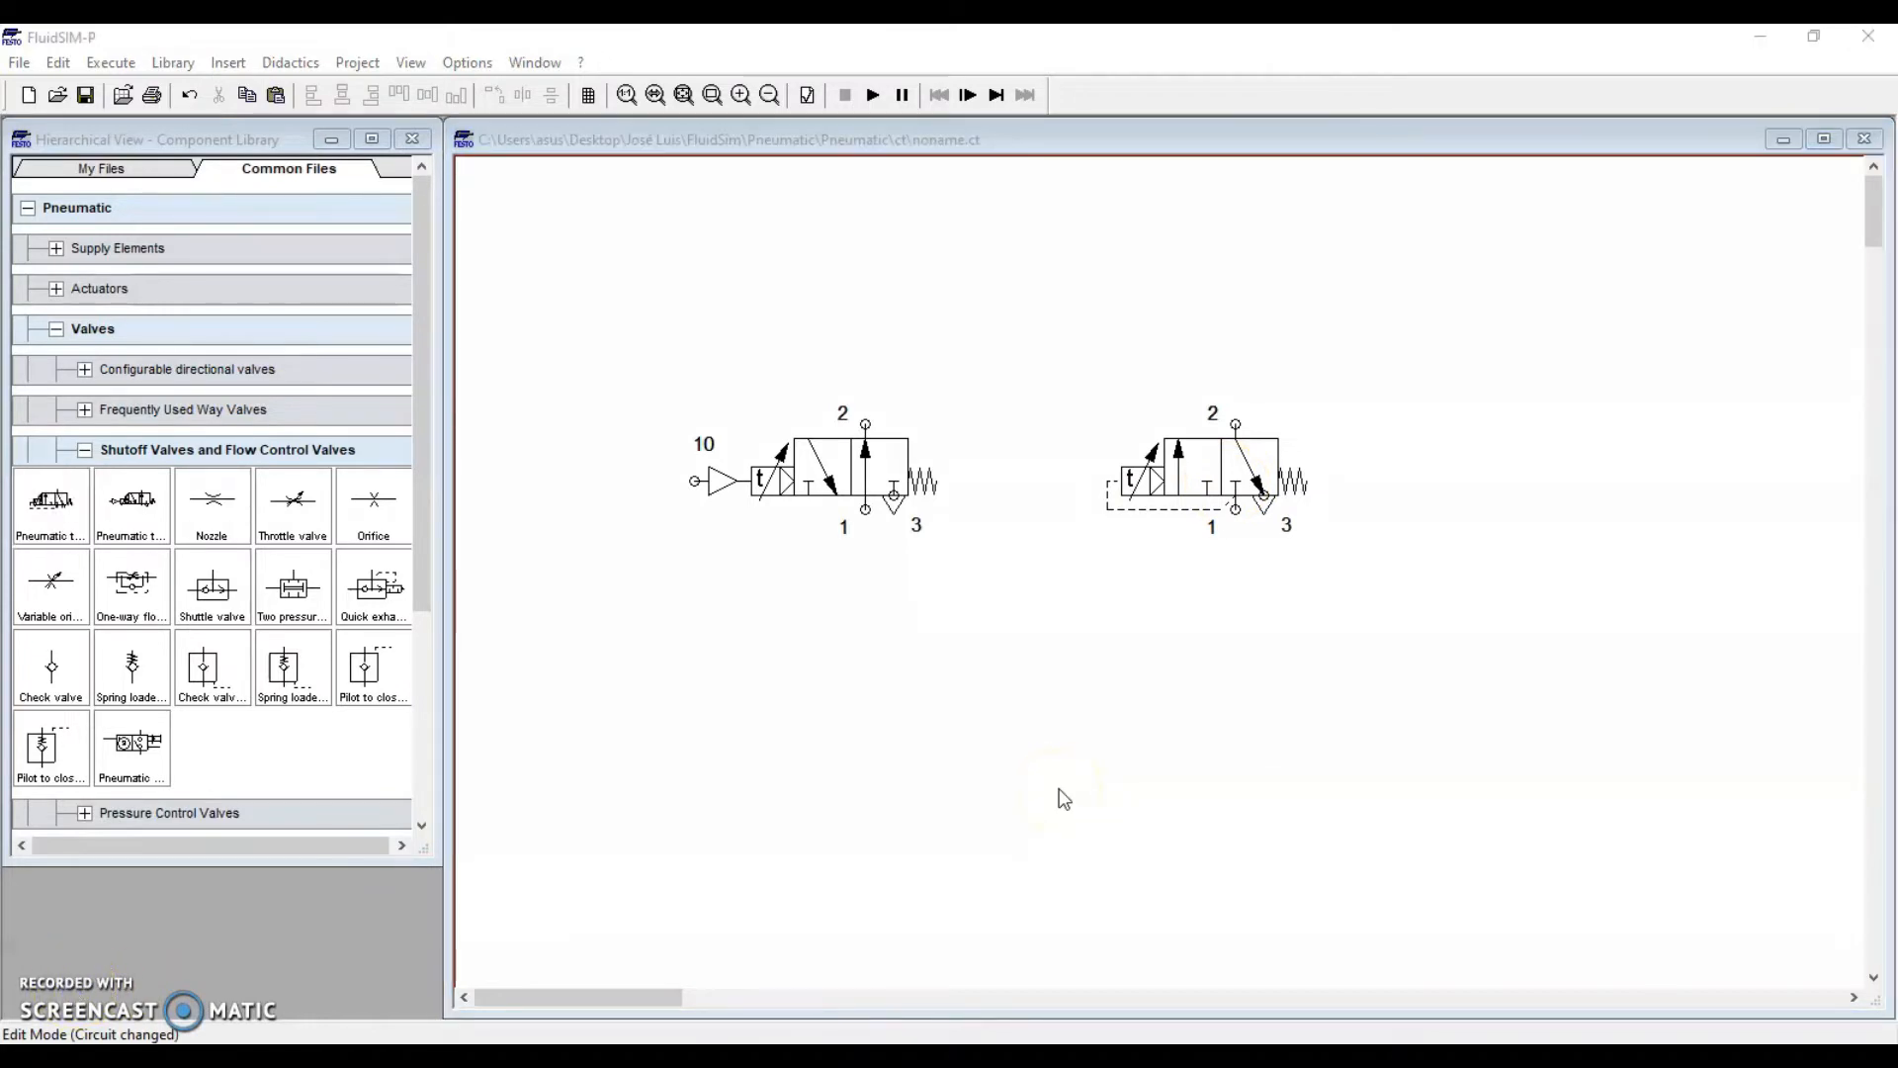
Marquee-select and delete the left timer valve, then drag the remaining timer to the left
{"action": "left_click_drag", "start_coordinate": [1059, 347], "coordinate": [1382, 622]}
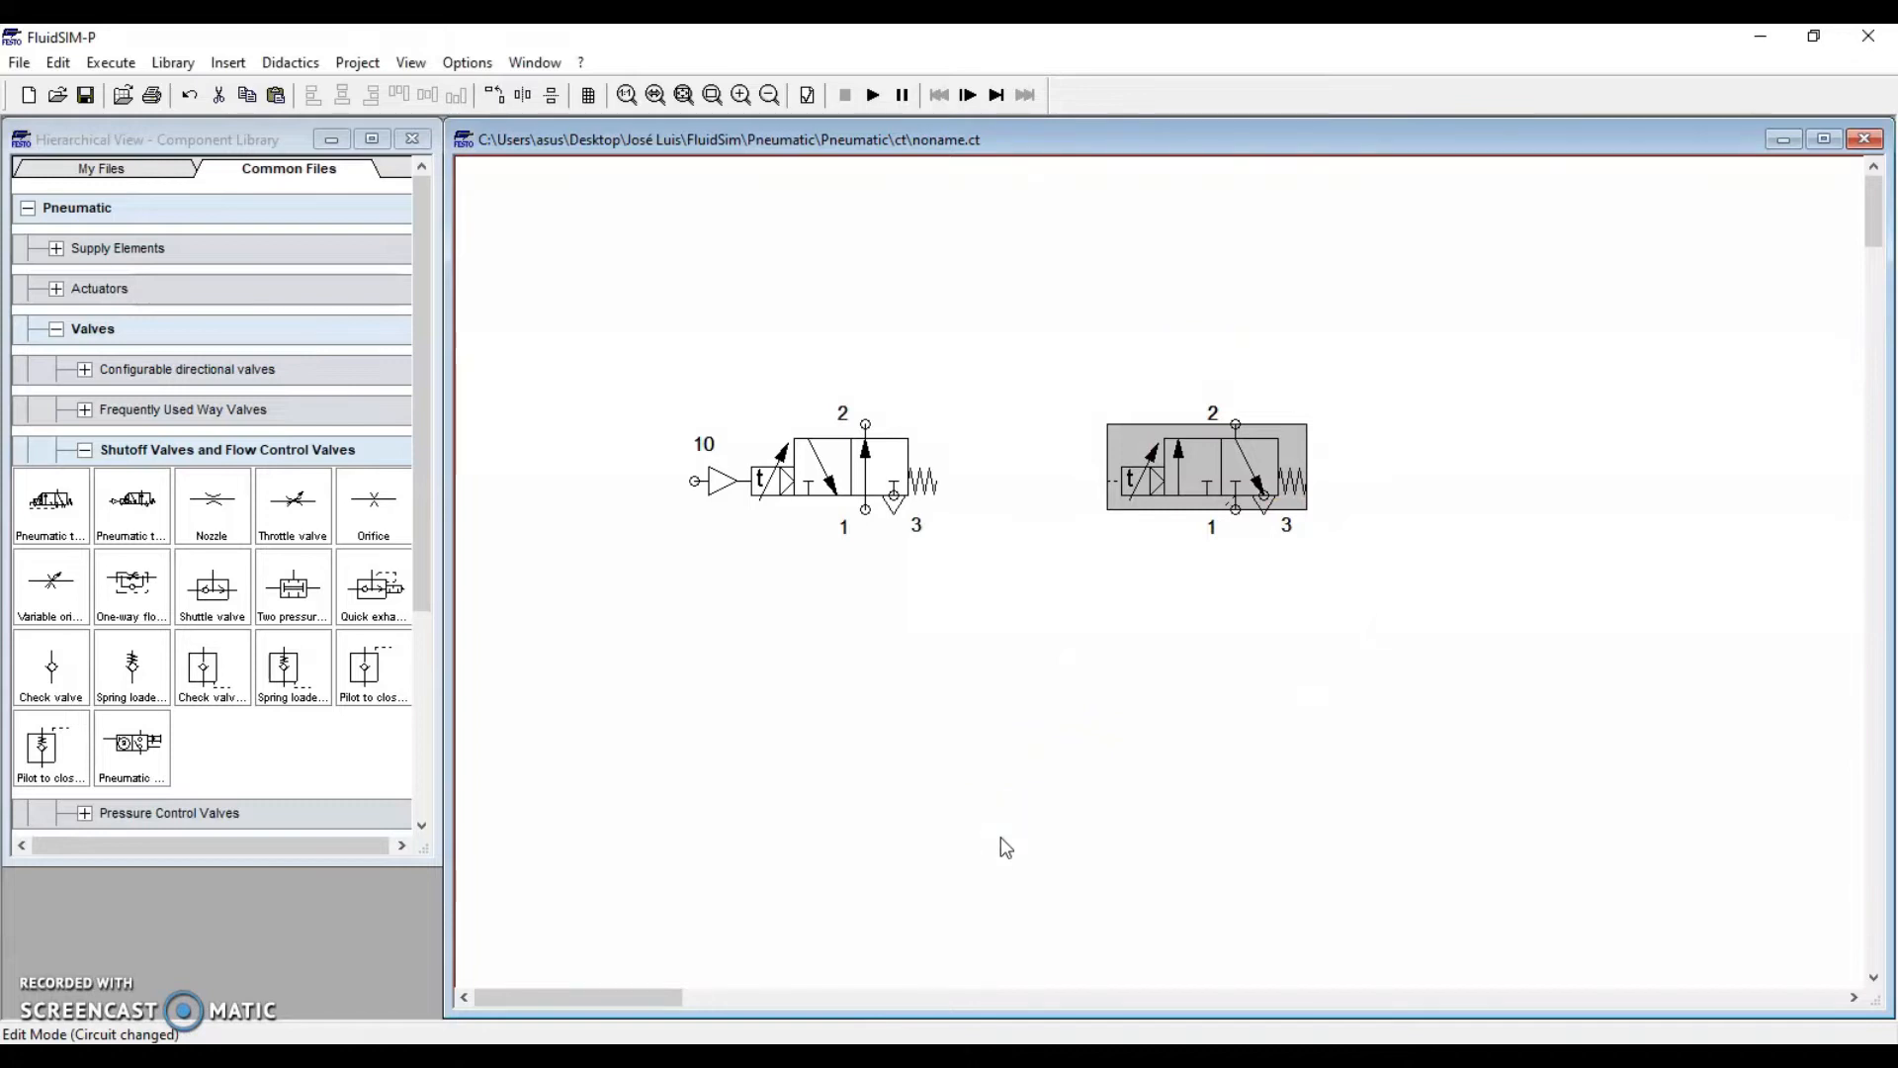
{"action": "left_click", "coordinate": [1002, 840]}
{"action": "left_click_drag", "start_coordinate": [577, 310], "coordinate": [959, 634]}
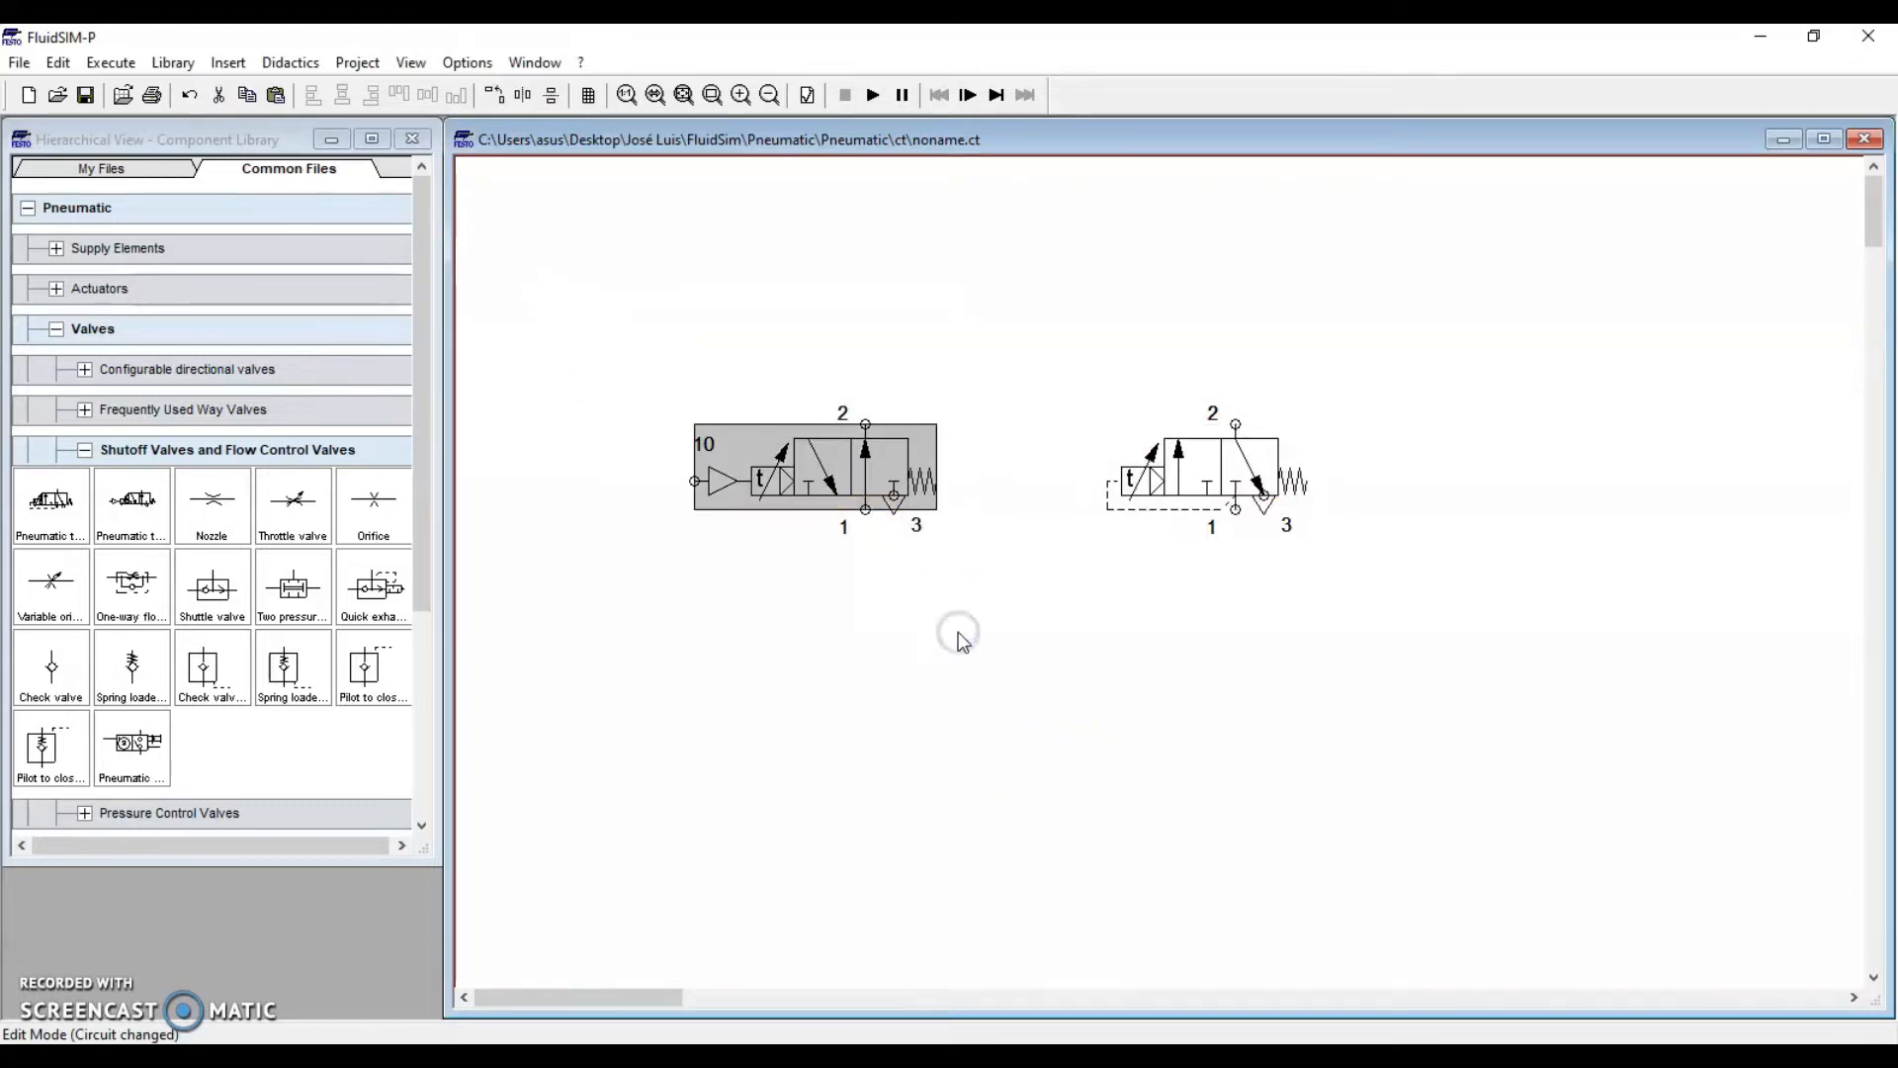
{"action": "key", "text": "Delete"}
{"action": "left_click_drag", "start_coordinate": [1198, 468], "coordinate": [643, 496]}
{"action": "left_click", "coordinate": [720, 692]}
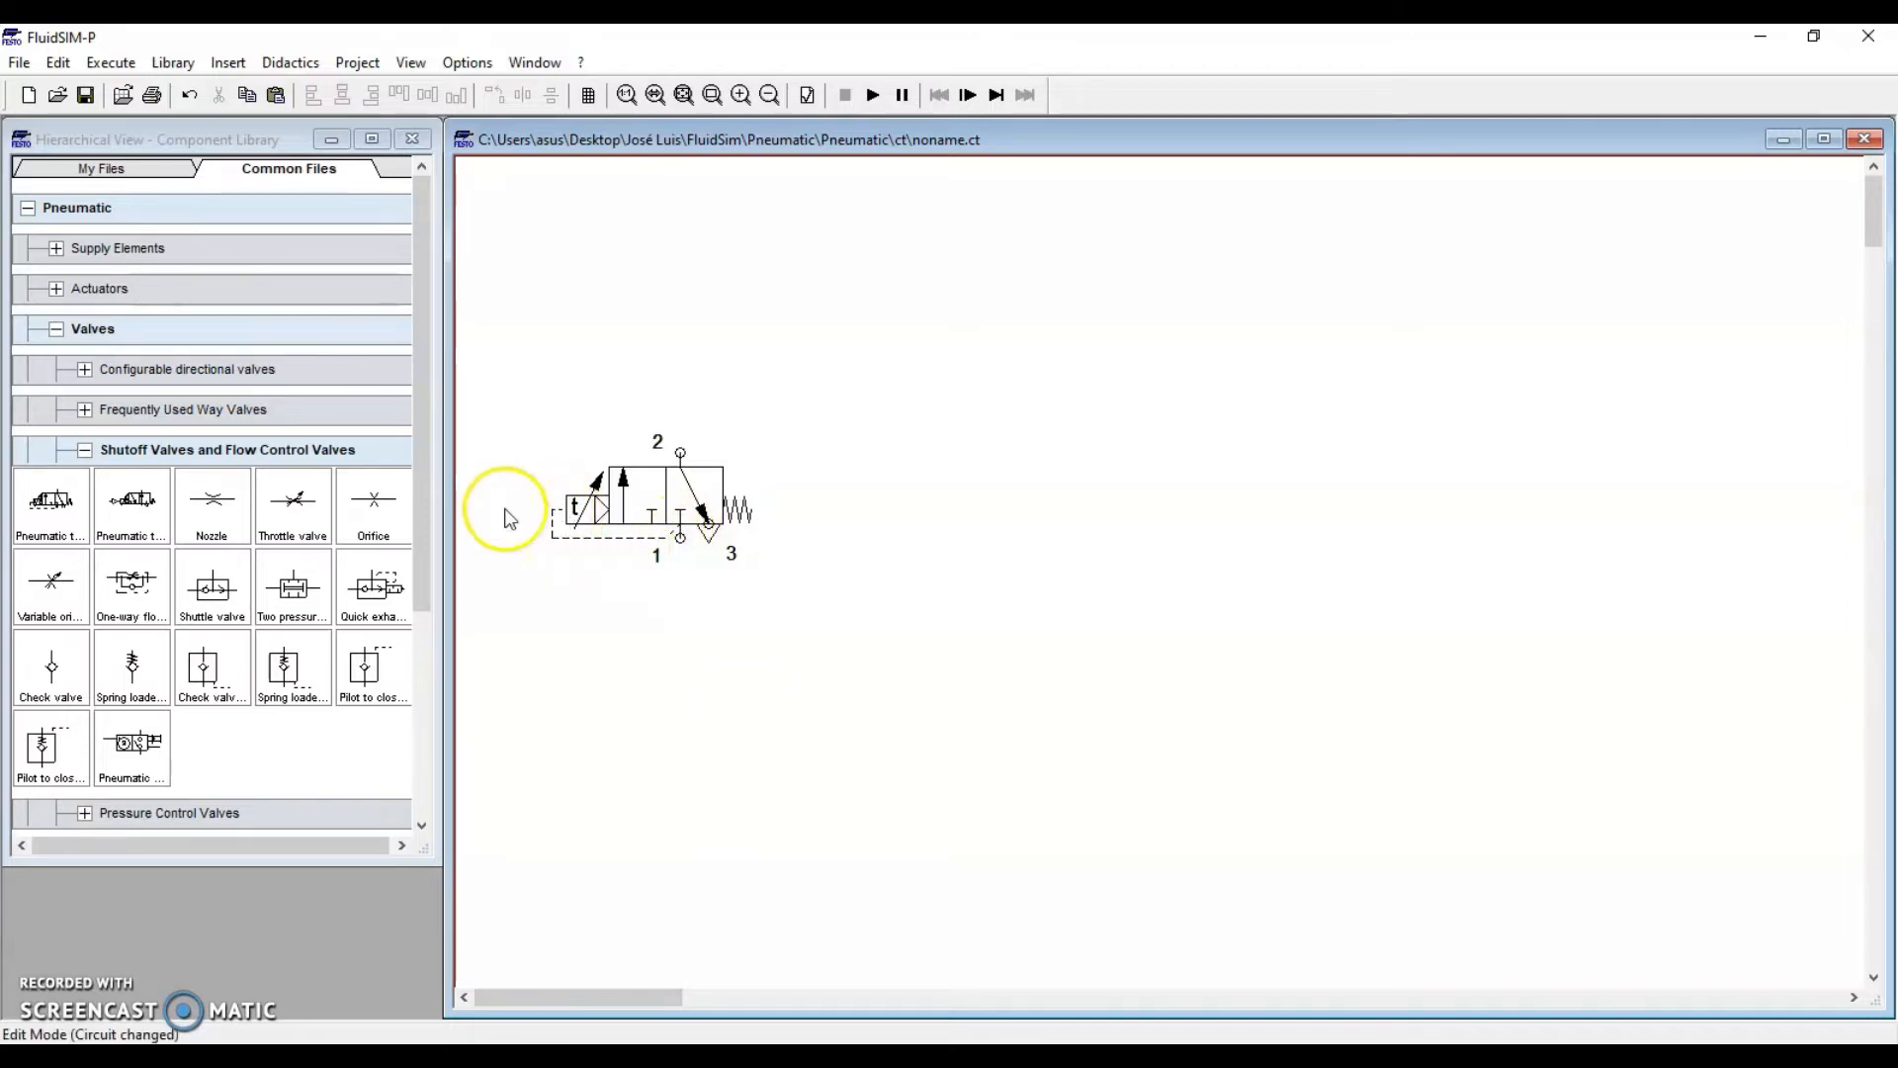
Place a 3/n way valve from Configurable directional valves below the timer valve
{"action": "left_click", "coordinate": [85, 451]}
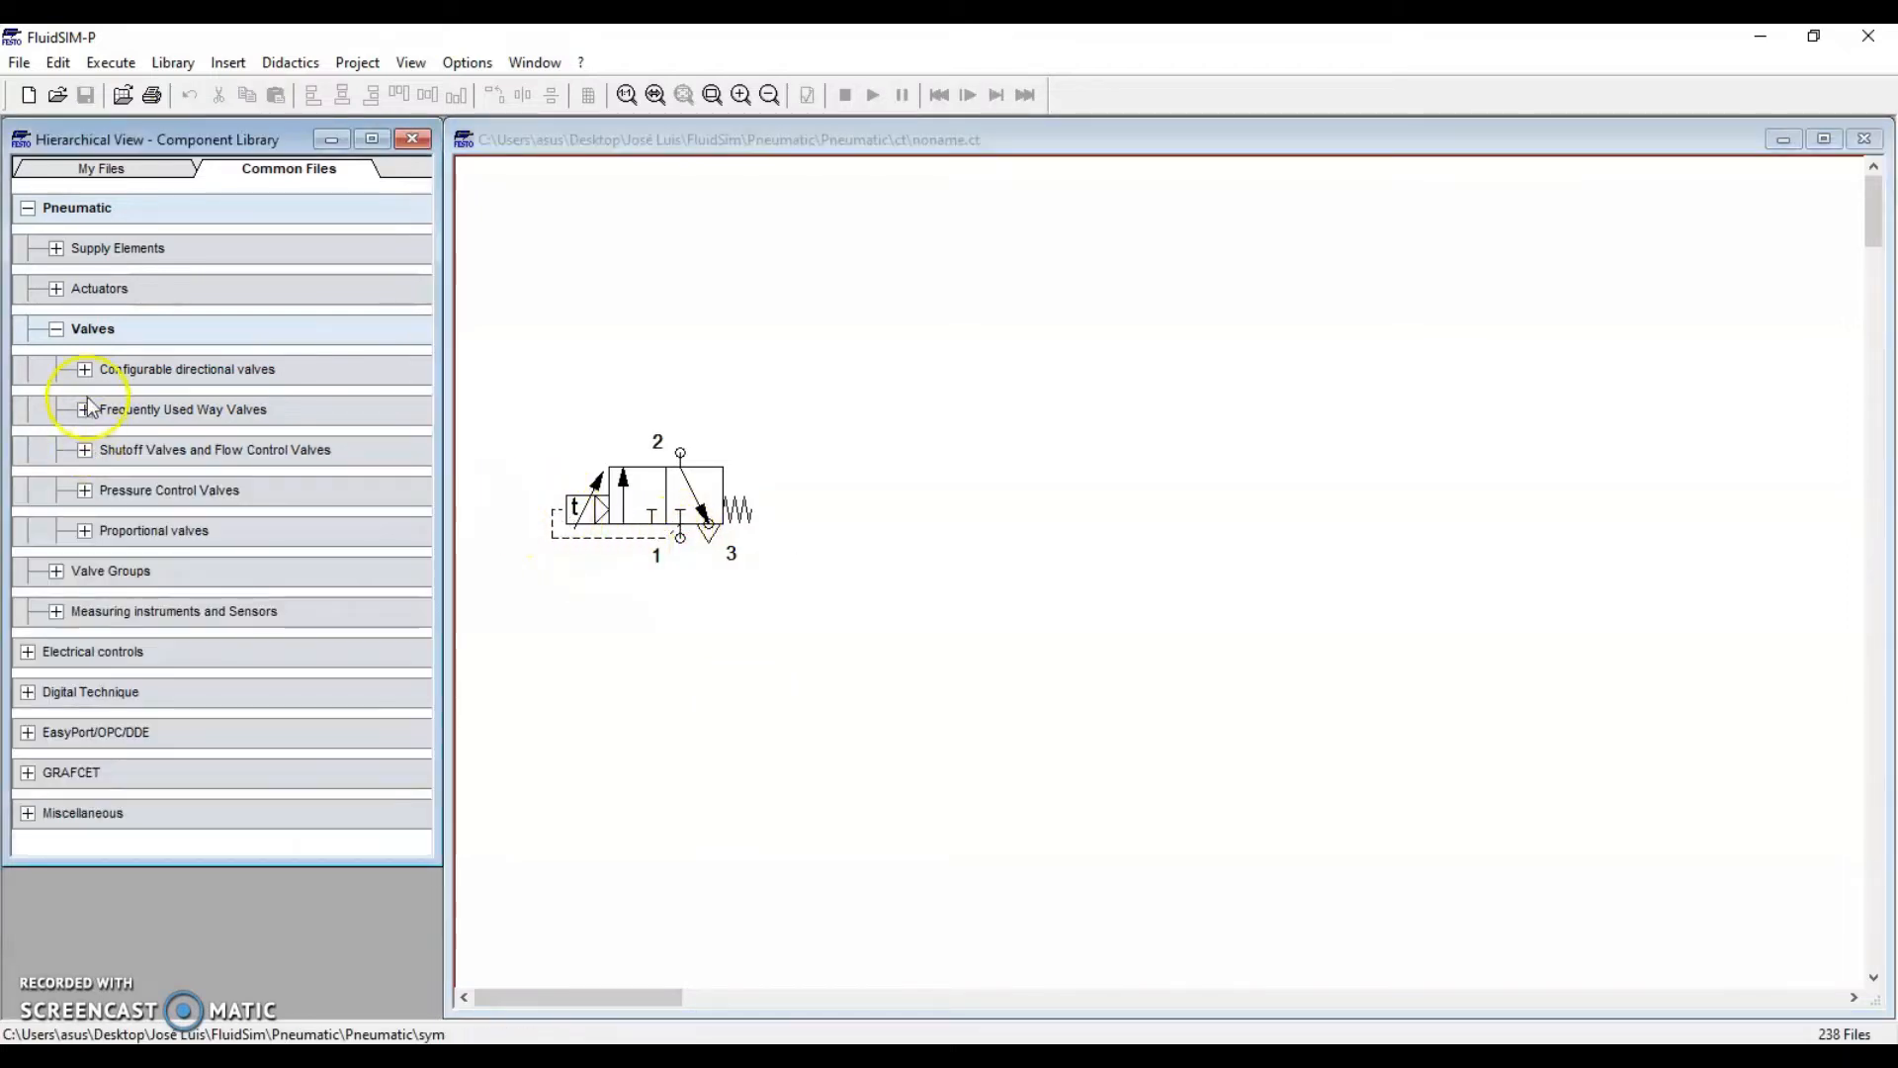
{"action": "left_click", "coordinate": [85, 370]}
{"action": "left_click_drag", "start_coordinate": [144, 435], "coordinate": [682, 650]}
{"action": "left_click", "coordinate": [649, 512]}
{"action": "left_click", "coordinate": [665, 787]}
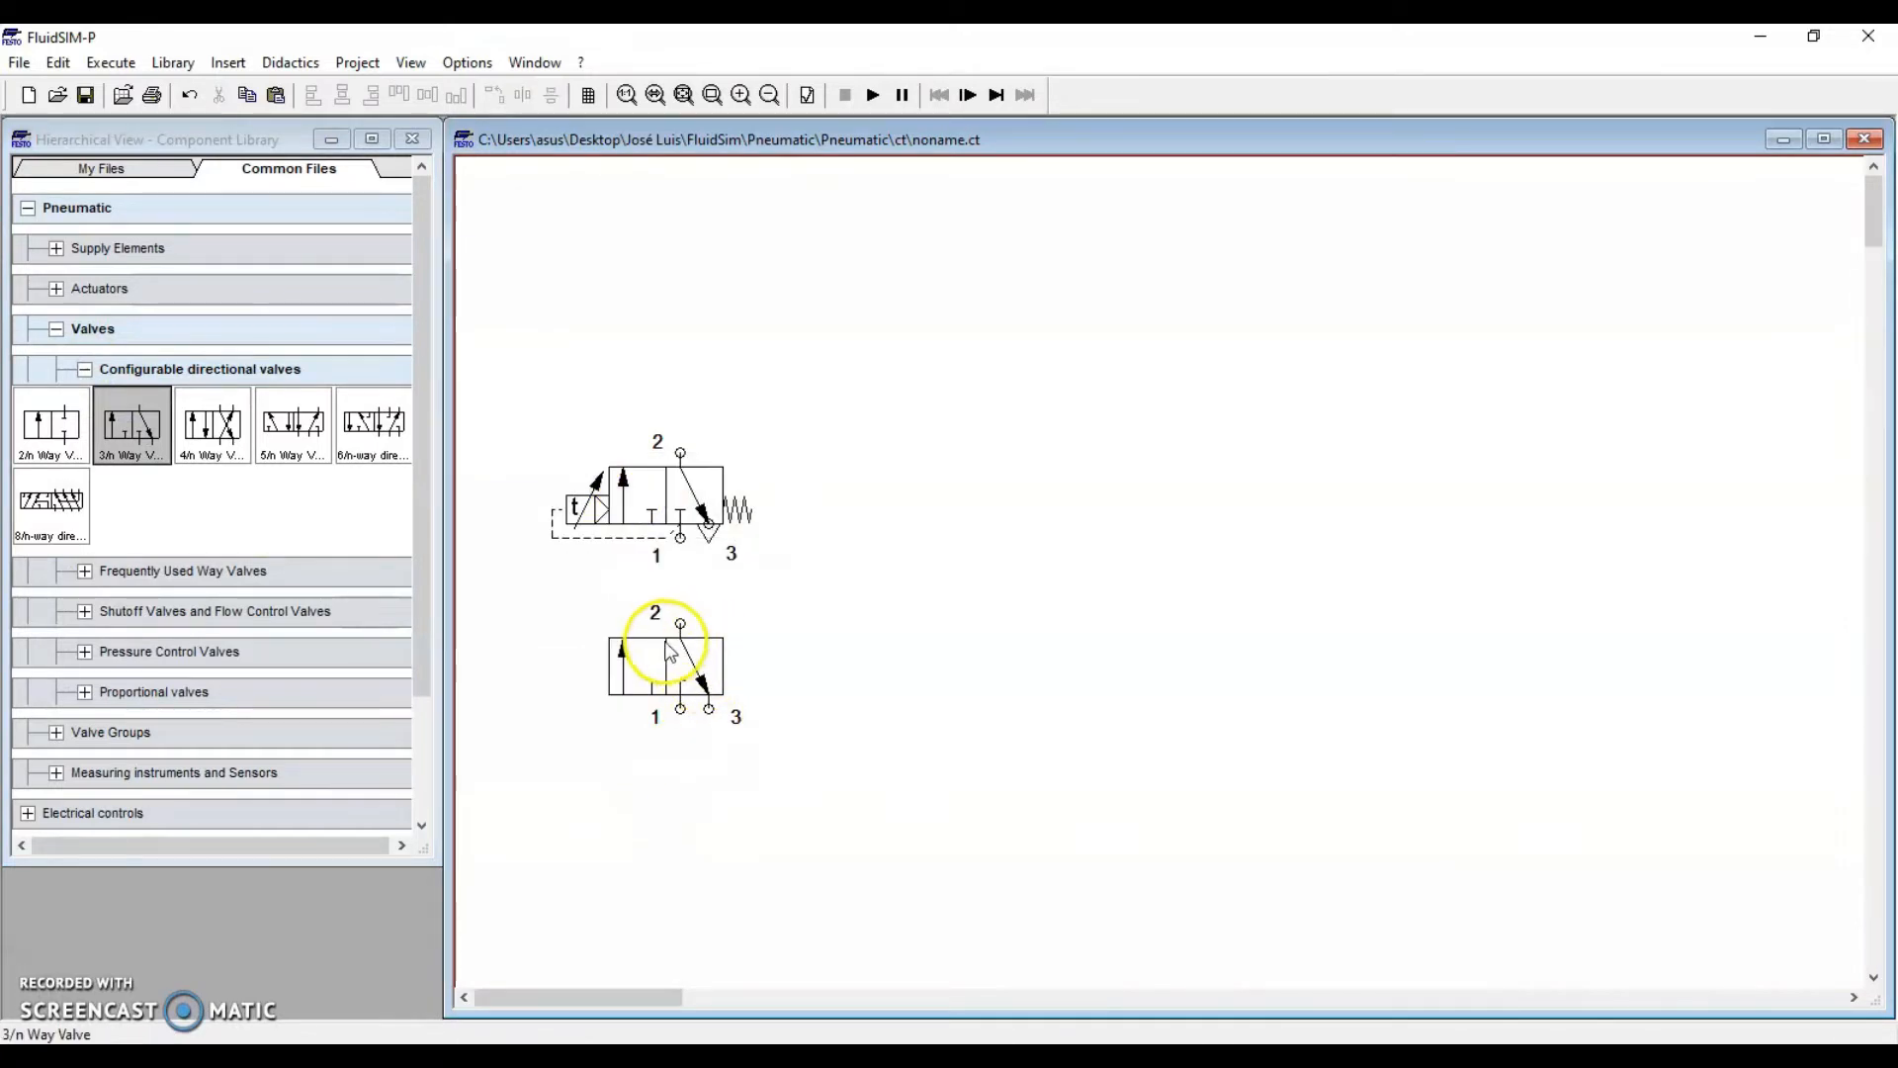
{"action": "left_click", "coordinate": [690, 665]}
{"action": "left_click", "coordinate": [702, 833]}
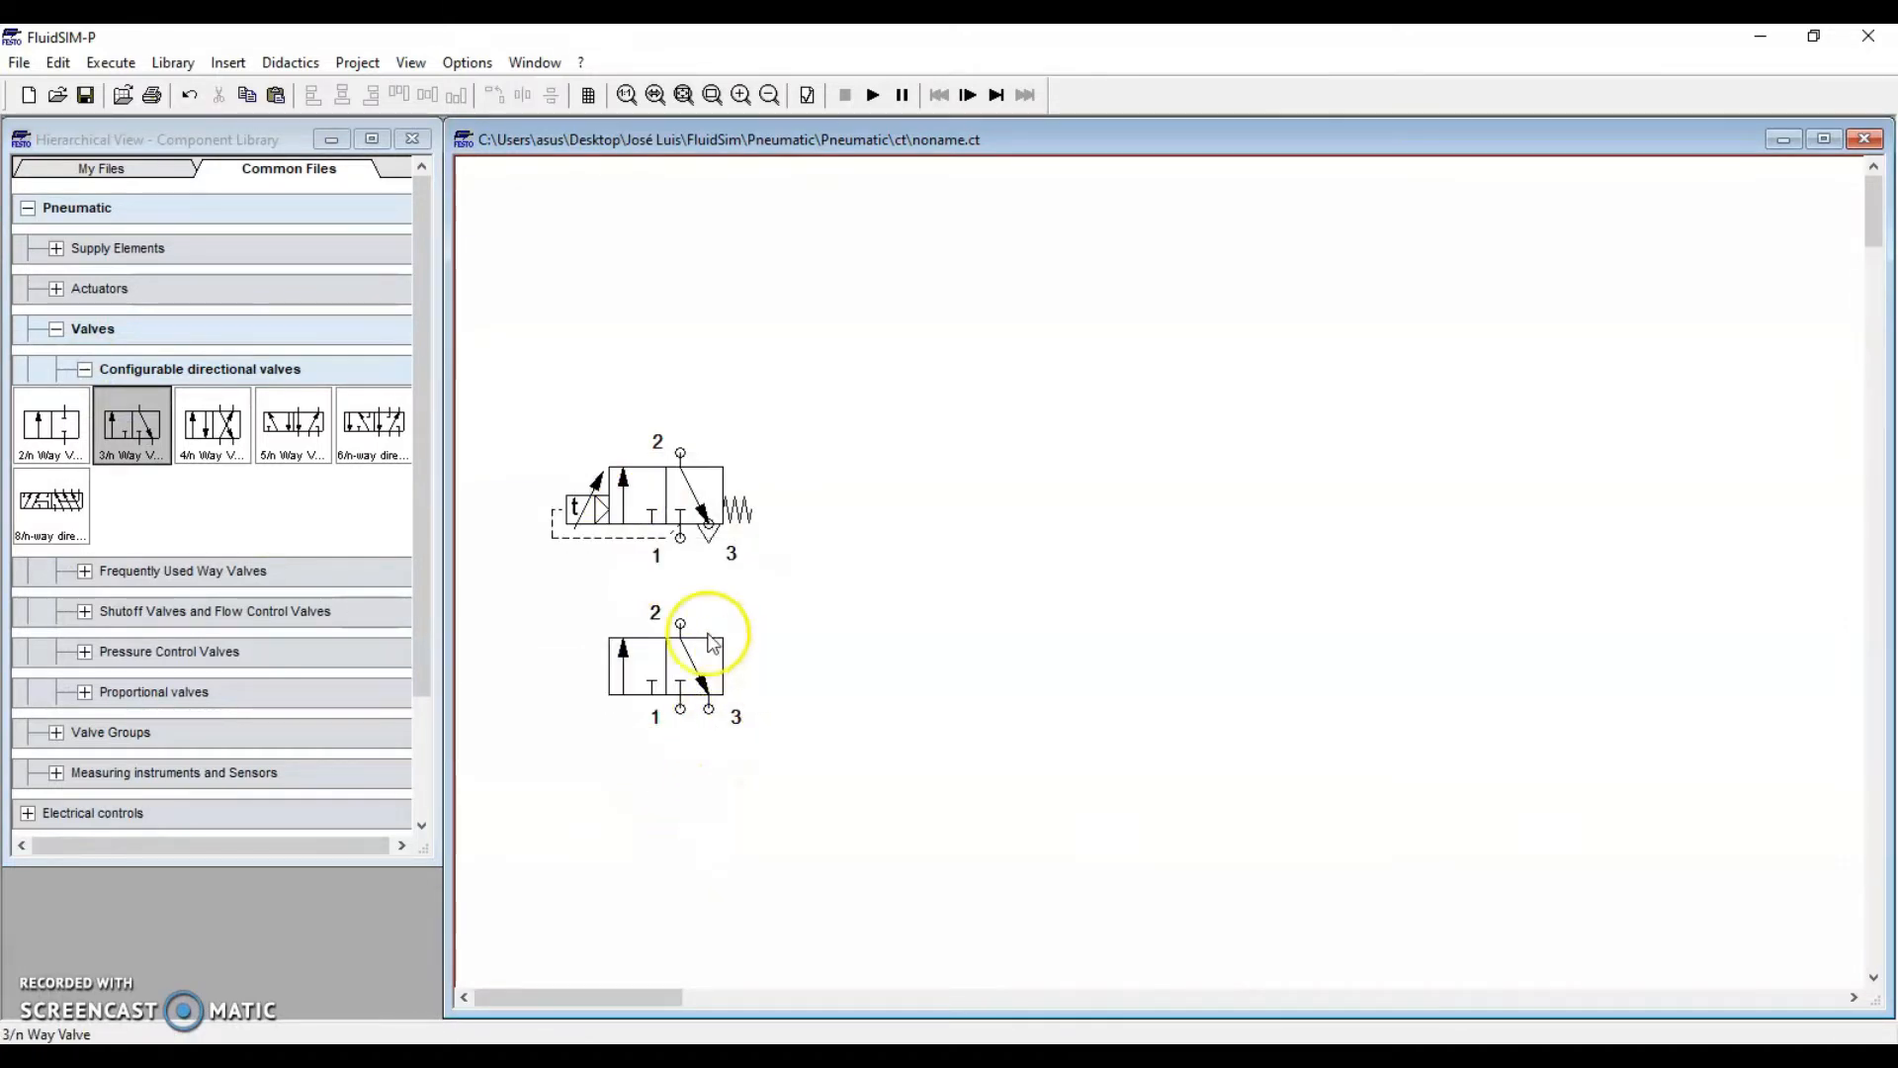
Give port 3 of the 3/n way valve an exhaust terminator
{"action": "double_click", "coordinate": [707, 712]}
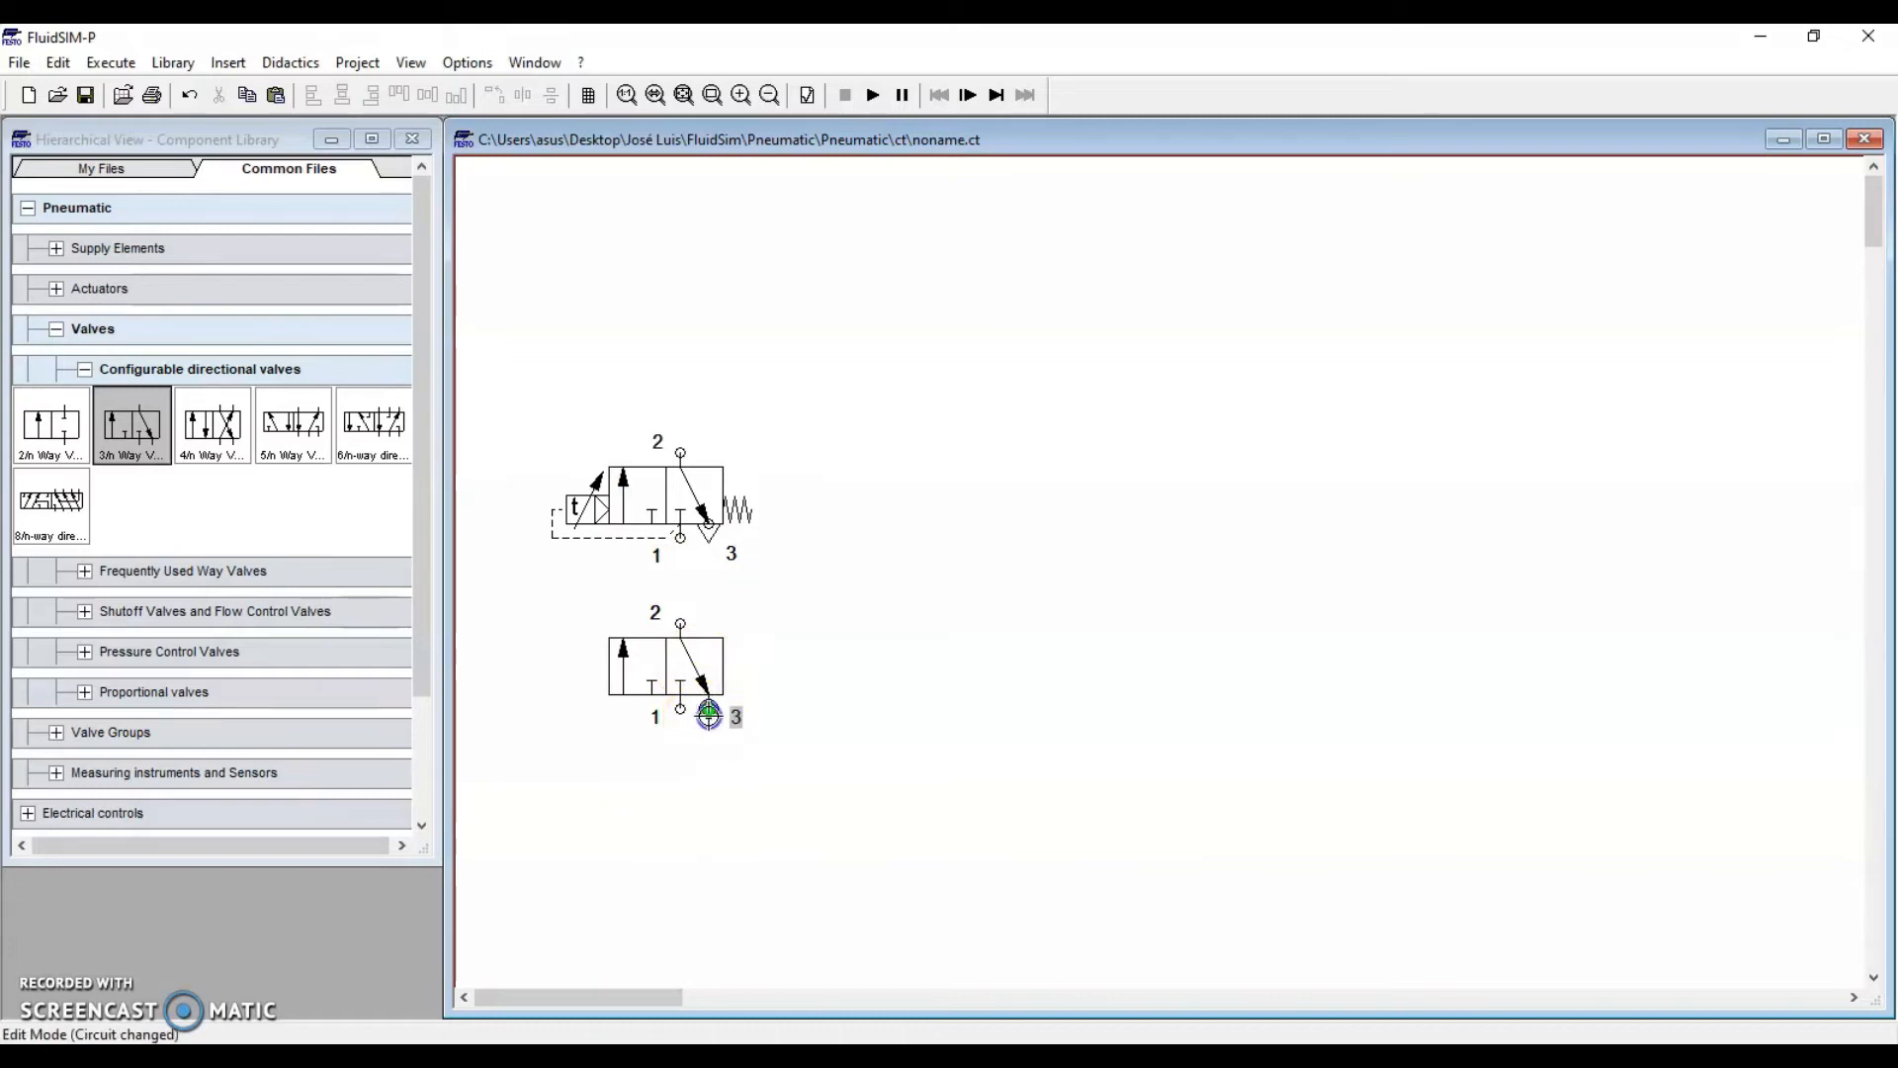
{"action": "left_click", "coordinate": [968, 615]}
{"action": "left_click", "coordinate": [937, 720]}
{"action": "left_click", "coordinate": [839, 678]}
Configure the 3/n way valve with manual actuation on the left and spring return on the right
{"action": "double_click", "coordinate": [698, 690]}
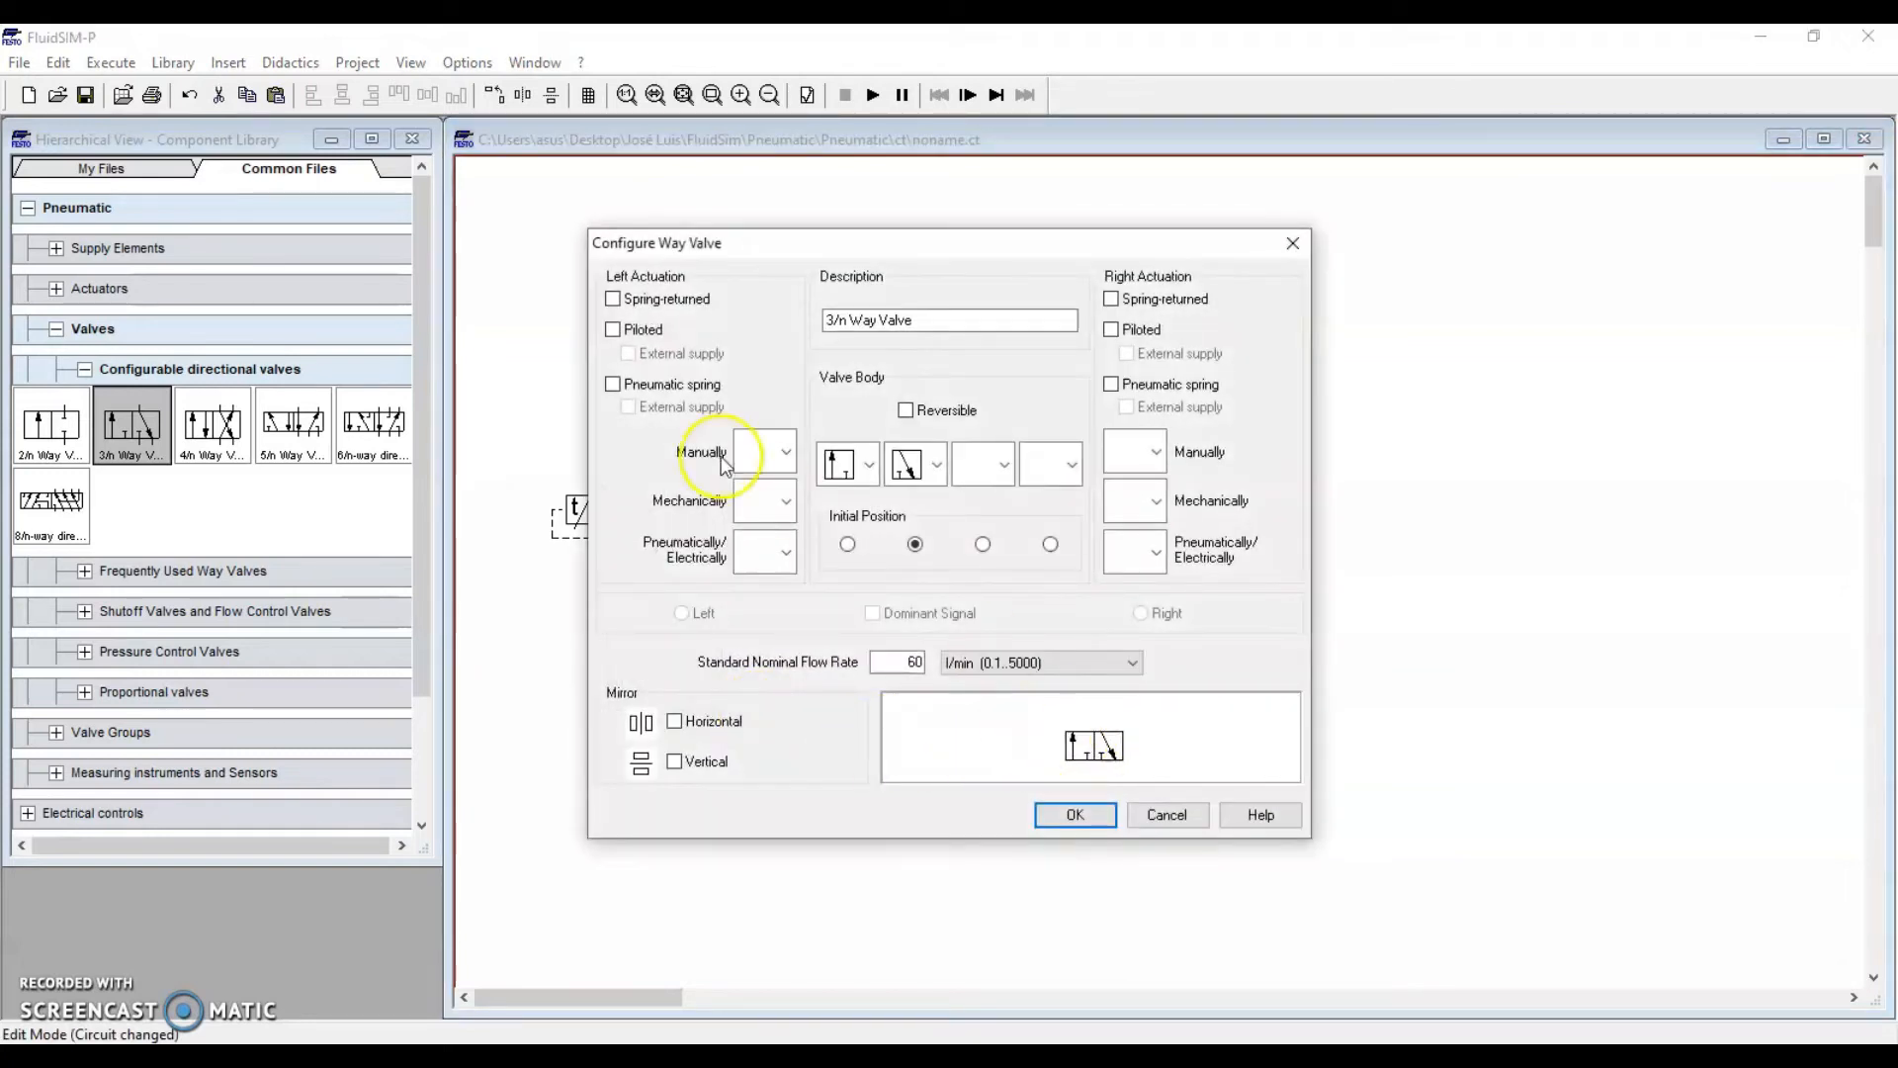
{"action": "left_click", "coordinate": [781, 453]}
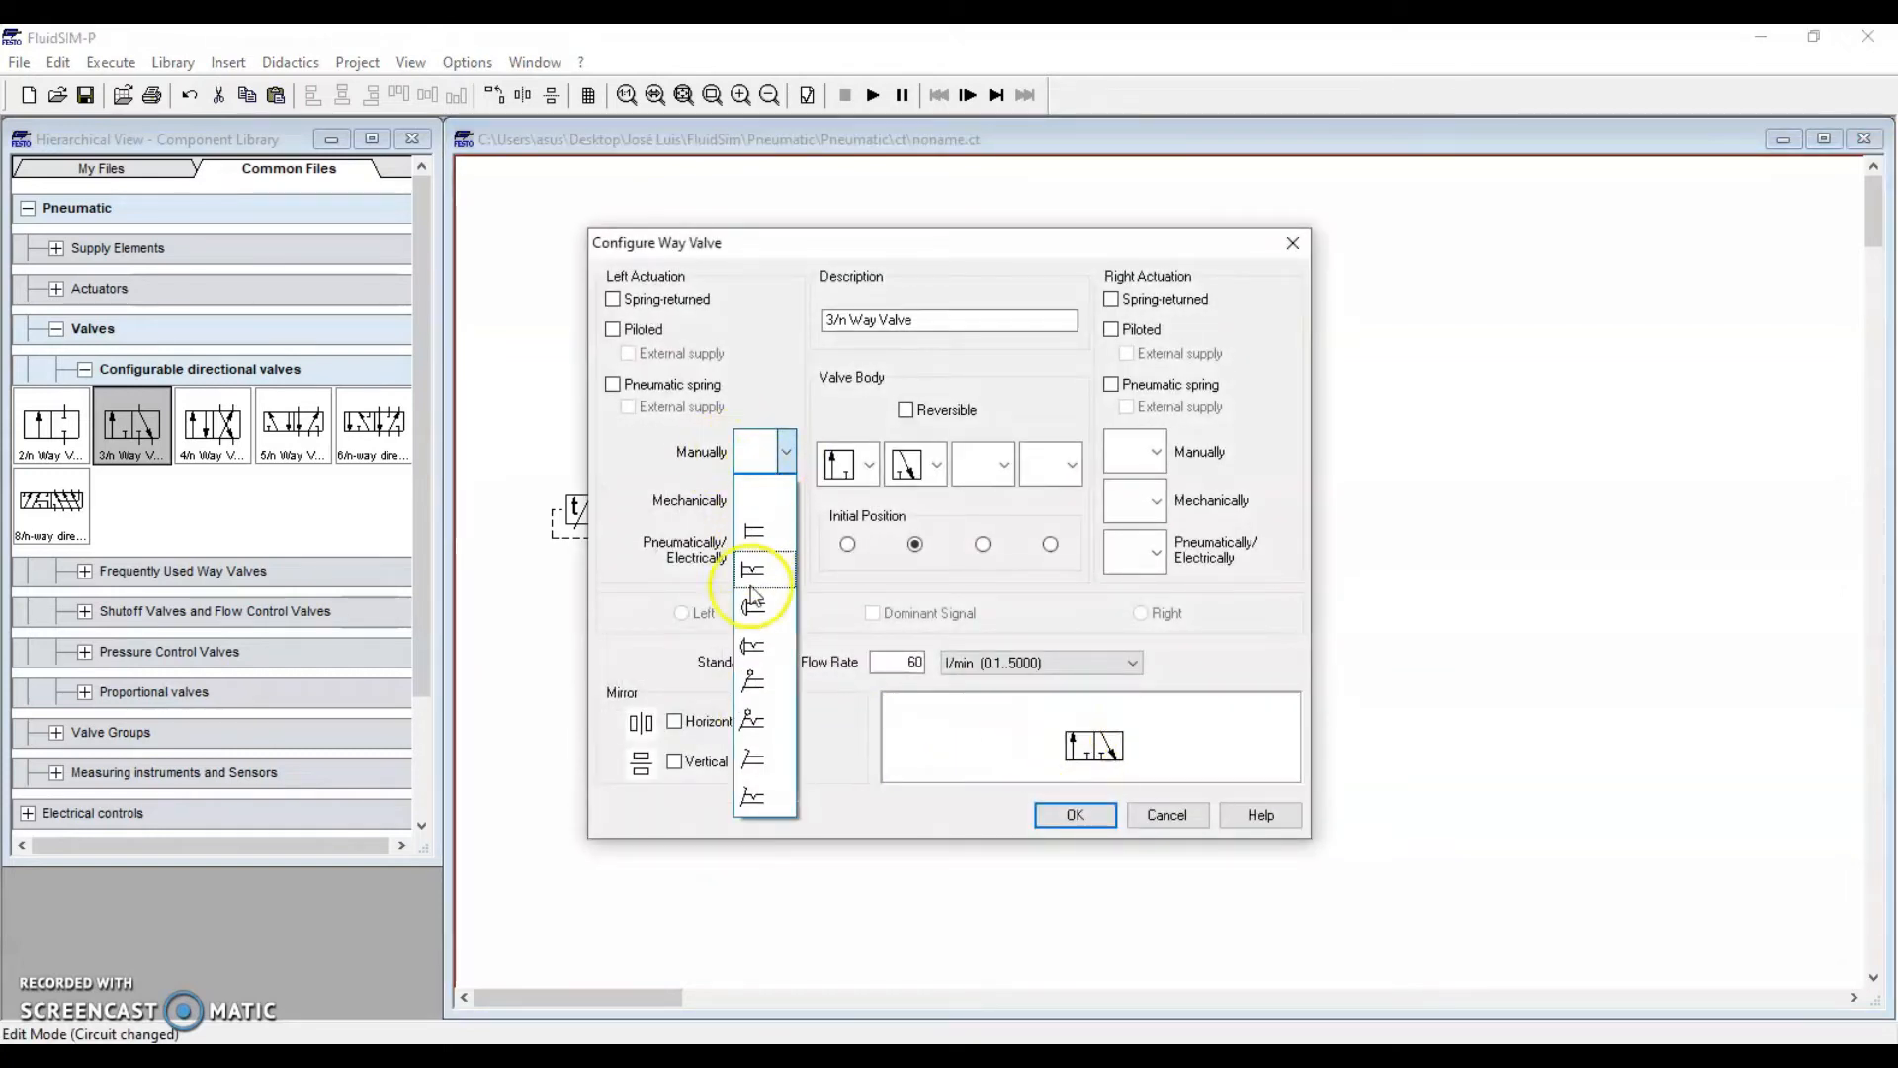
{"action": "left_click", "coordinate": [753, 642]}
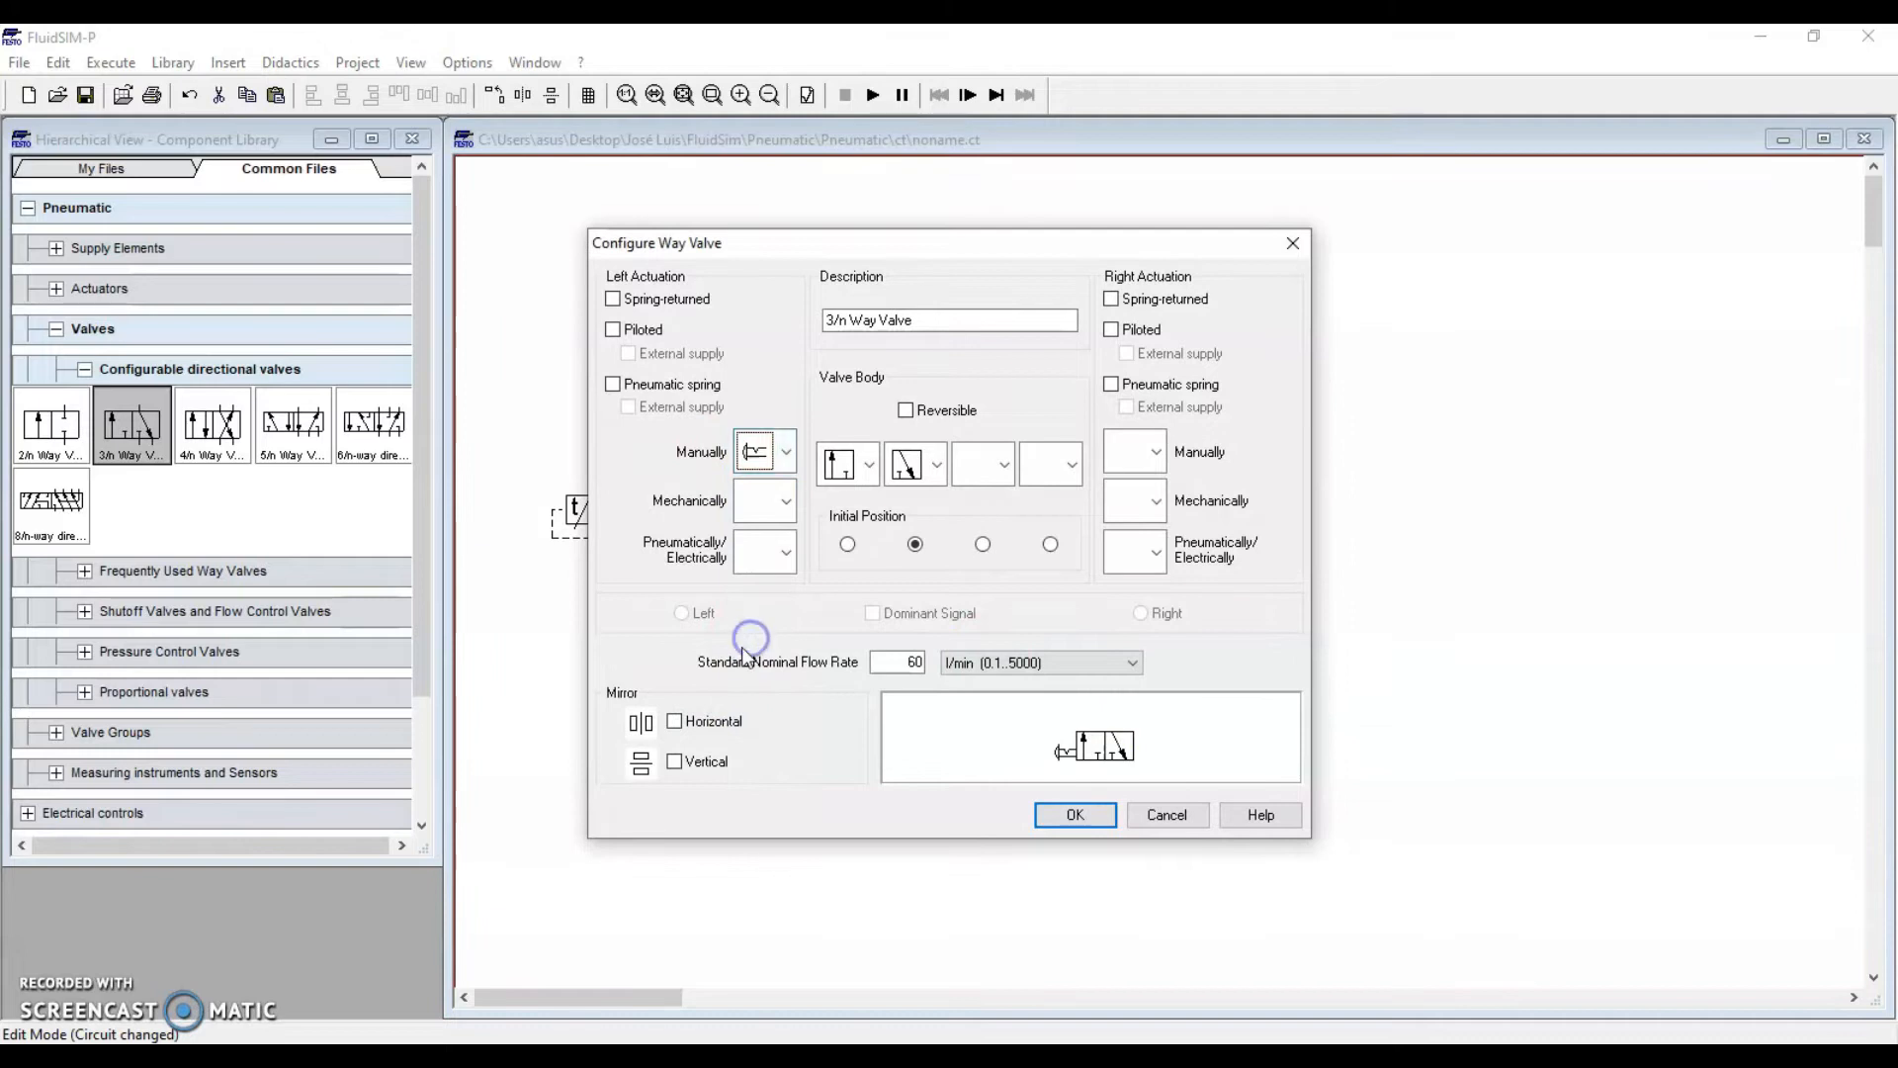
{"action": "left_click", "coordinate": [1111, 298]}
{"action": "left_click", "coordinate": [1075, 815]}
{"action": "left_click", "coordinate": [720, 855]}
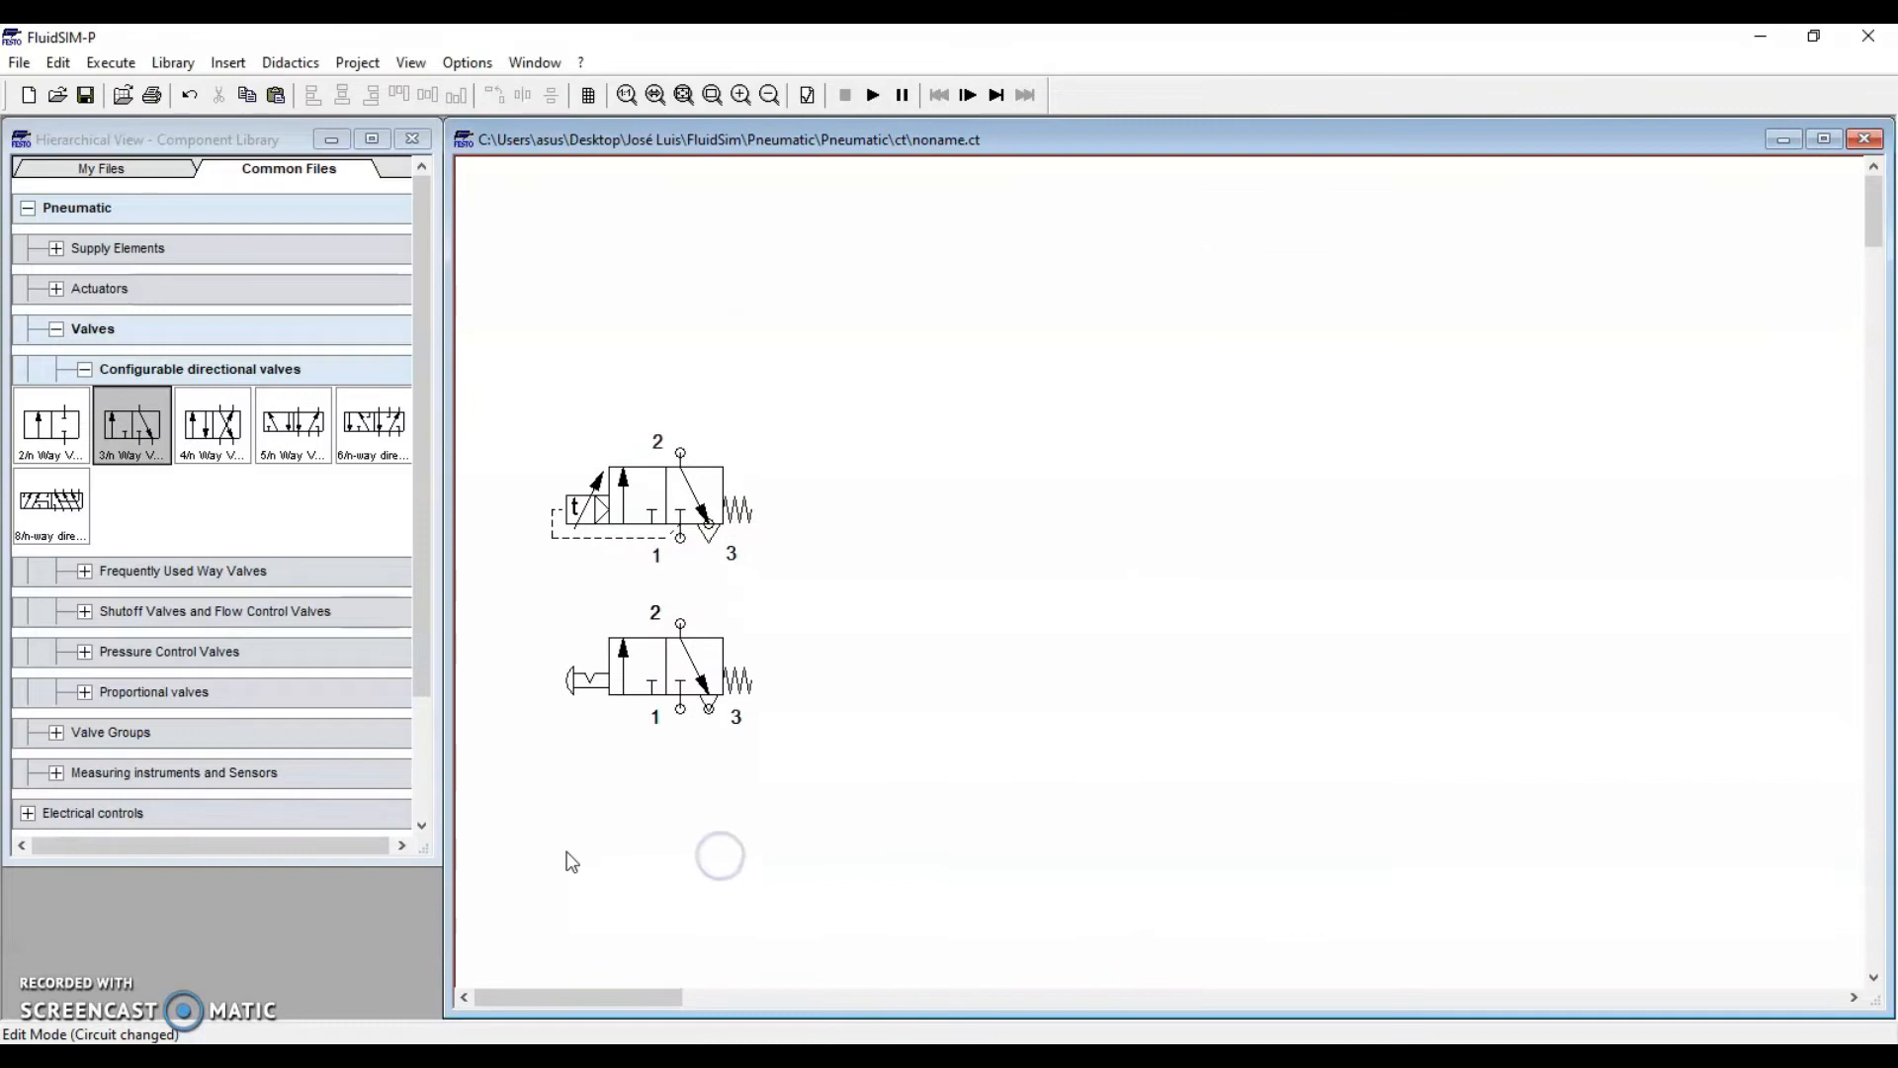
{"action": "left_click", "coordinate": [85, 369]}
{"action": "left_click", "coordinate": [56, 328]}
Add a compressed air supply and connect the lower valve's port 2 to timer port 1
{"action": "left_click", "coordinate": [57, 248]}
{"action": "left_click_drag", "start_coordinate": [52, 302], "coordinate": [680, 709]}
{"action": "left_click", "coordinate": [747, 882]}
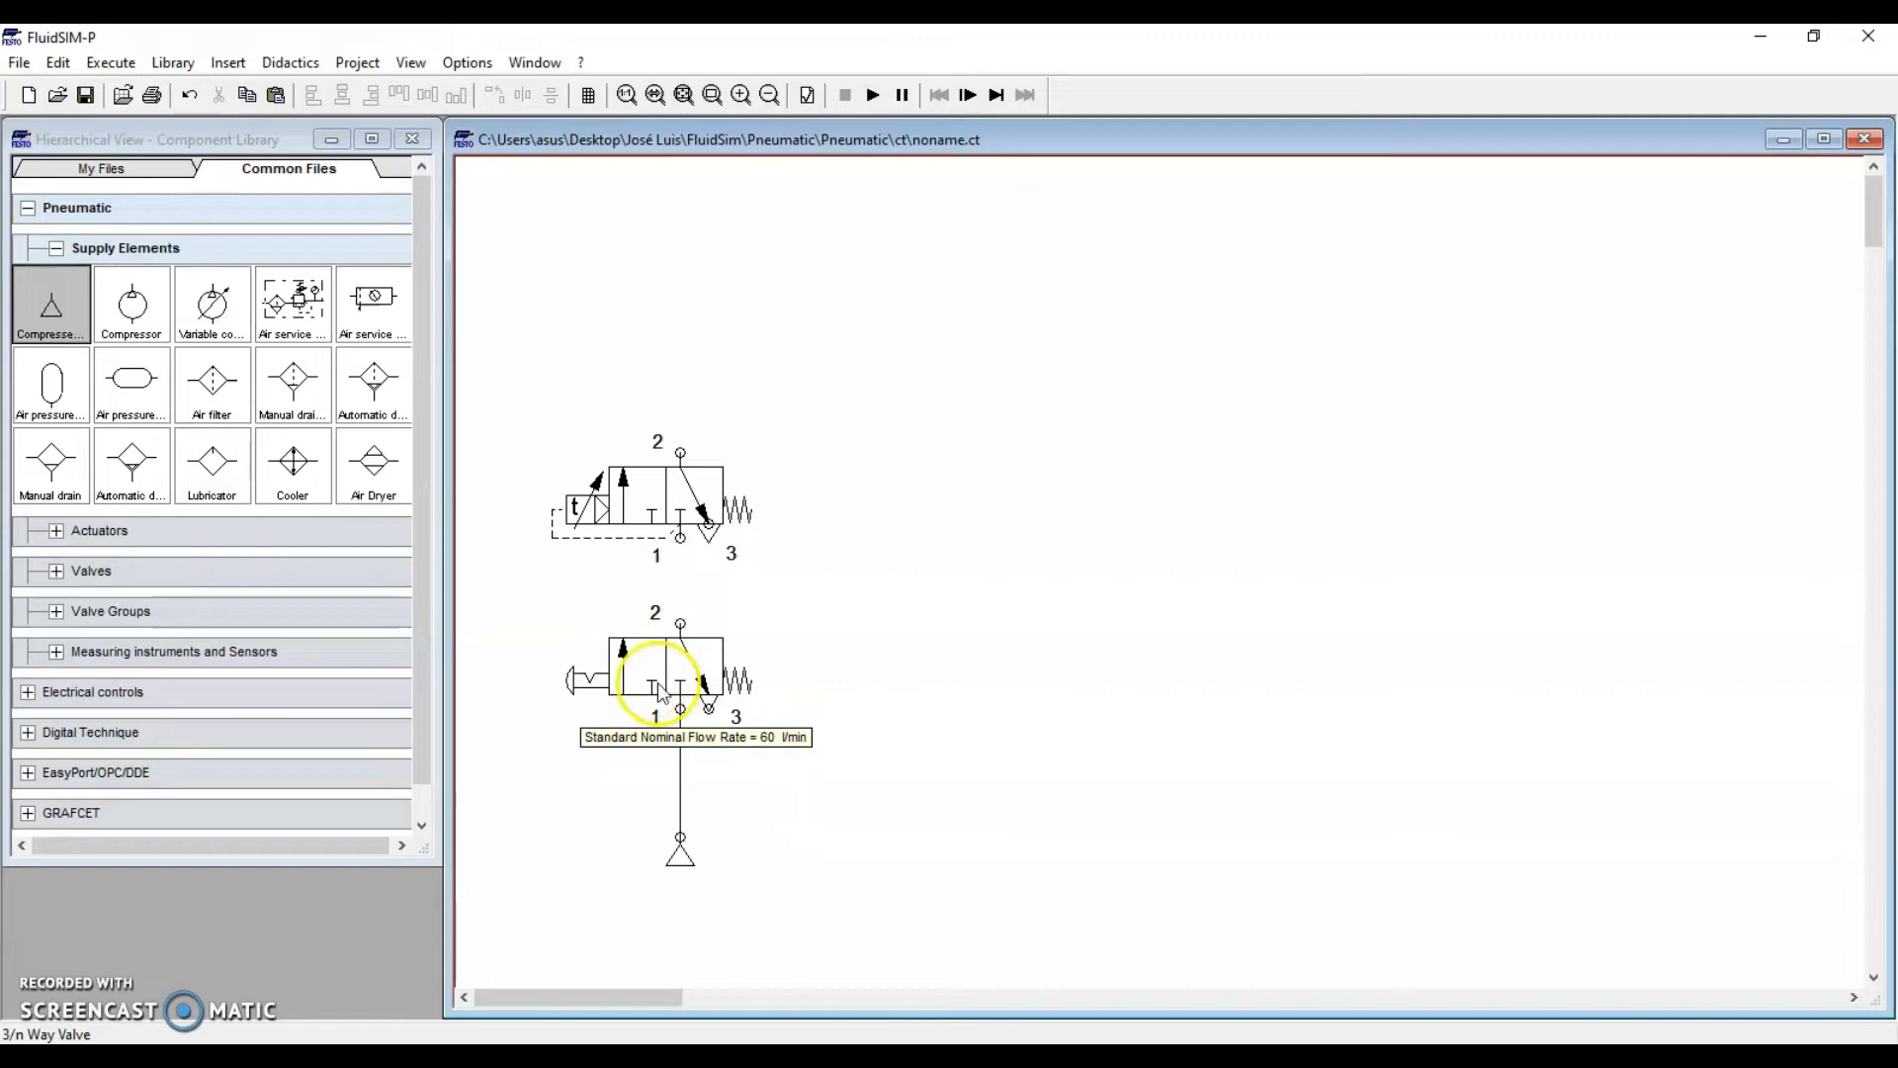
{"action": "left_click", "coordinate": [652, 685]}
{"action": "left_click", "coordinate": [577, 788]}
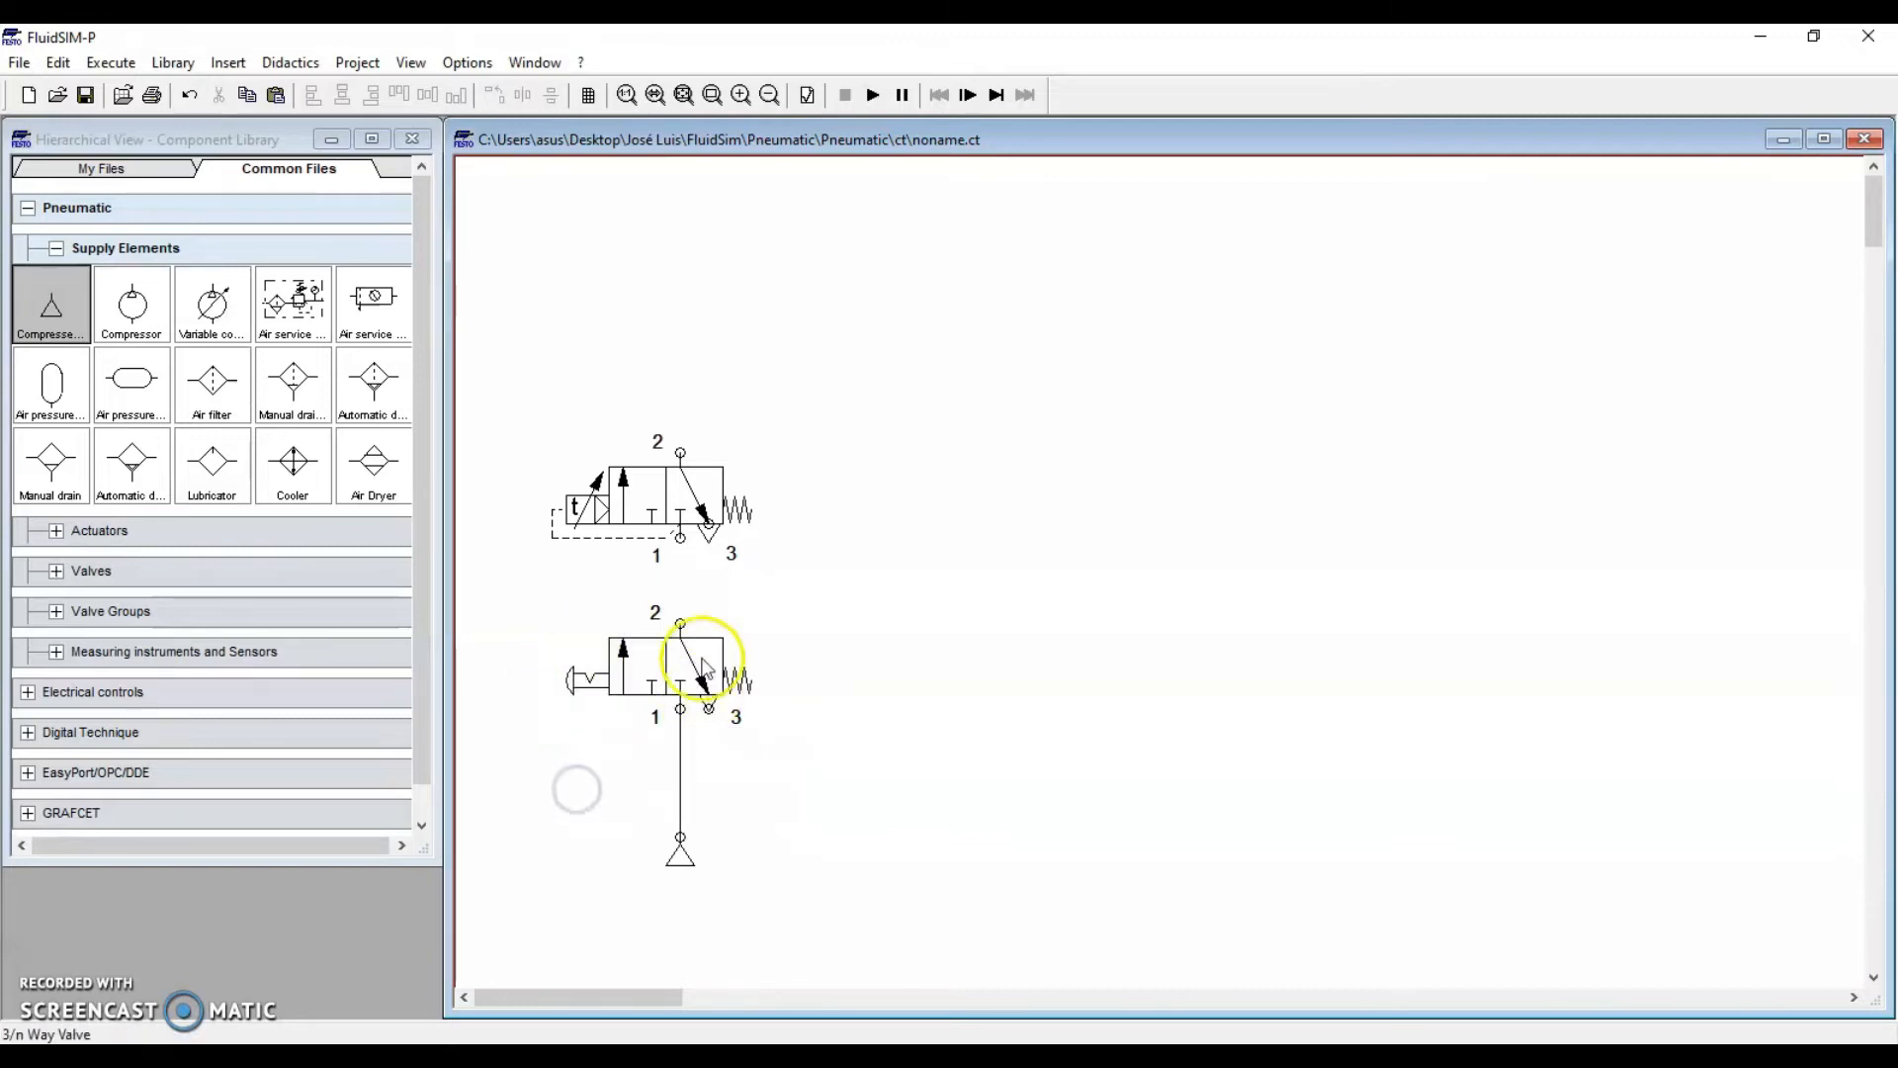
{"action": "left_click_drag", "start_coordinate": [684, 623], "coordinate": [681, 538]}
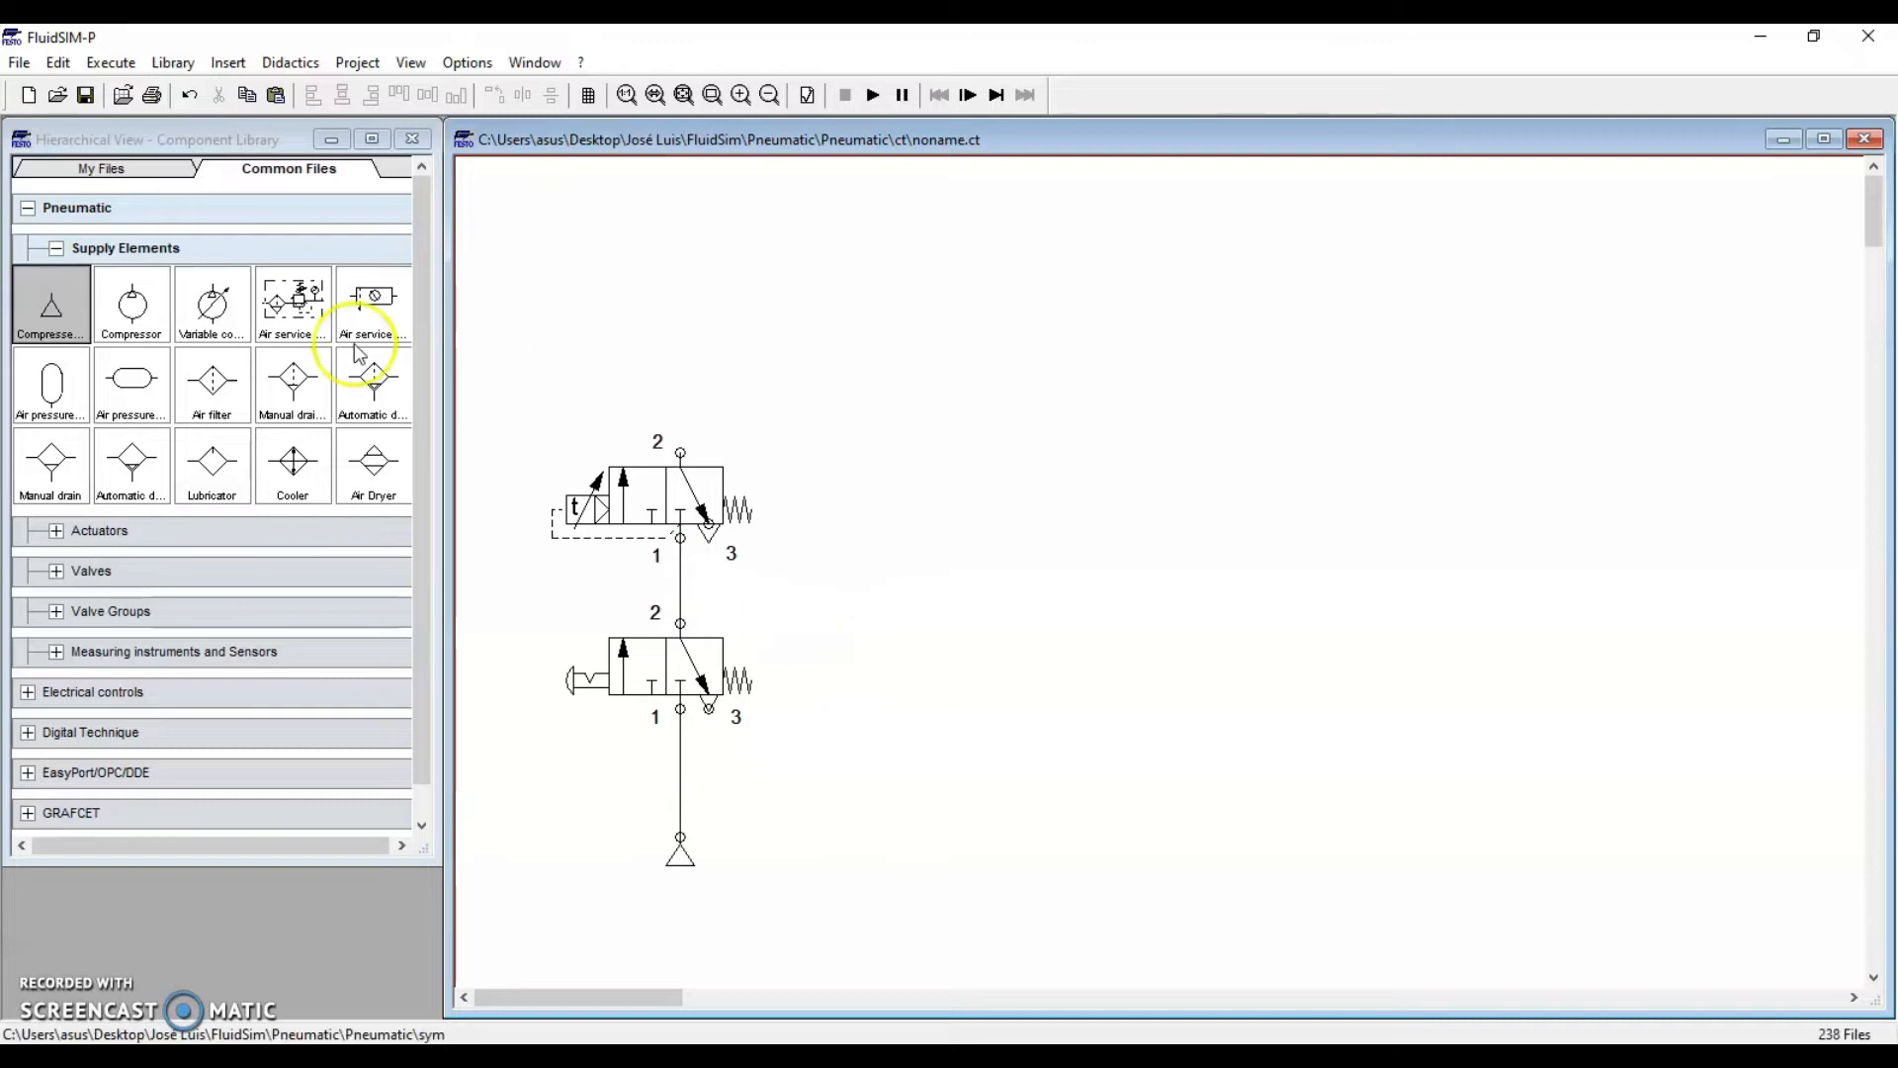
Place a single-acting cylinder above the timer and connect it to the timer's port 2
{"action": "left_click", "coordinate": [56, 248]}
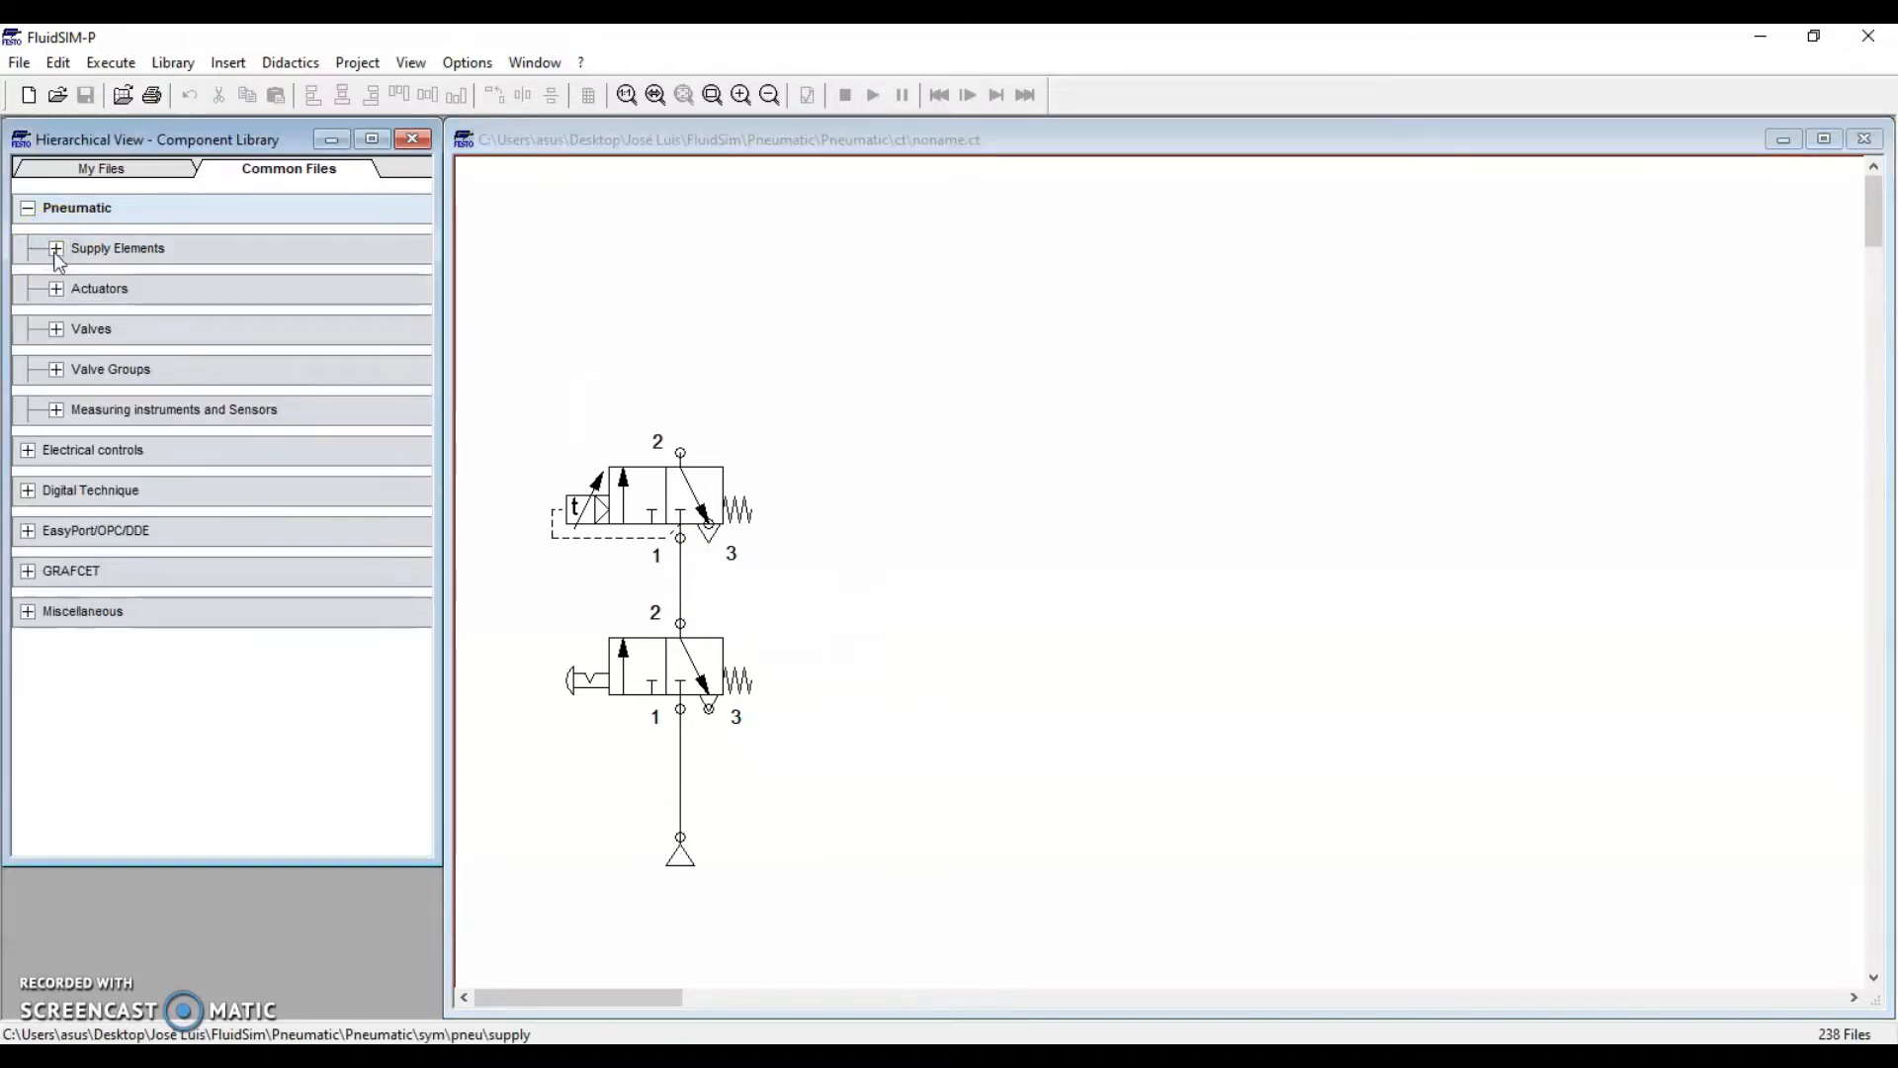
{"action": "left_click", "coordinate": [56, 288]}
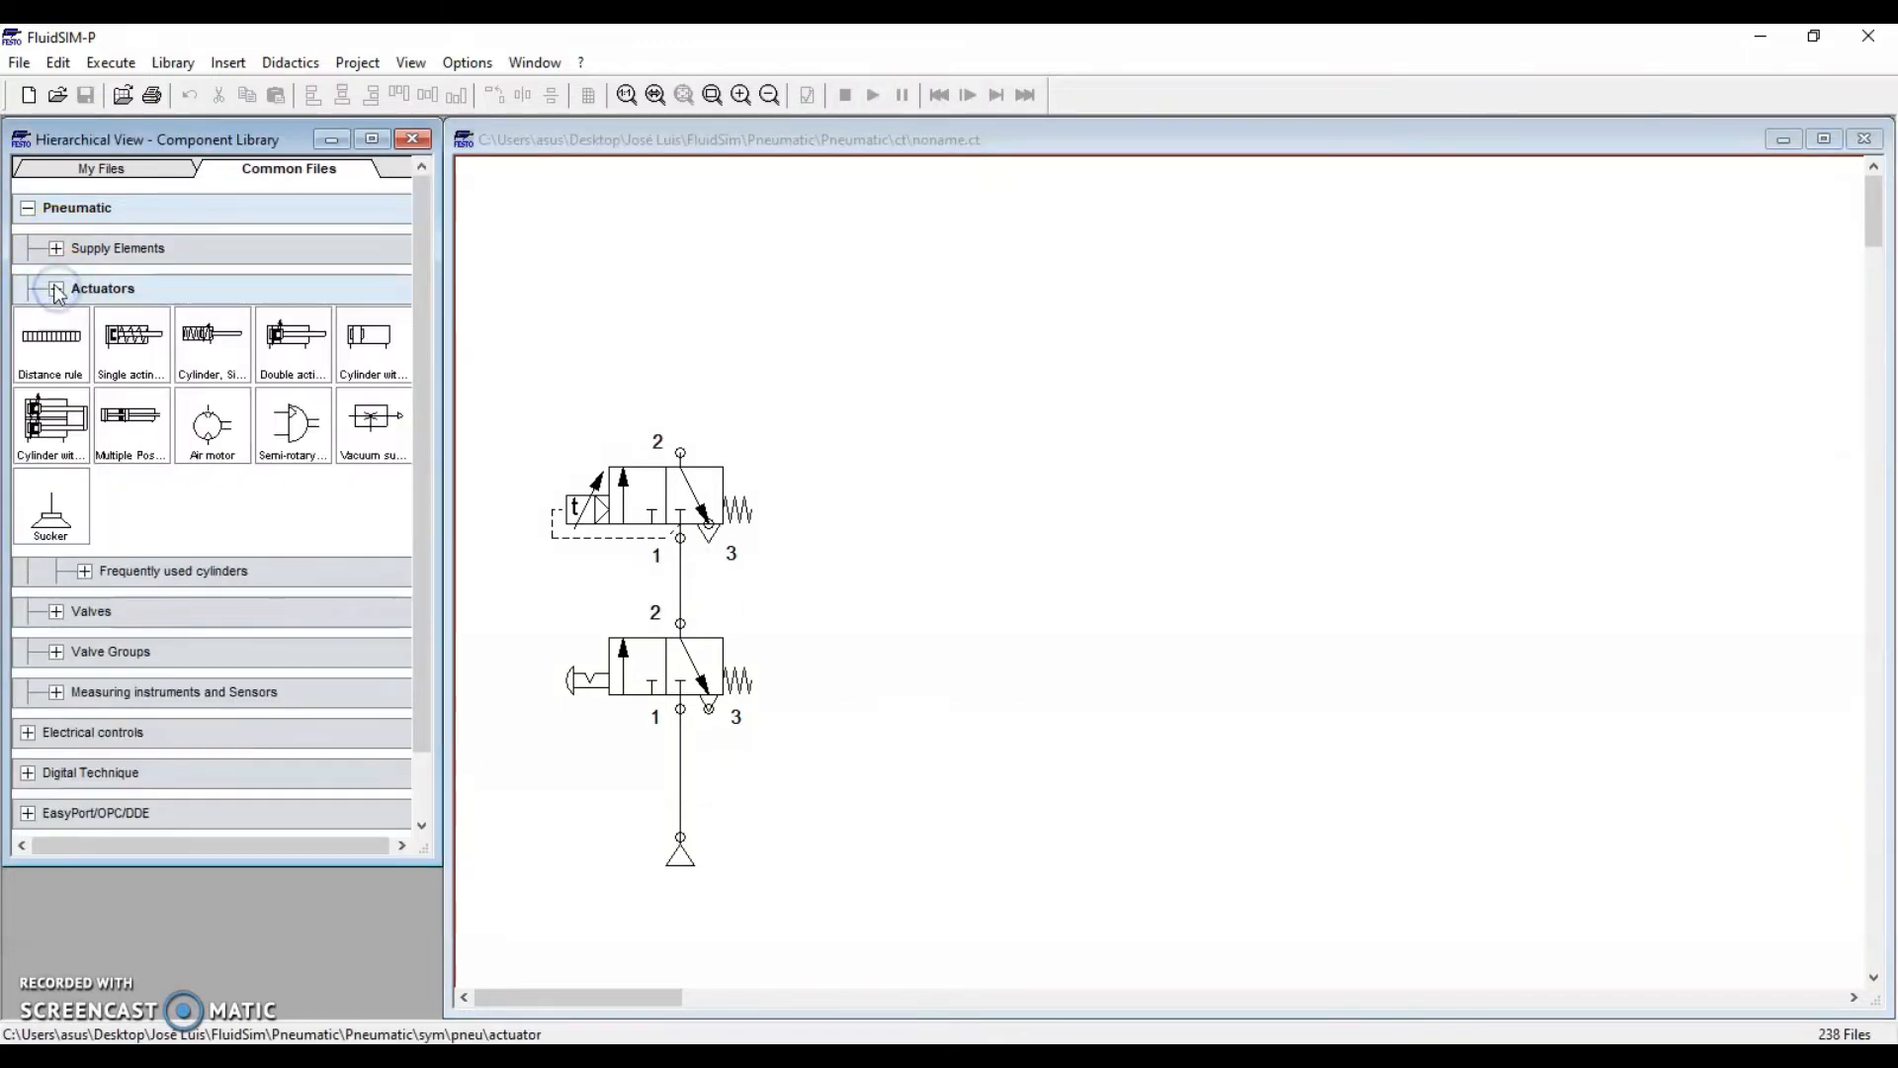
{"action": "left_click_drag", "start_coordinate": [128, 344], "coordinate": [682, 447]}
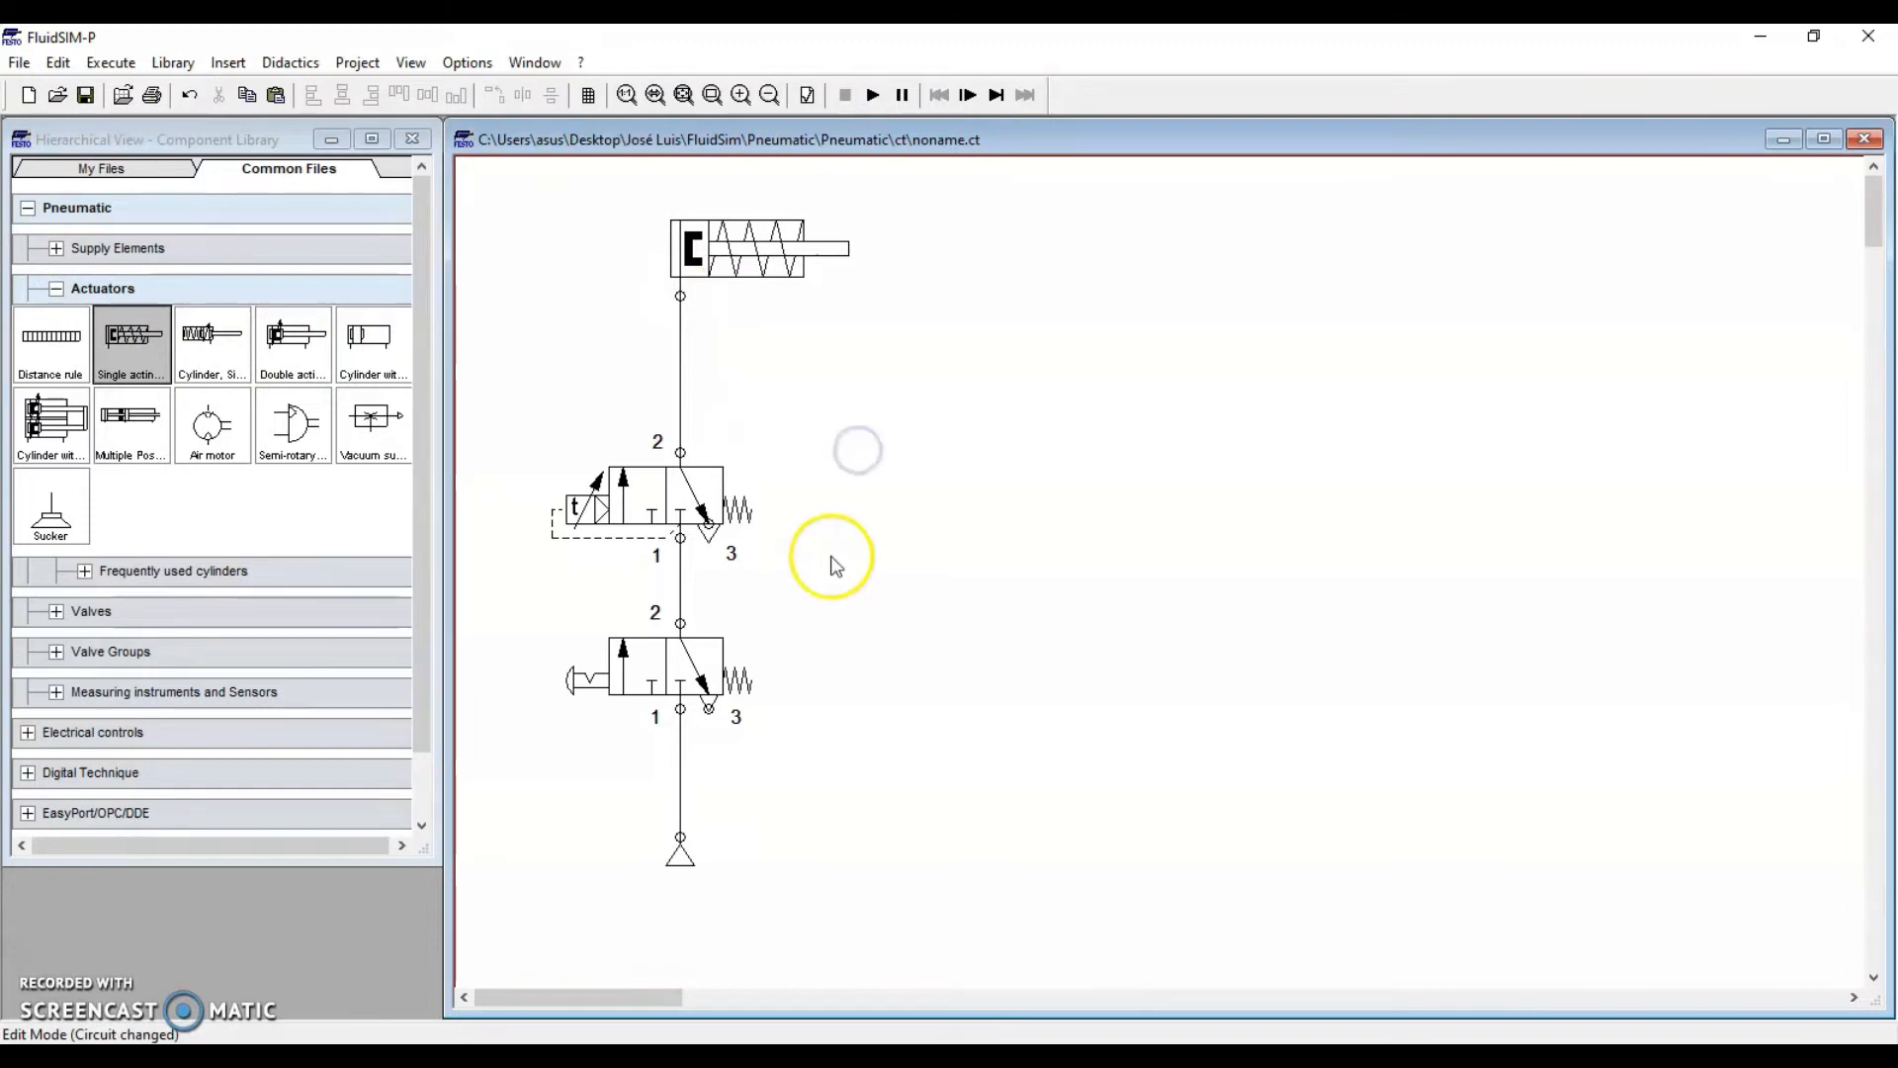
{"action": "left_click", "coordinate": [56, 304]}
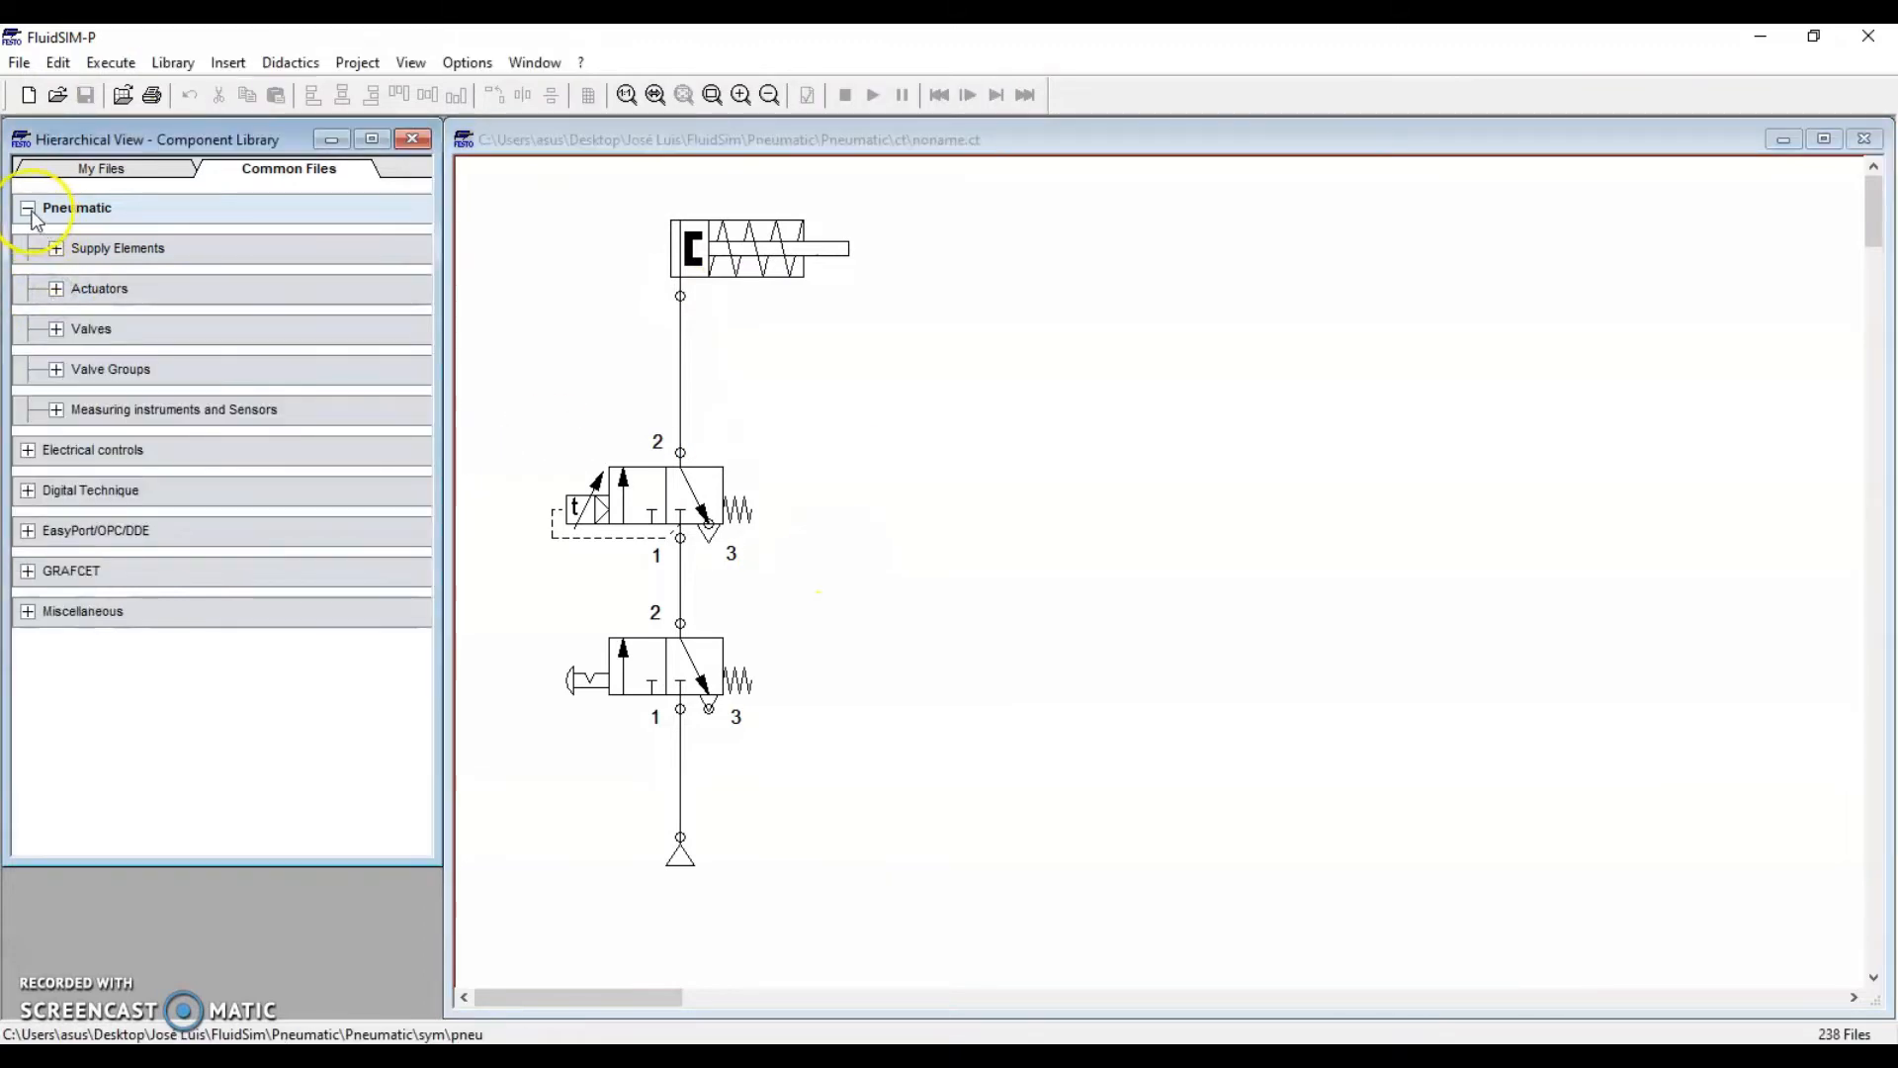
{"action": "left_click", "coordinate": [28, 208]}
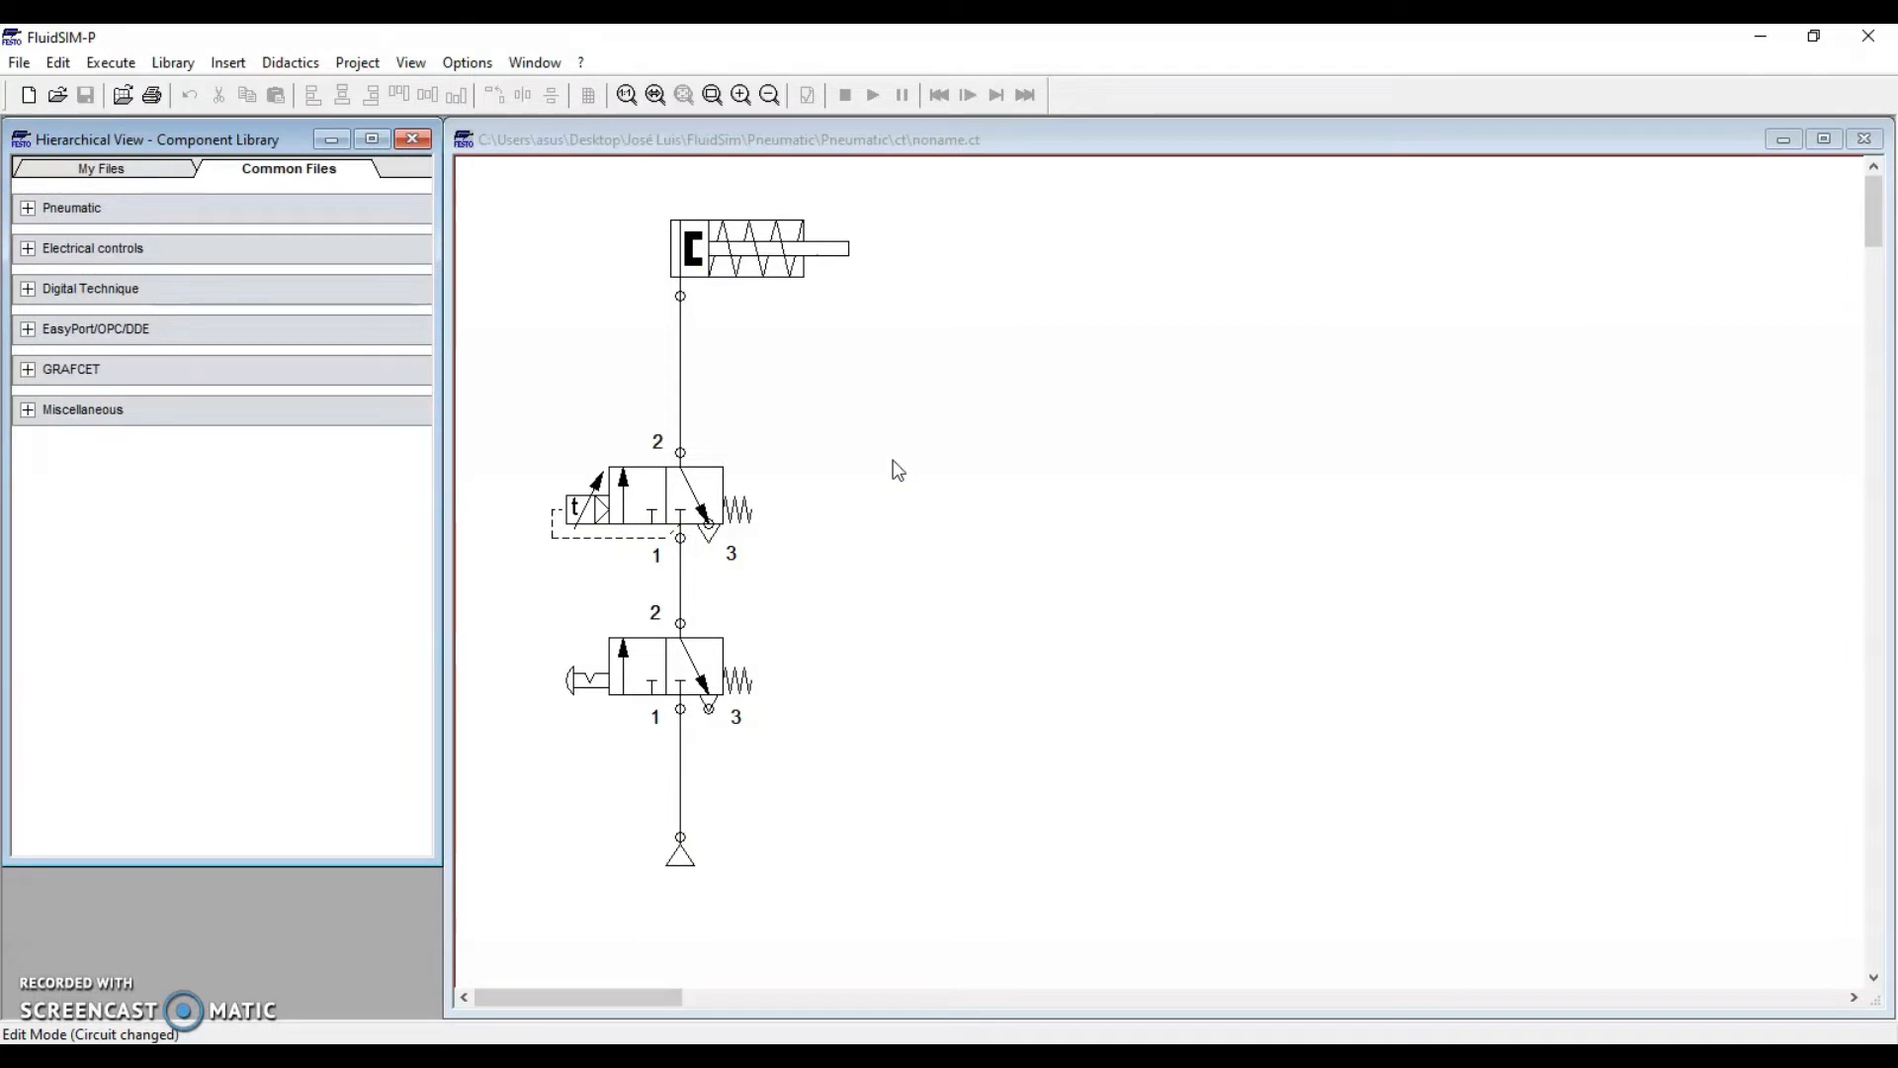
Open the pneumatic timer's settings and select its 3 s delay time value
{"action": "left_click", "coordinate": [580, 491]}
{"action": "left_click", "coordinate": [665, 509]}
{"action": "left_click", "coordinate": [965, 572]}
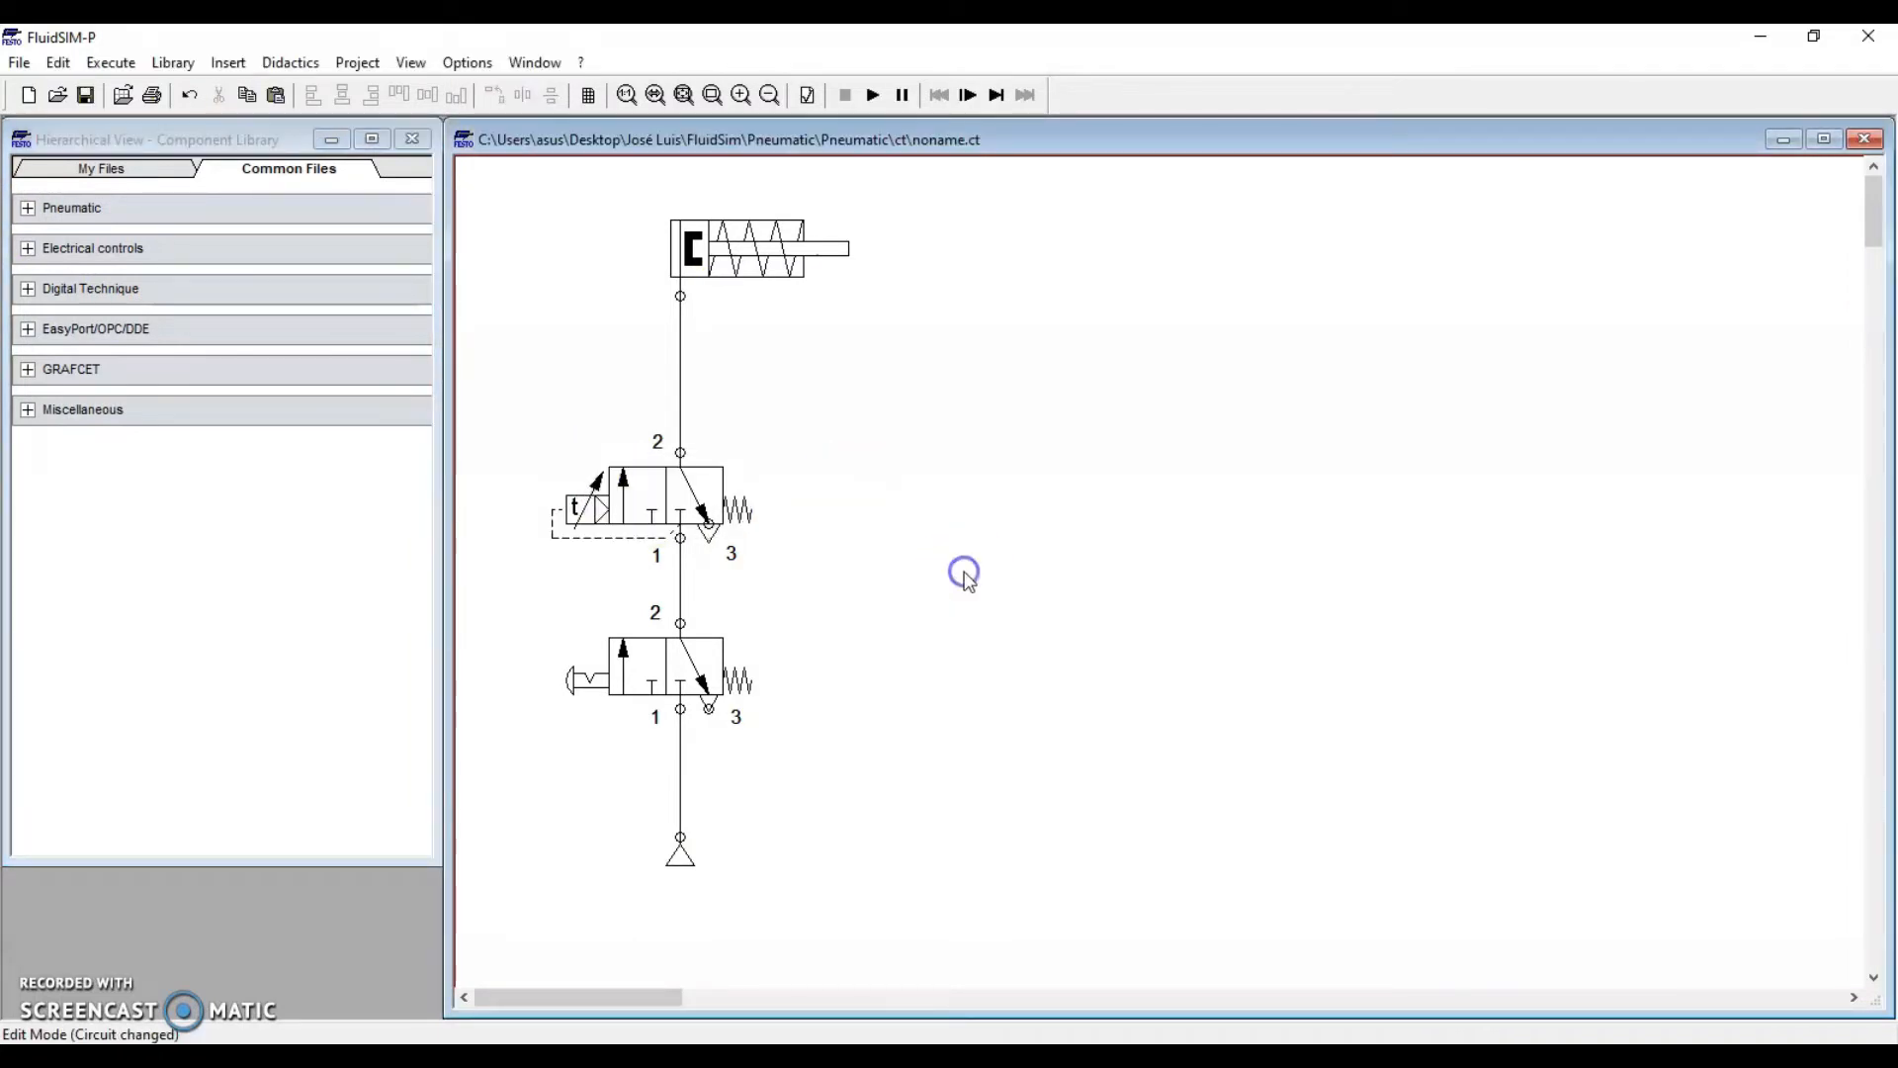
{"action": "left_click", "coordinate": [658, 510]}
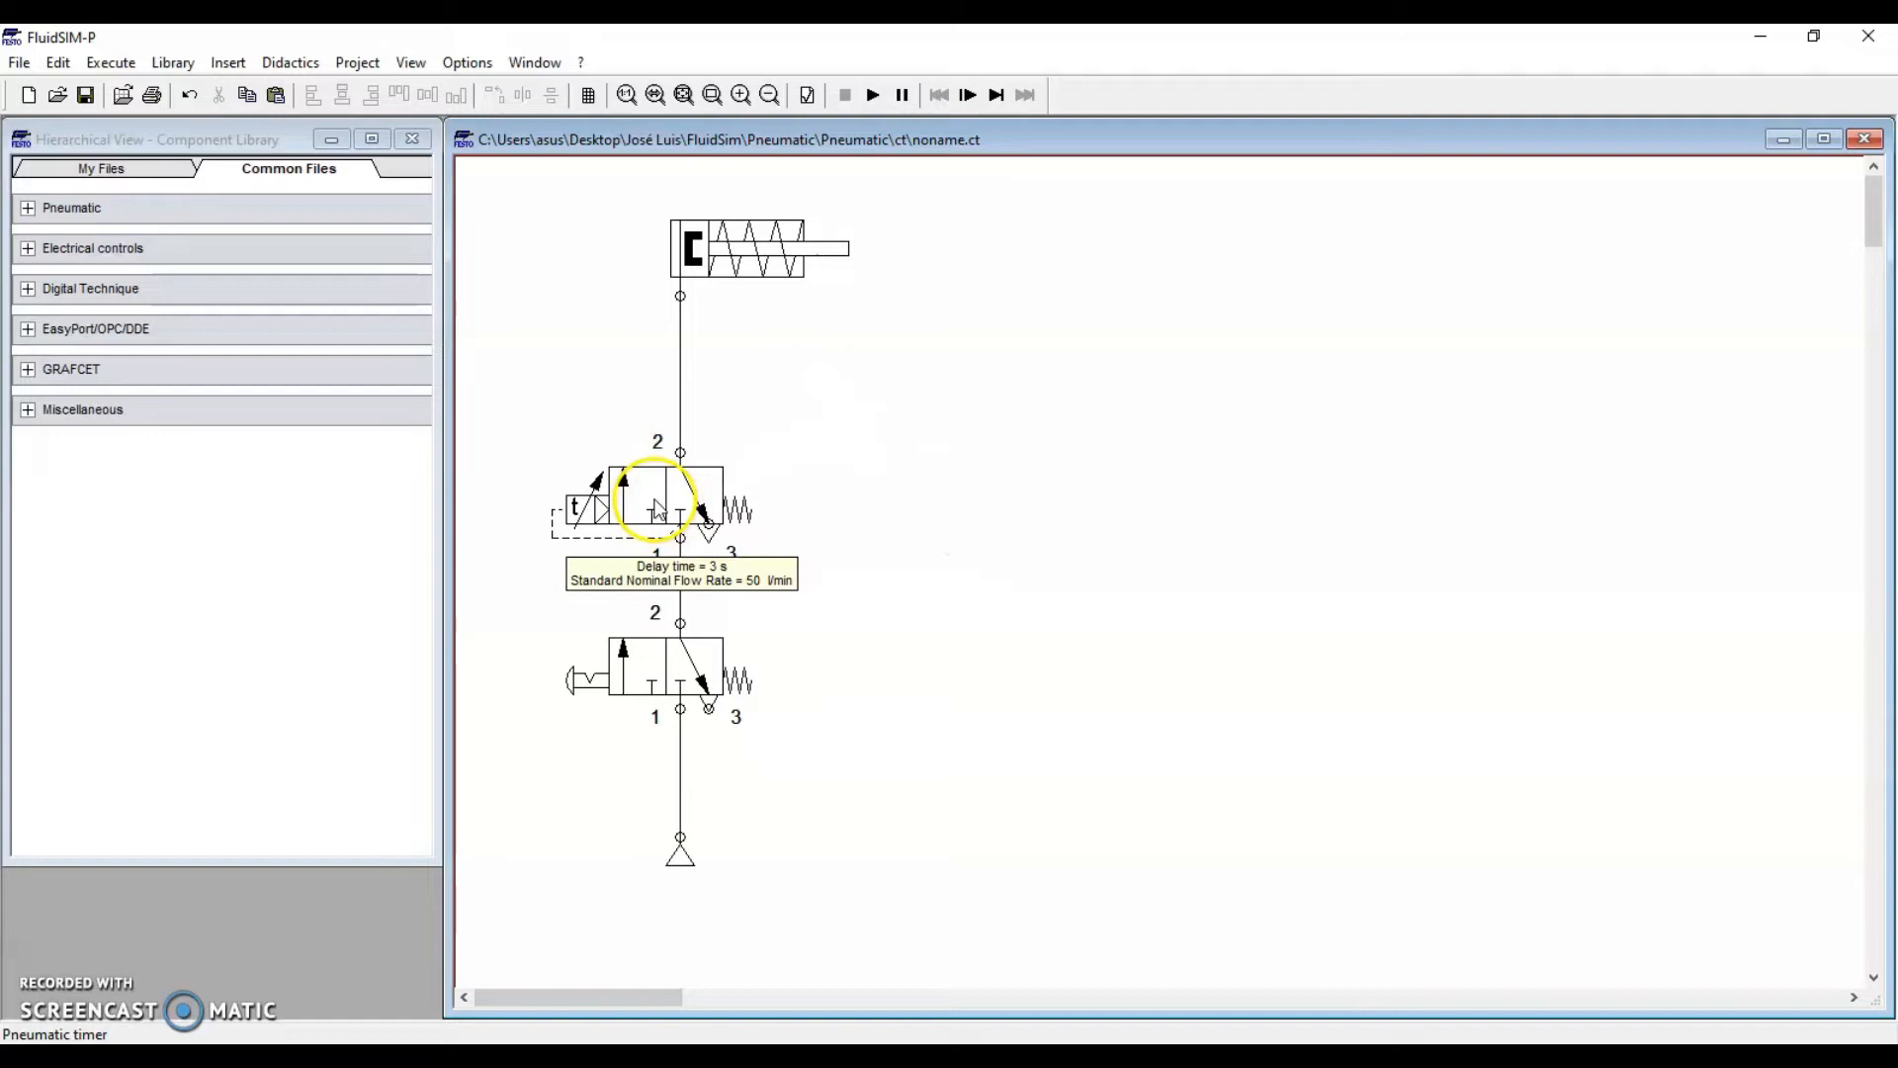
{"action": "double_click", "coordinate": [659, 510]}
{"action": "left_click", "coordinate": [833, 492]}
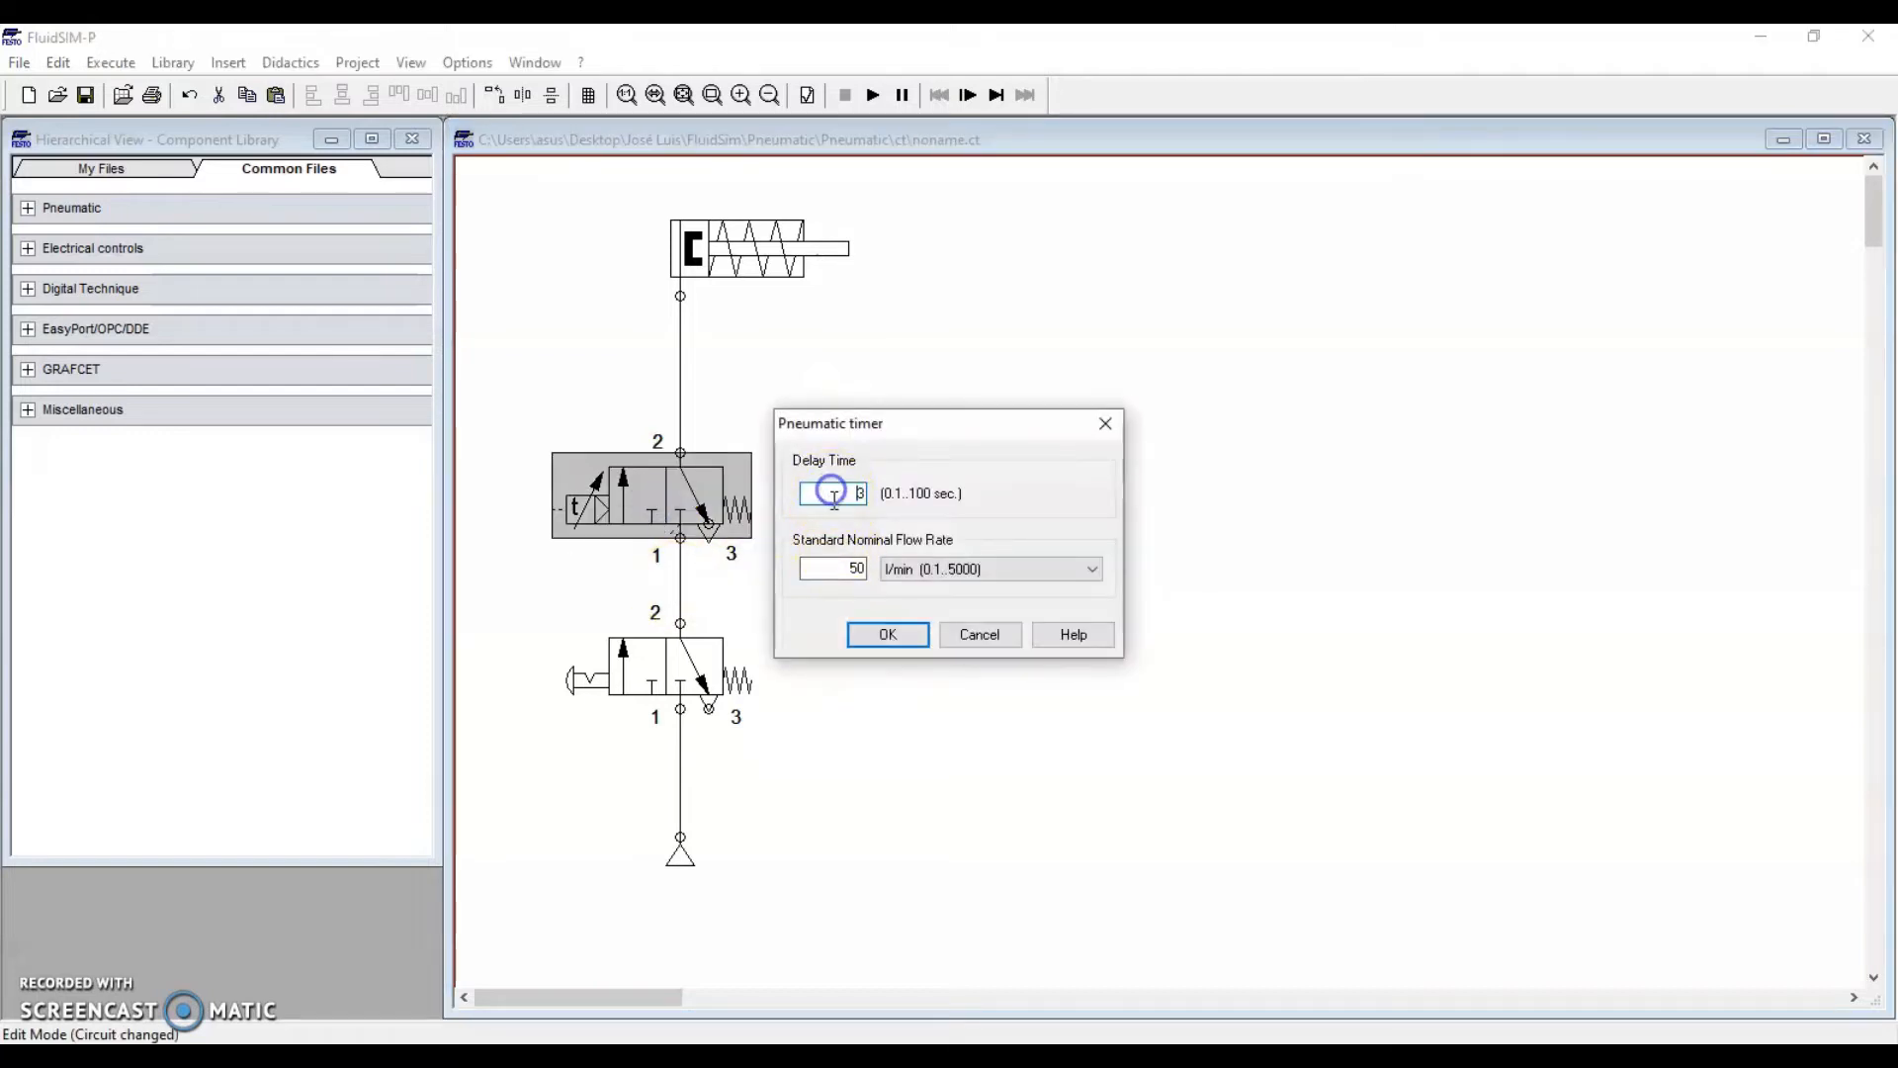
{"action": "left_click", "coordinate": [834, 490]}
{"action": "left_click_drag", "start_coordinate": [868, 493], "coordinate": [680, 539]}
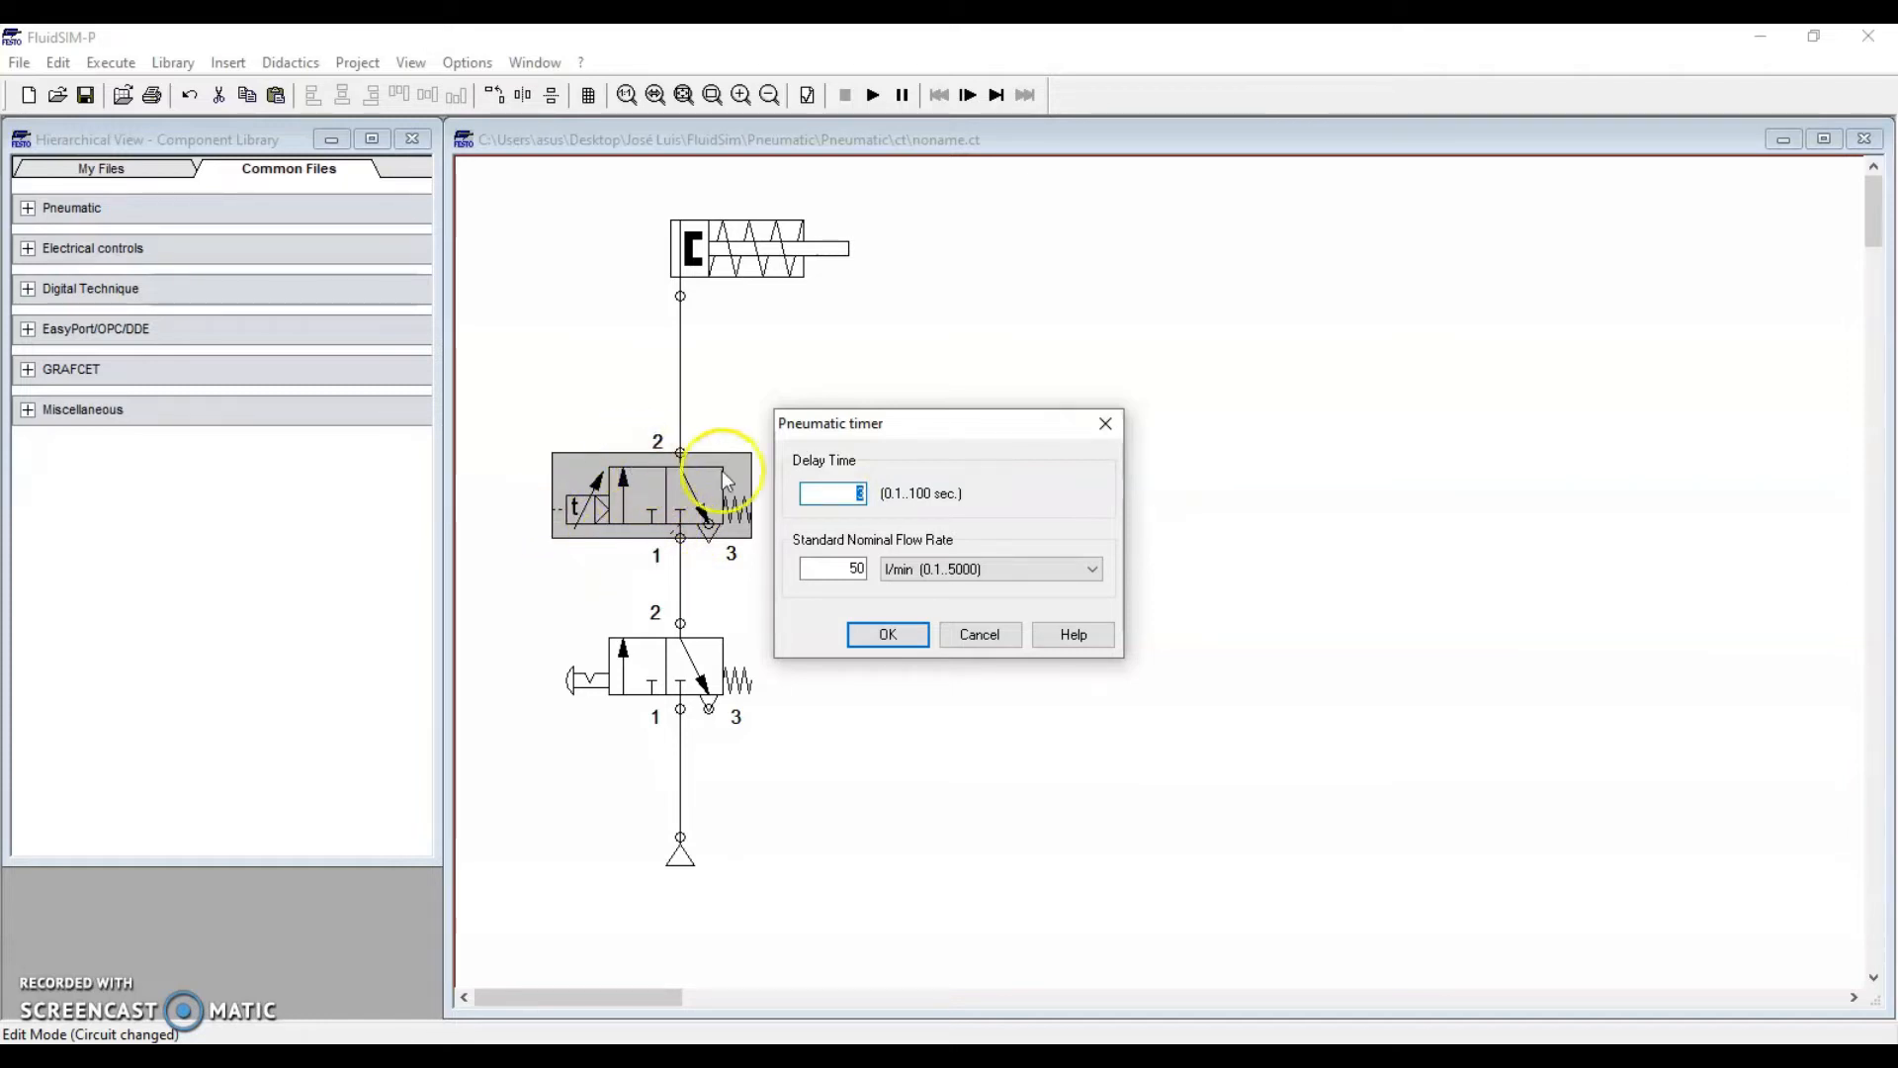
{"action": "left_click_drag", "start_coordinate": [813, 492], "coordinate": [849, 498]}
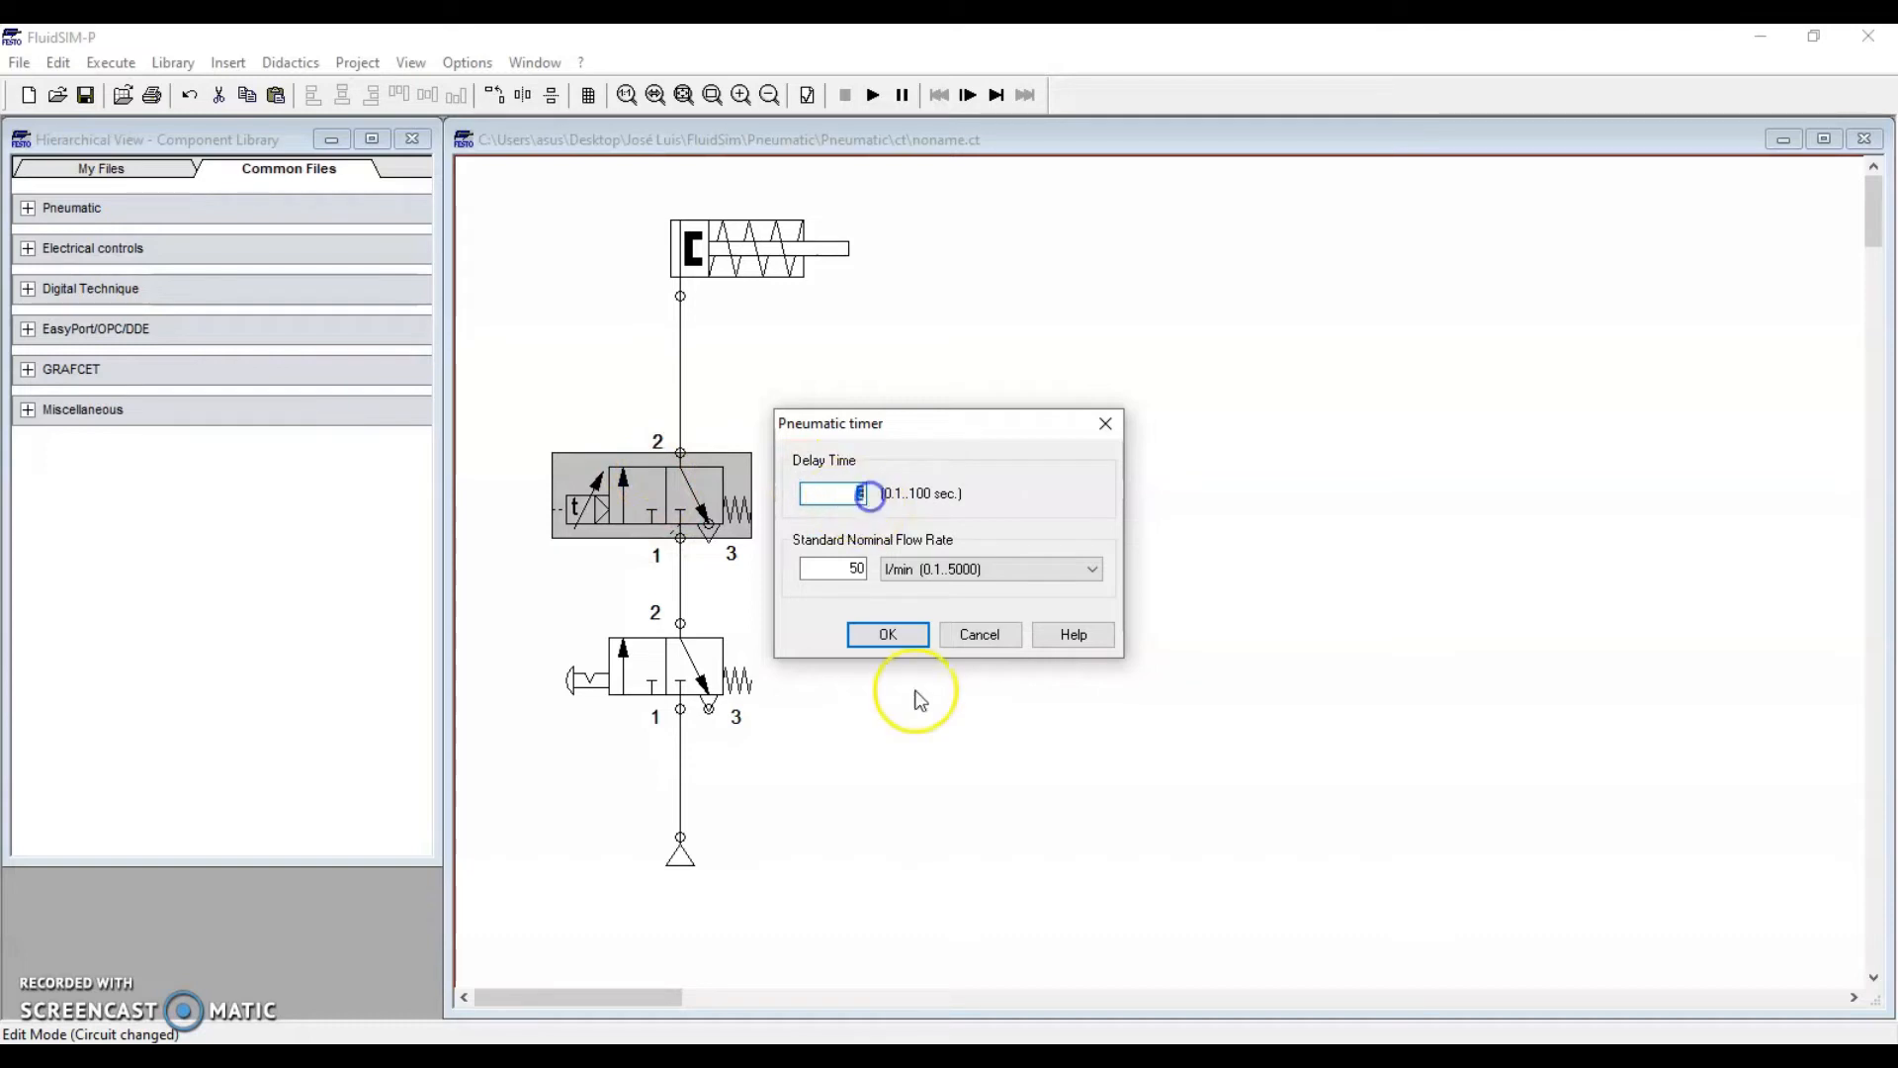
Accept the timer settings (3 s delay, 50 l/min) and inspect the valve and cylinder parameters
{"action": "left_click", "coordinate": [887, 635]}
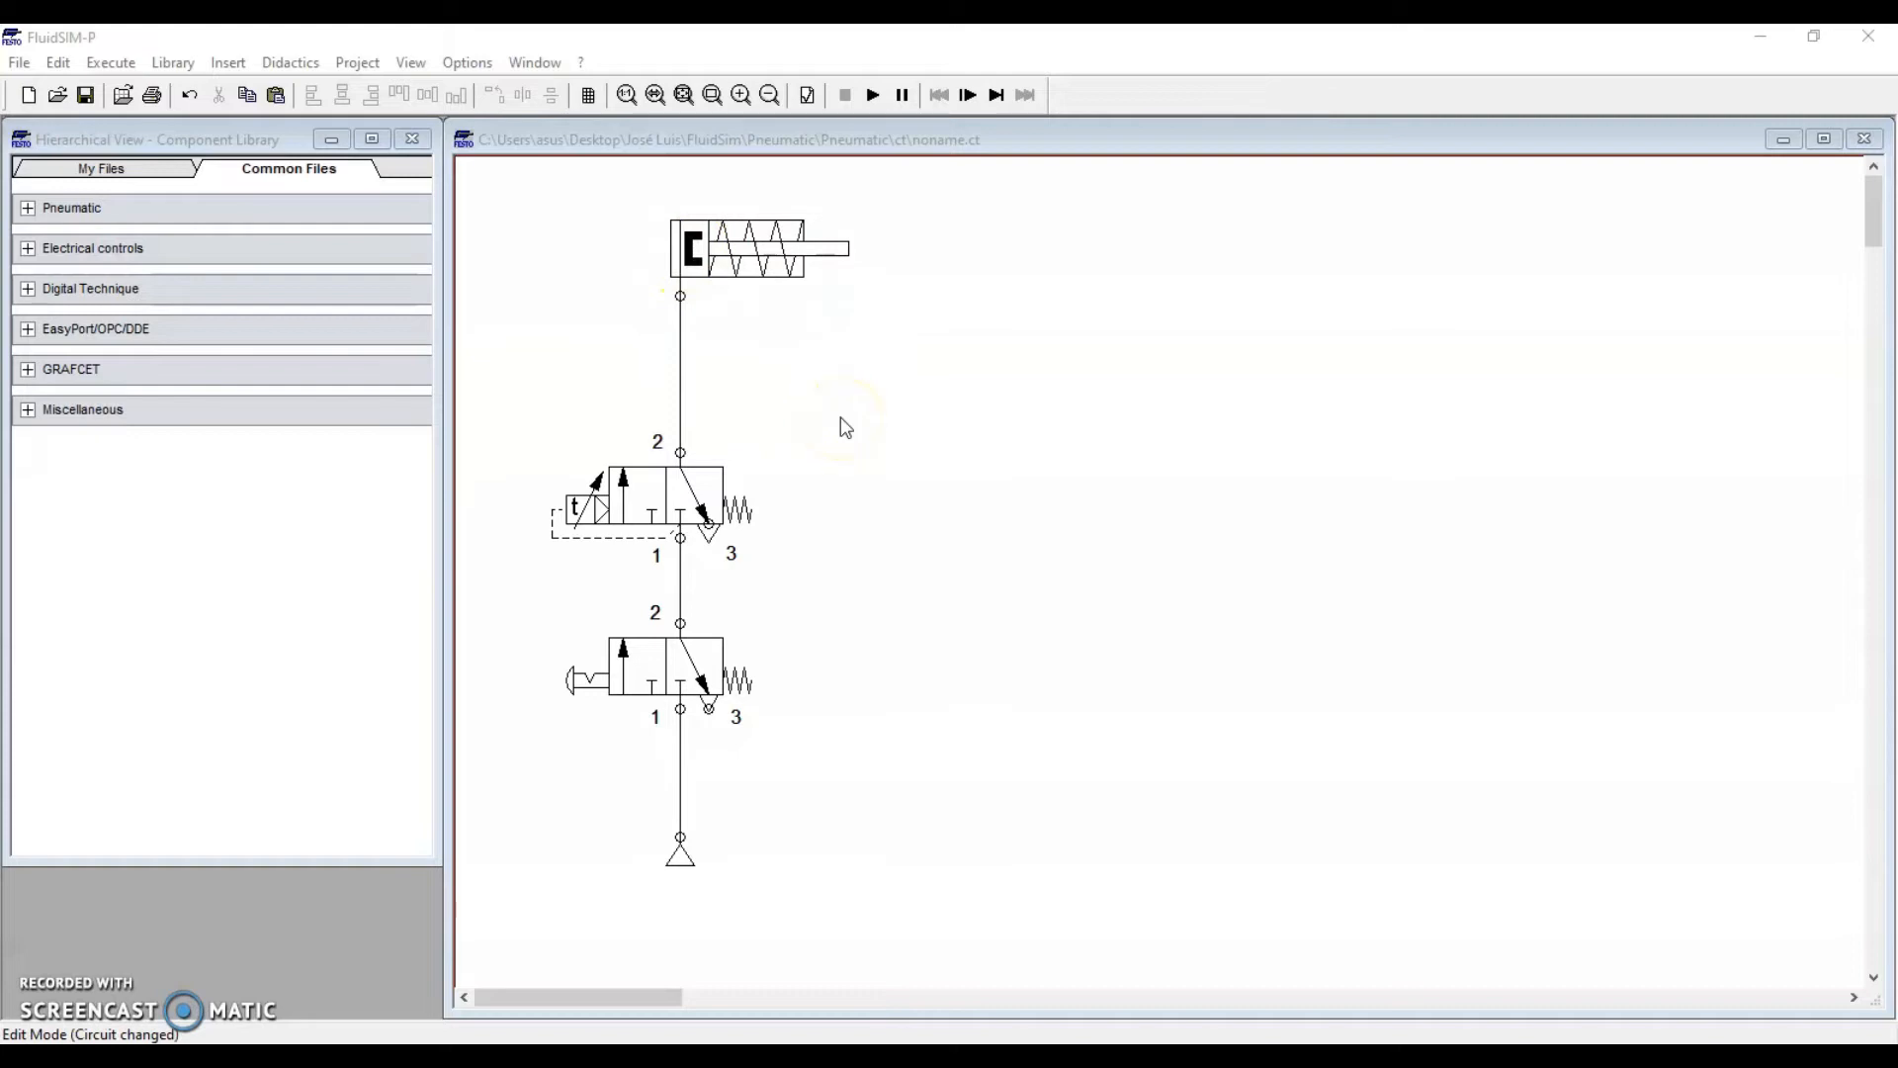
{"action": "mouse_move", "coordinate": [593, 676]}
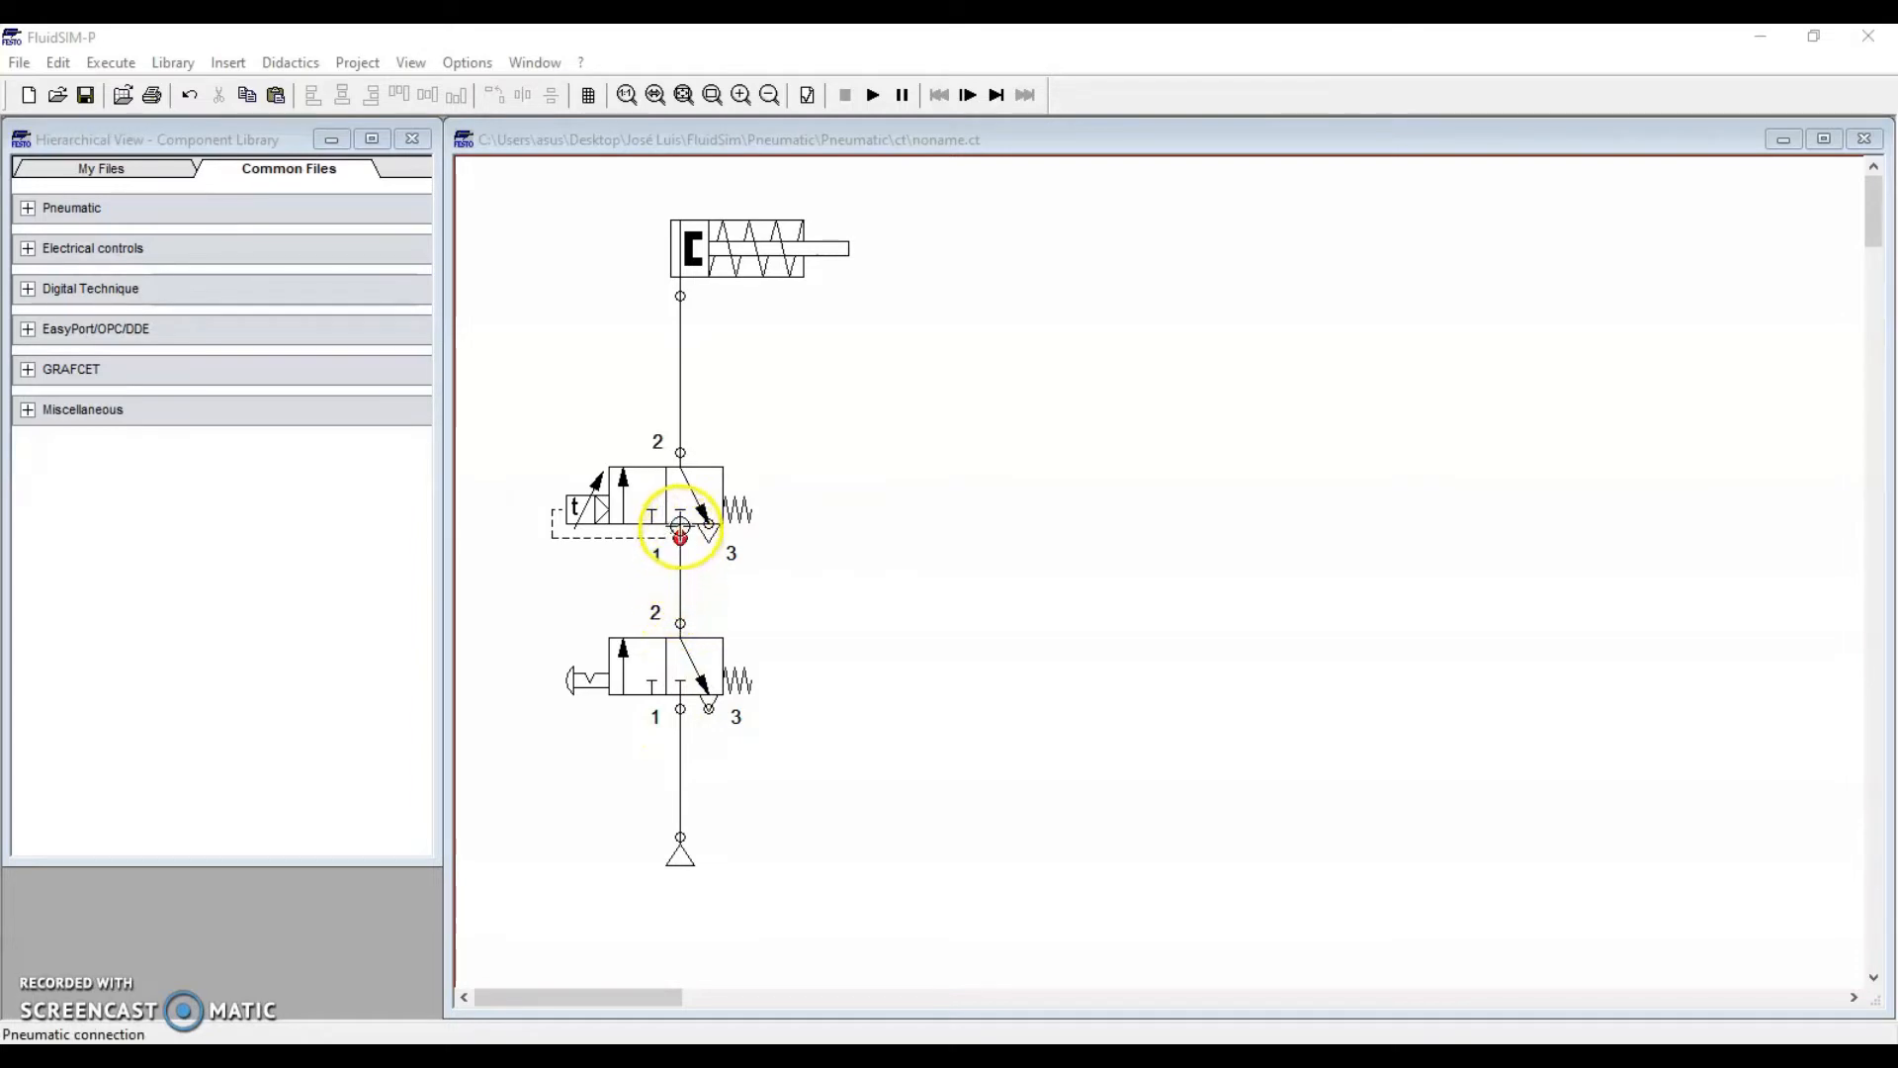
{"action": "mouse_move", "coordinate": [680, 514]}
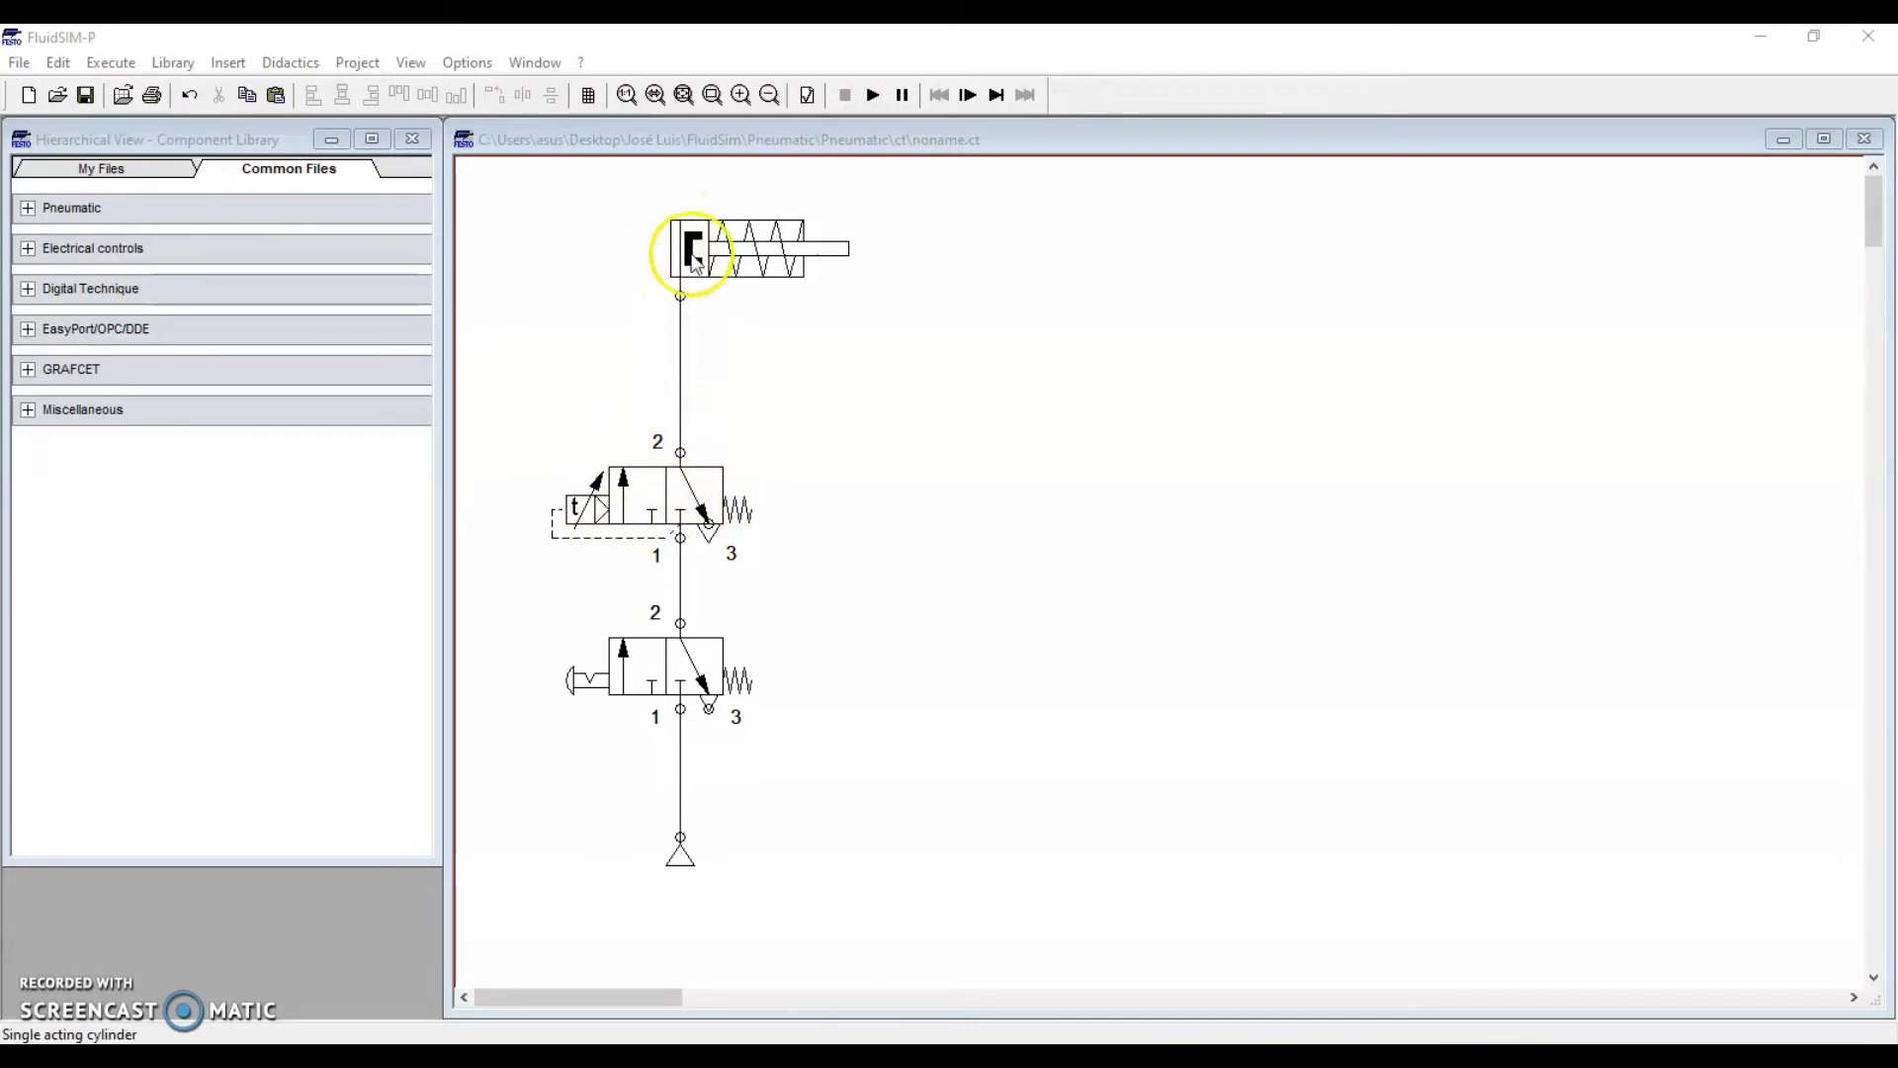
{"action": "mouse_move", "coordinate": [689, 259]}
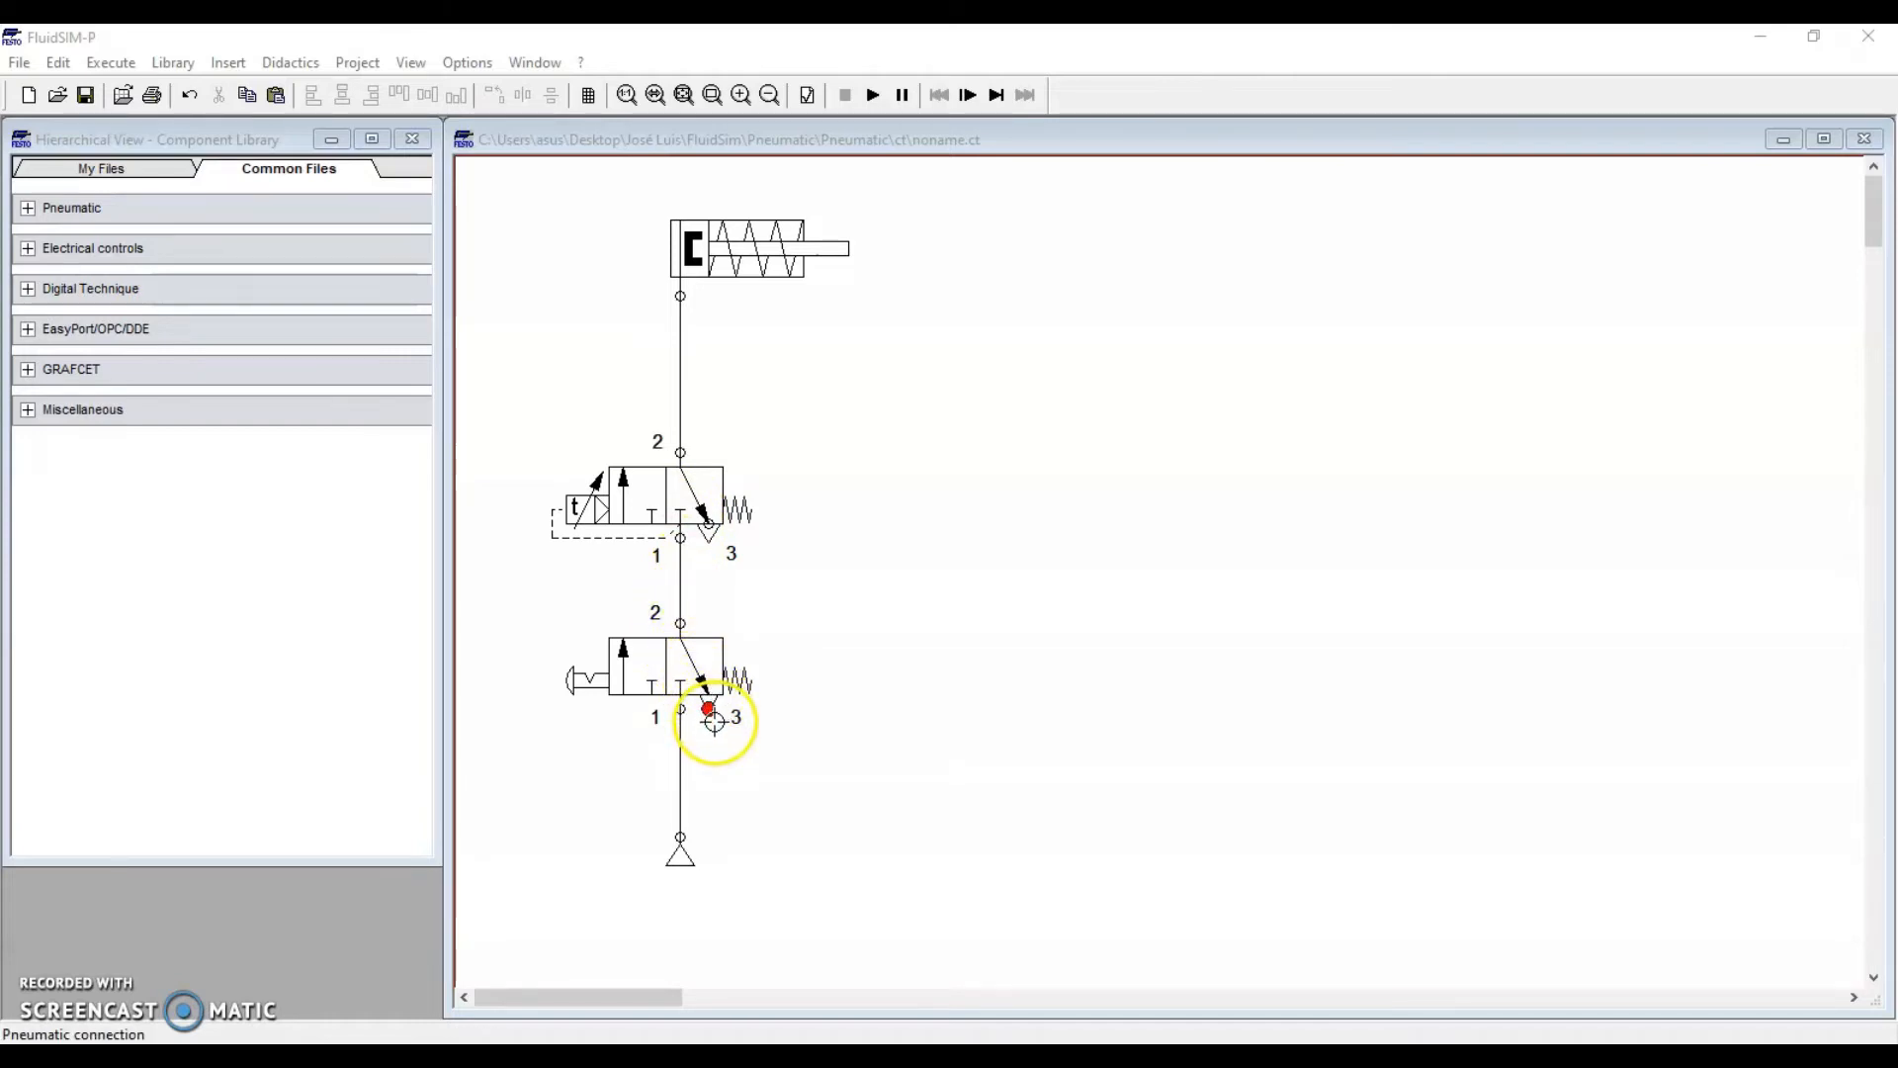
{"action": "mouse_move", "coordinate": [582, 544]}
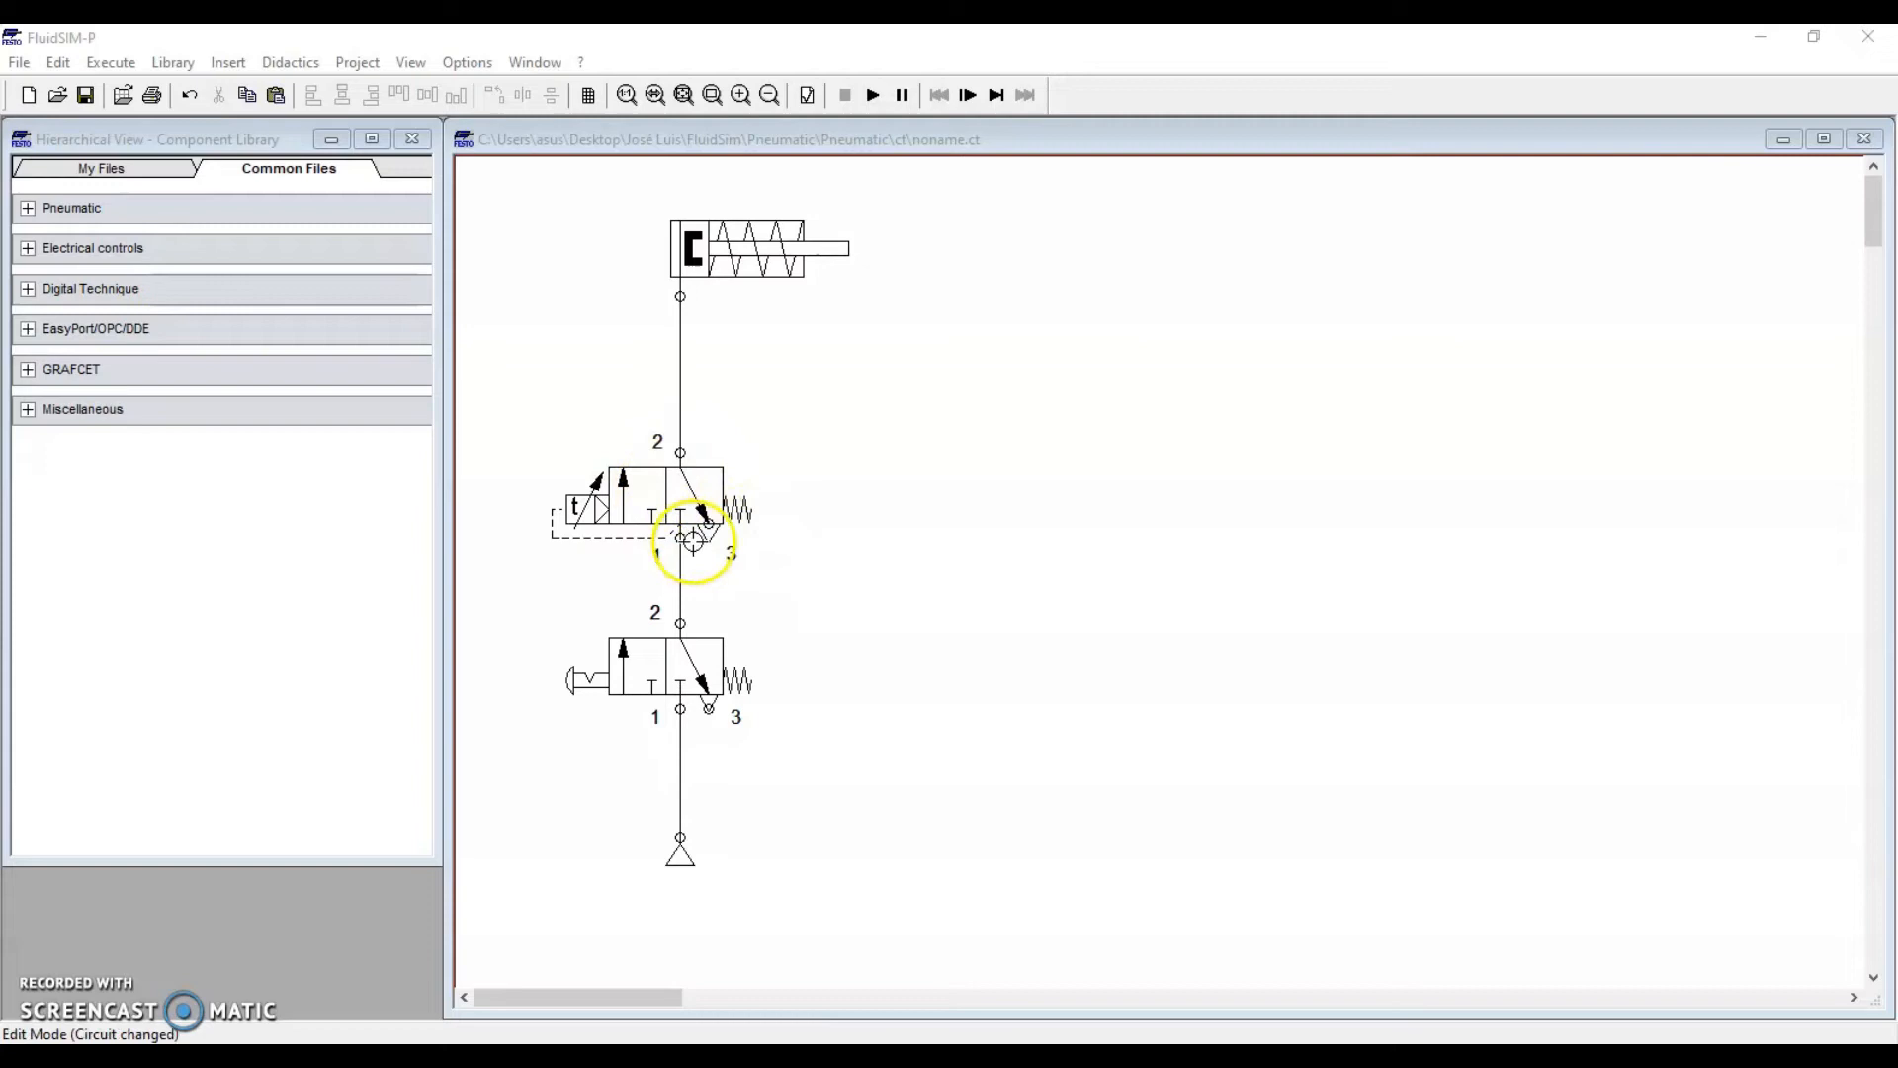
{"action": "mouse_move", "coordinate": [730, 467]}
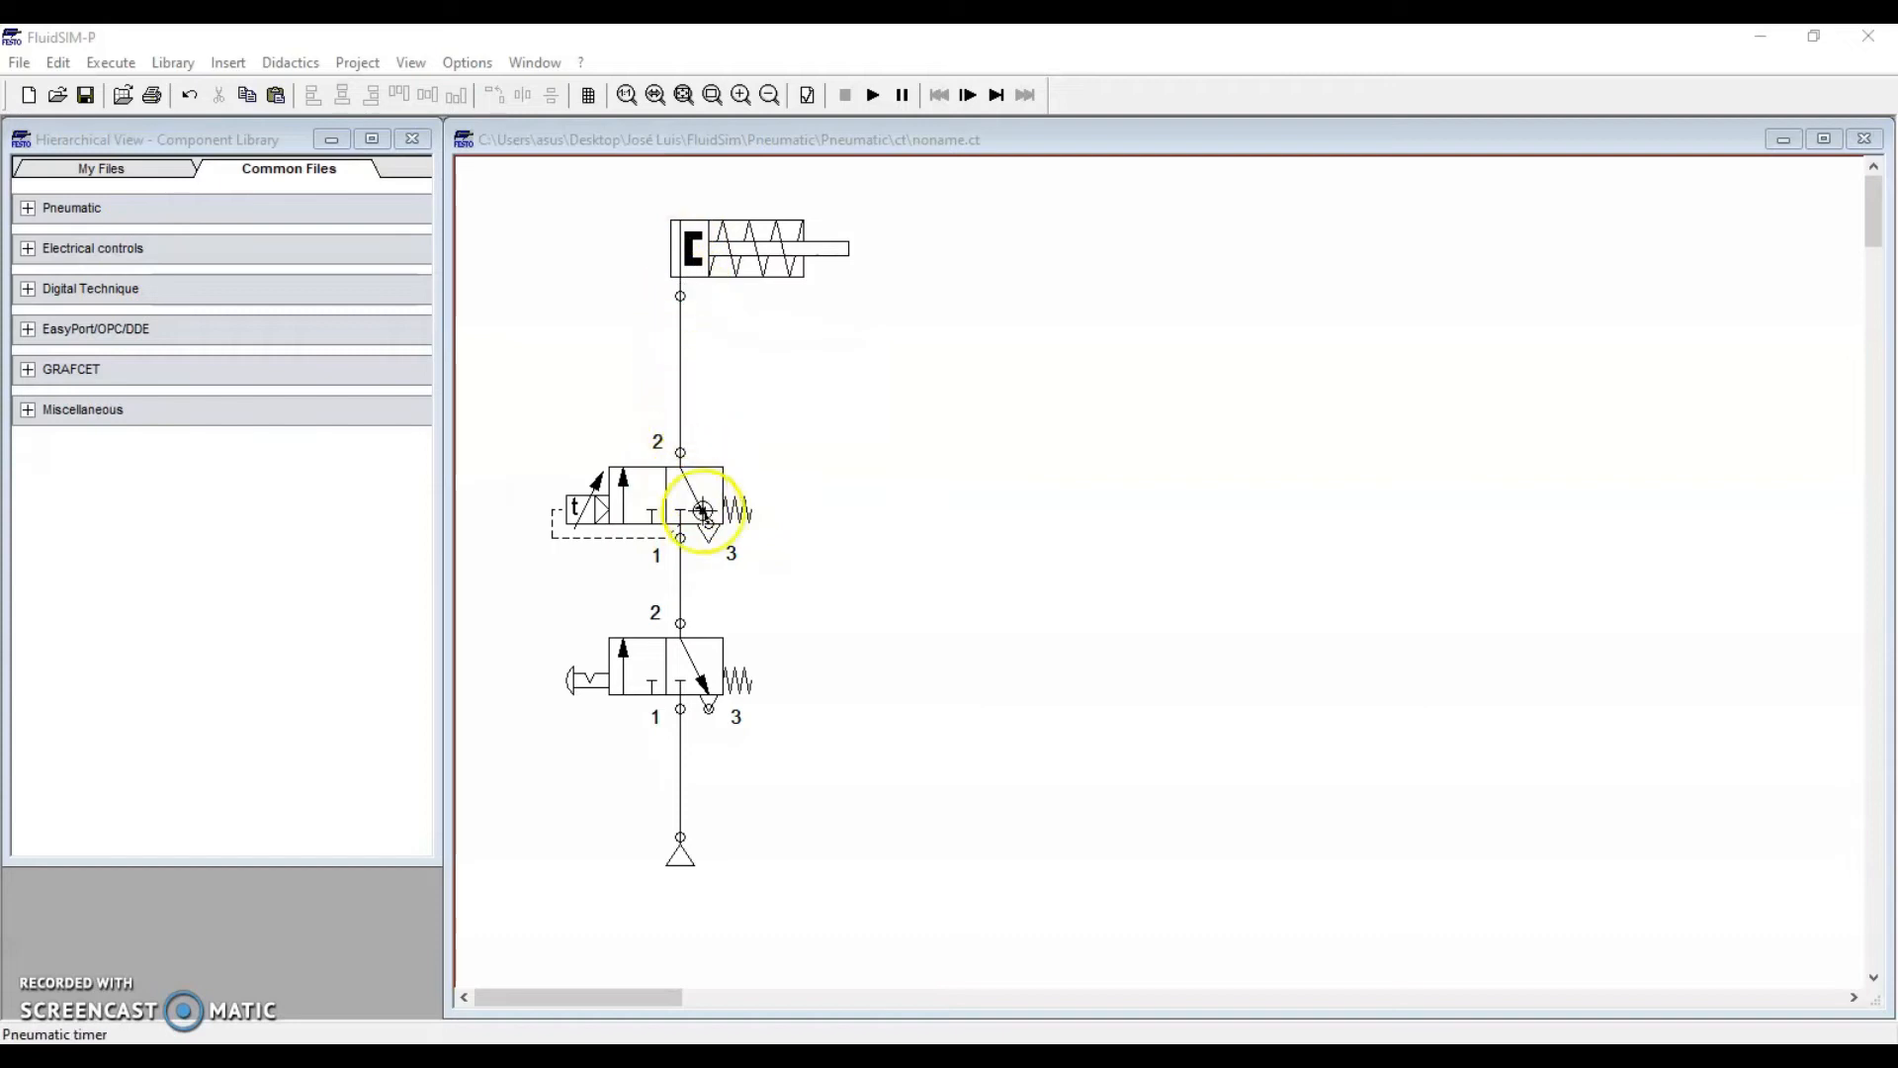
{"action": "mouse_move", "coordinate": [748, 289]}
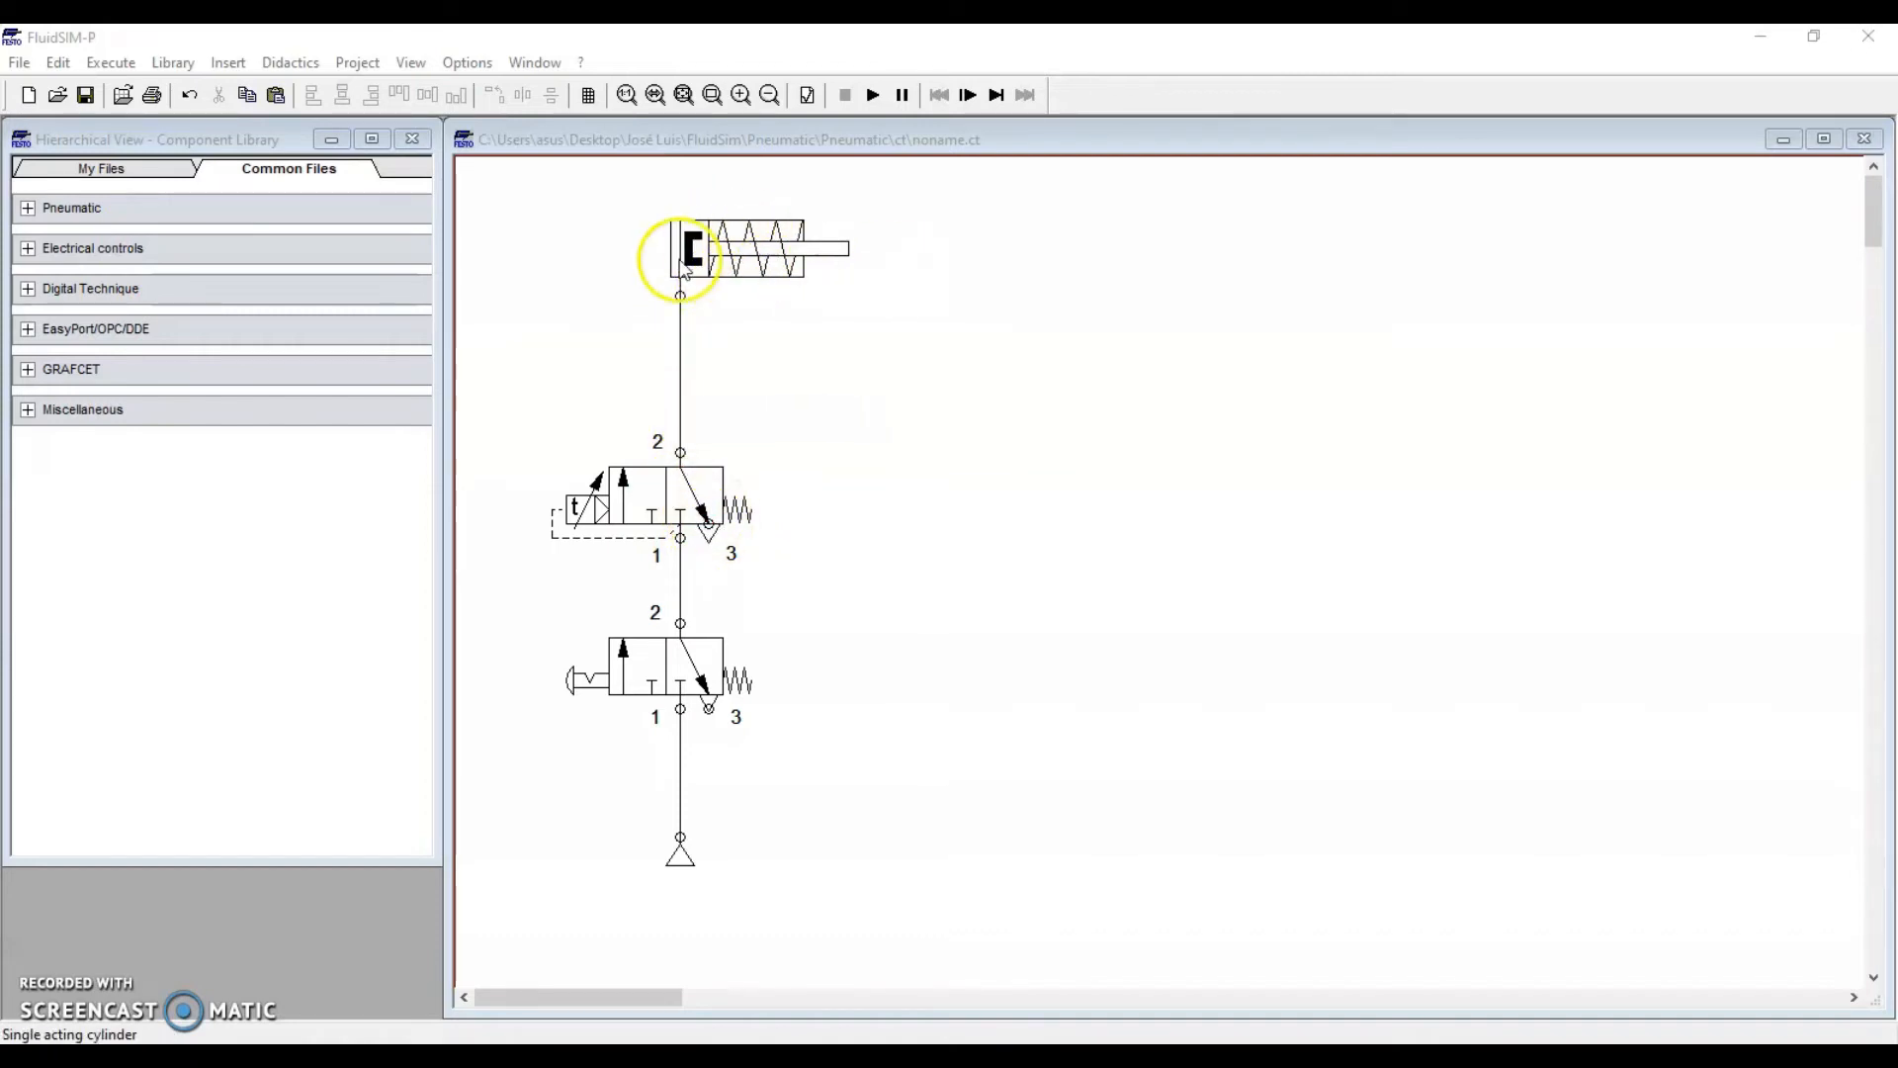
Run the simulation, actuate the push-button valve twice to cycle the cylinder, then stop
{"action": "left_click", "coordinate": [872, 97]}
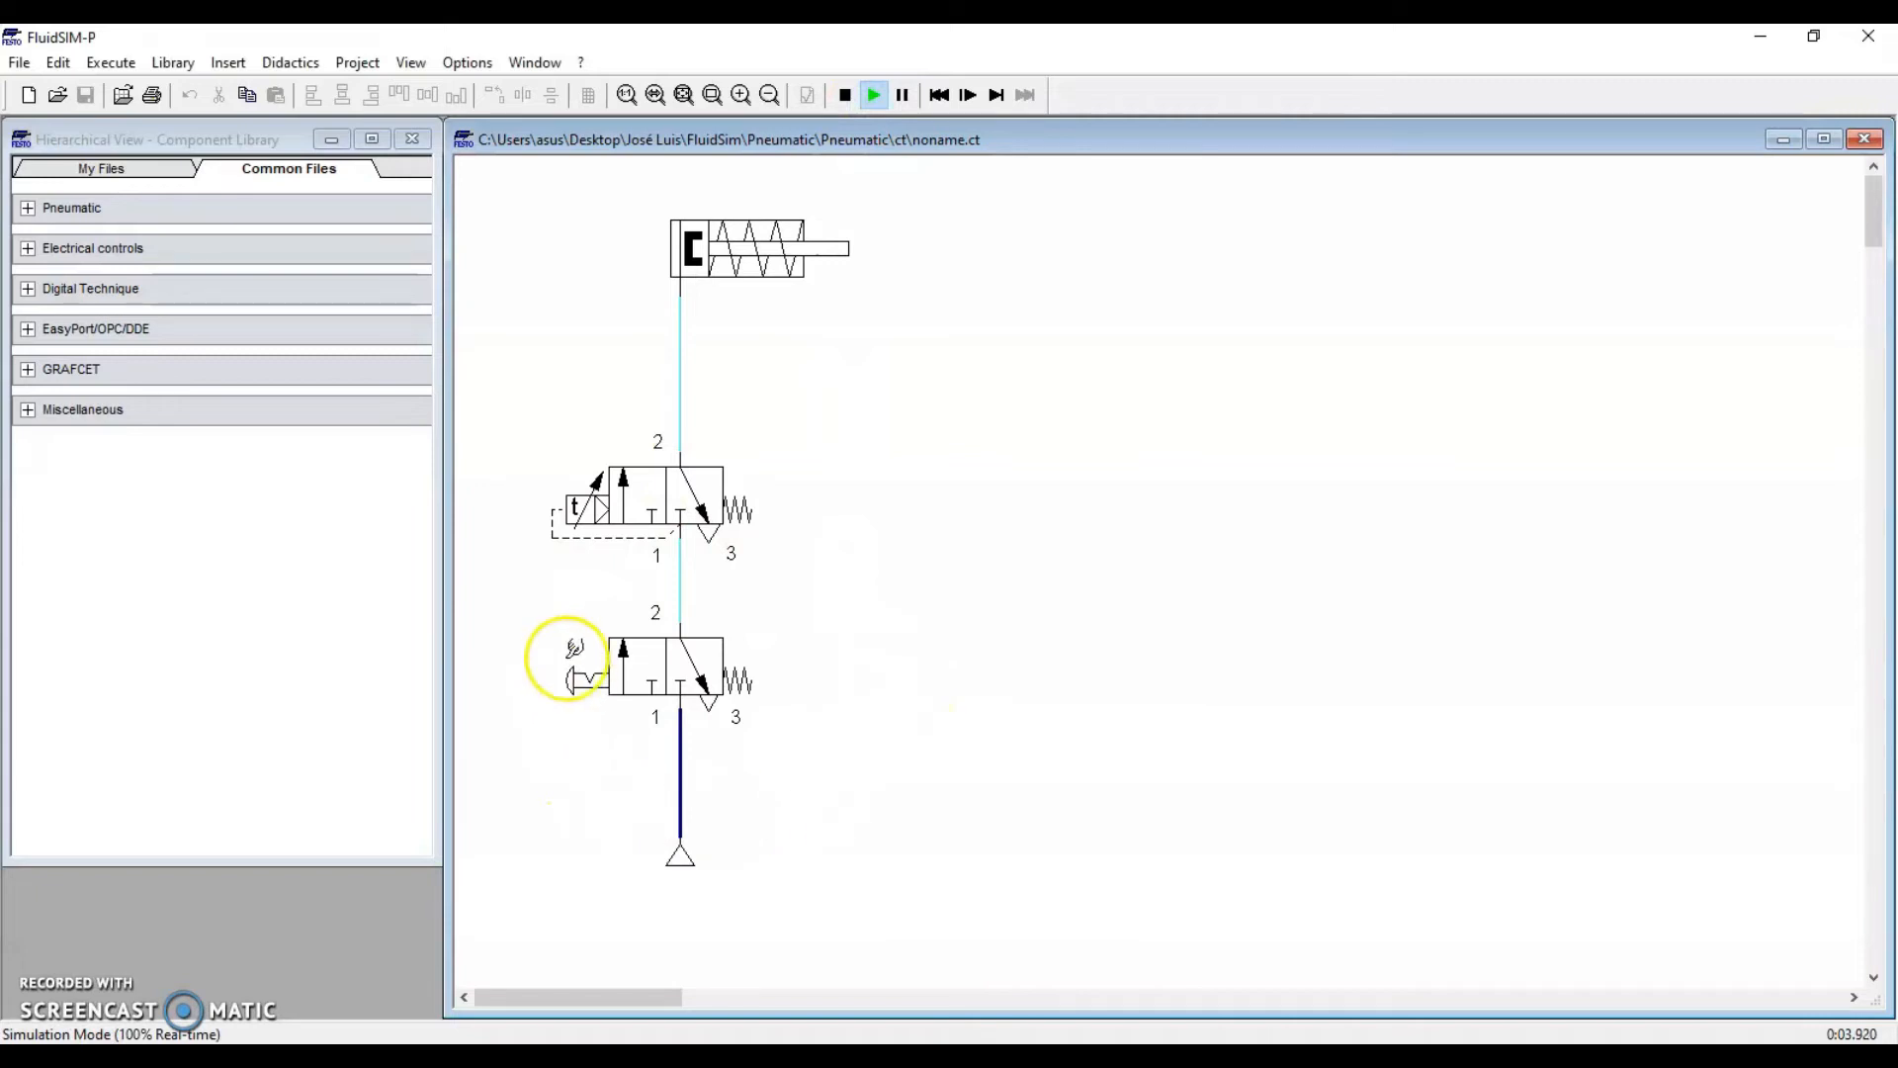
{"action": "left_click", "coordinate": [591, 674]}
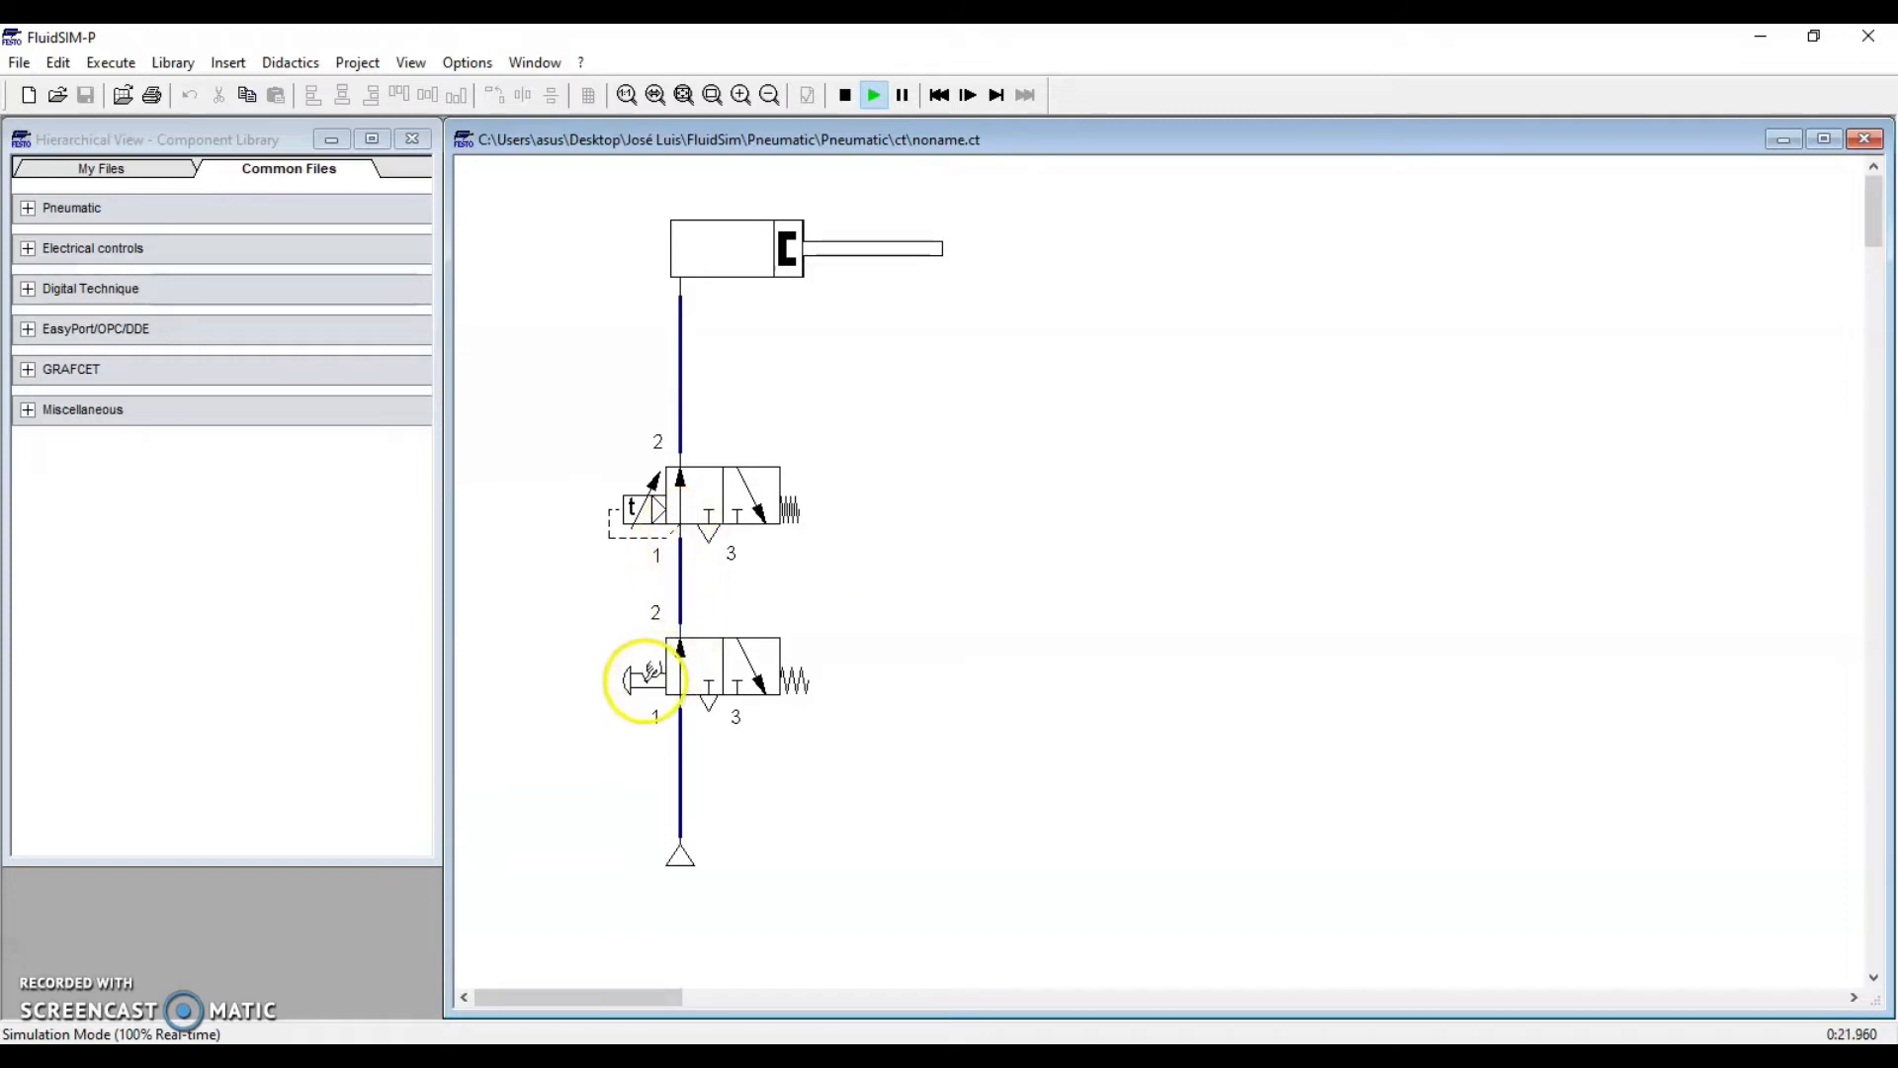
{"action": "left_click", "coordinate": [648, 678]}
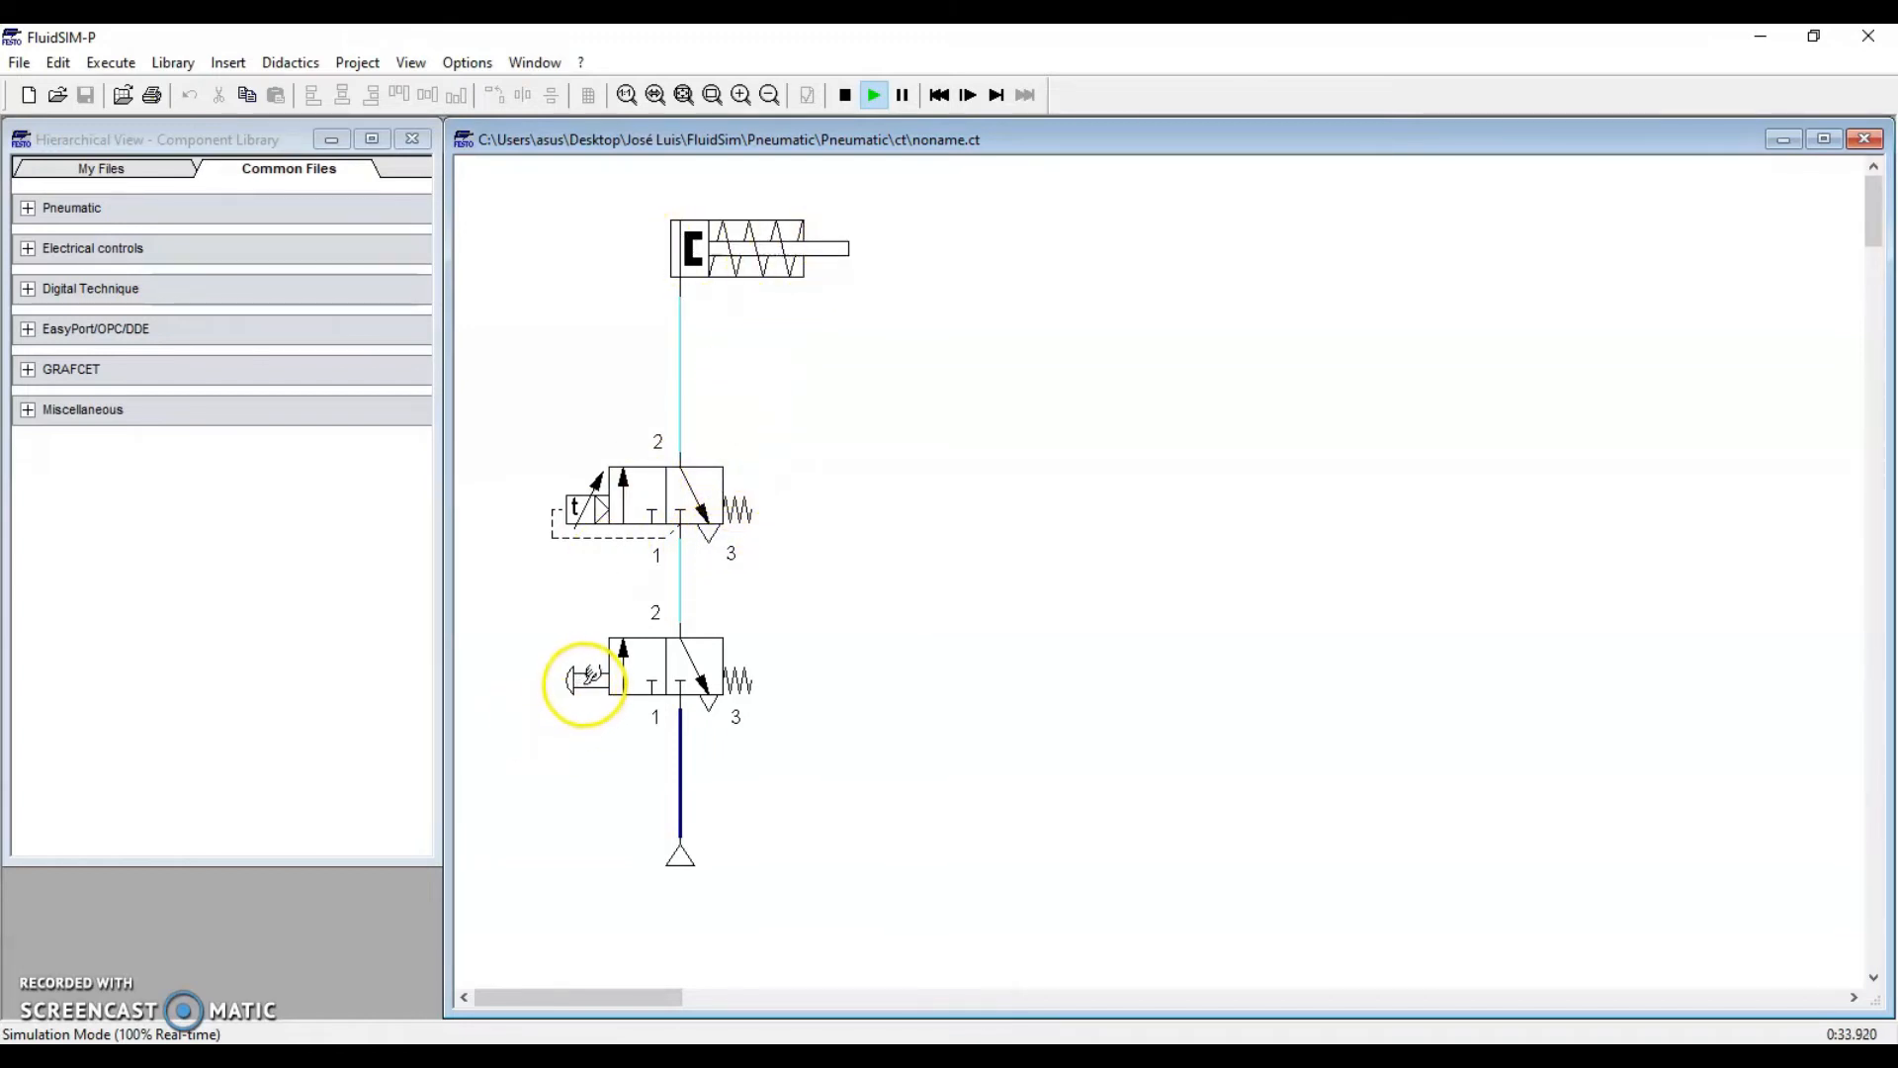
{"action": "left_click", "coordinate": [584, 680]}
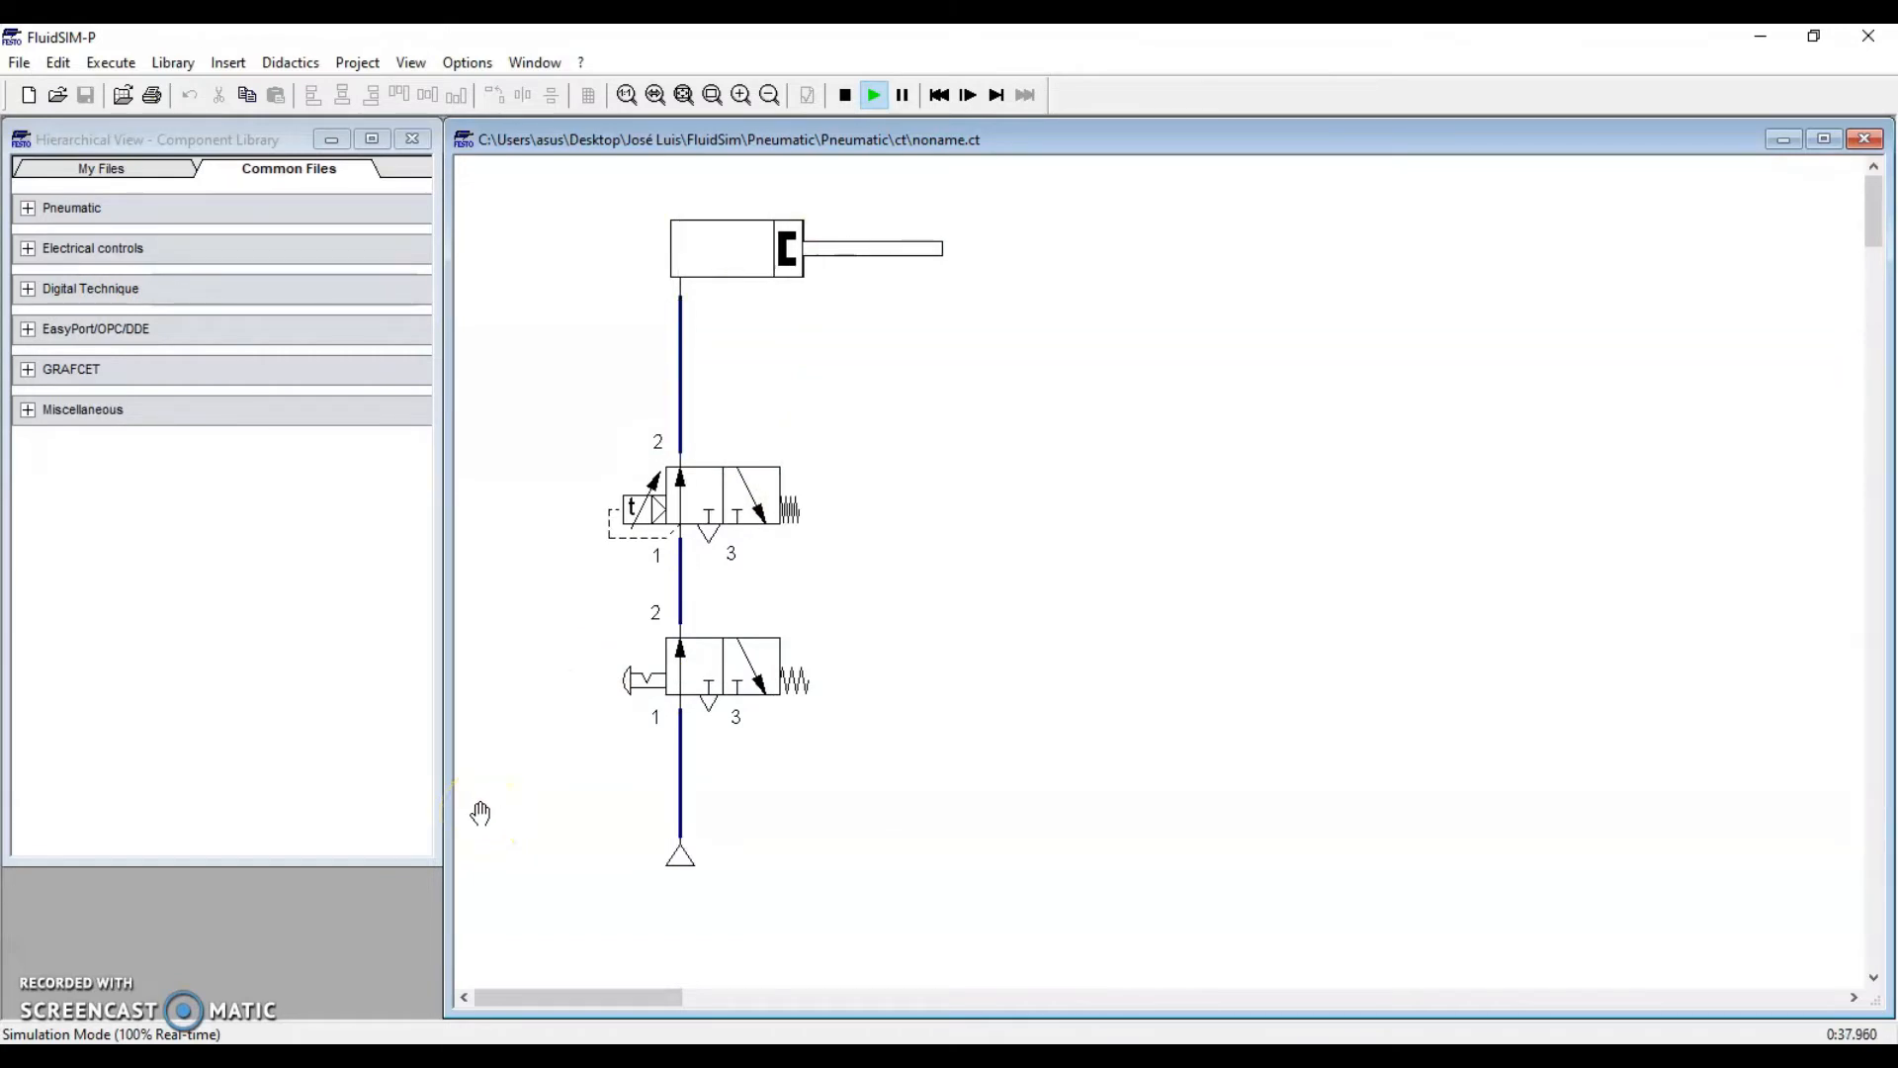
{"action": "left_click", "coordinate": [622, 680]}
{"action": "left_click", "coordinate": [534, 812]}
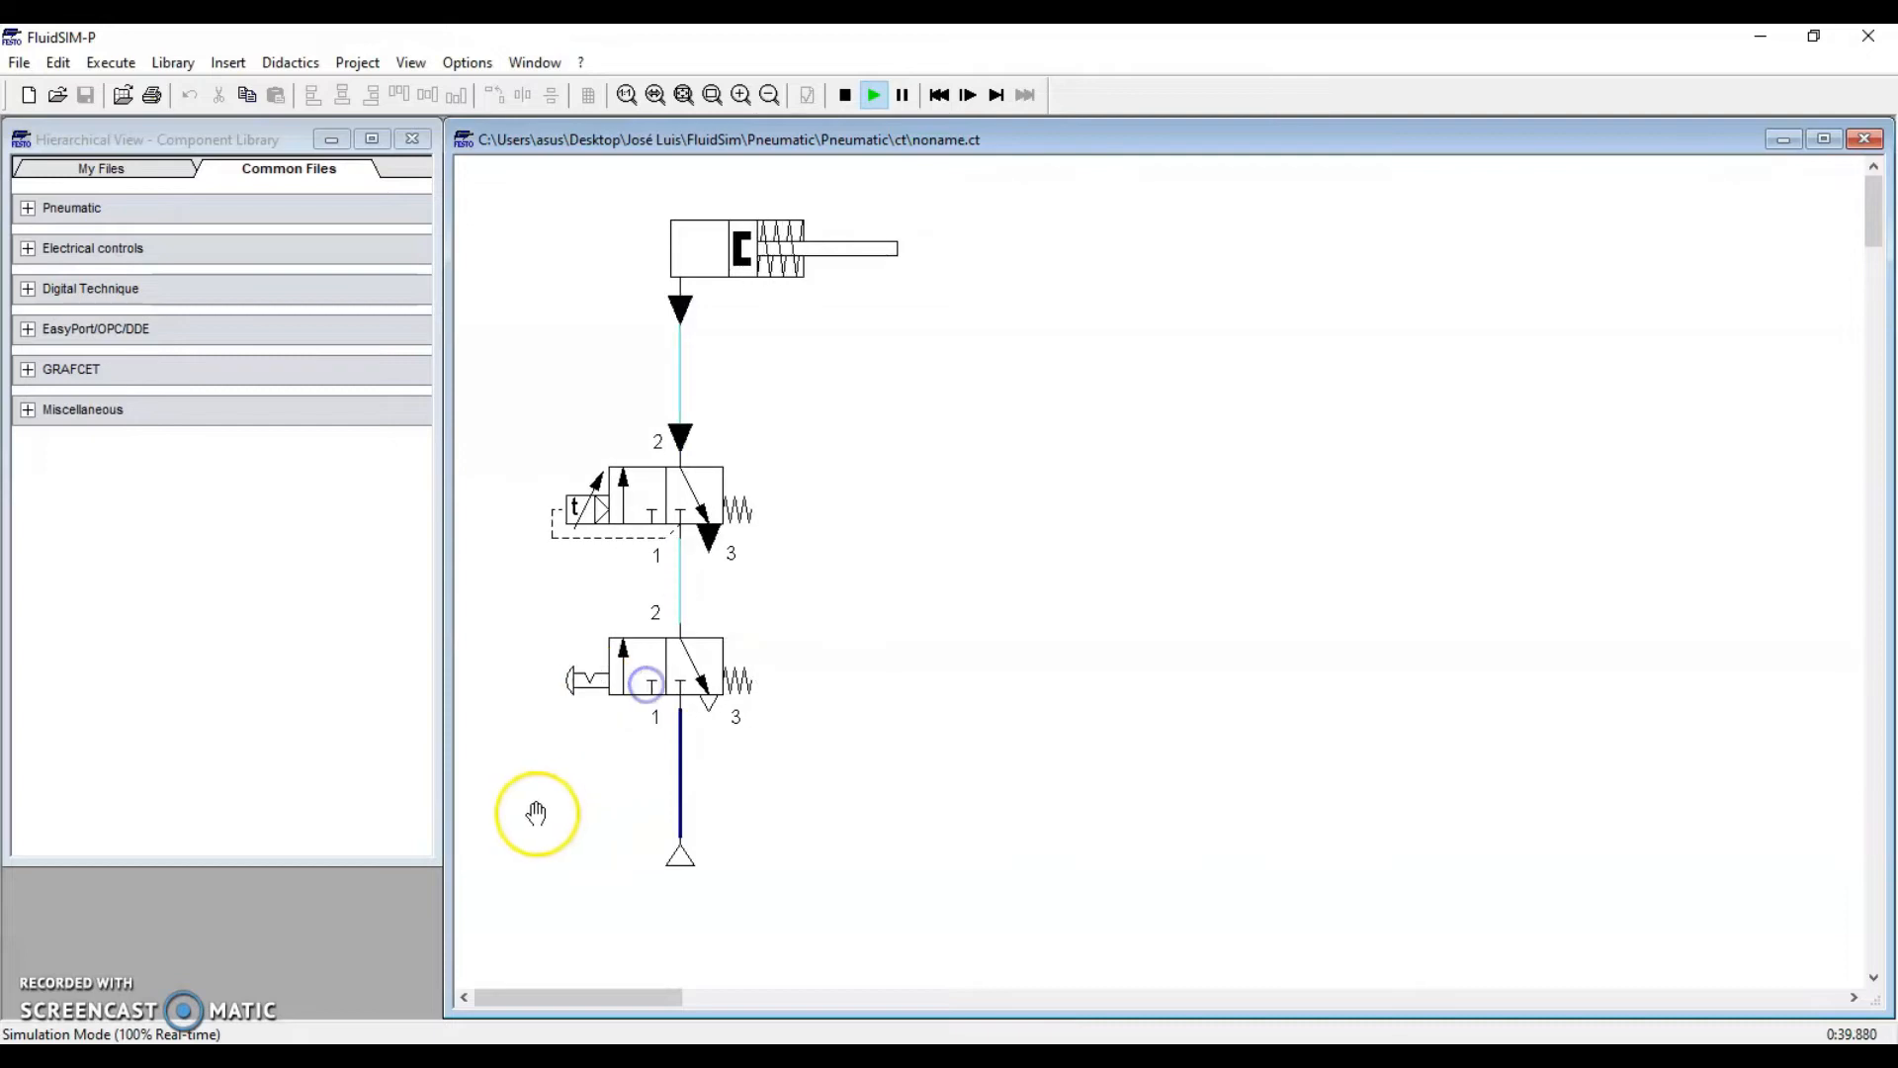
{"action": "left_click", "coordinate": [846, 95]}
Shift the whole circuit about 30 px left, then select the push-button and timer valves
{"action": "left_click_drag", "start_coordinate": [946, 203], "coordinate": [495, 936]}
{"action": "left_click_drag", "start_coordinate": [671, 666], "coordinate": [639, 669]}
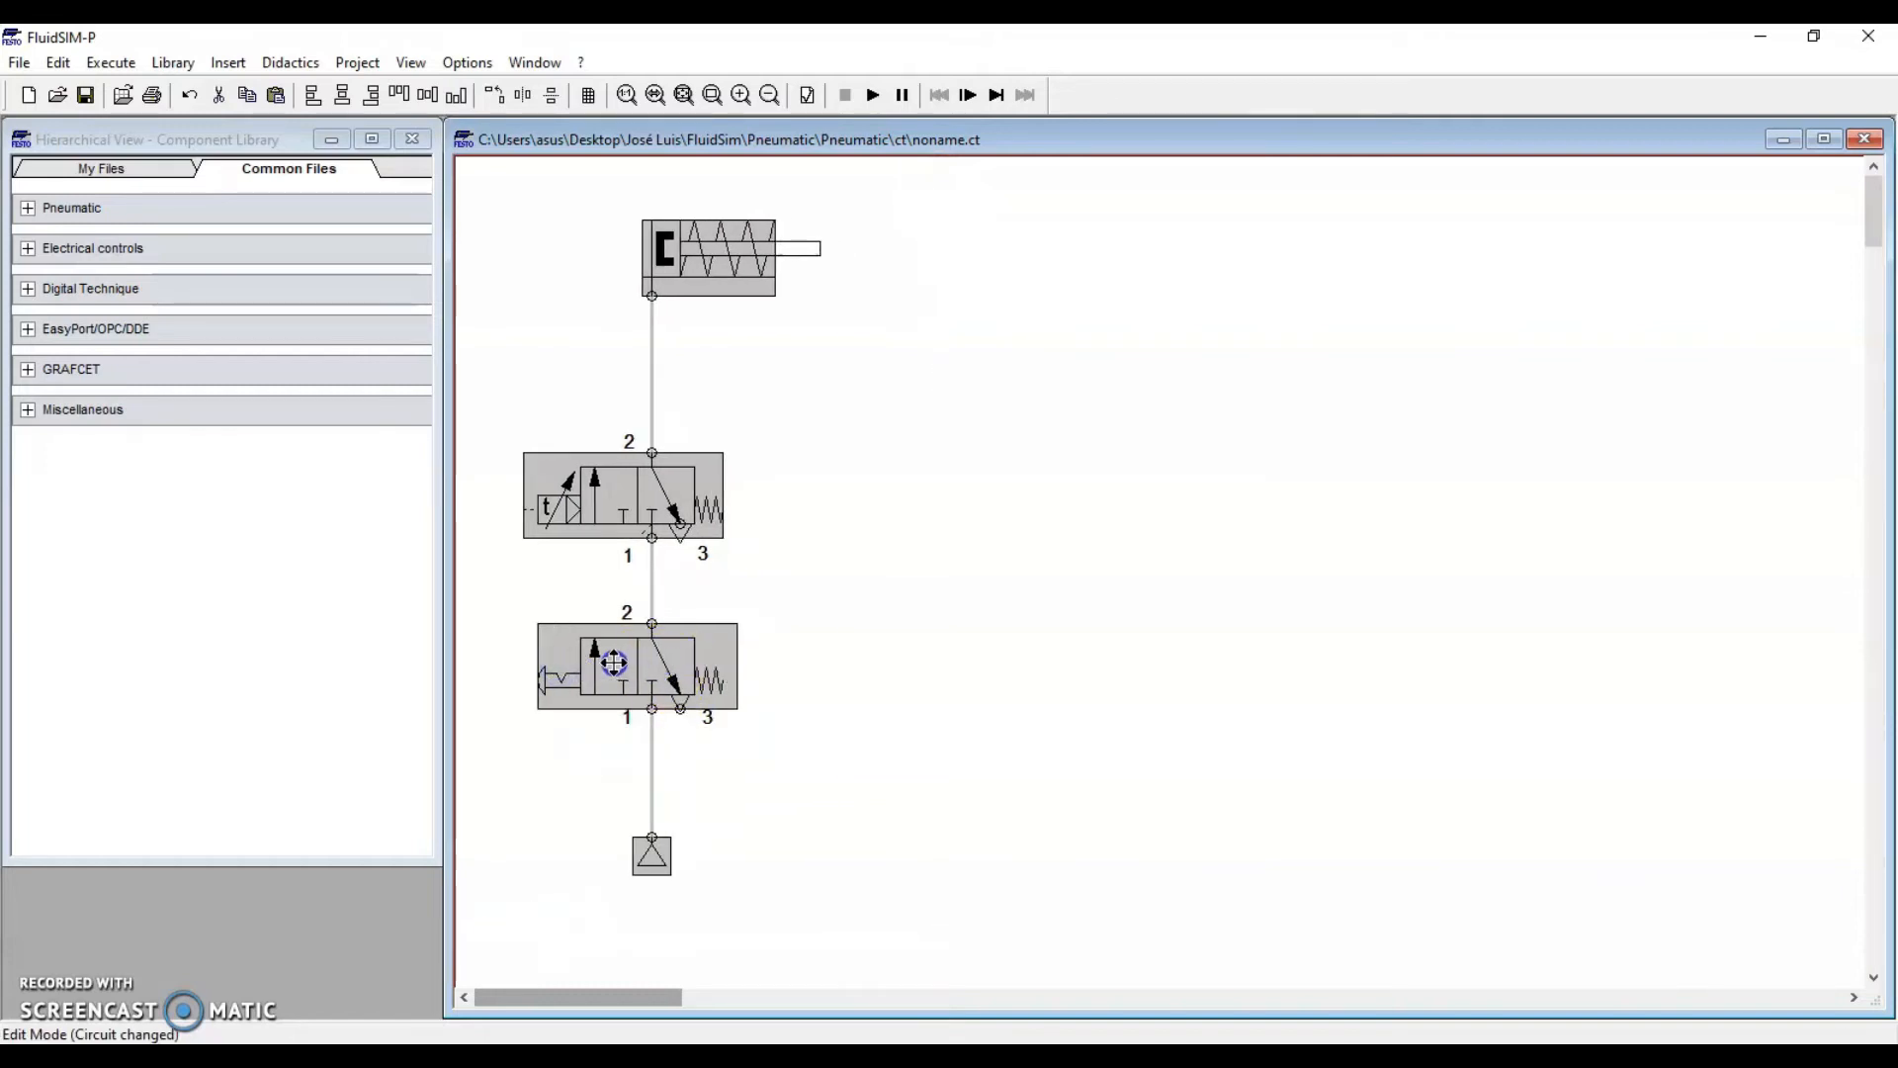
{"action": "left_click", "coordinate": [834, 698]}
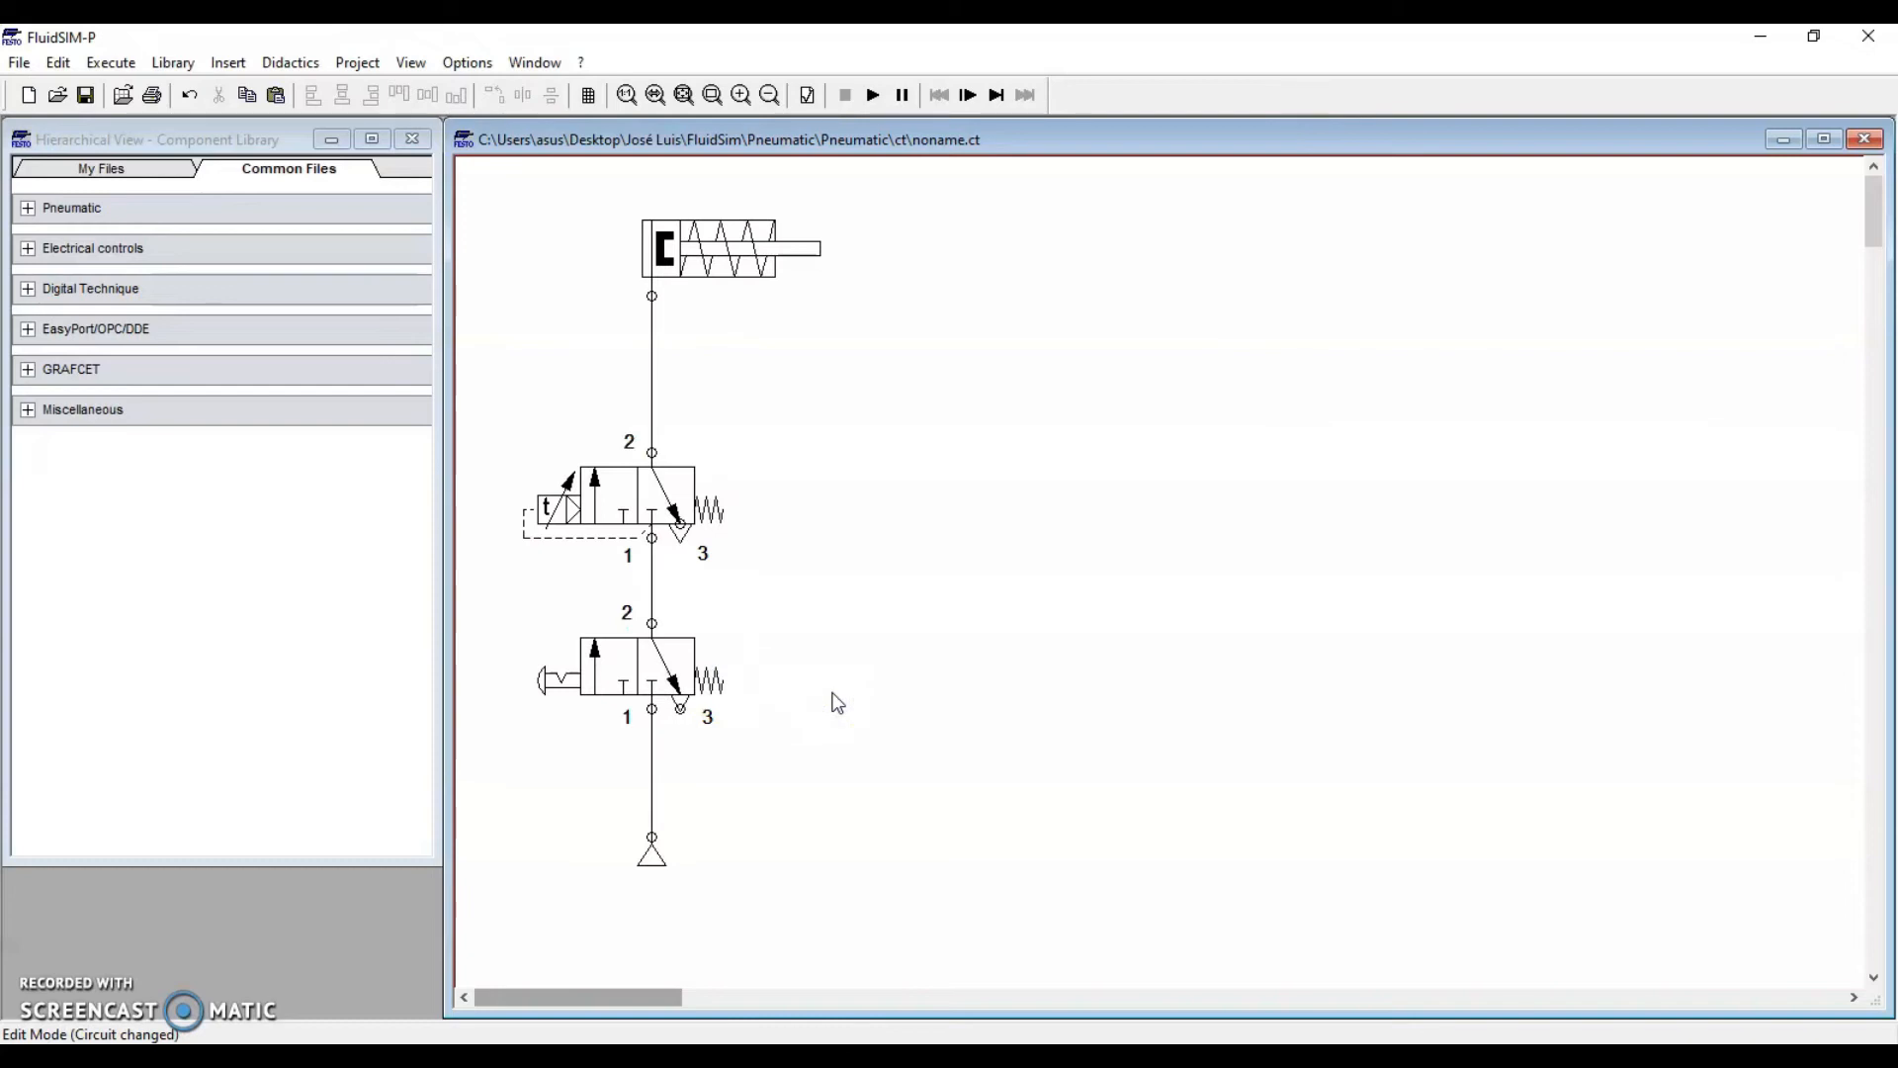
{"action": "left_click_drag", "start_coordinate": [759, 600], "coordinate": [490, 745]}
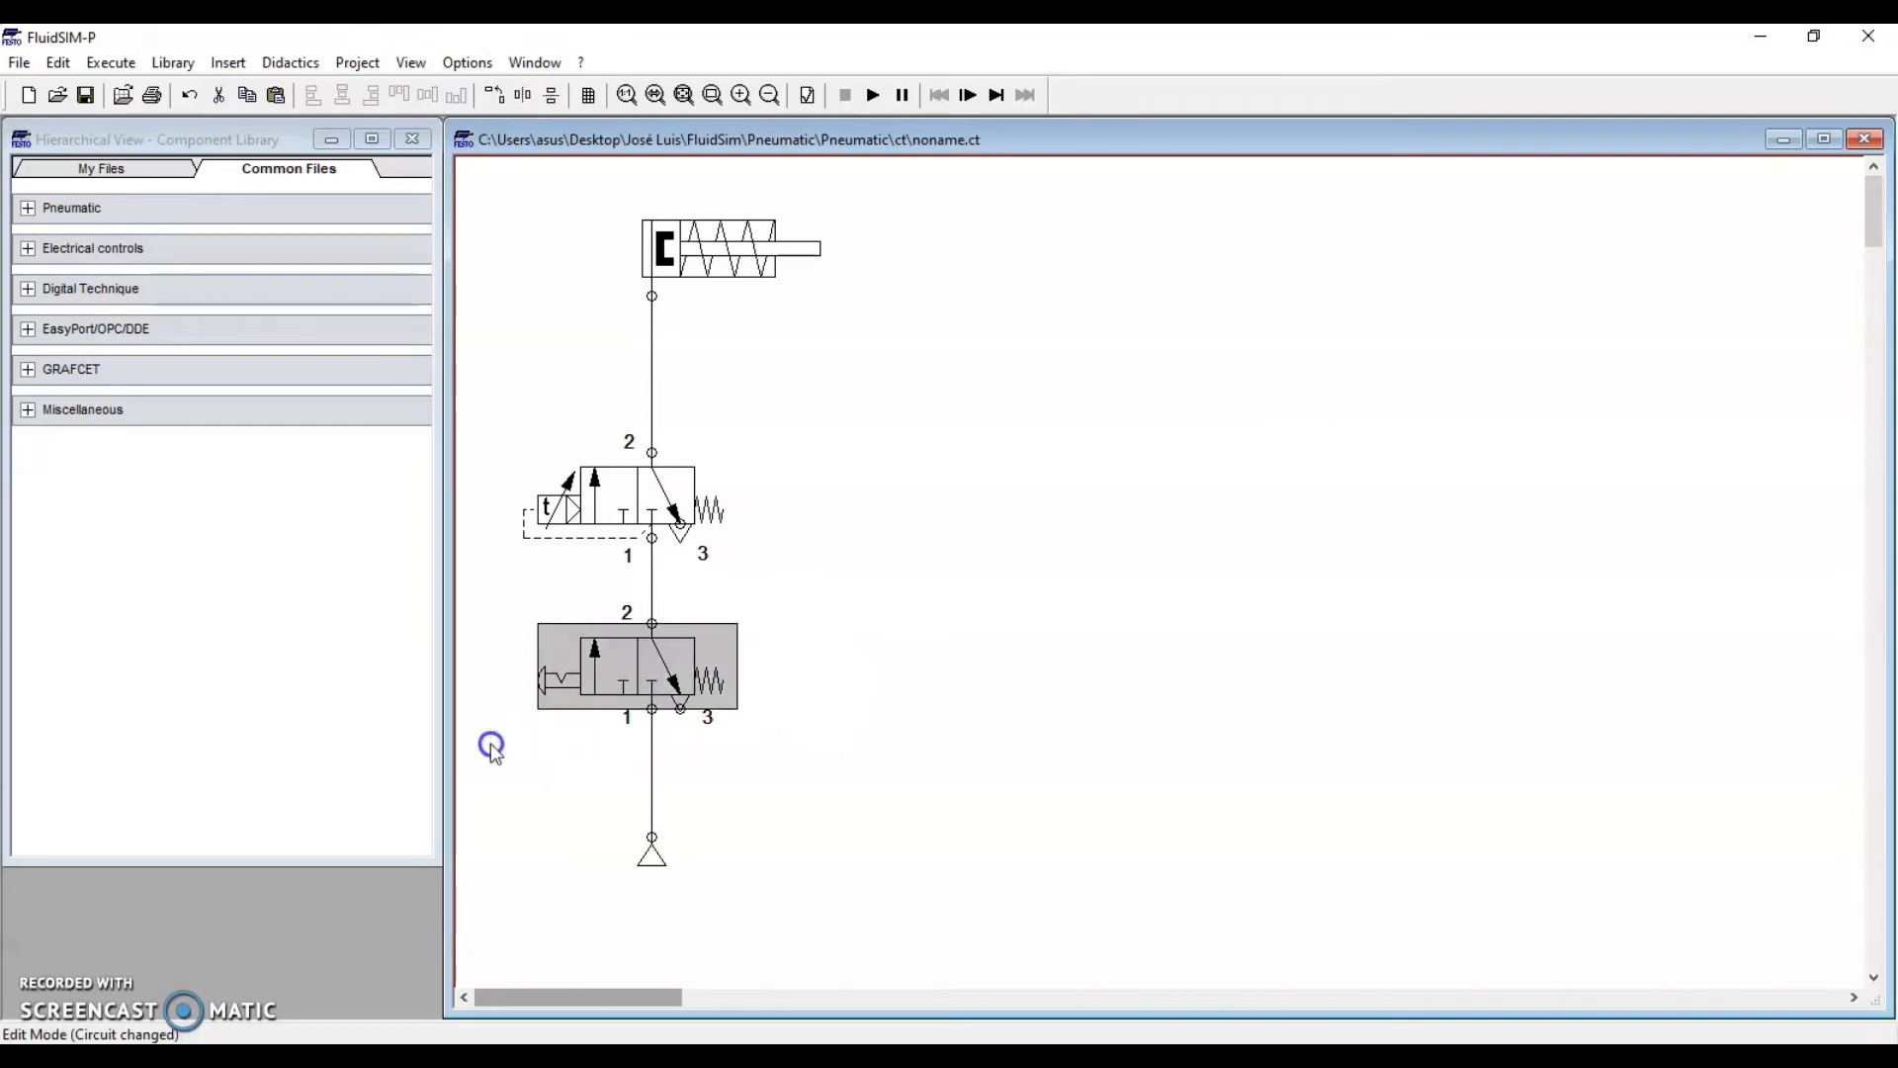
{"action": "left_click", "coordinate": [731, 559]}
{"action": "left_click_drag", "start_coordinate": [803, 425], "coordinate": [496, 585]}
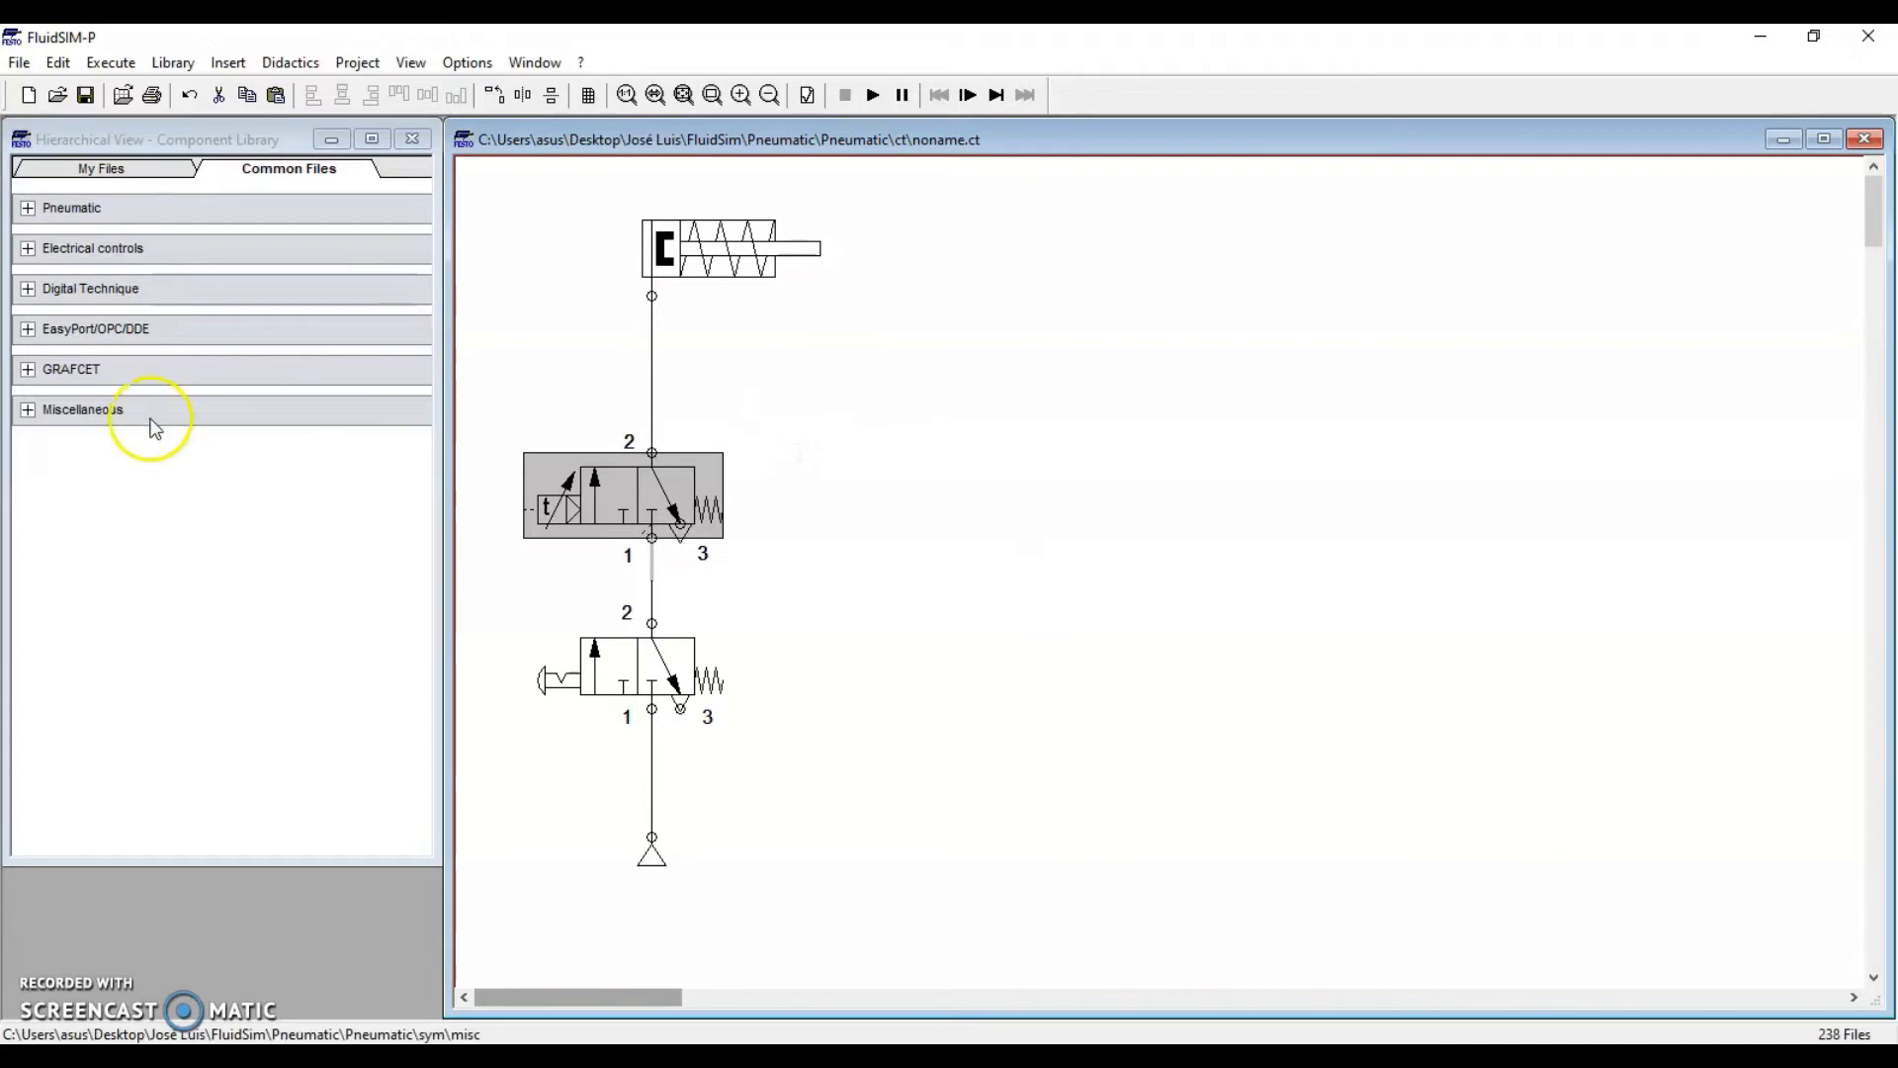
Place a State Diagram from Miscellaneous beside the circuit, nudging it up and left
{"action": "left_click", "coordinate": [29, 410]}
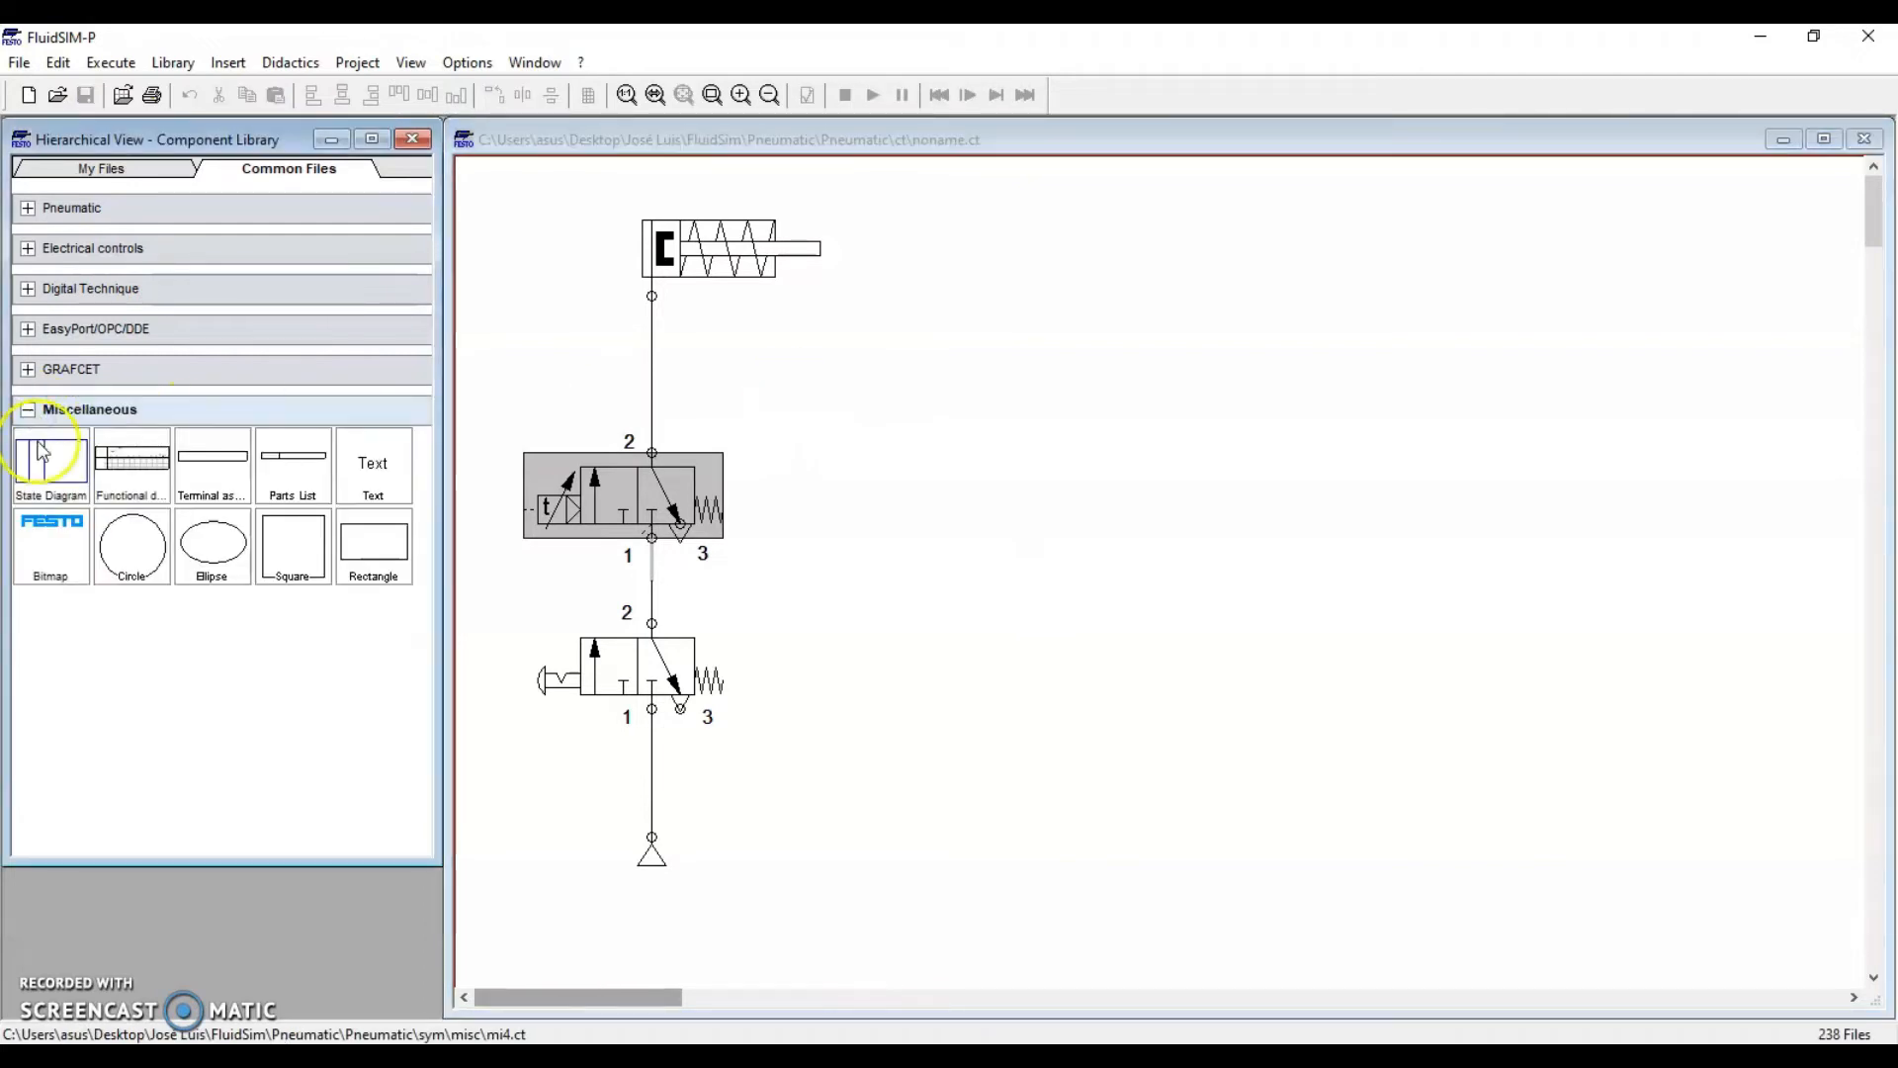
{"action": "left_click_drag", "start_coordinate": [37, 502], "coordinate": [1347, 606]}
{"action": "left_click_drag", "start_coordinate": [1272, 581], "coordinate": [1188, 556]}
{"action": "left_click", "coordinate": [1164, 237]}
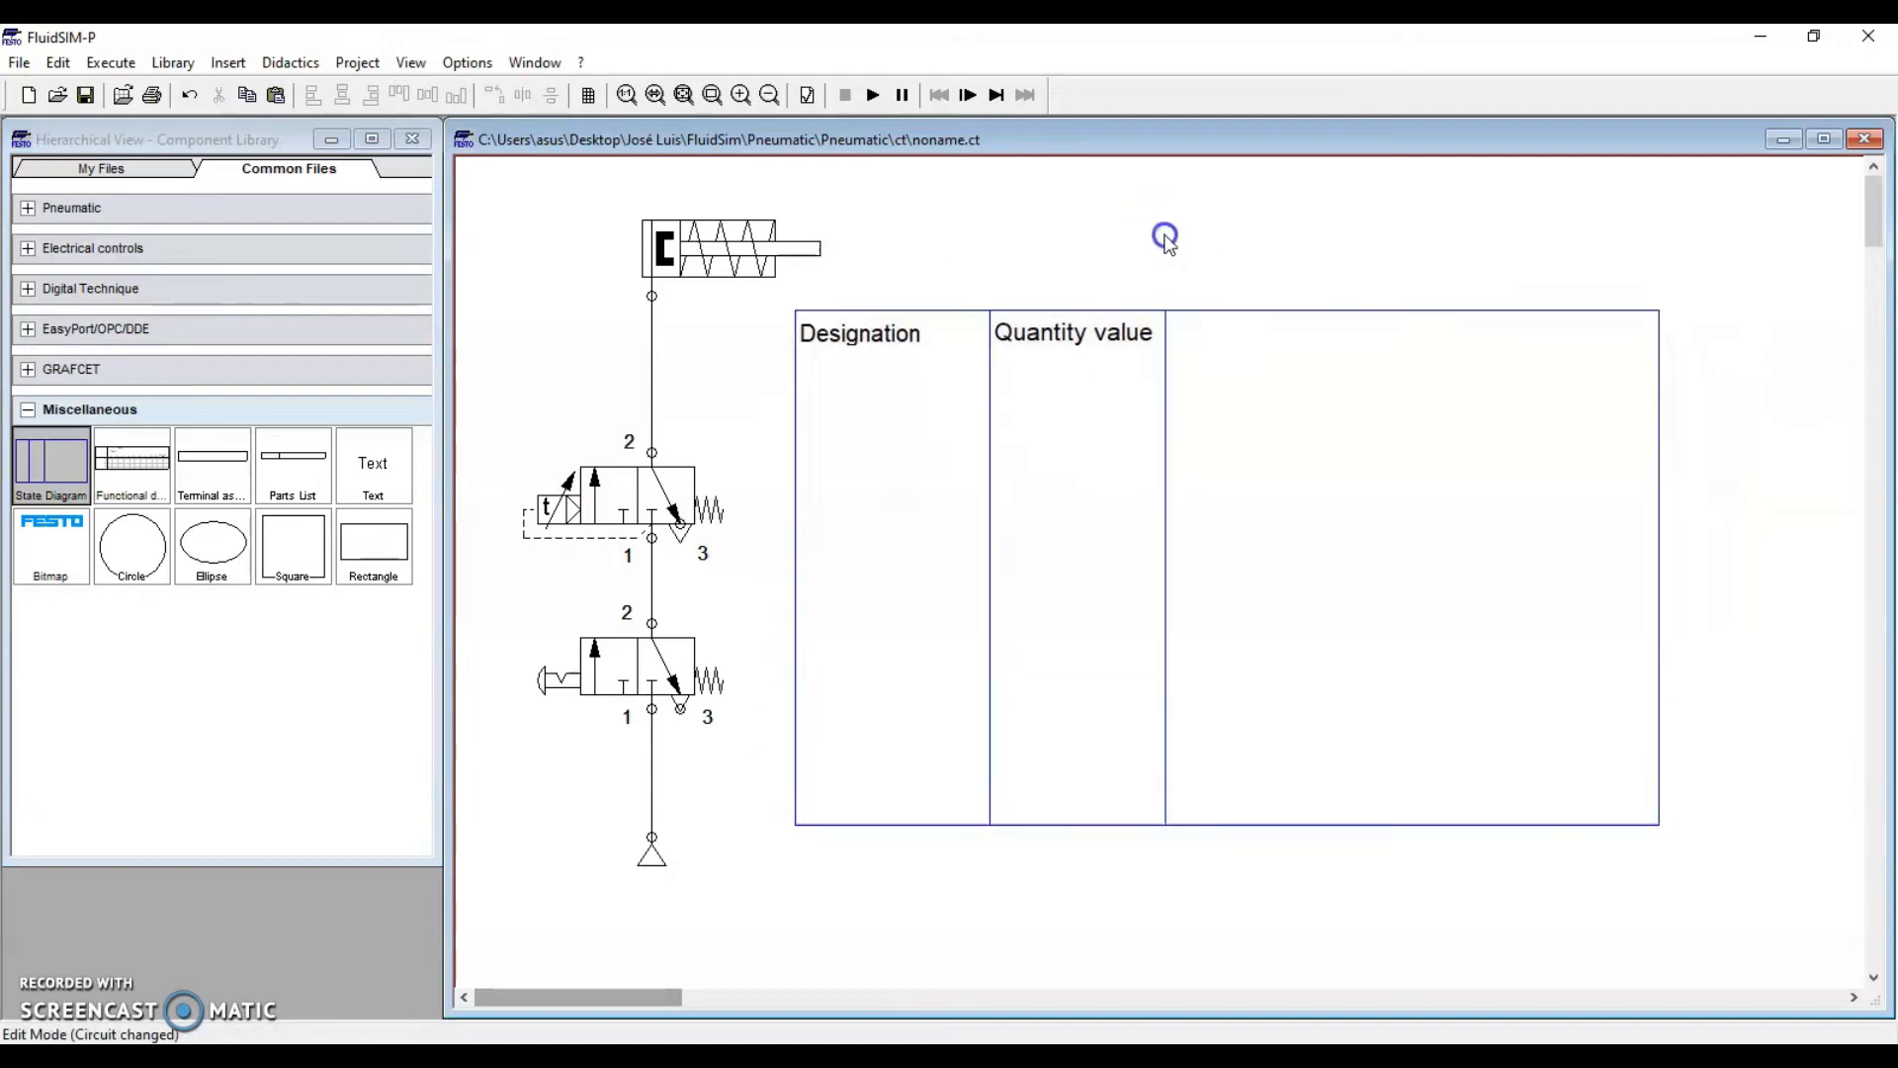
Add the push-button valve and the timer valve to the state diagram as switching-position rows
{"action": "left_click", "coordinate": [654, 671]}
{"action": "left_click_drag", "start_coordinate": [655, 671], "coordinate": [869, 504]}
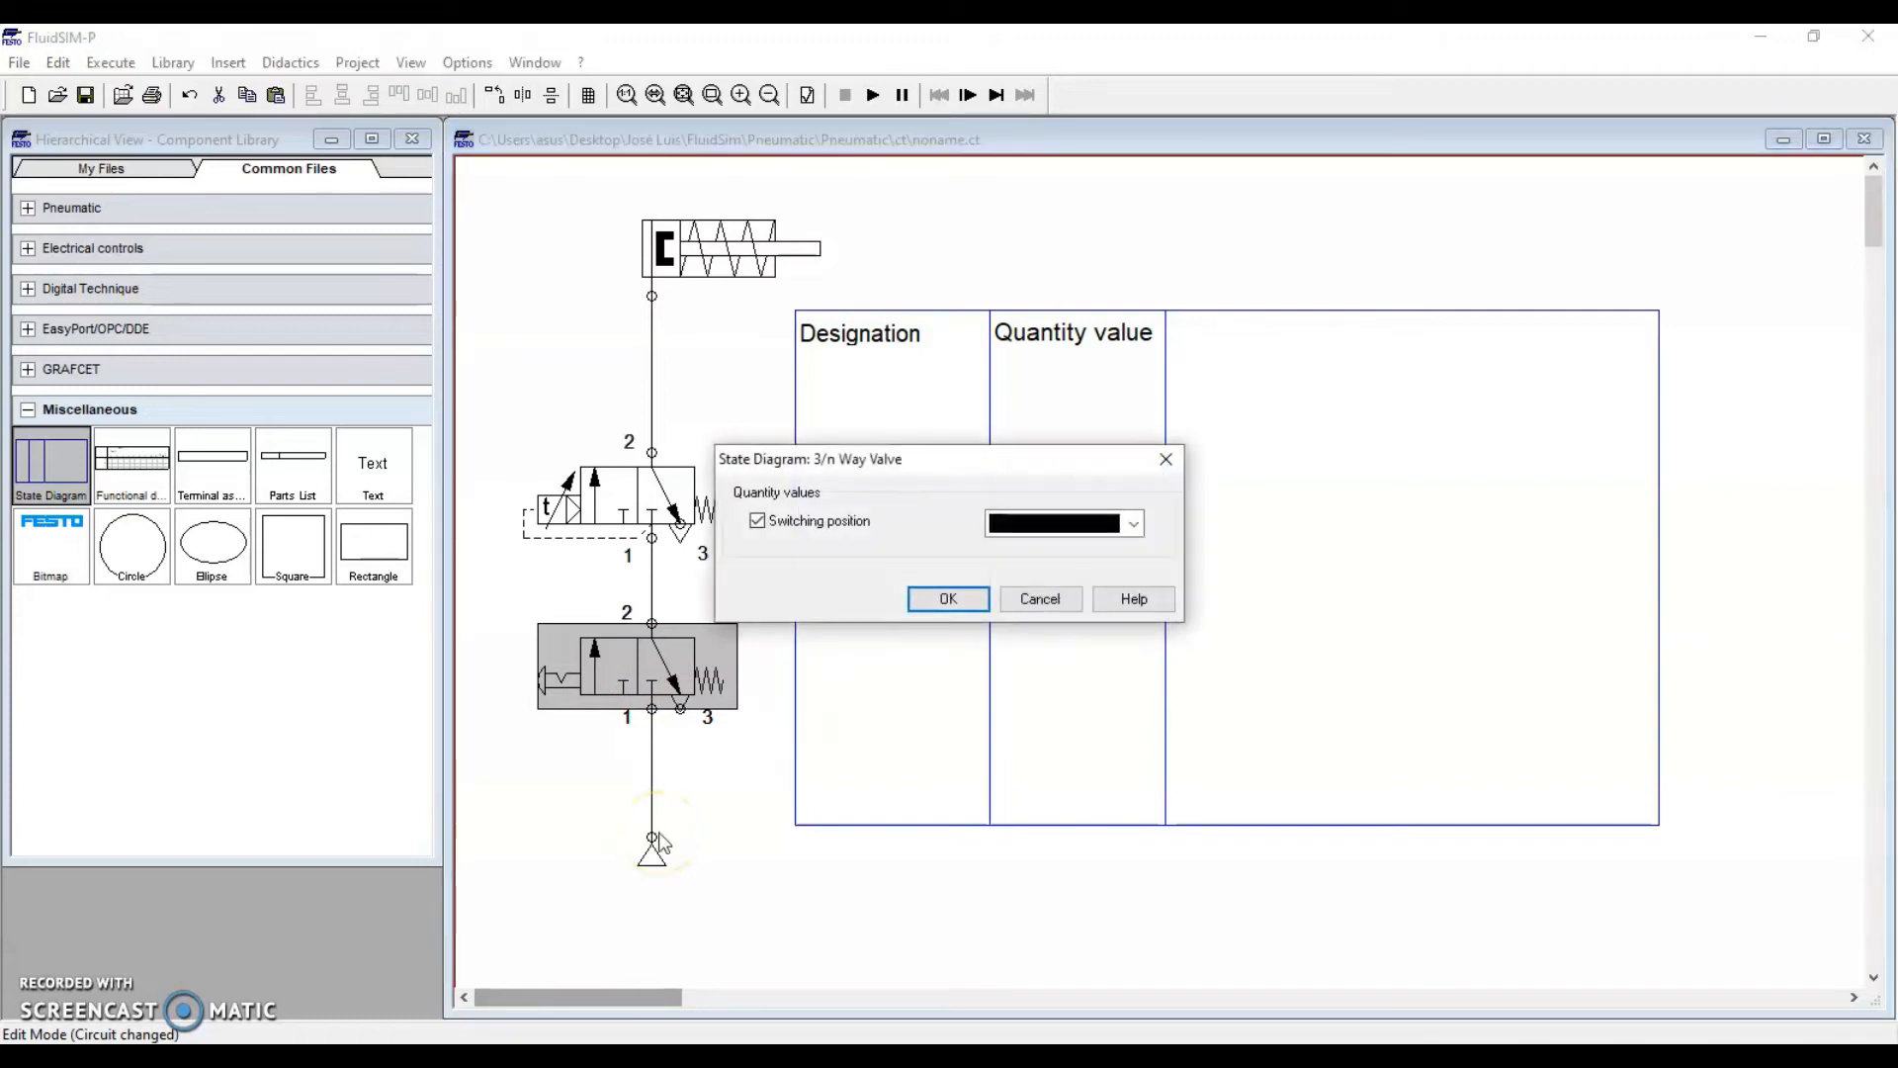
{"action": "left_click", "coordinate": [931, 605]}
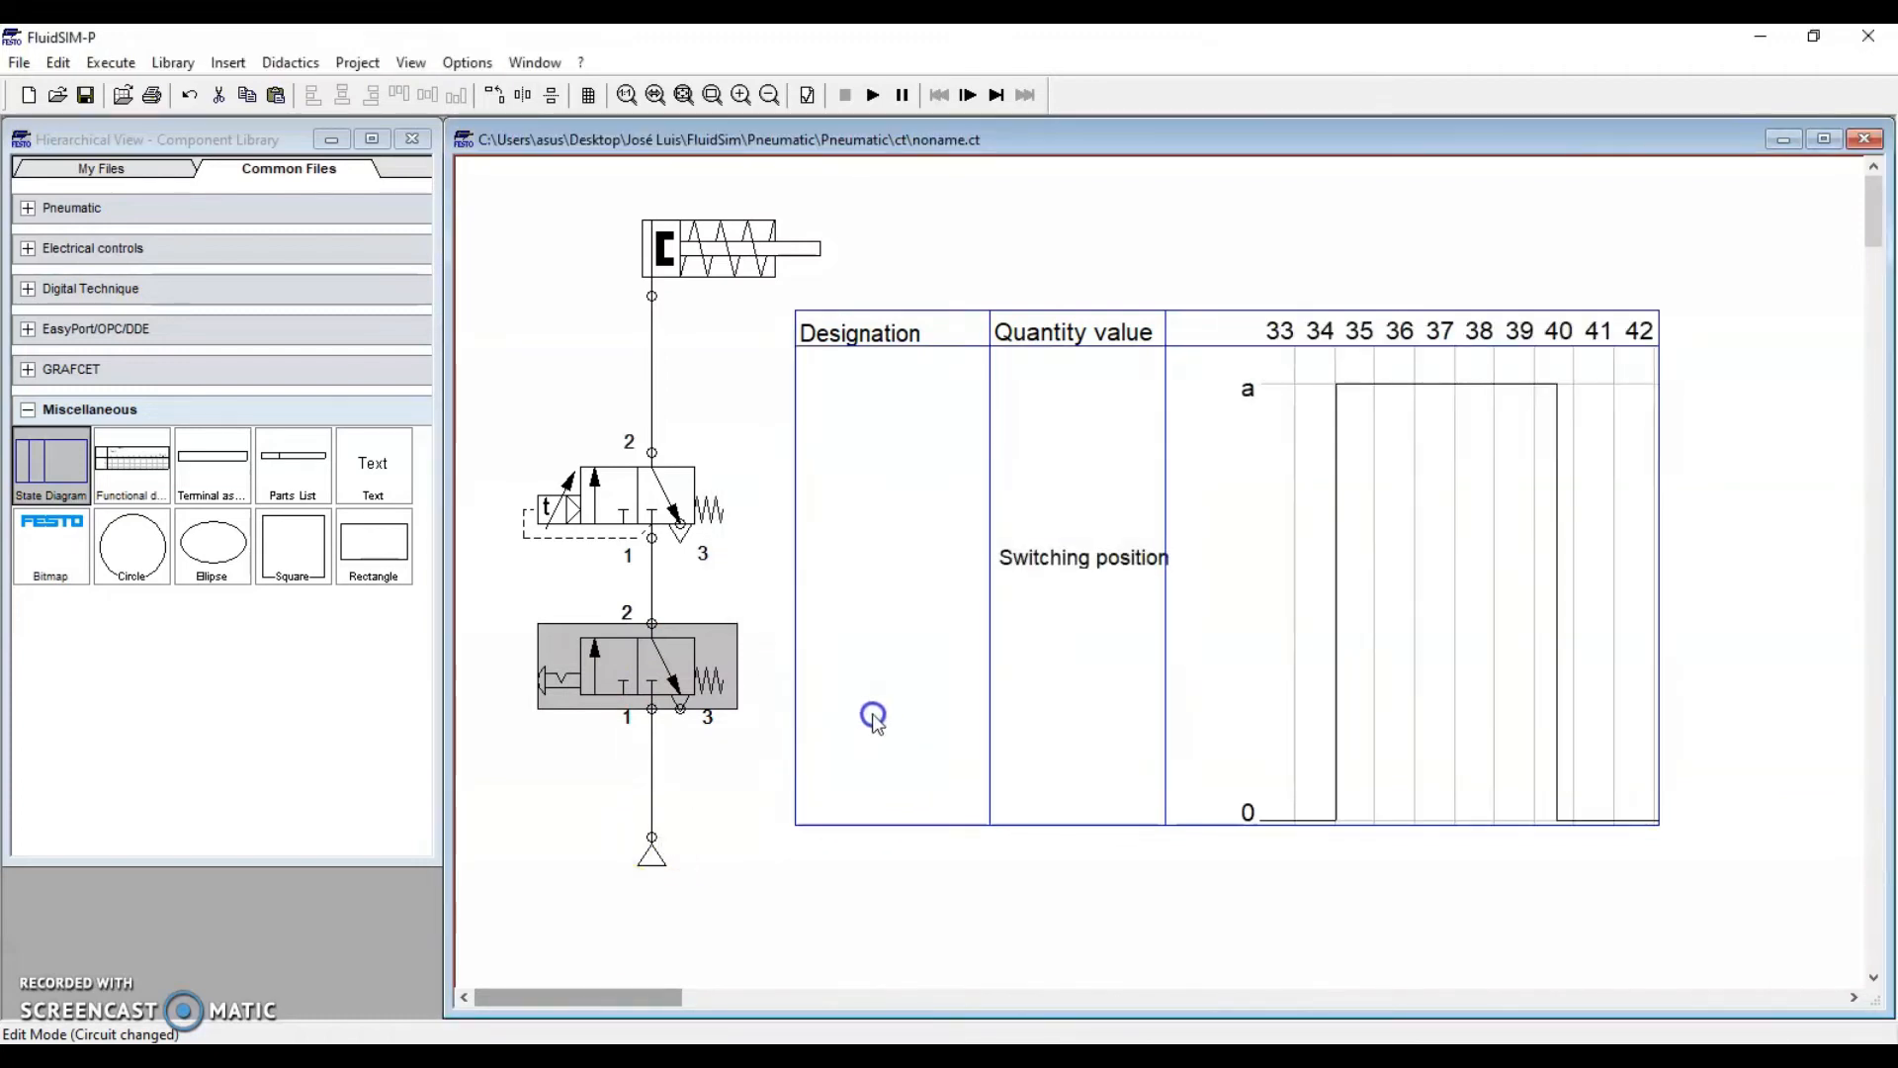
{"action": "left_click", "coordinate": [655, 502]}
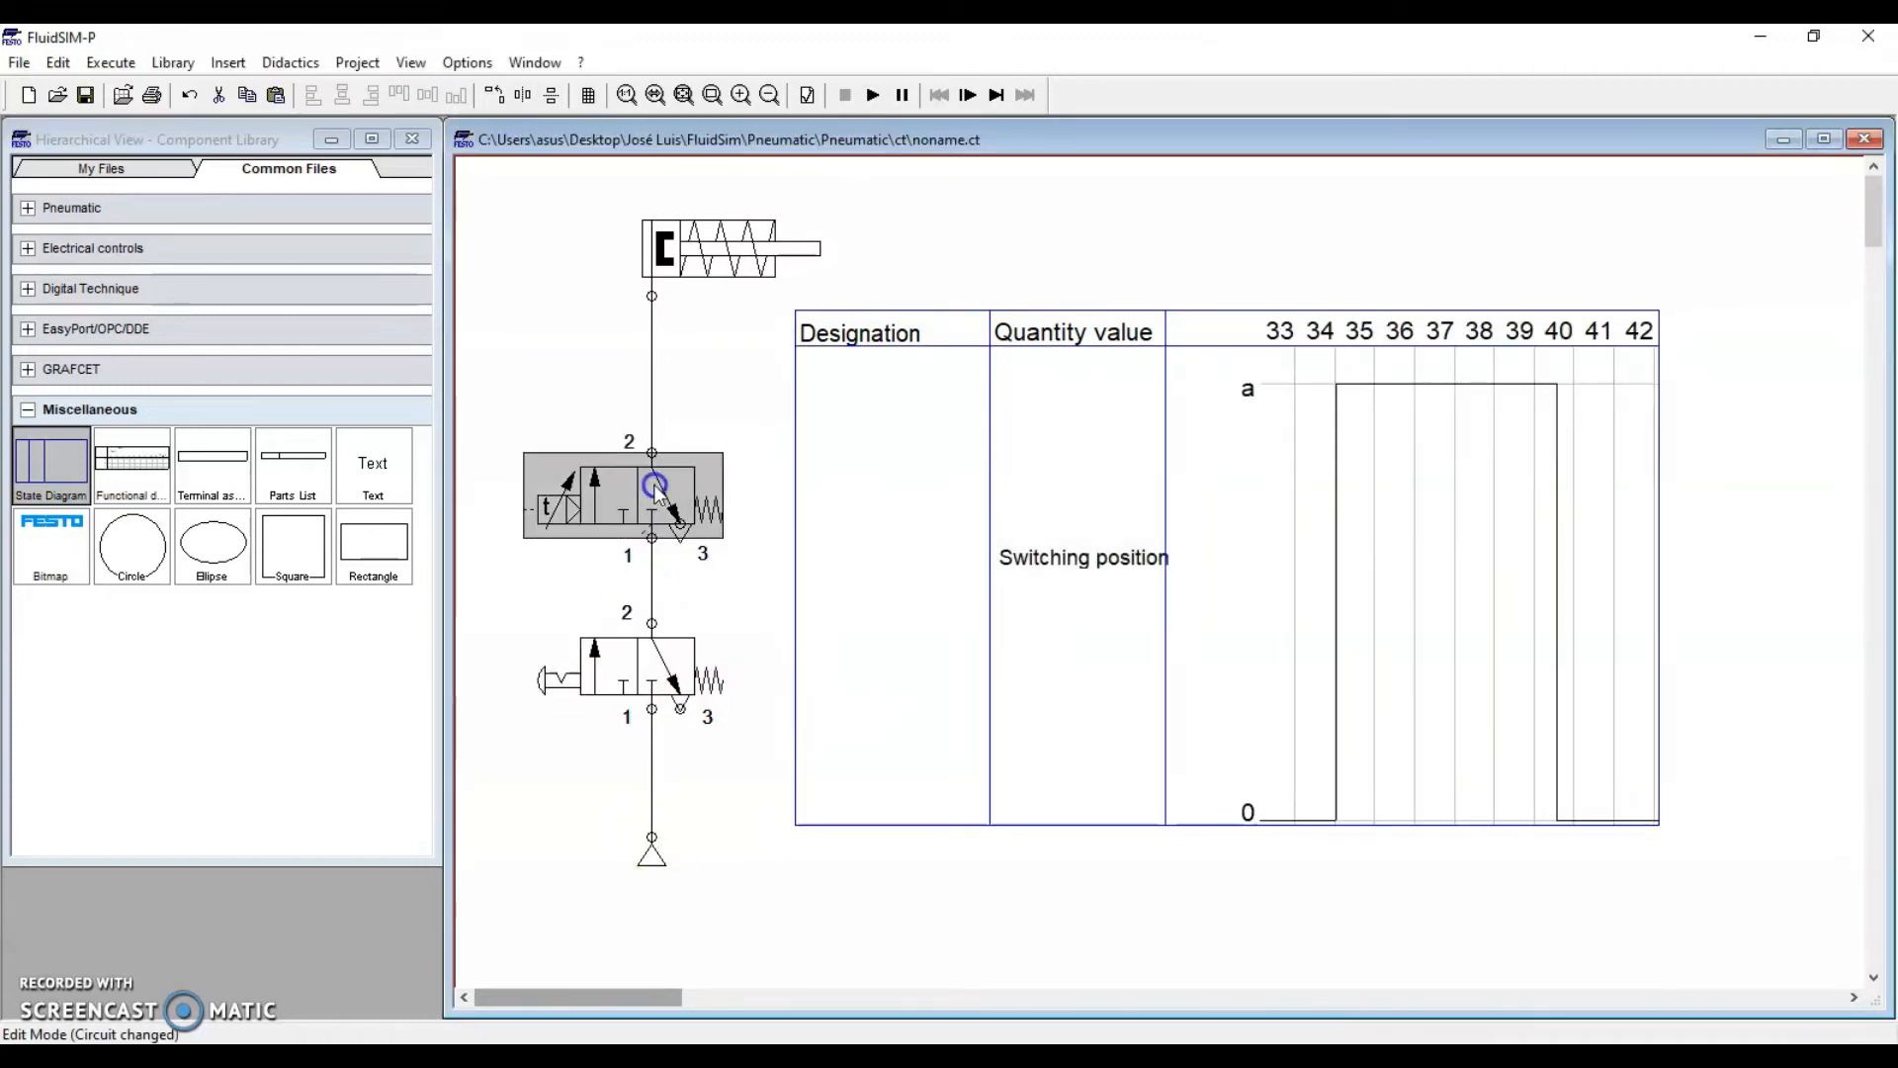
{"action": "left_click", "coordinate": [945, 645]}
{"action": "left_click", "coordinate": [949, 598]}
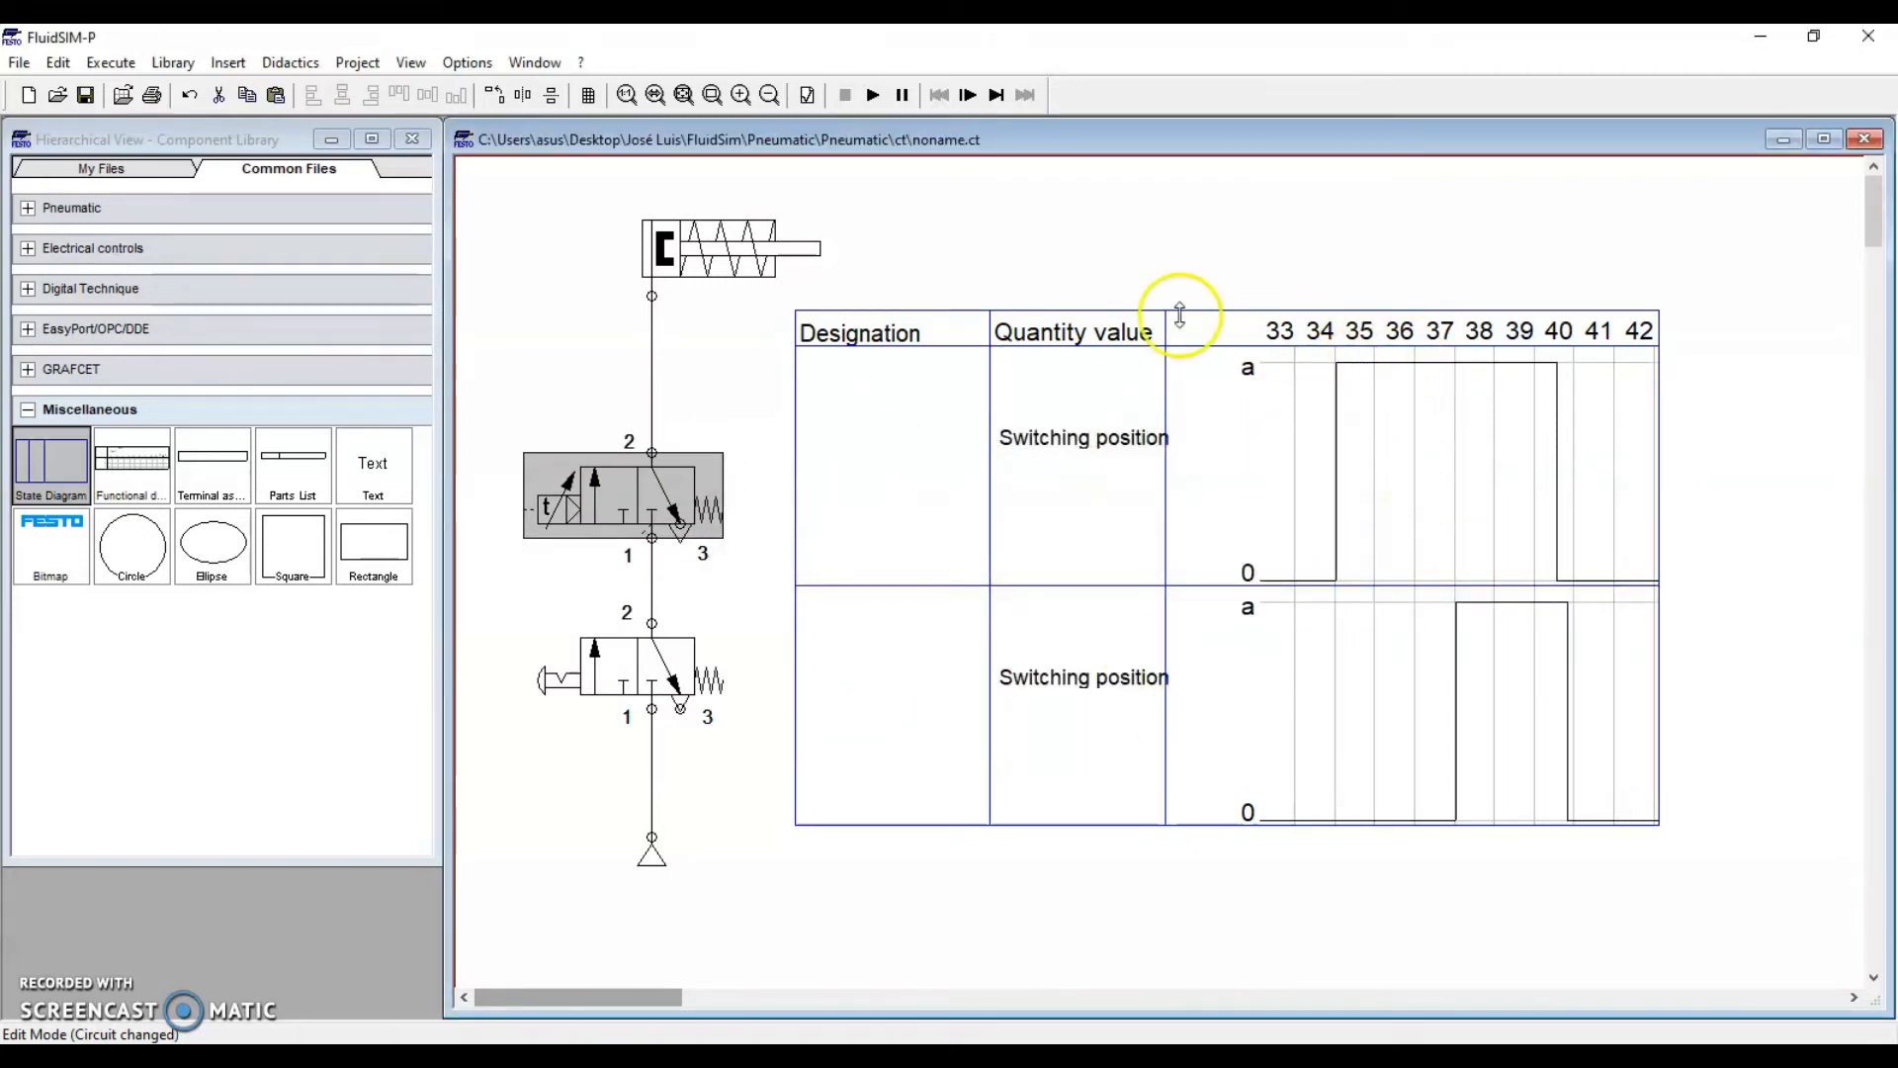
Shift the state diagram down and right, then clear the selection
{"action": "left_click_drag", "start_coordinate": [1179, 314], "coordinate": [1219, 336]}
{"action": "left_click", "coordinate": [573, 657]}
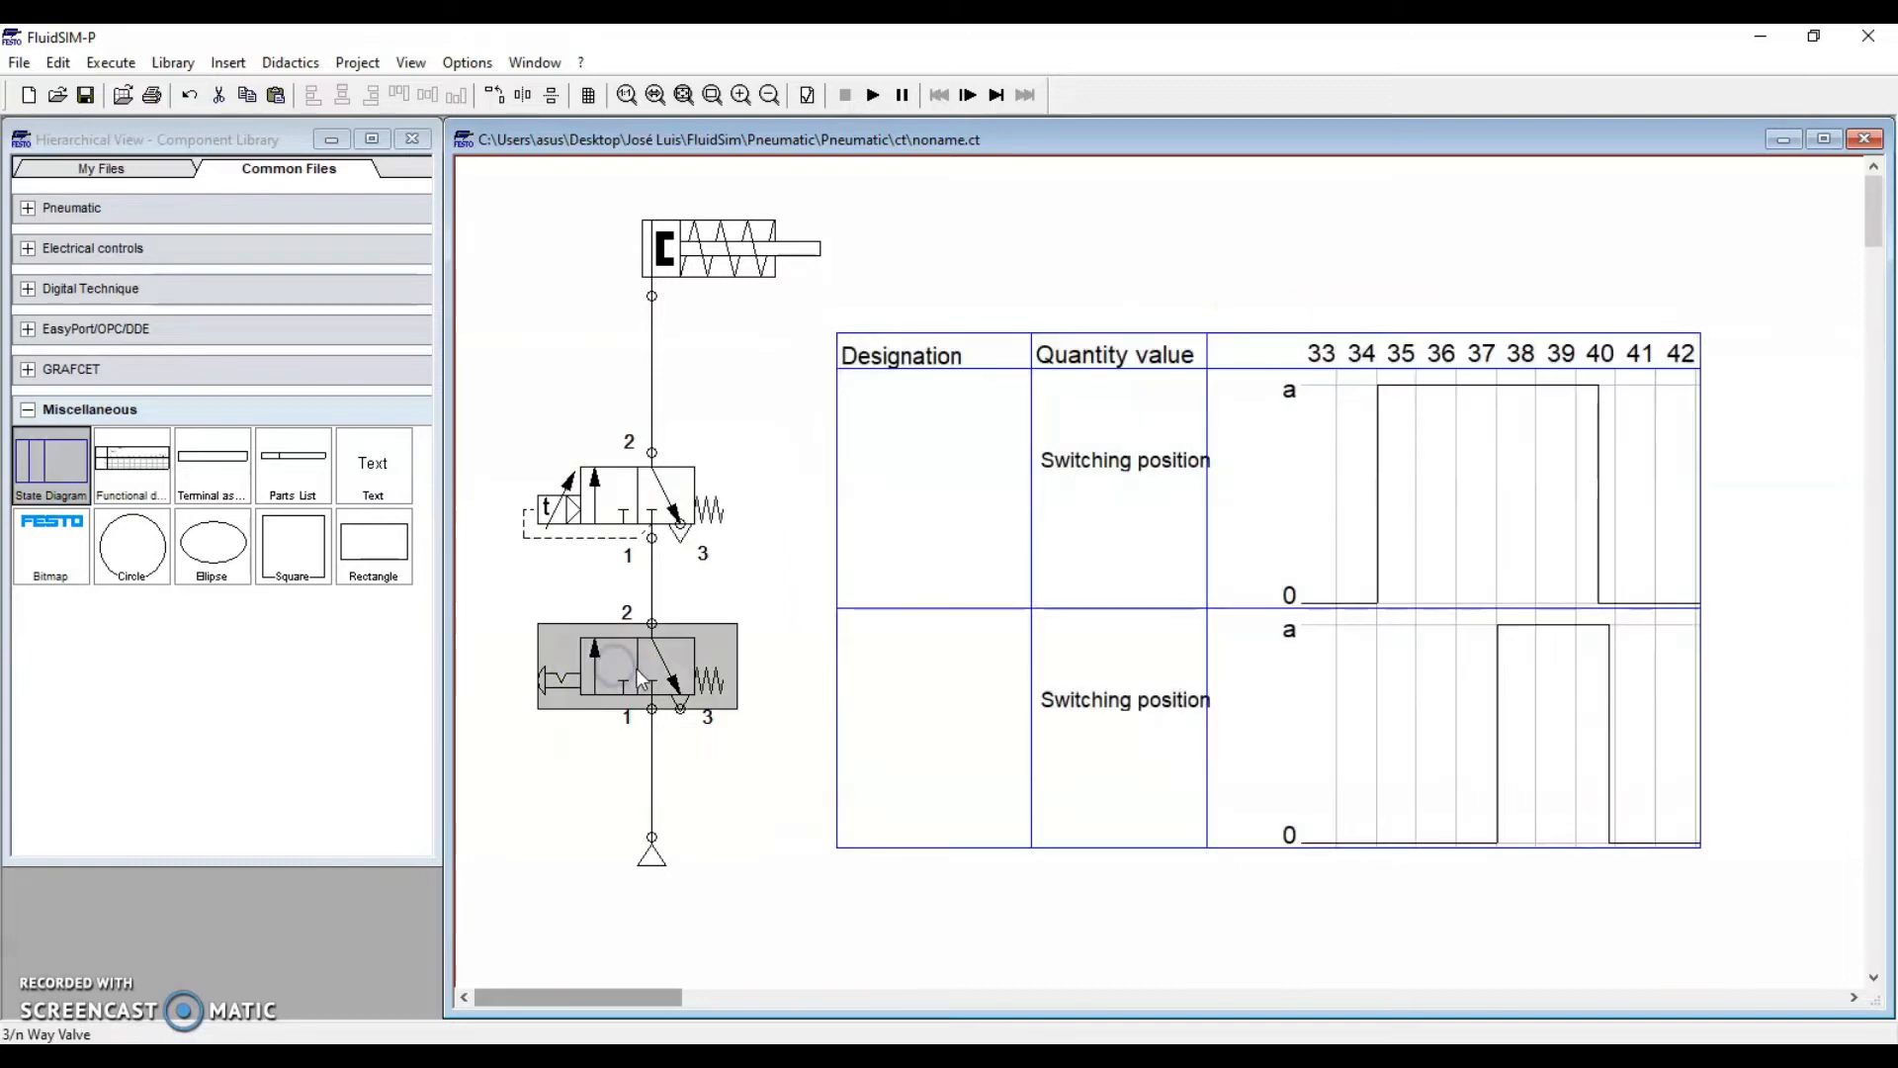
{"action": "left_click", "coordinate": [605, 494]}
{"action": "left_click", "coordinate": [804, 455]}
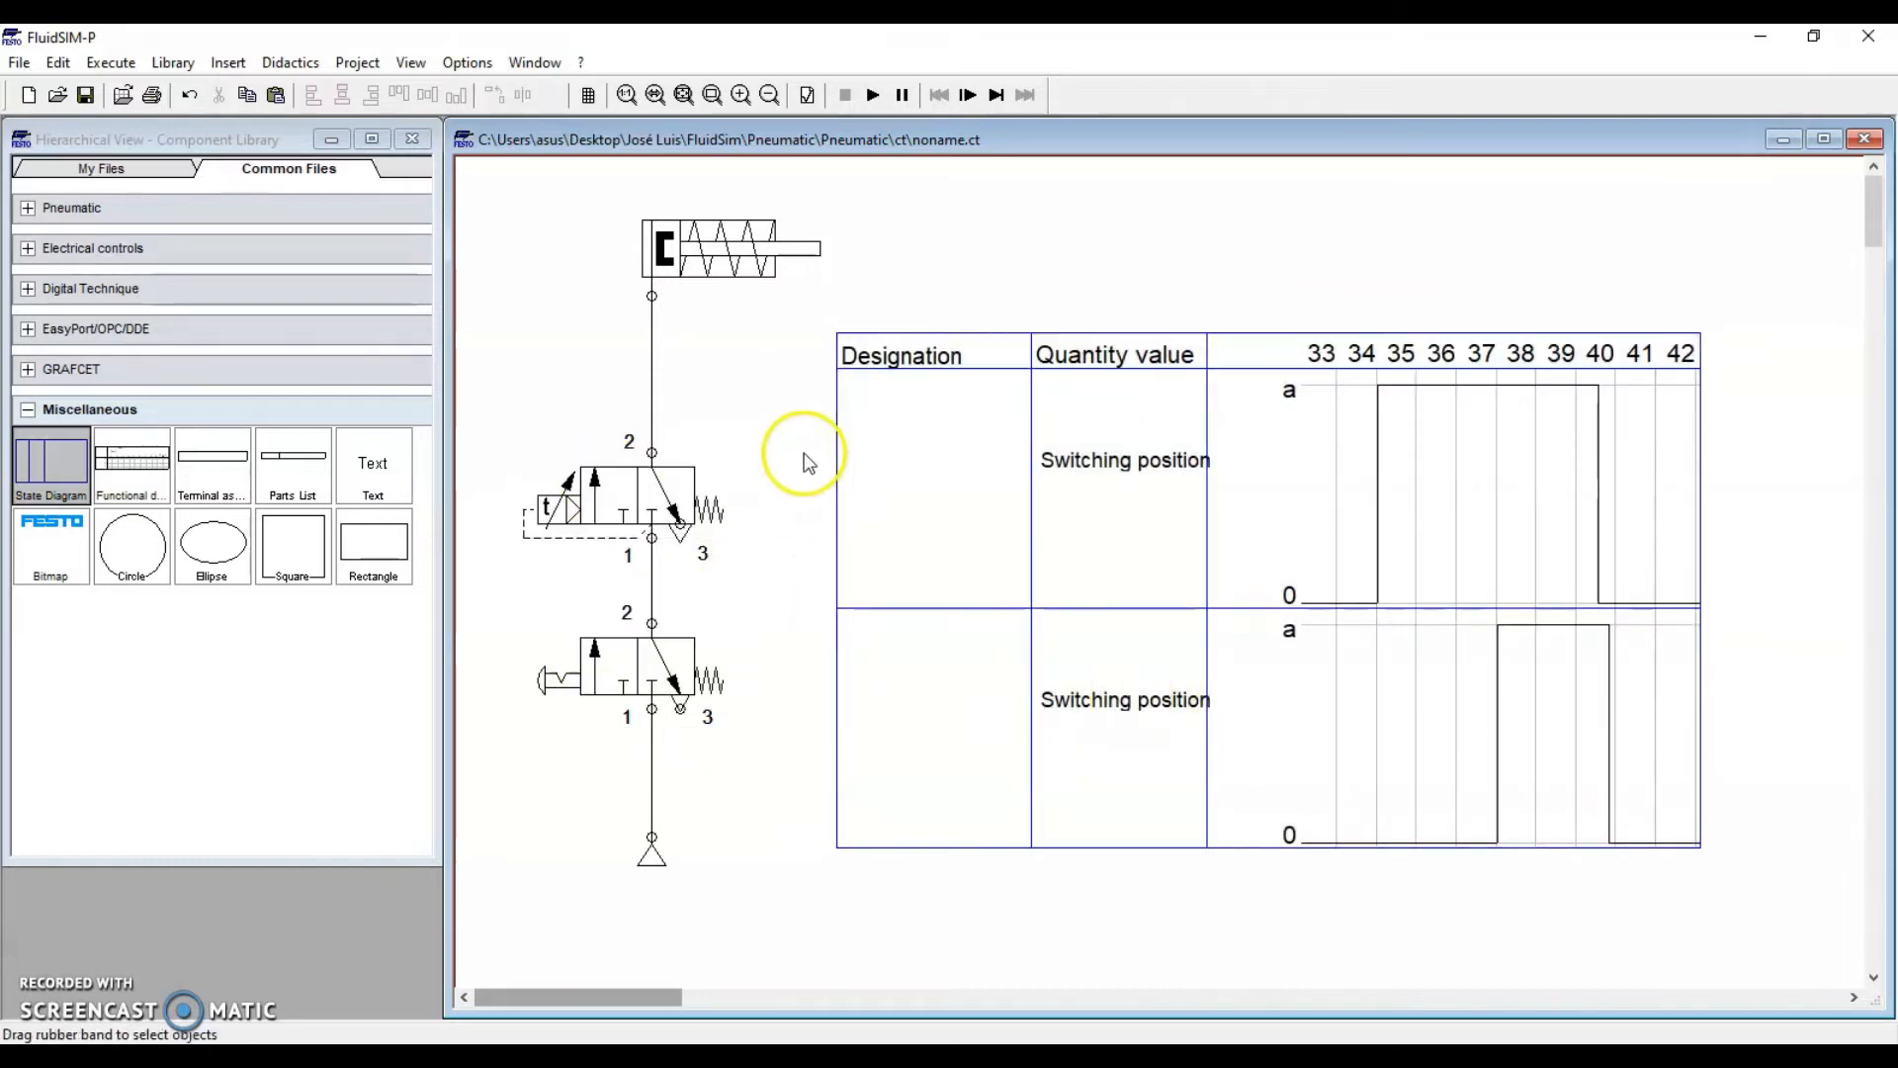
Run the simulation, actuating the push-button valve before and after a pause, then stop it
{"action": "left_click", "coordinate": [873, 96]}
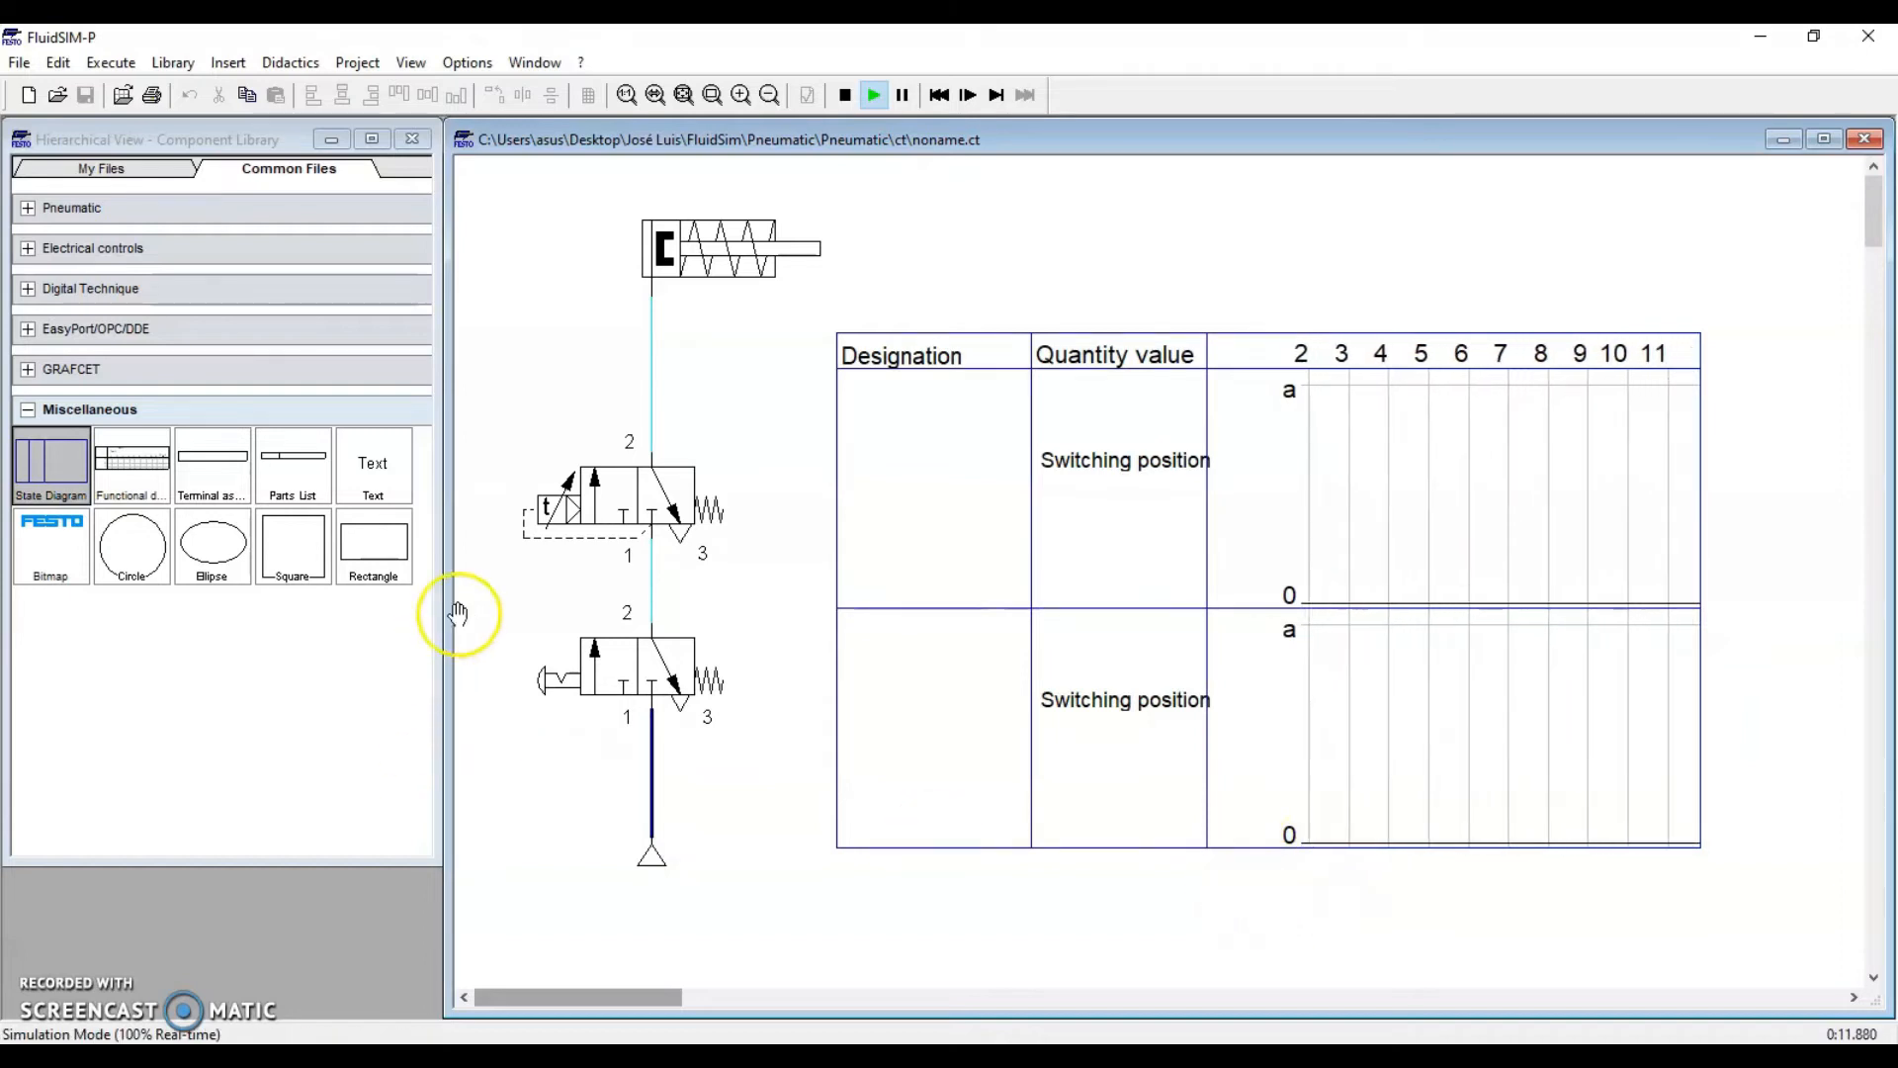
{"action": "left_click", "coordinate": [564, 679]}
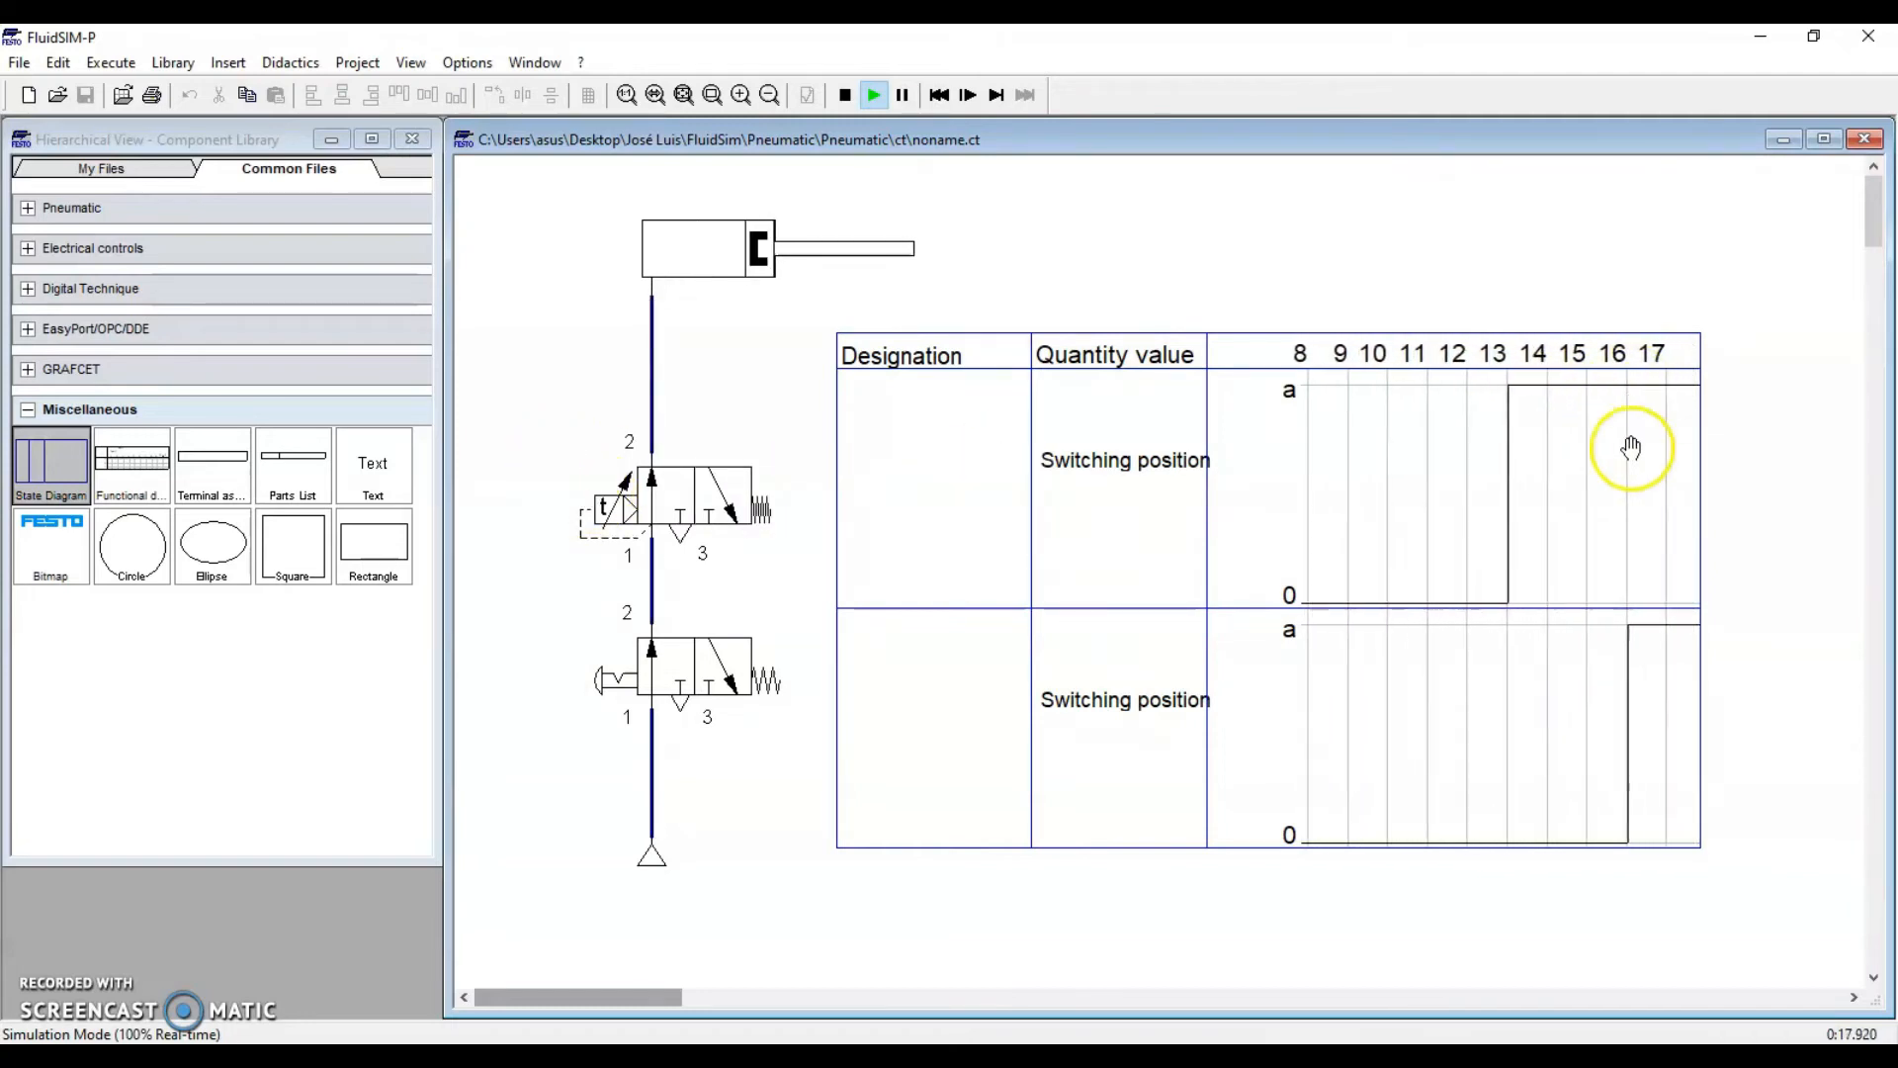
{"action": "left_click", "coordinate": [906, 99]}
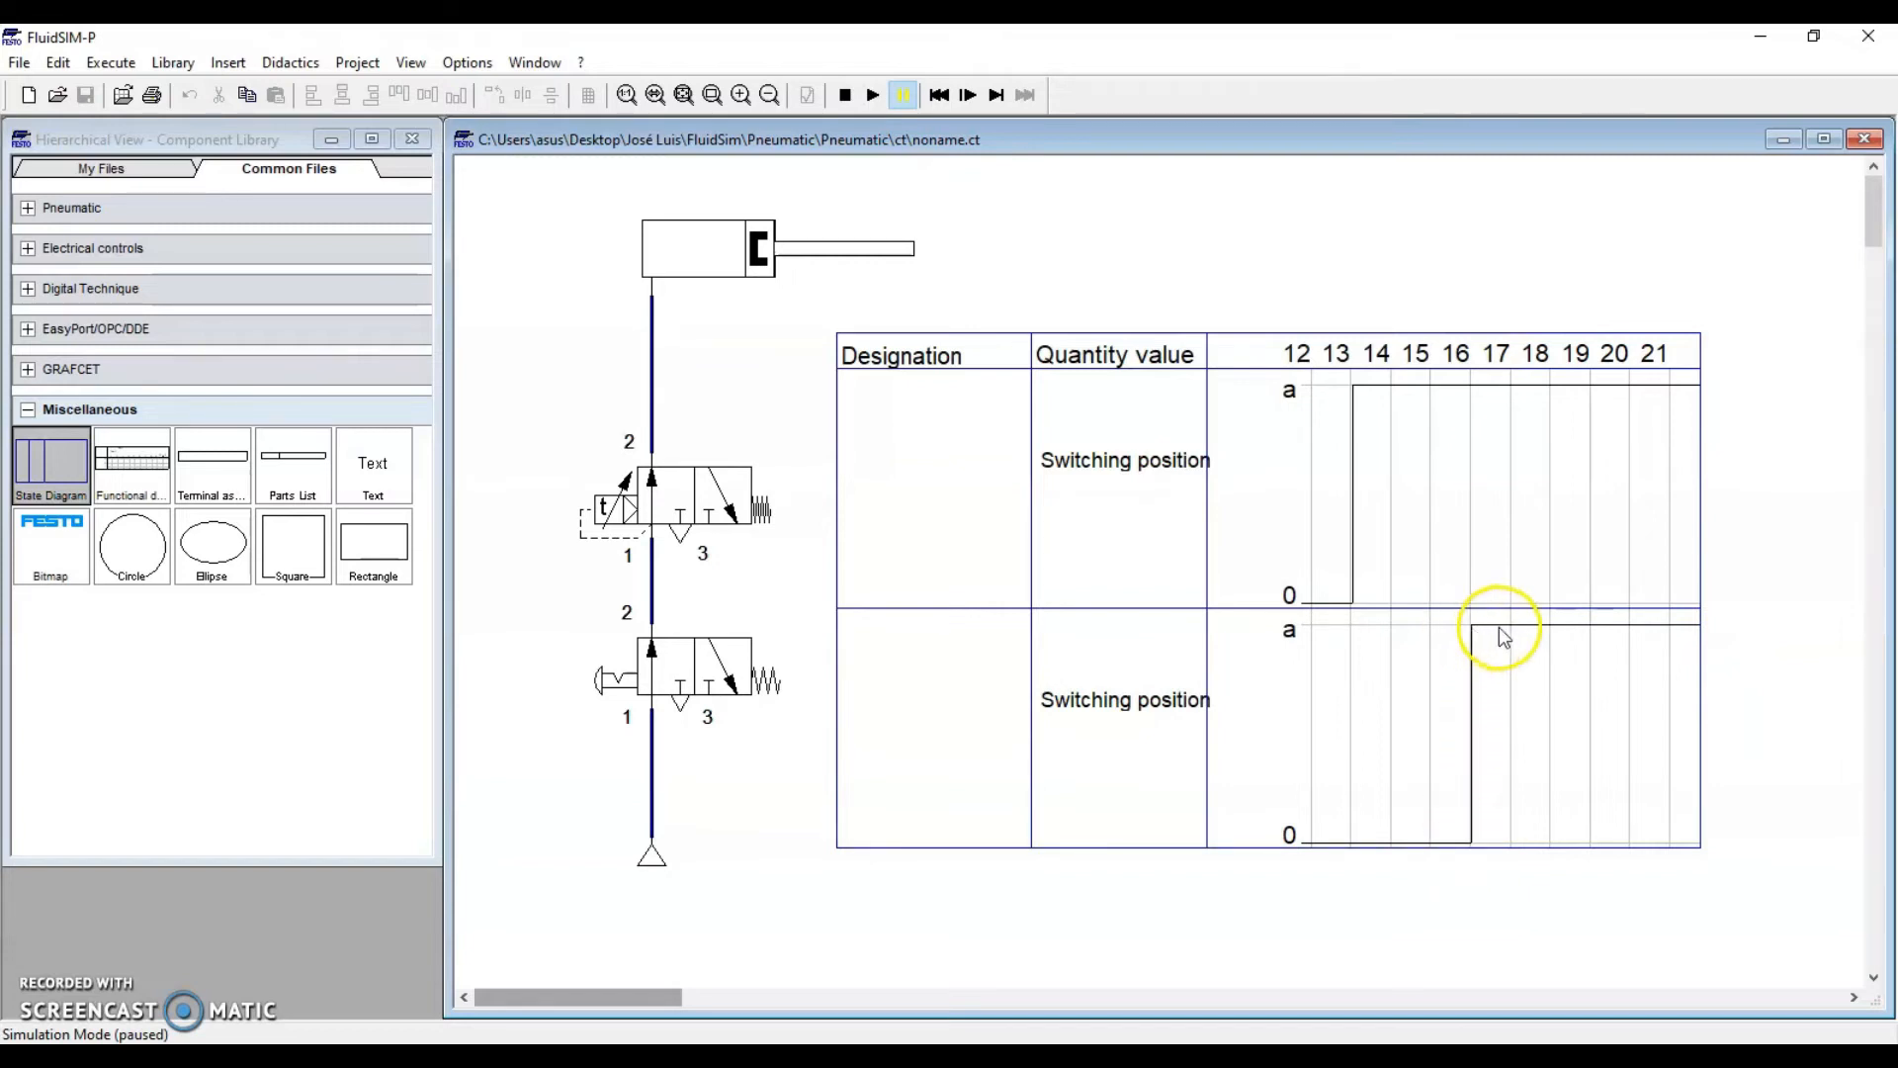
{"action": "left_click", "coordinate": [873, 95]}
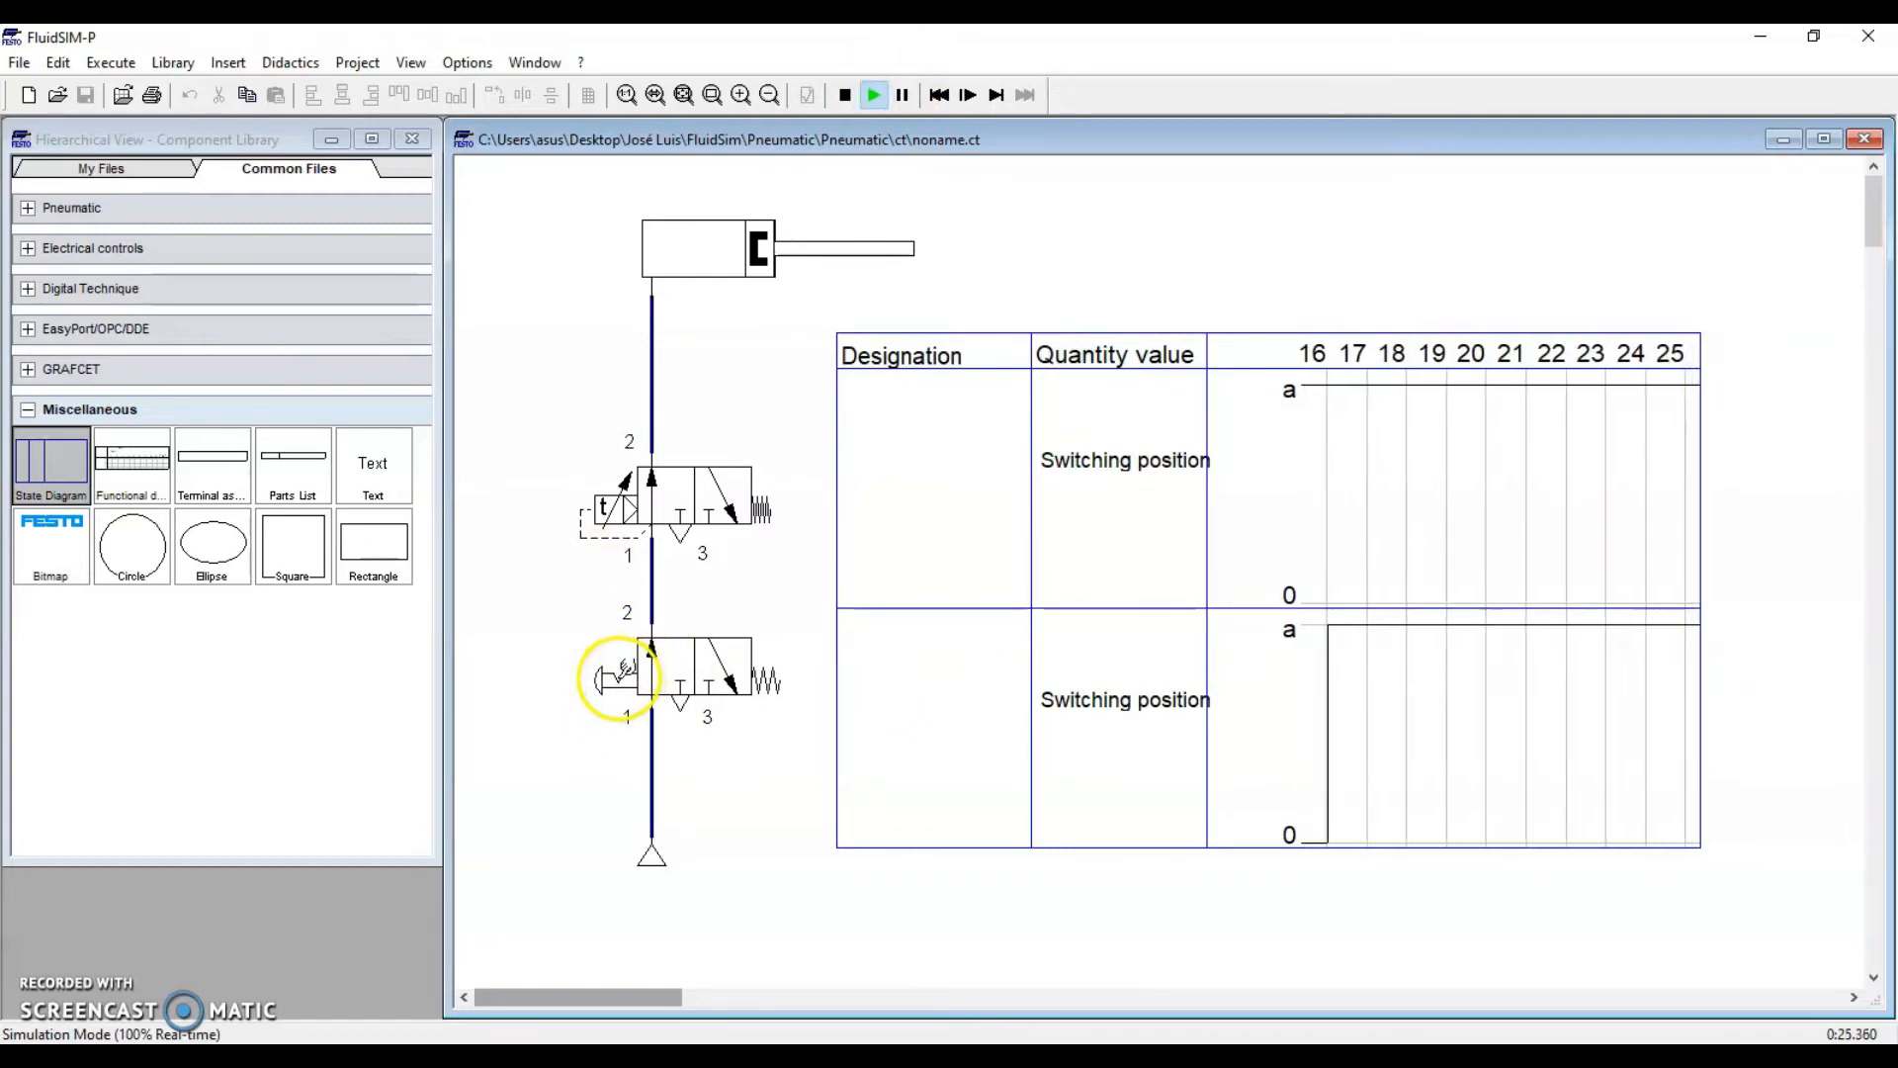
{"action": "left_click", "coordinate": [625, 678]}
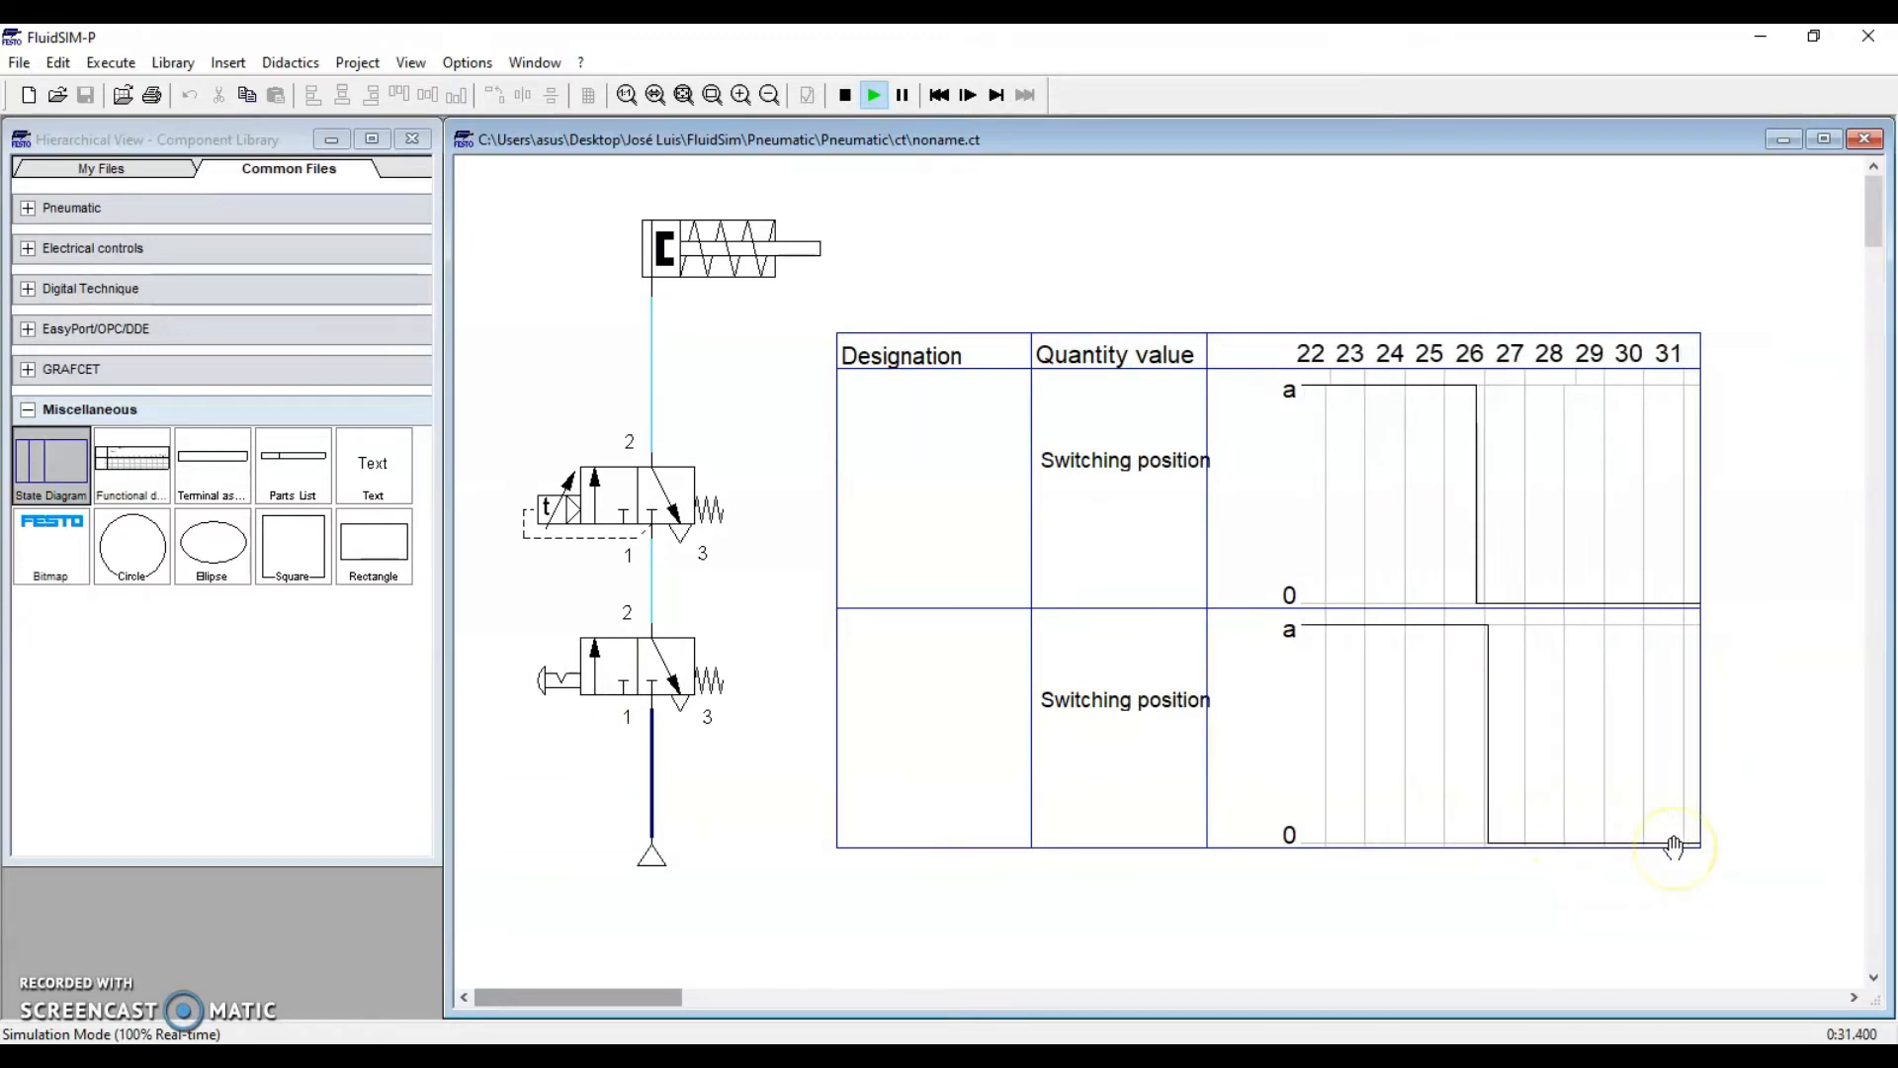
{"action": "left_click", "coordinate": [844, 95]}
Stretch the state diagram's right and left edges outward and restart the simulation
{"action": "left_click", "coordinate": [1544, 514]}
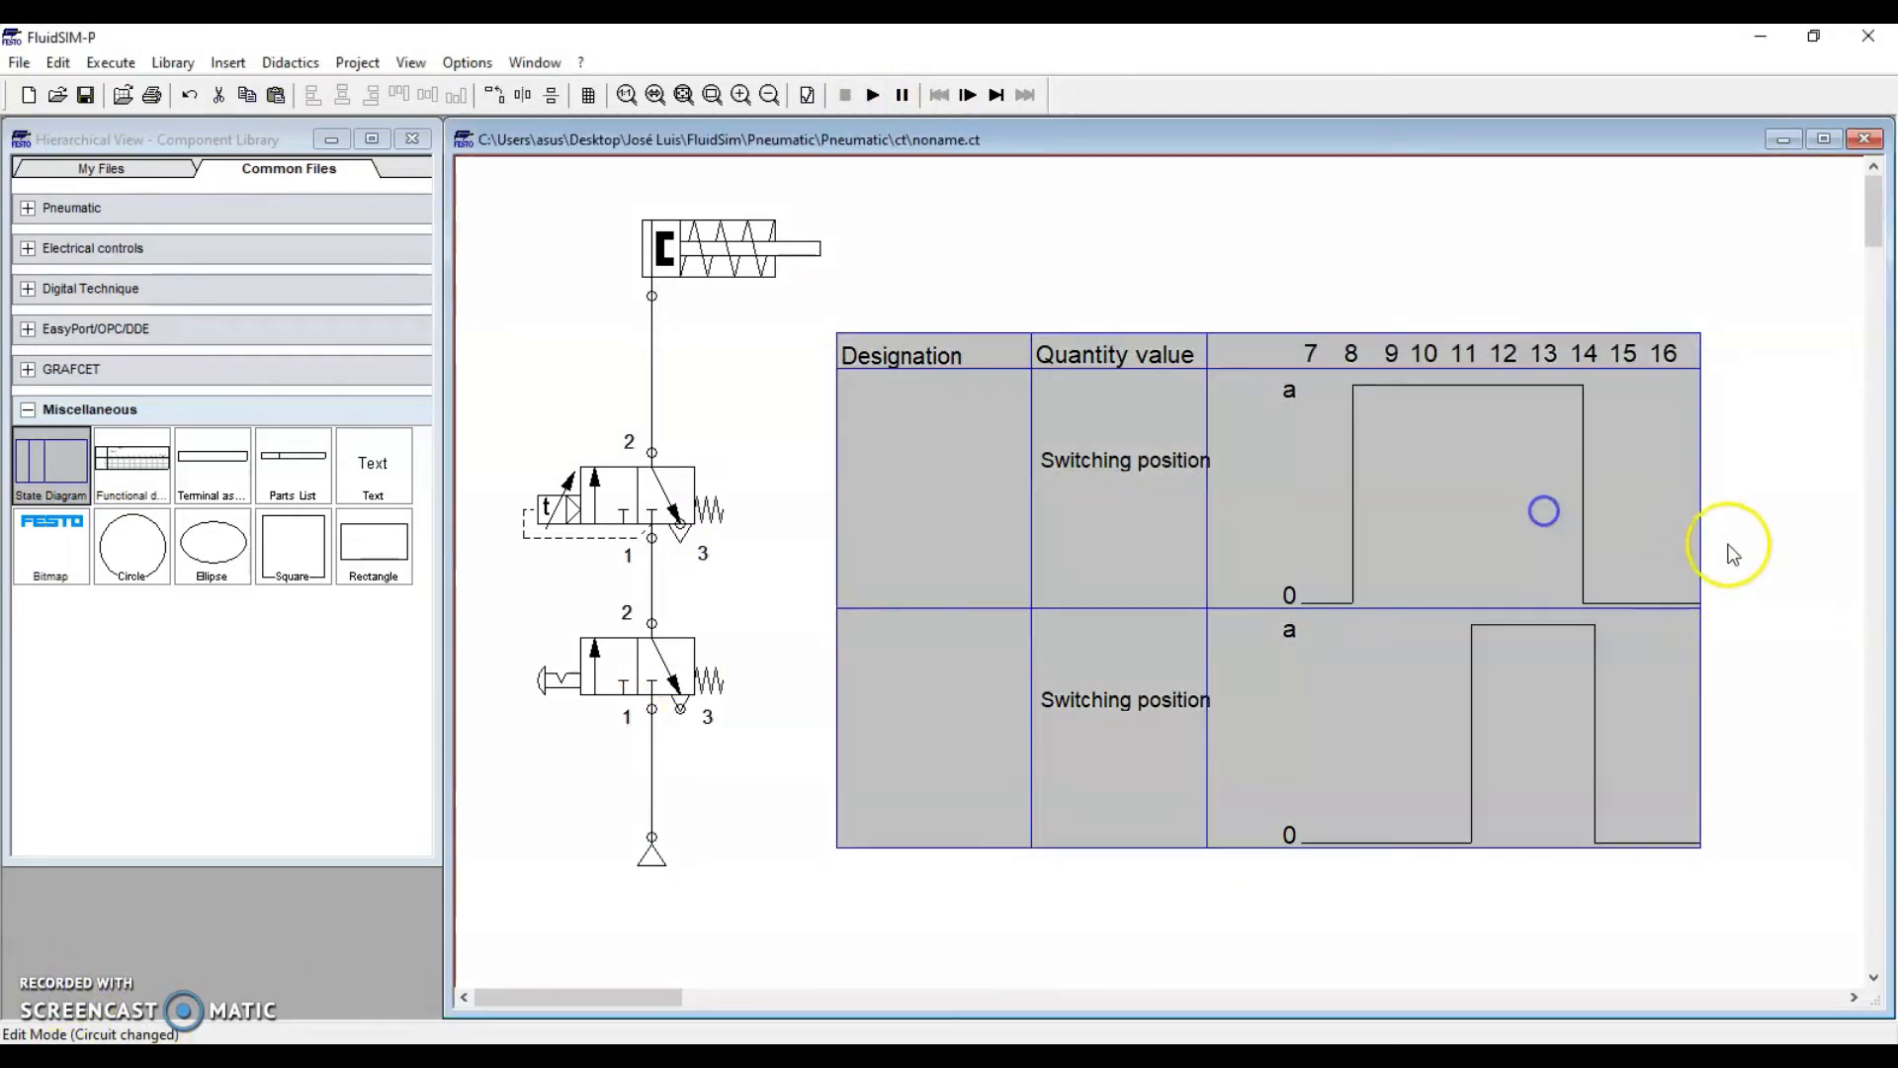
{"action": "left_click_drag", "start_coordinate": [1702, 547], "coordinate": [1859, 545]}
{"action": "left_click_drag", "start_coordinate": [830, 546], "coordinate": [728, 545]}
{"action": "left_click", "coordinate": [924, 288]}
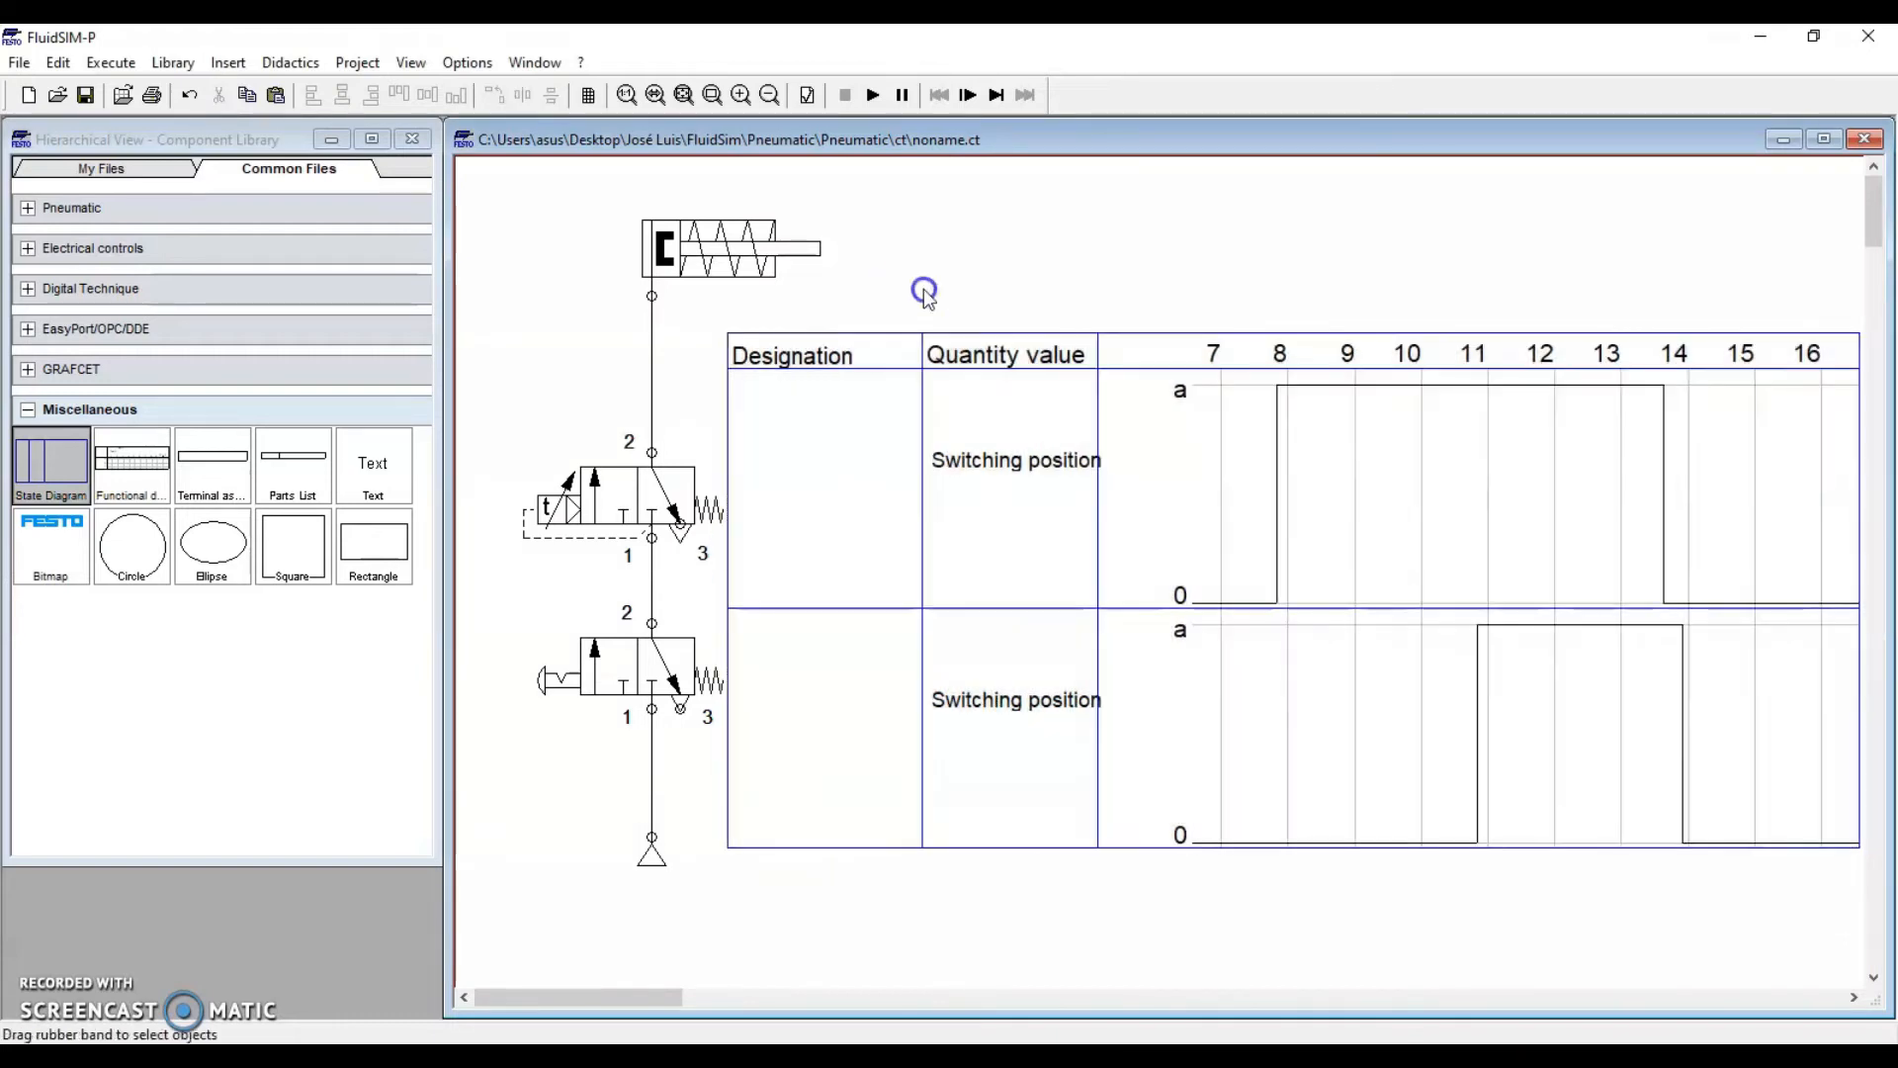
{"action": "left_click", "coordinate": [871, 95]}
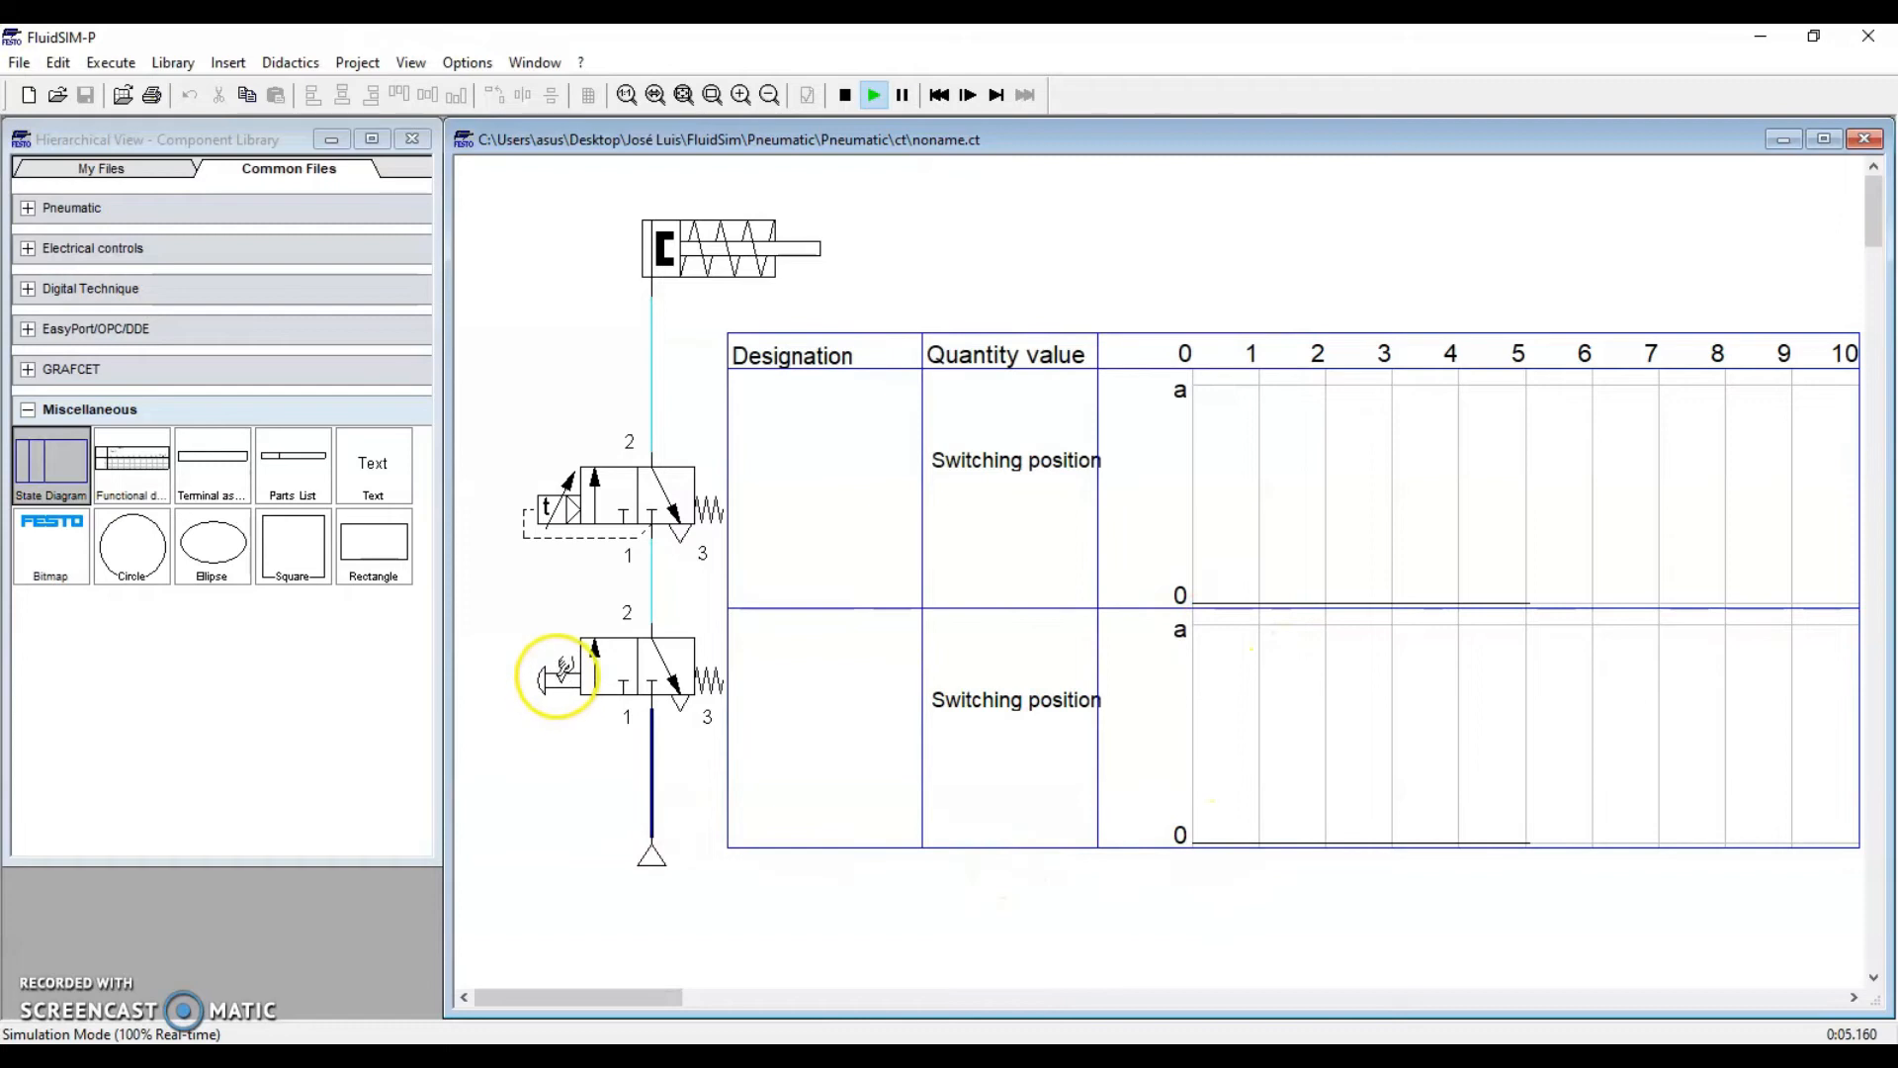
Actuate and release the push-button valve, pause, and read the timer valve switching at about 9.1 s
{"action": "left_click", "coordinate": [562, 678]}
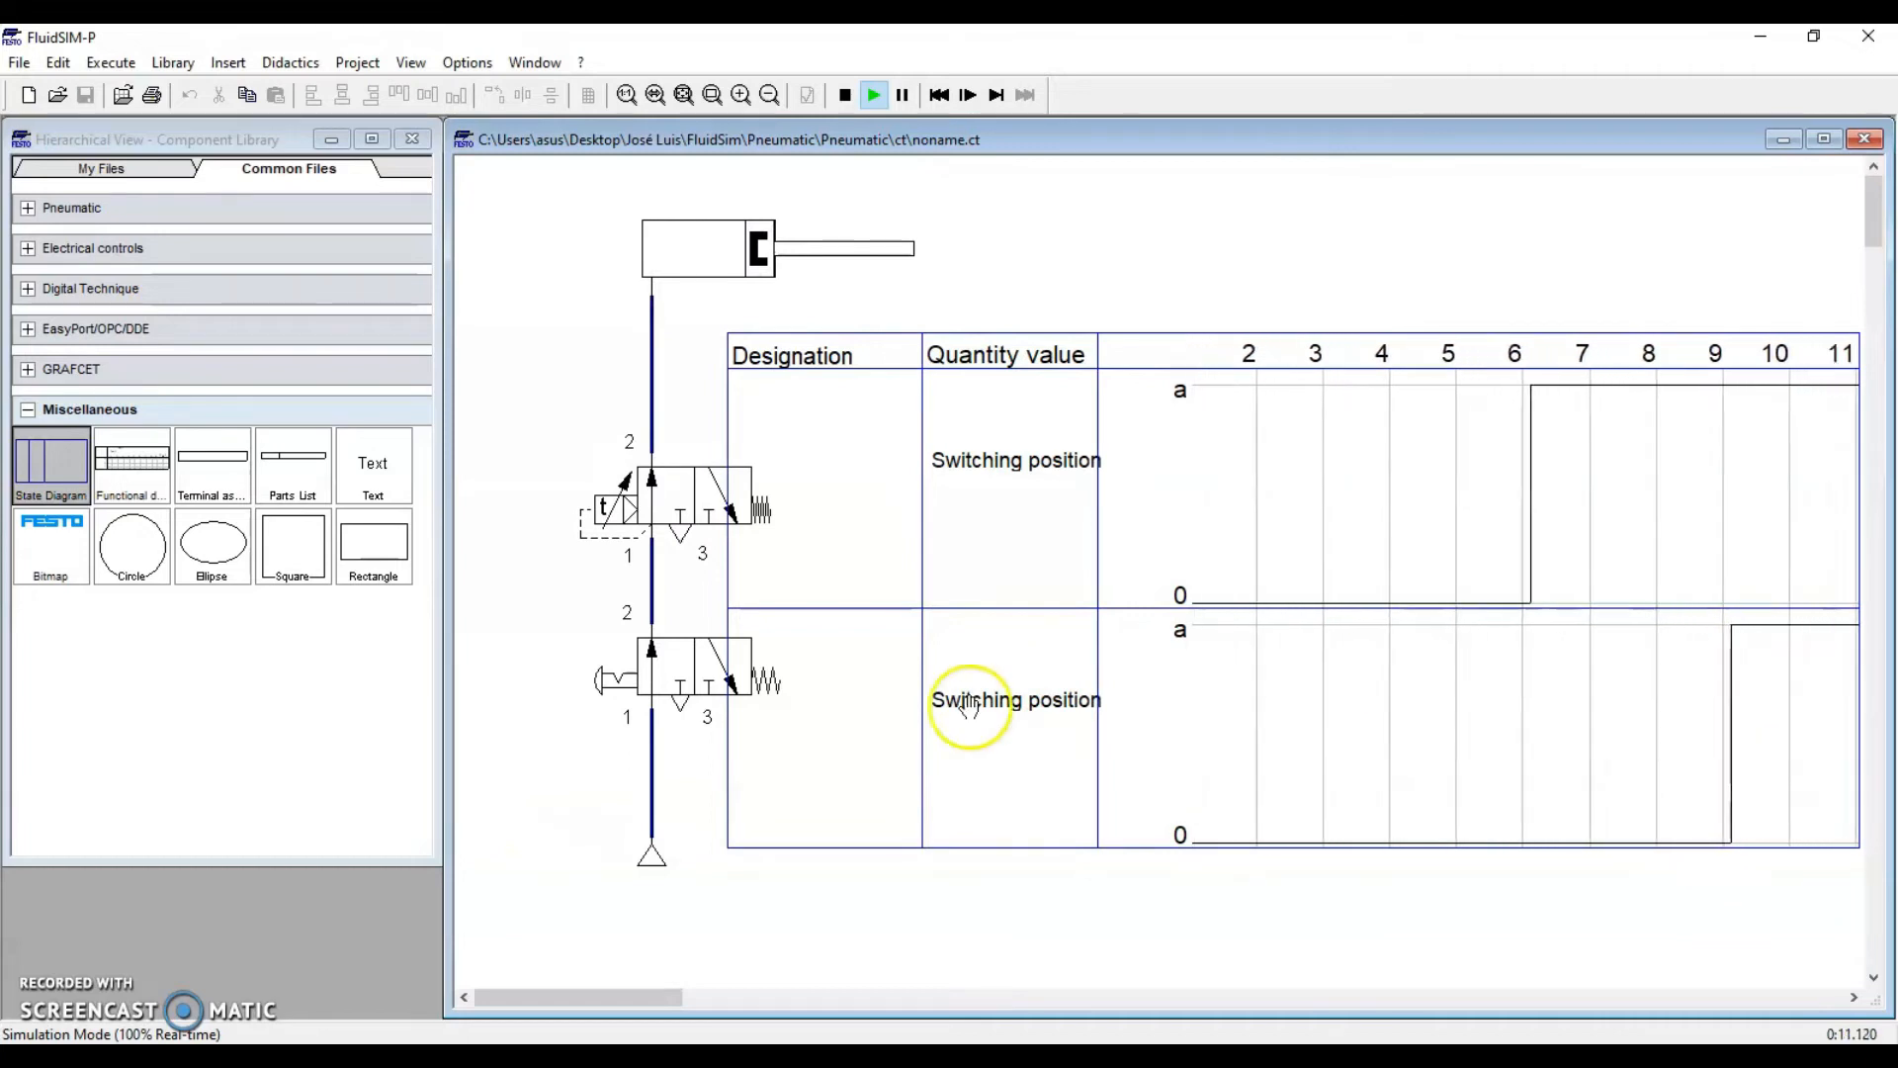
{"action": "left_click", "coordinate": [615, 679]}
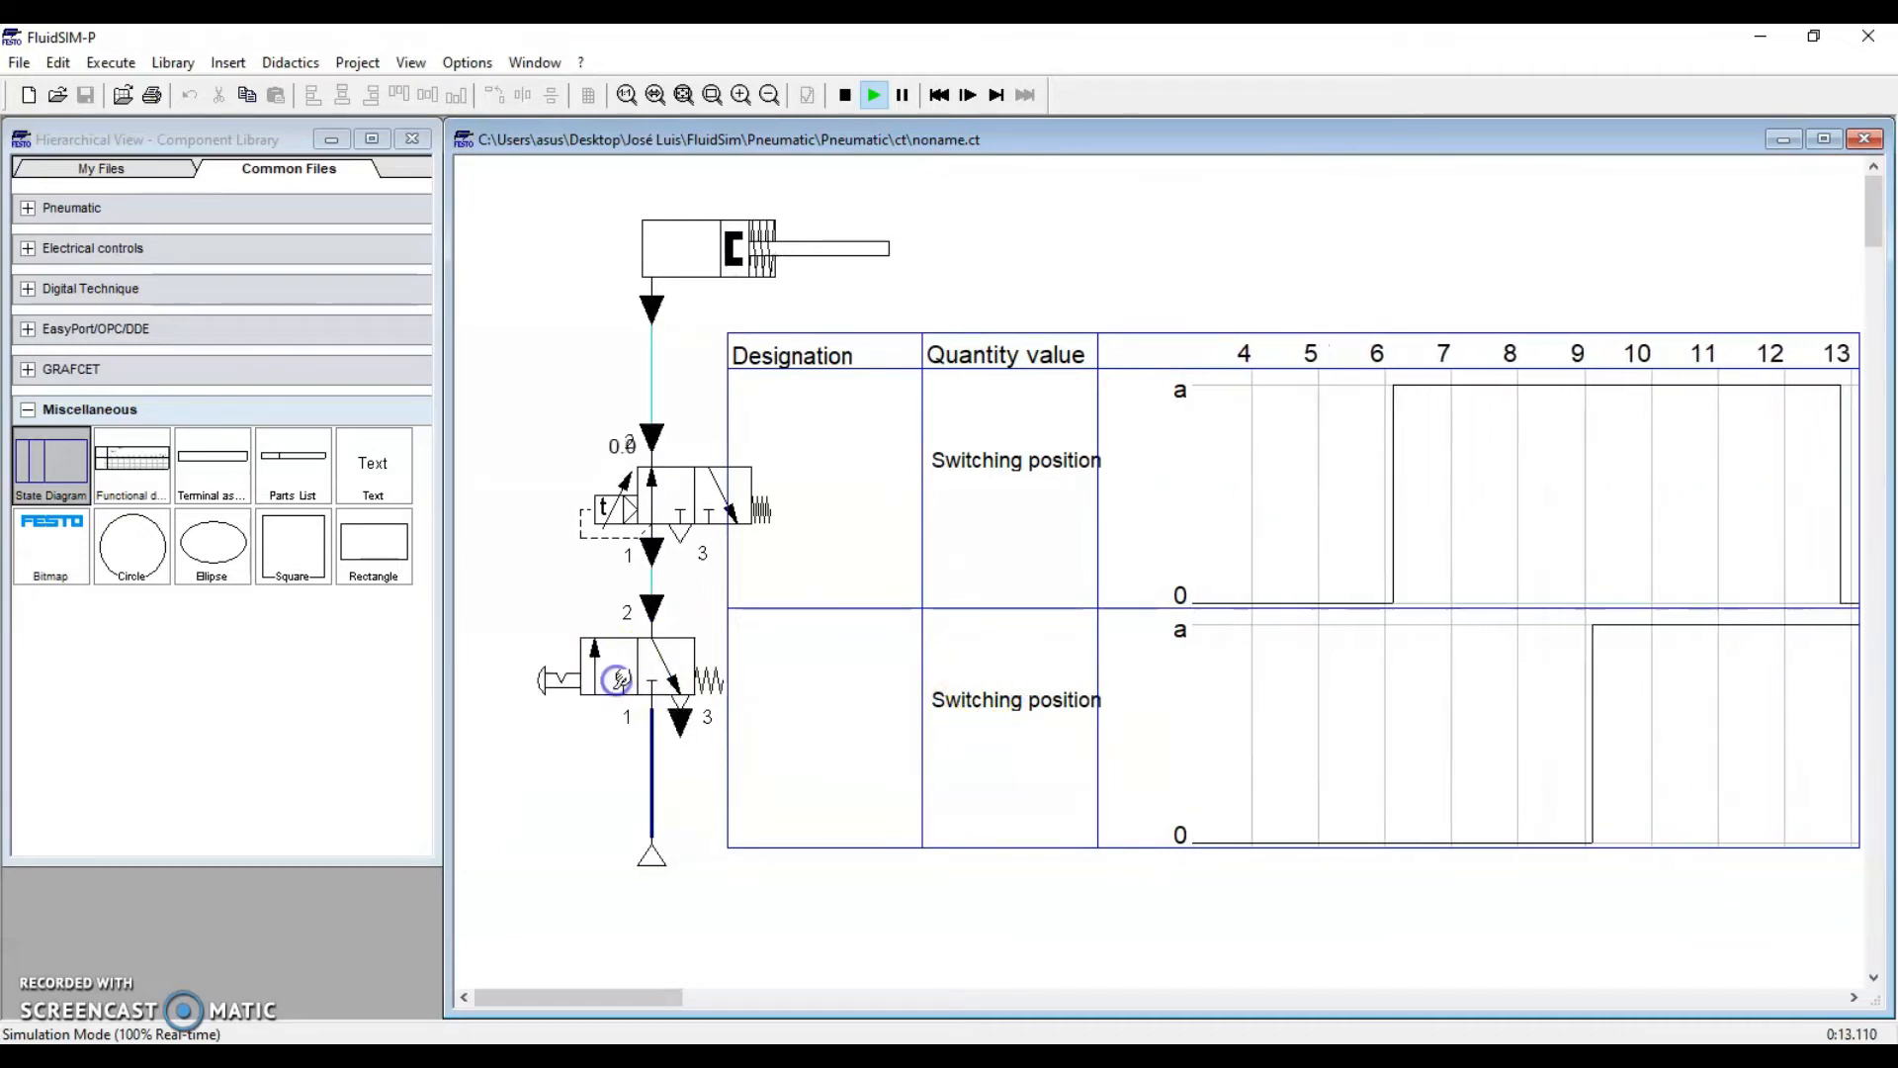
{"action": "left_click", "coordinate": [902, 96]}
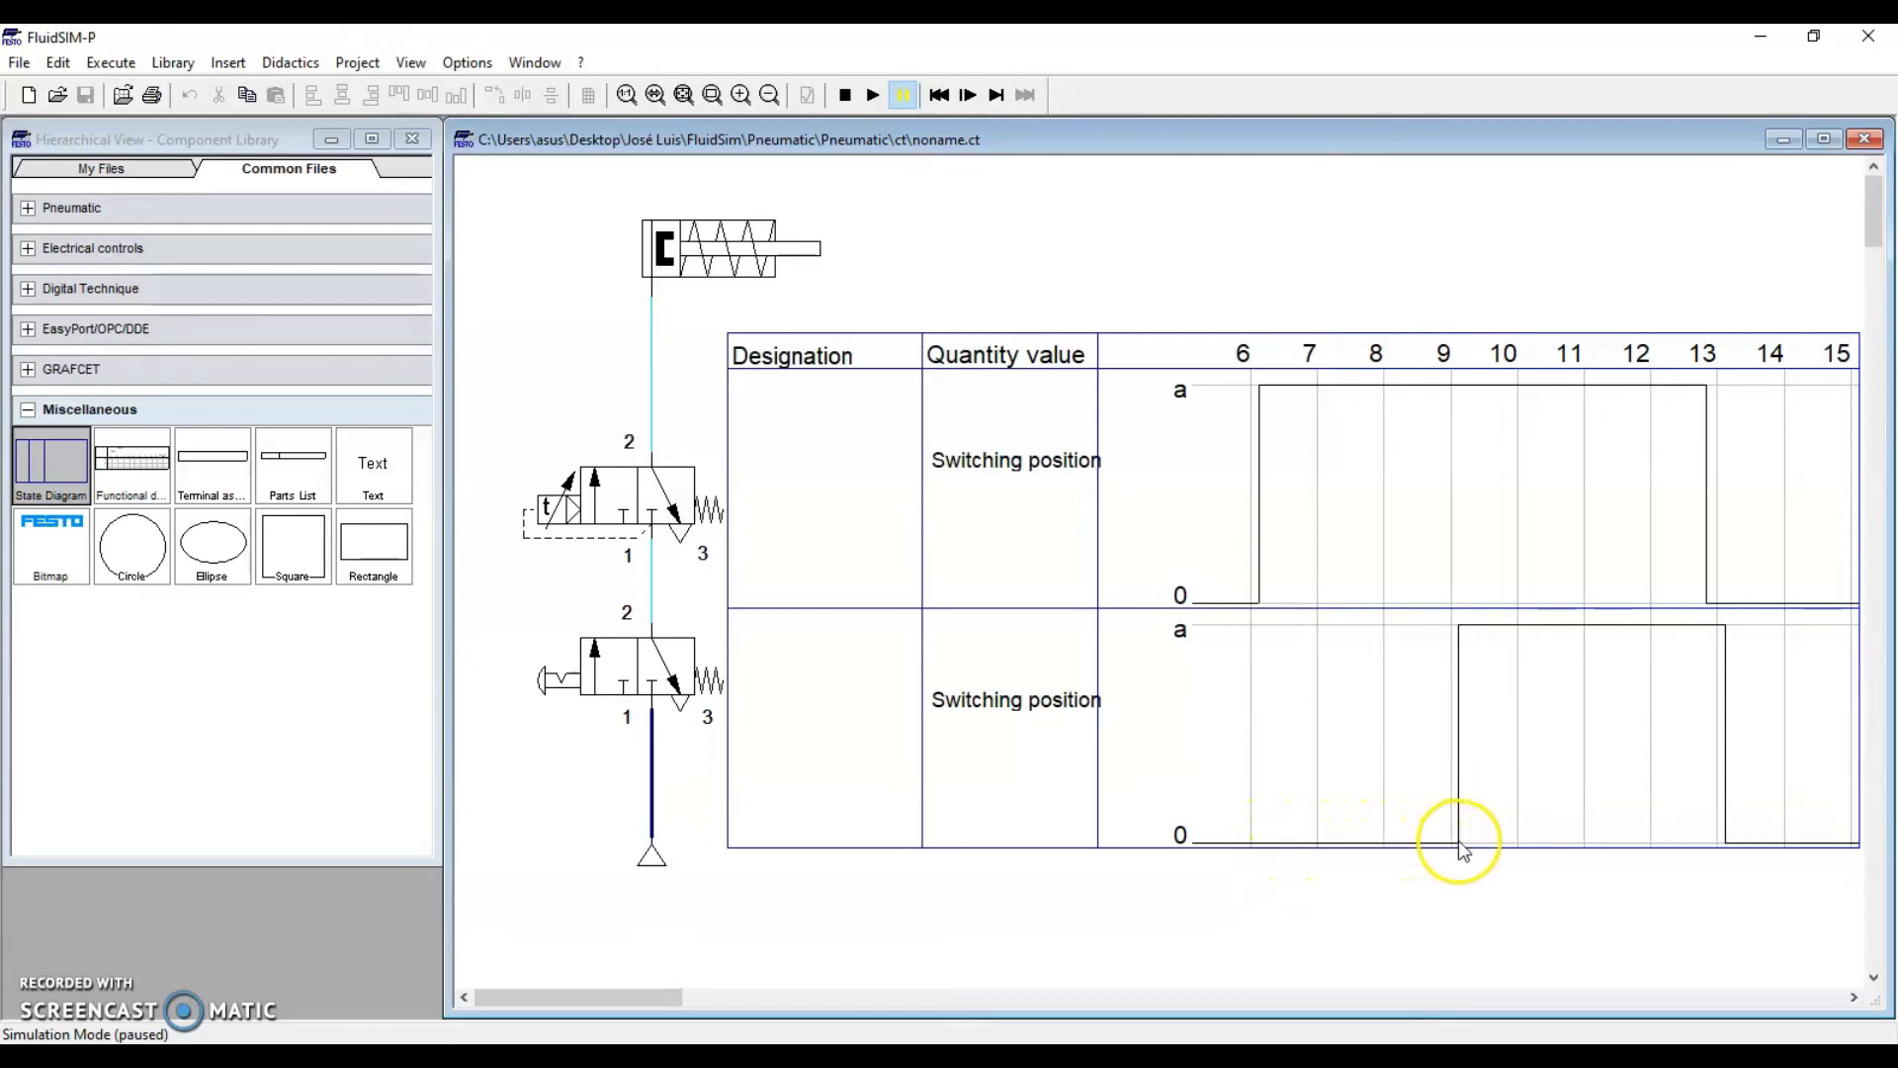
{"action": "mouse_move", "coordinate": [1460, 846]}
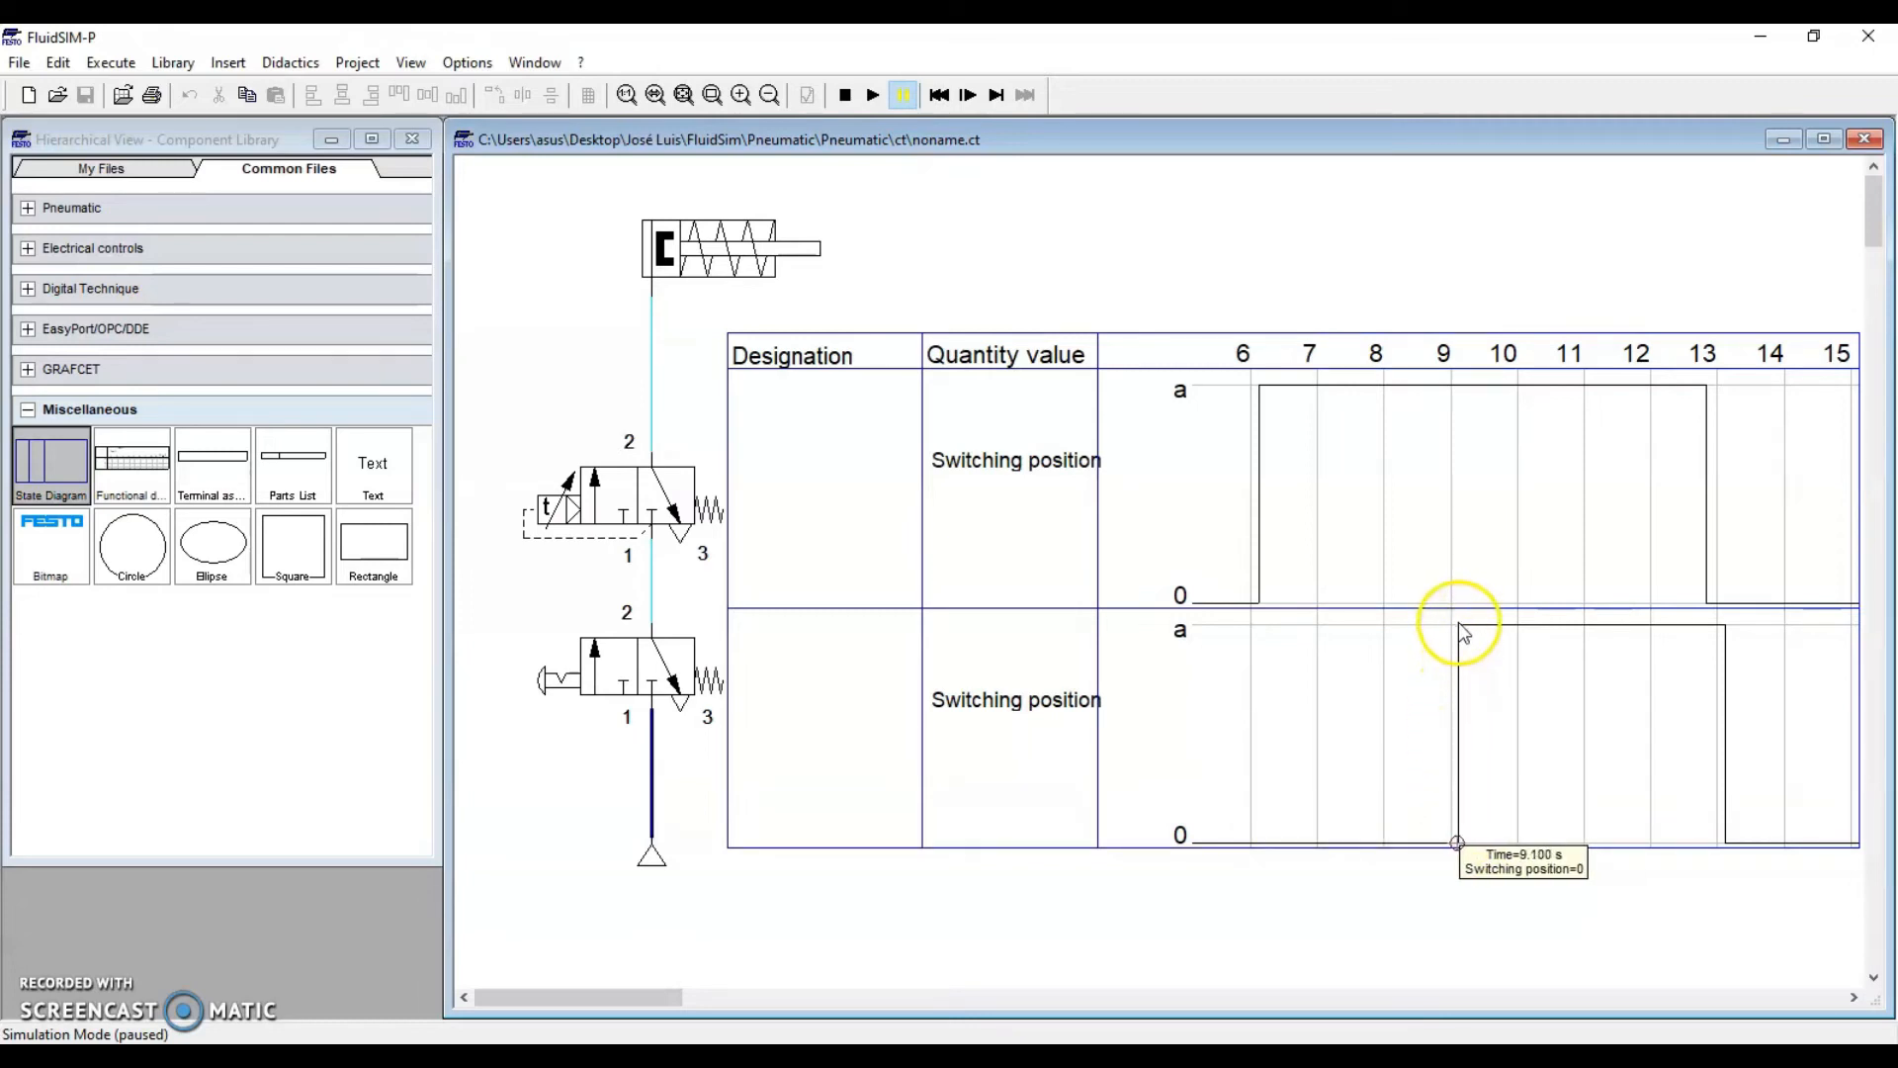
{"action": "mouse_move", "coordinate": [1457, 621]}
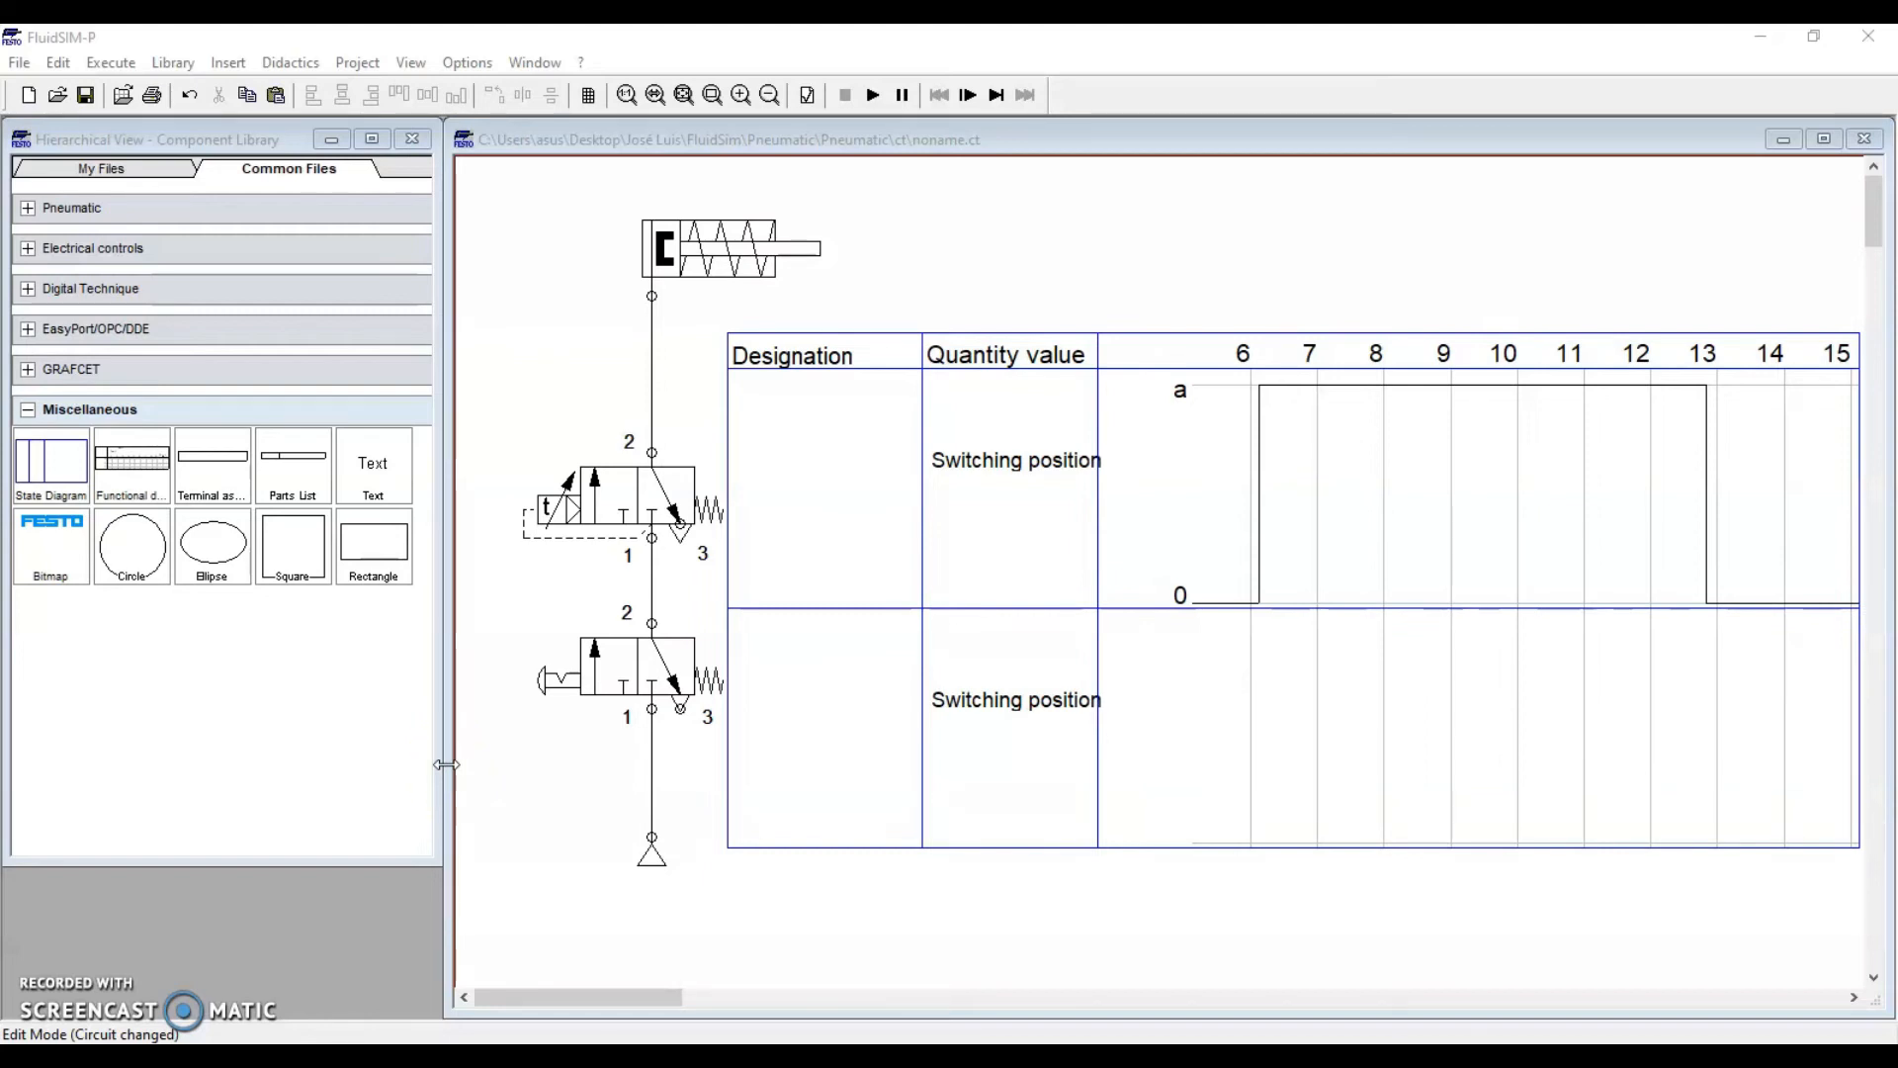
Delete the state diagram and the timer valve with its lines
{"action": "left_click", "coordinate": [594, 231]}
{"action": "left_click", "coordinate": [823, 351]}
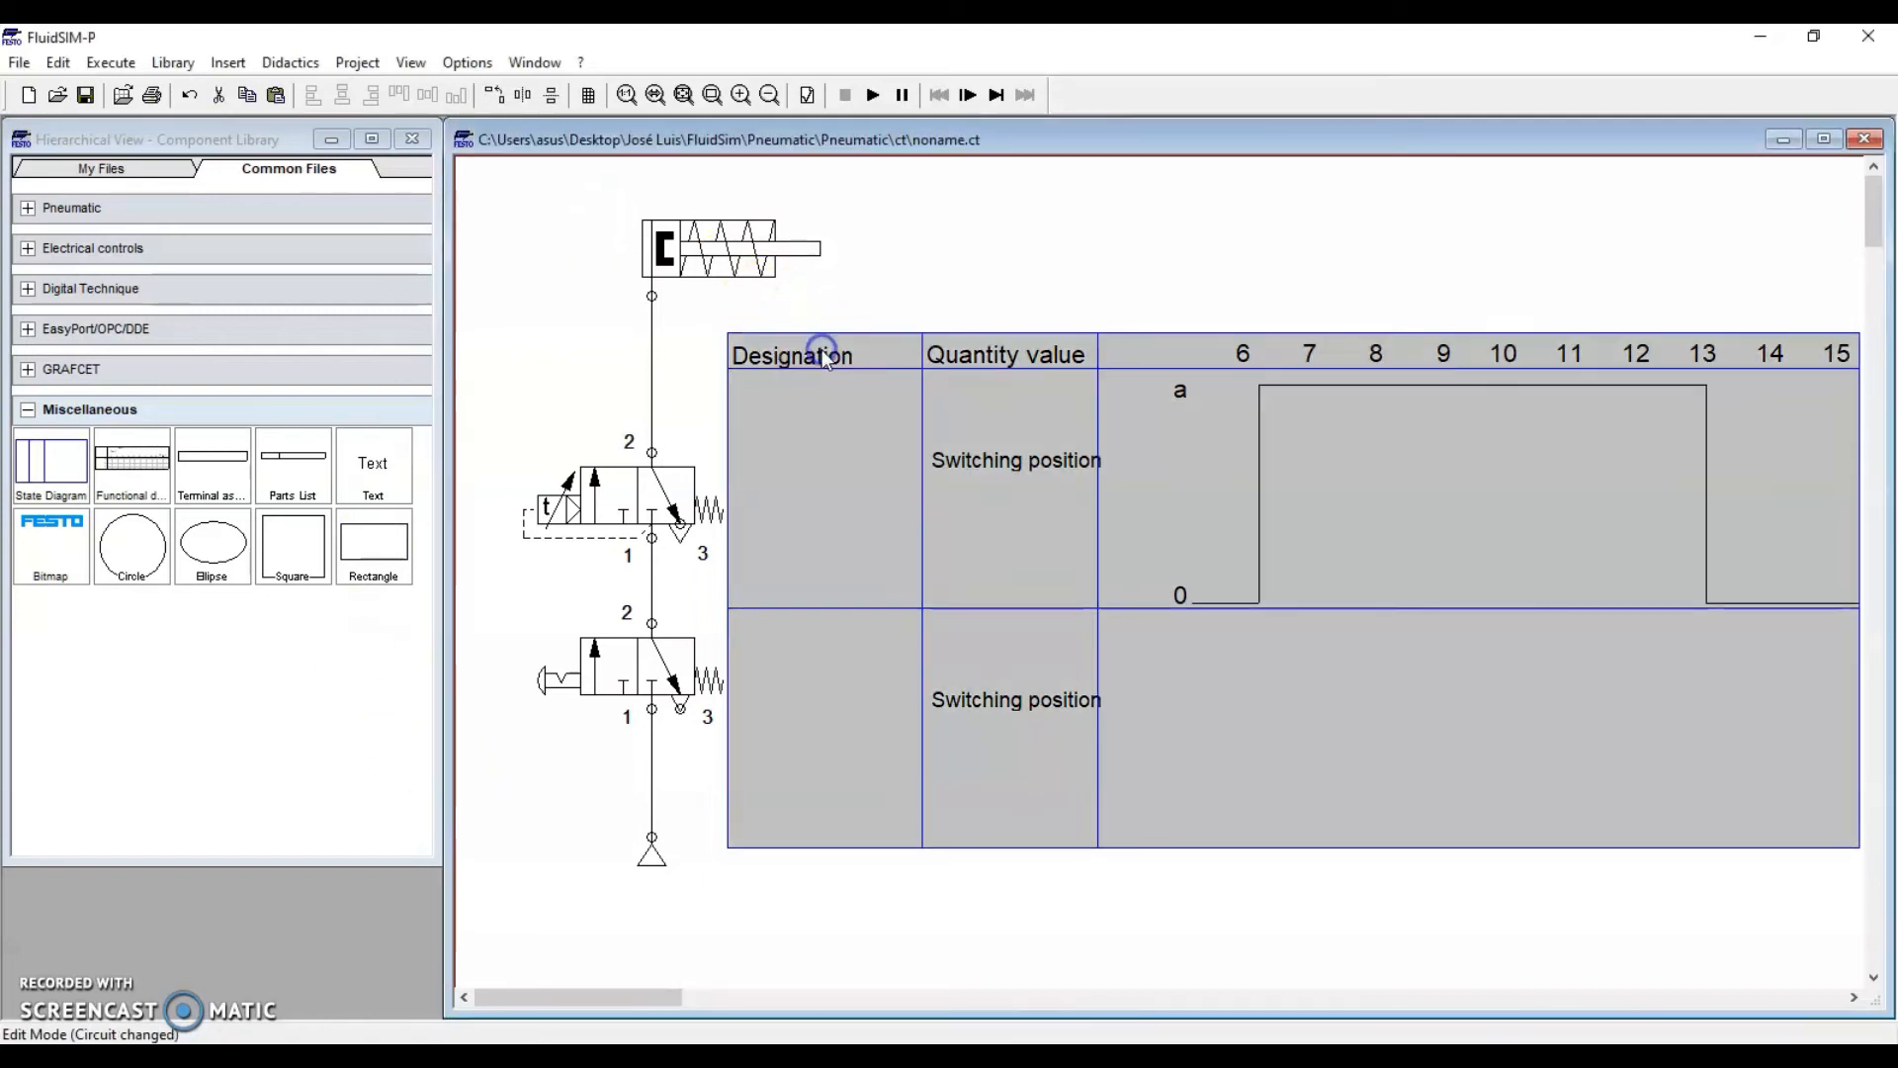
{"action": "key", "text": "Delete"}
{"action": "left_click", "coordinate": [656, 504]}
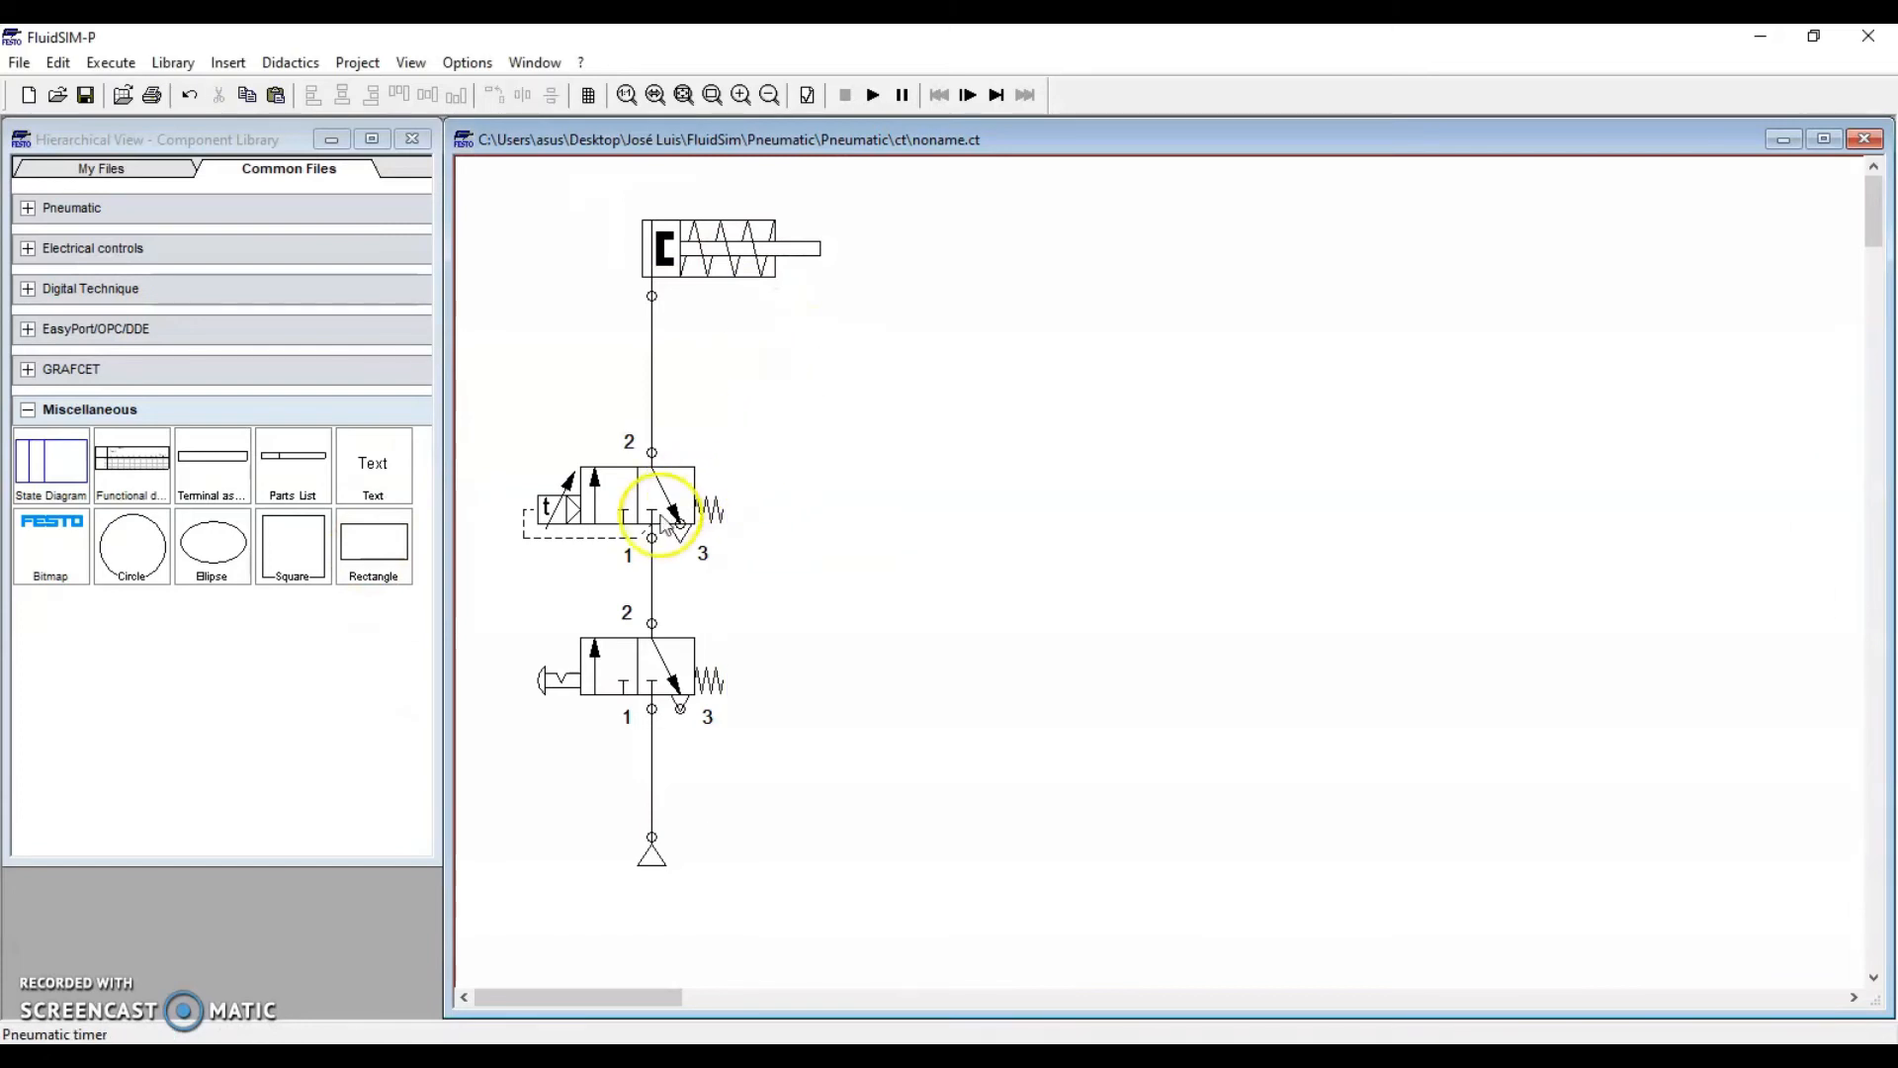
{"action": "key", "text": "Delete"}
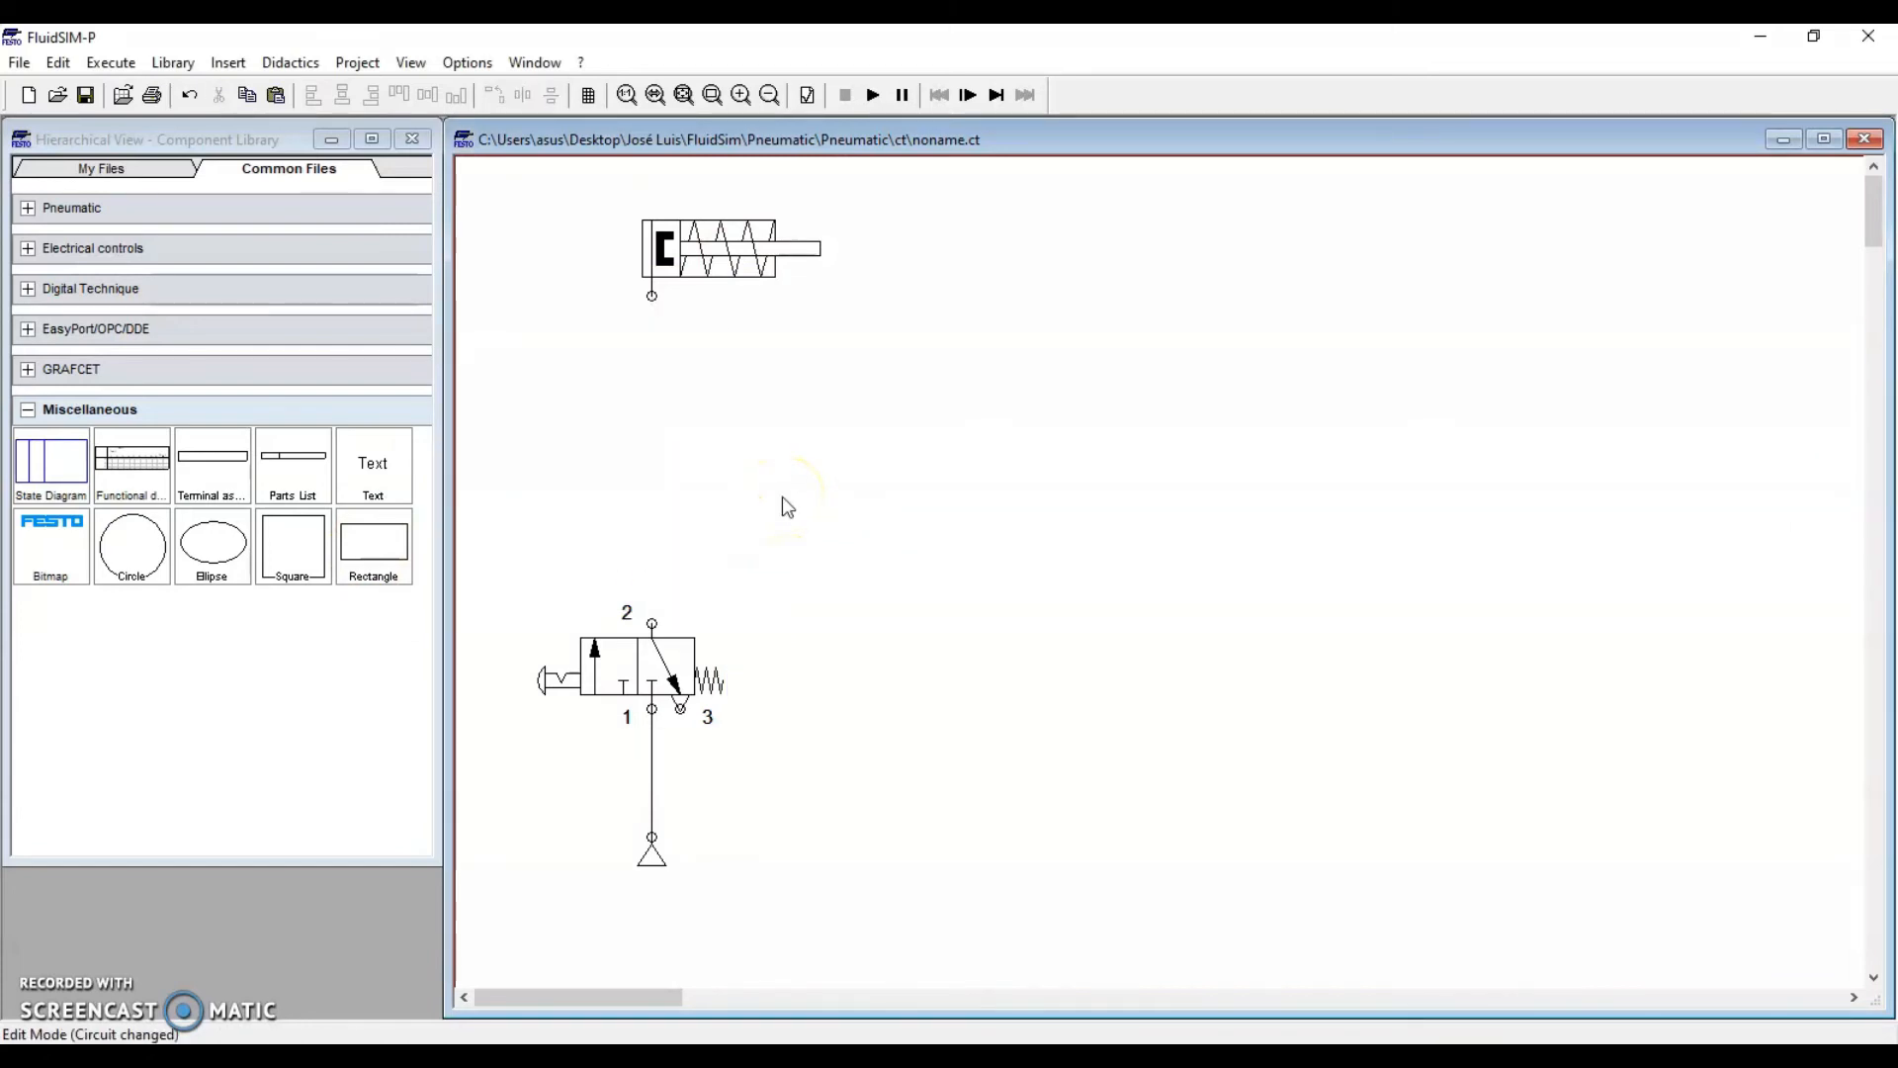
Check the remaining cylinder, push-button valve and supply, then clear the selection
{"action": "left_click_drag", "start_coordinate": [614, 190], "coordinate": [859, 370]}
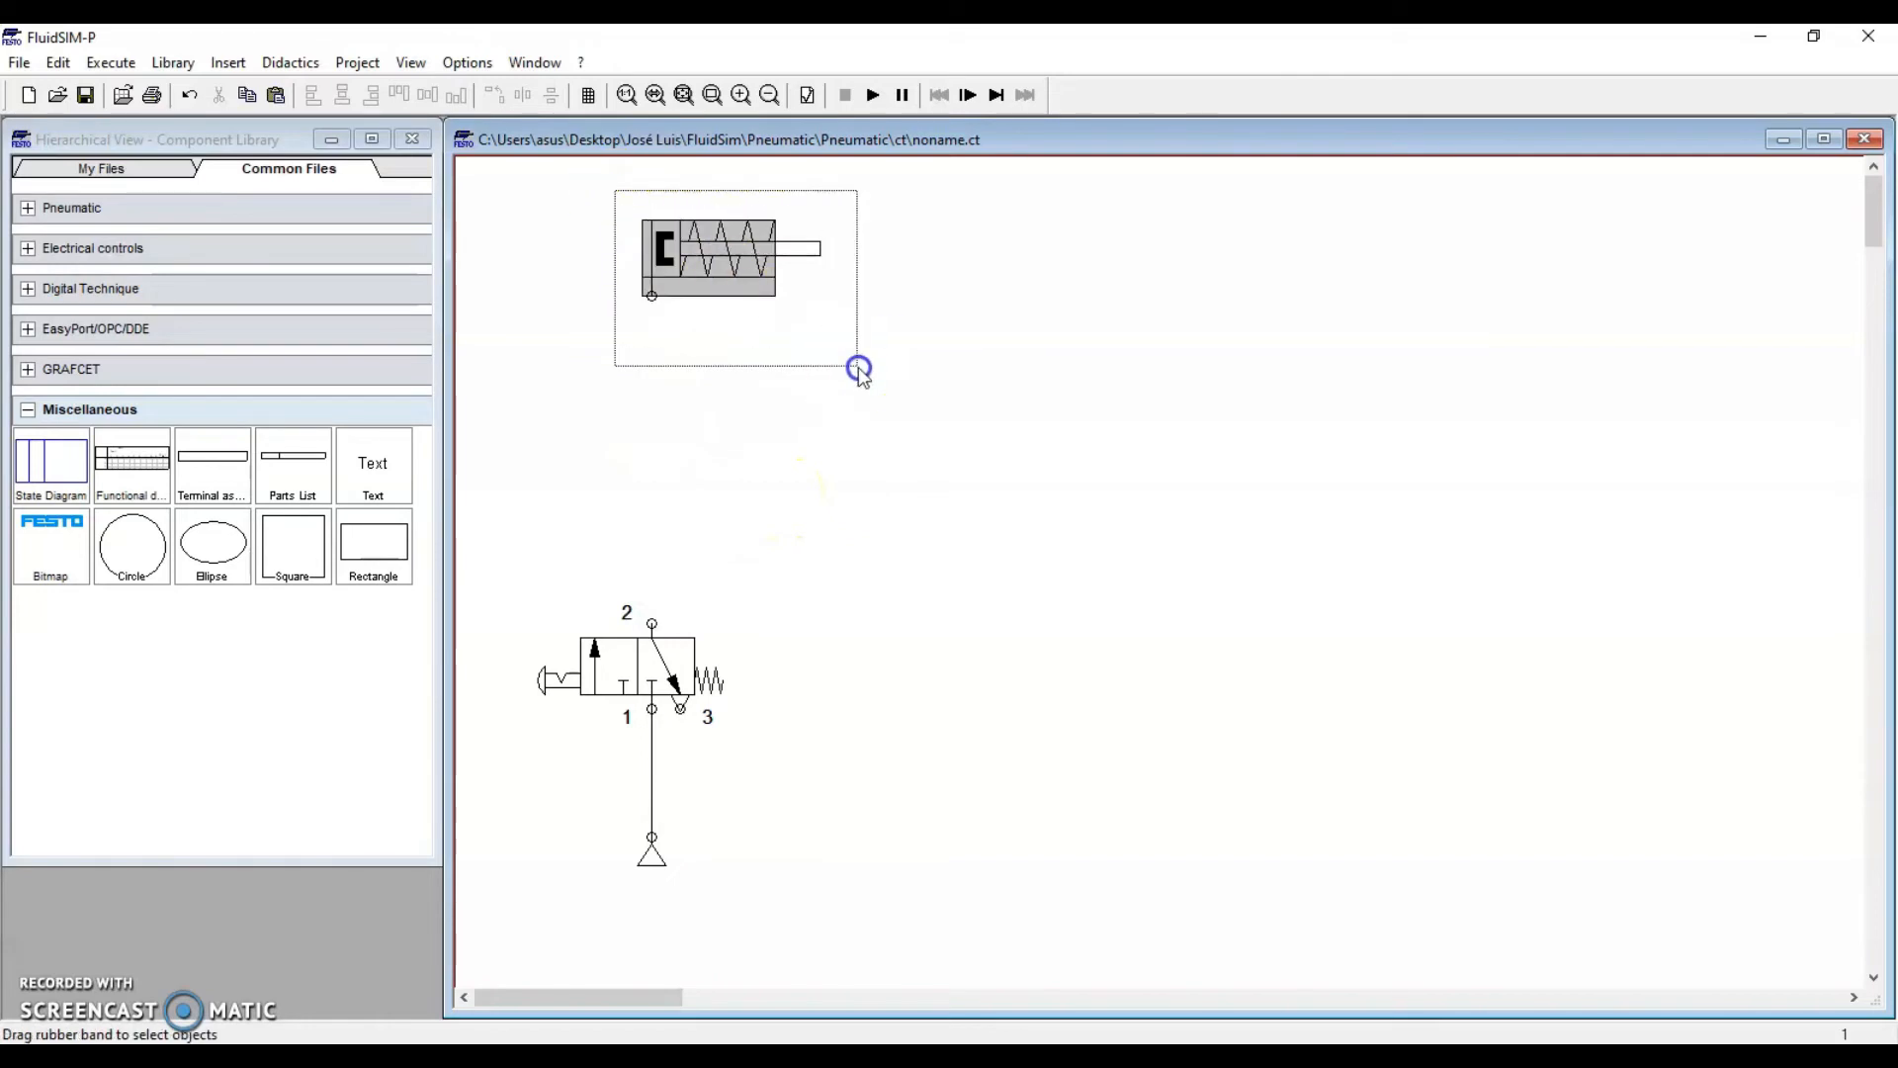
{"action": "left_click_drag", "start_coordinate": [494, 583], "coordinate": [828, 959]}
{"action": "left_click", "coordinate": [720, 689]}
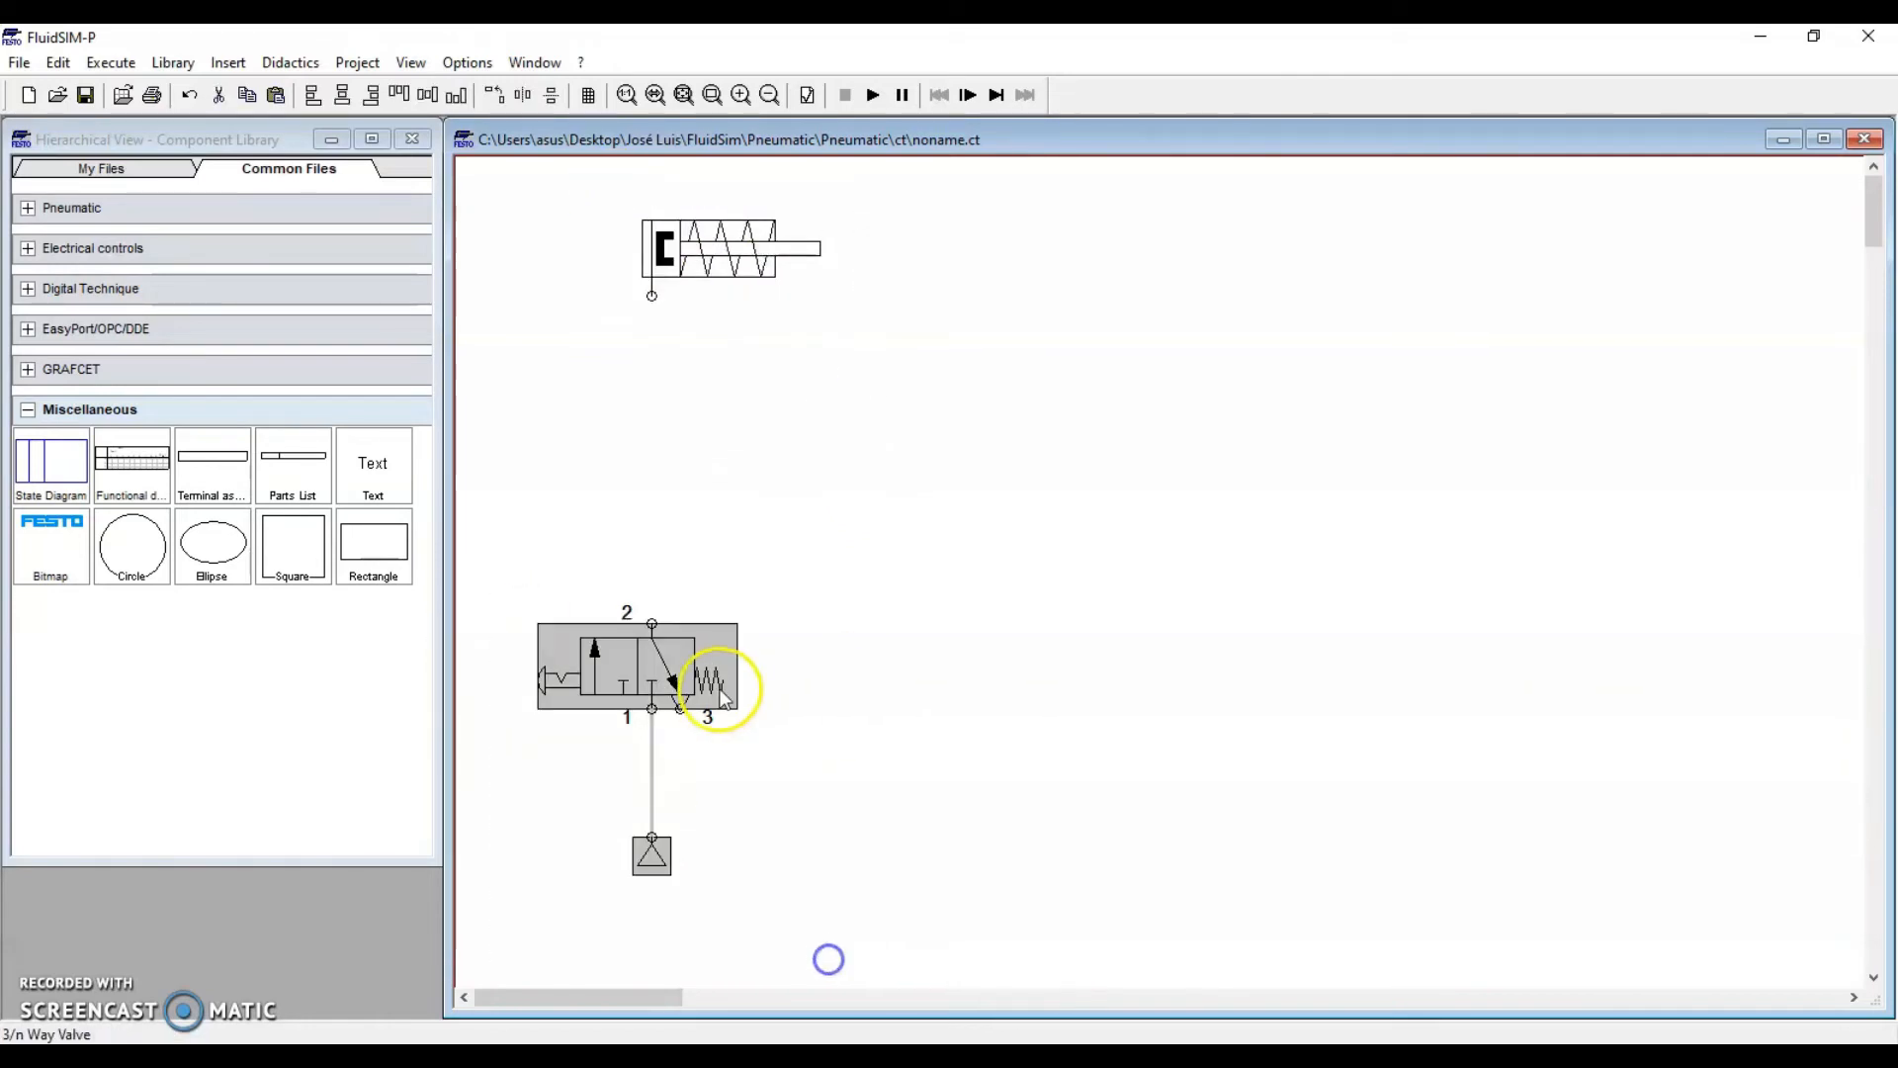
{"action": "left_click", "coordinate": [657, 668]}
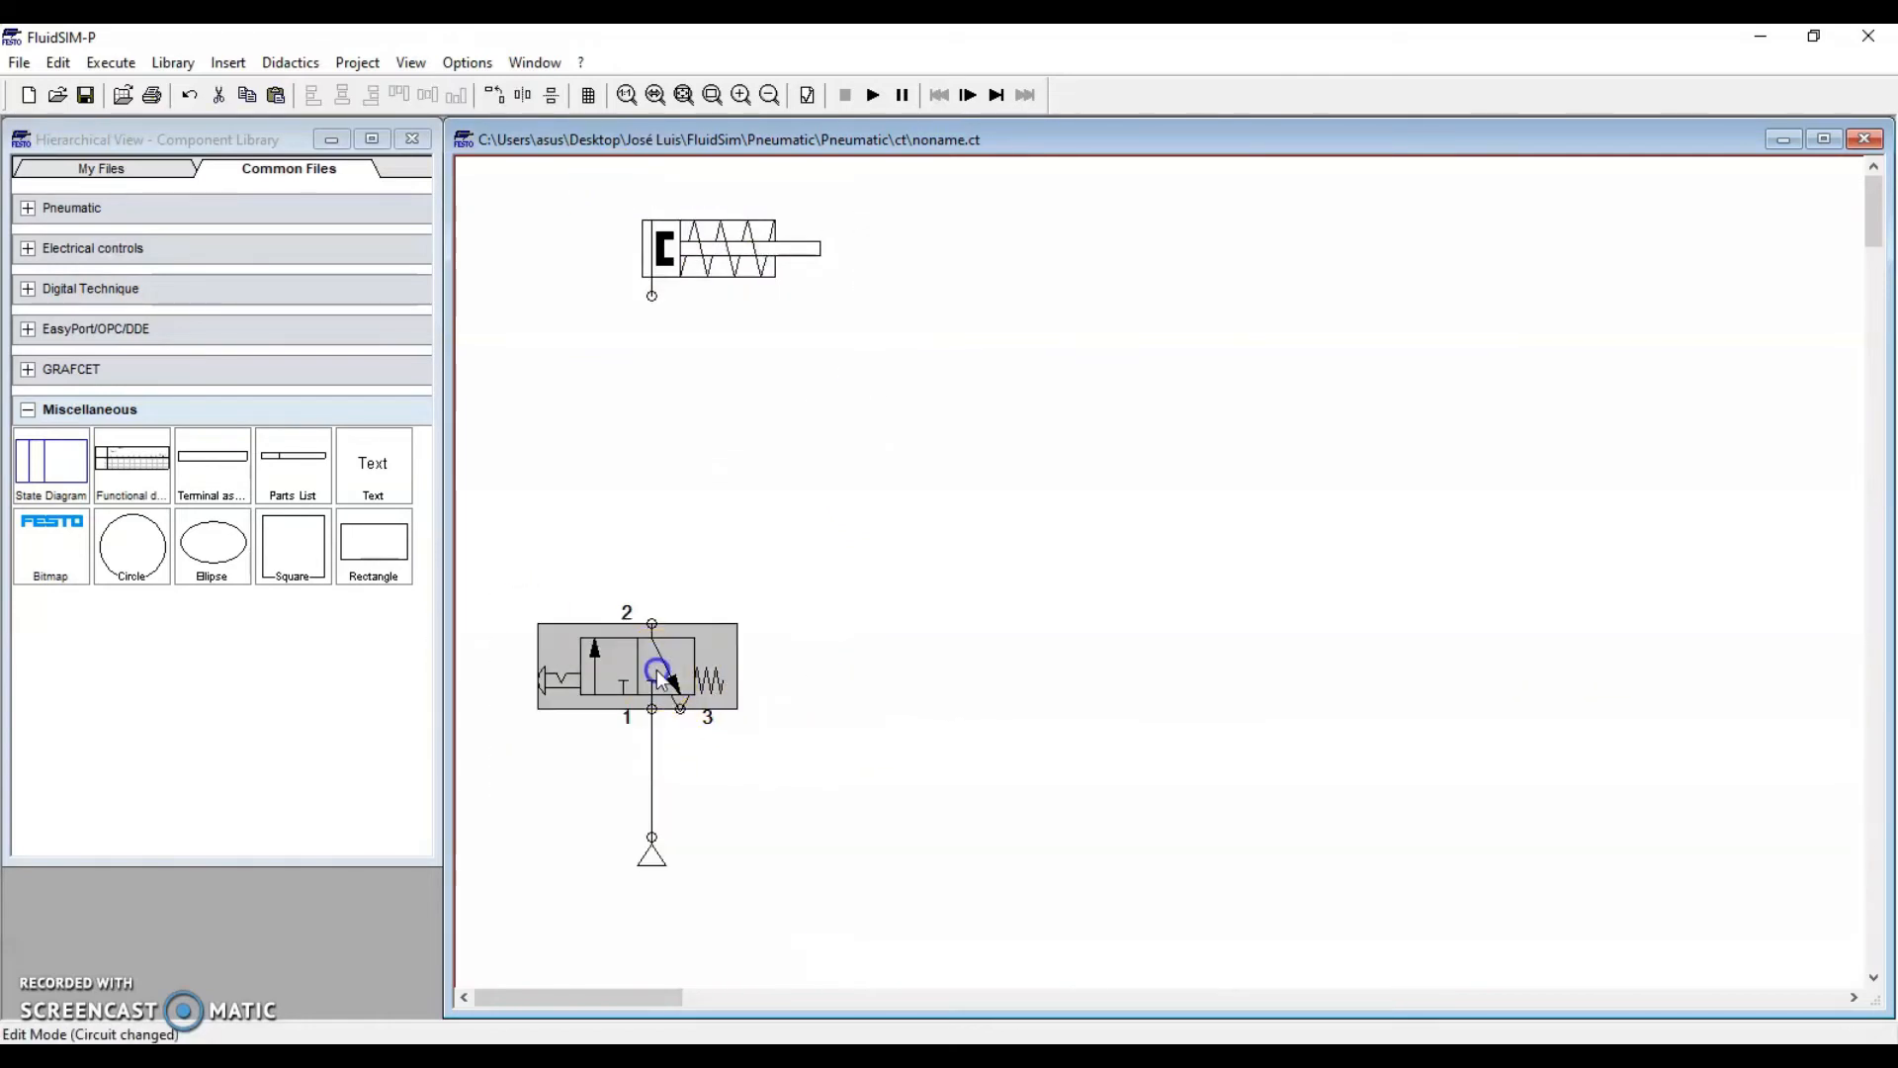
{"action": "left_click", "coordinate": [585, 745]}
{"action": "left_click", "coordinate": [799, 768]}
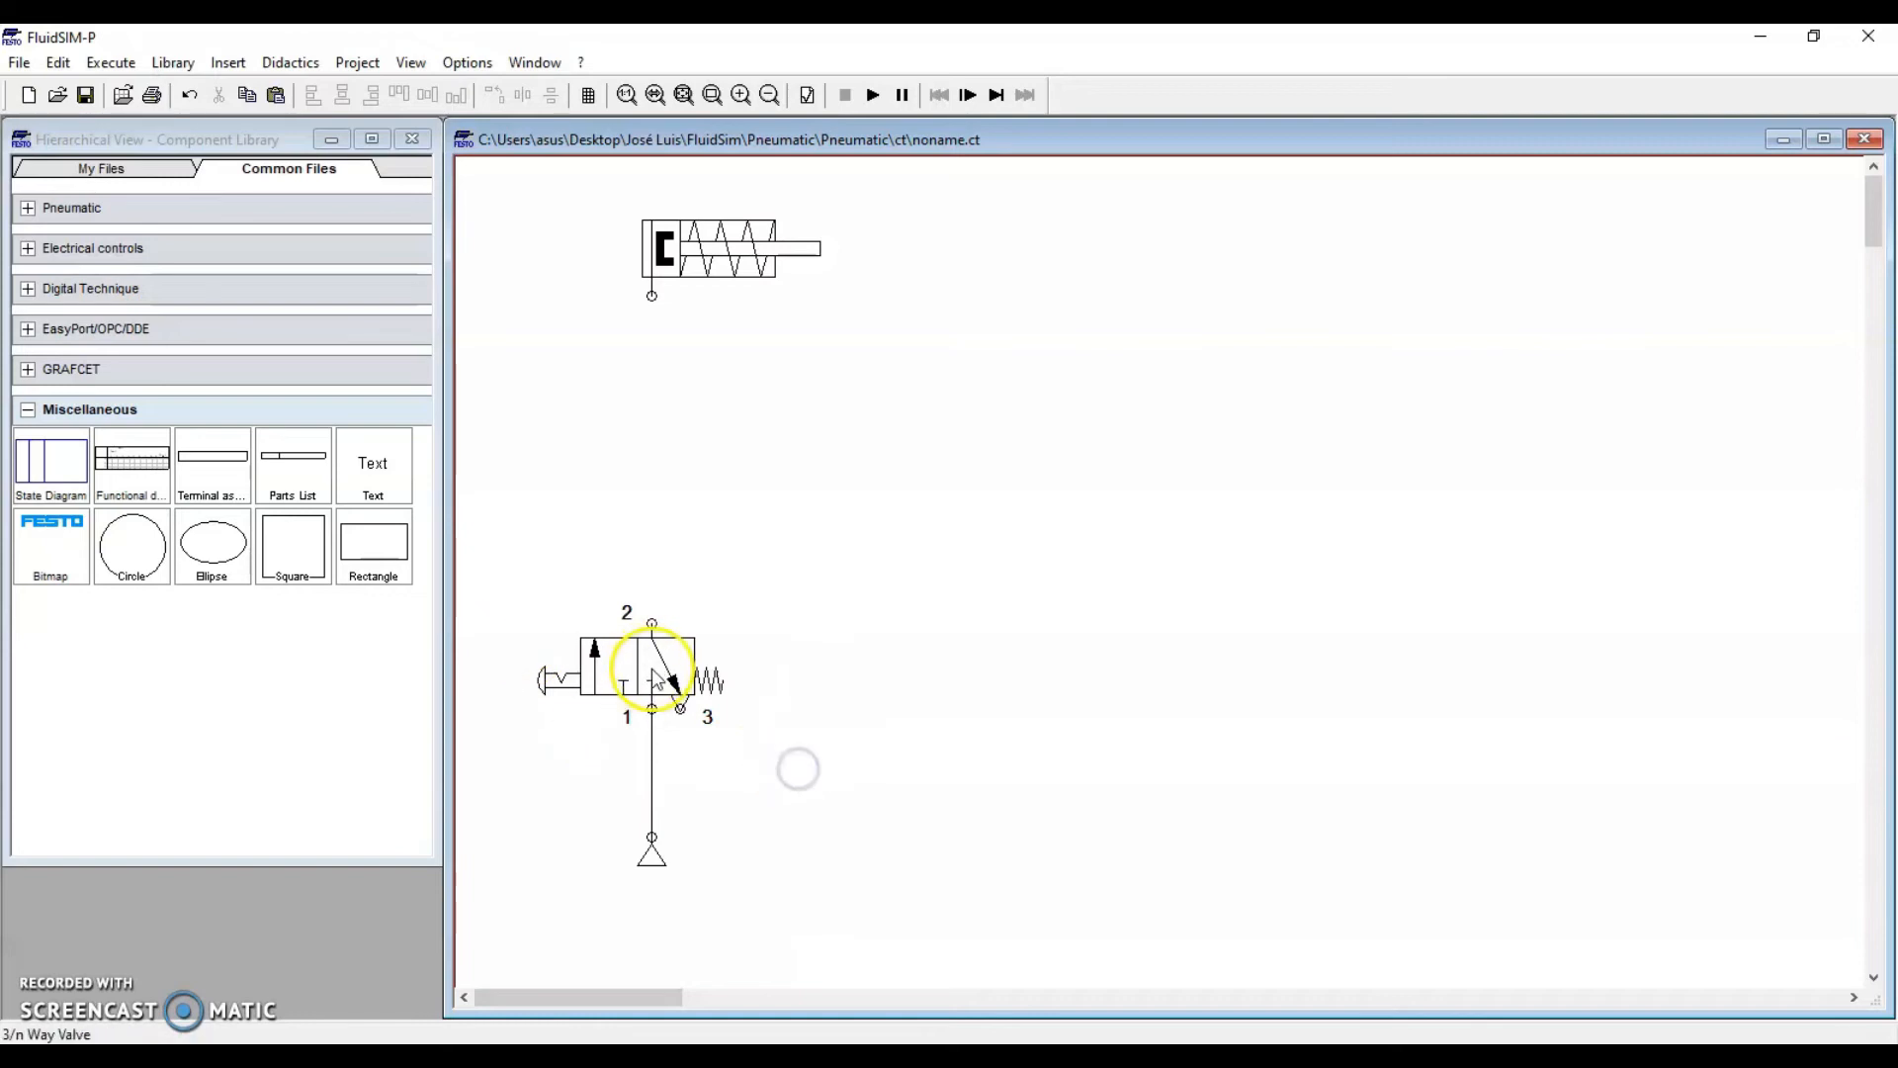
Place a Pneumatic timer valve from Shutoff Valves and Flow Control Valves above the push-button valve
{"action": "left_click", "coordinate": [35, 413]}
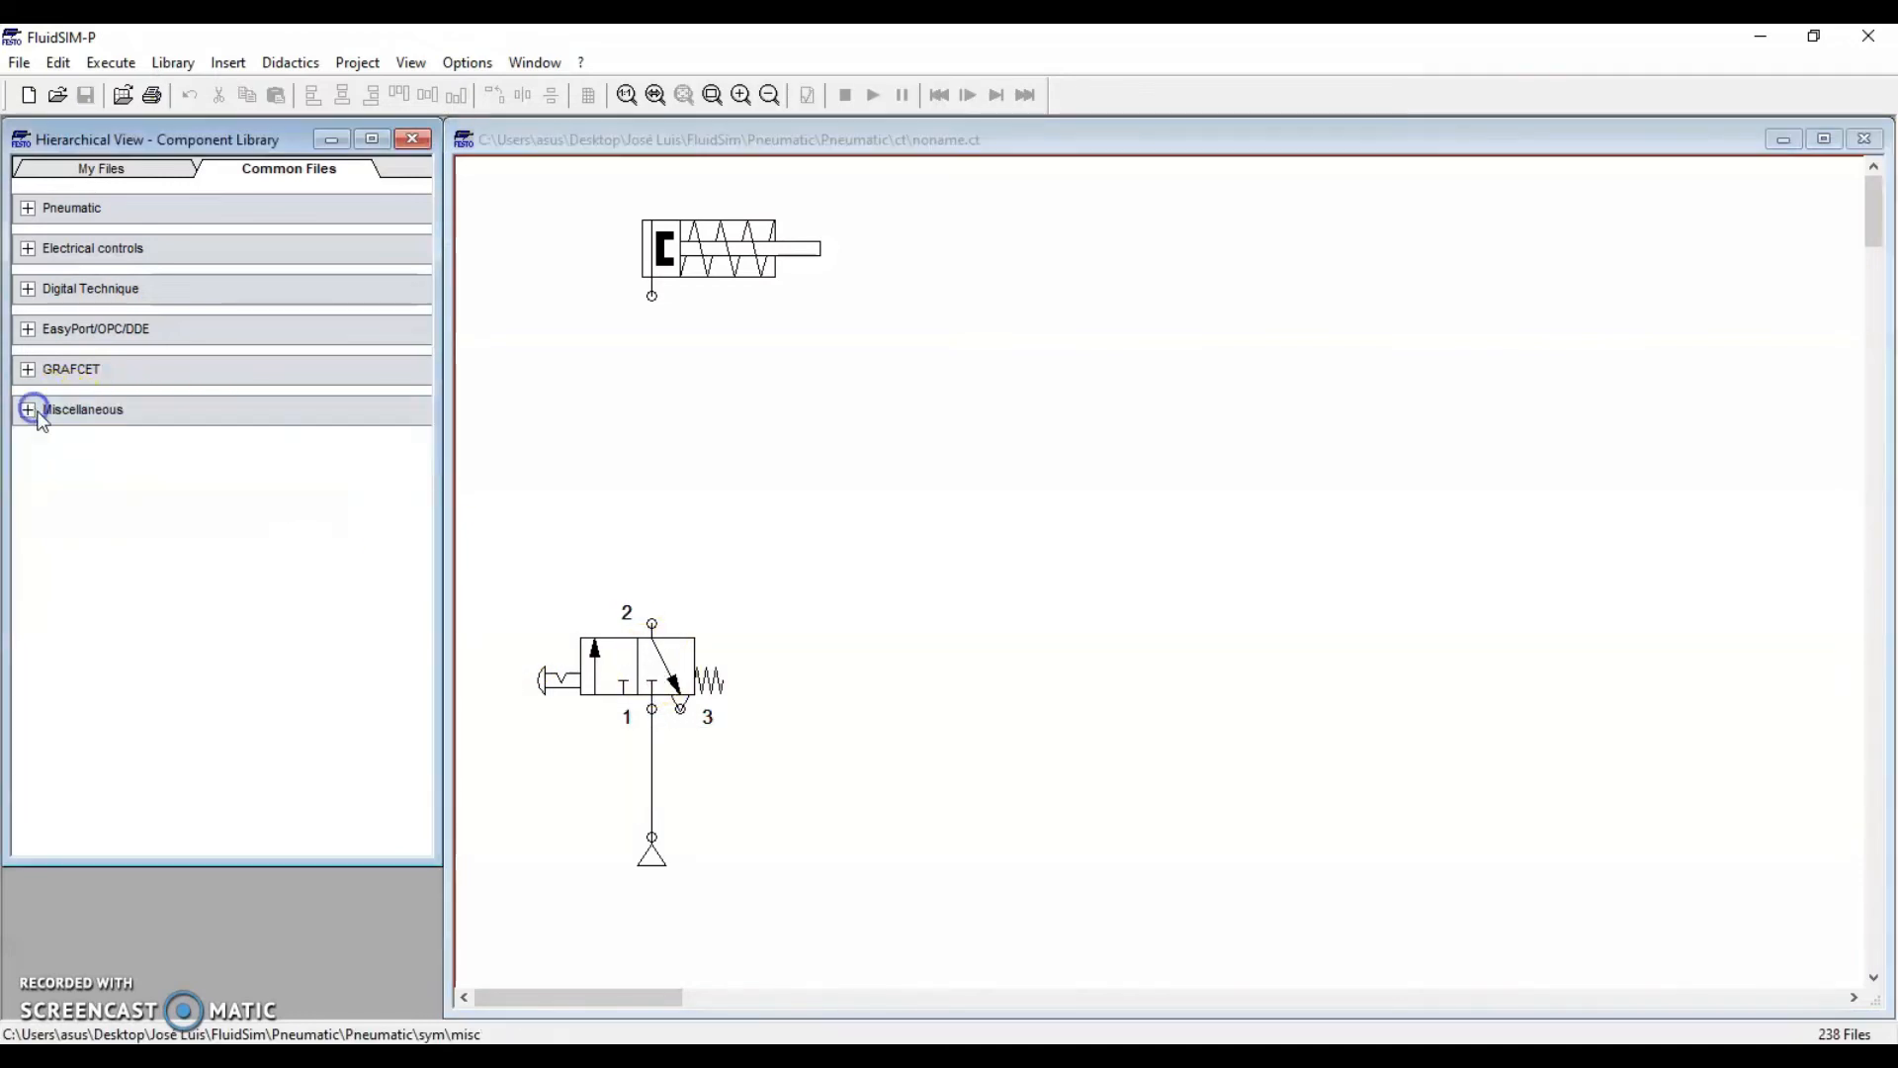
{"action": "left_click", "coordinate": [27, 208]}
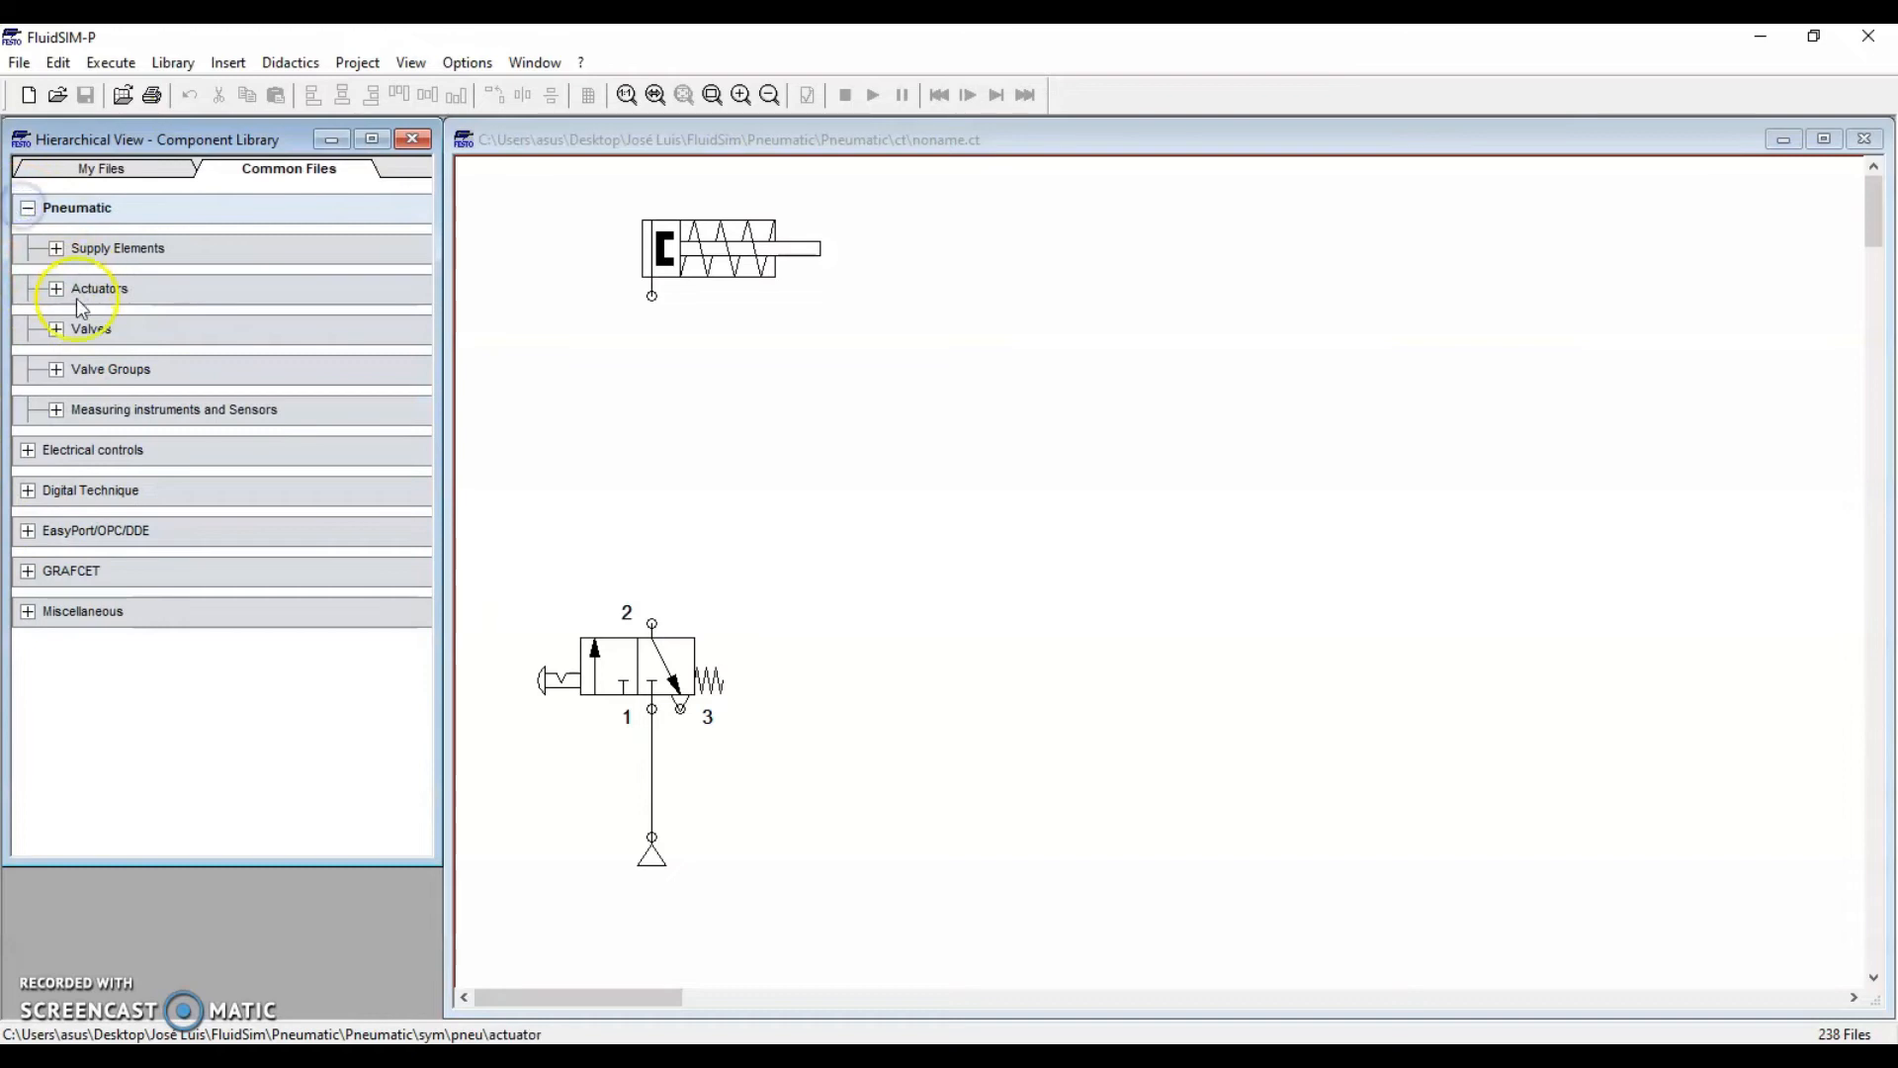
{"action": "left_click", "coordinate": [59, 326]}
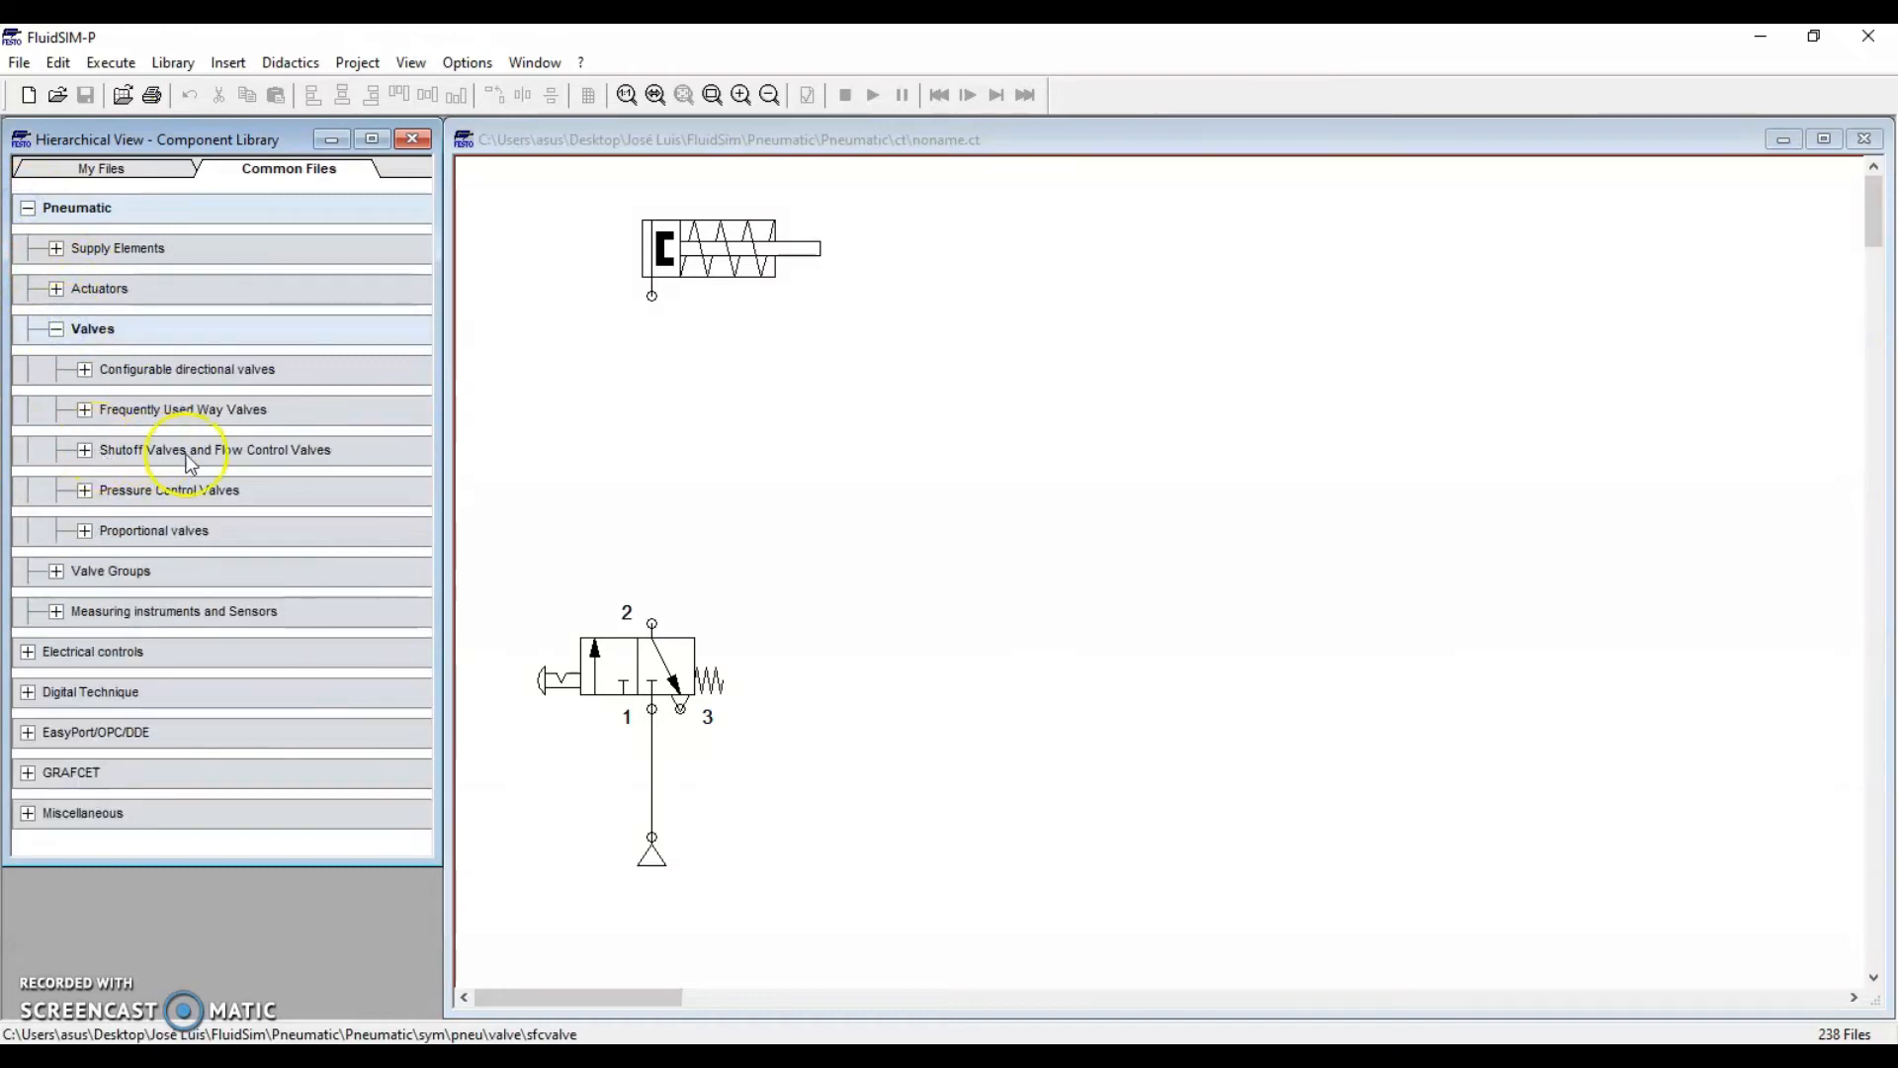
{"action": "left_click", "coordinate": [87, 453]}
{"action": "left_click_drag", "start_coordinate": [132, 500], "coordinate": [646, 462]}
{"action": "left_click", "coordinate": [818, 572]}
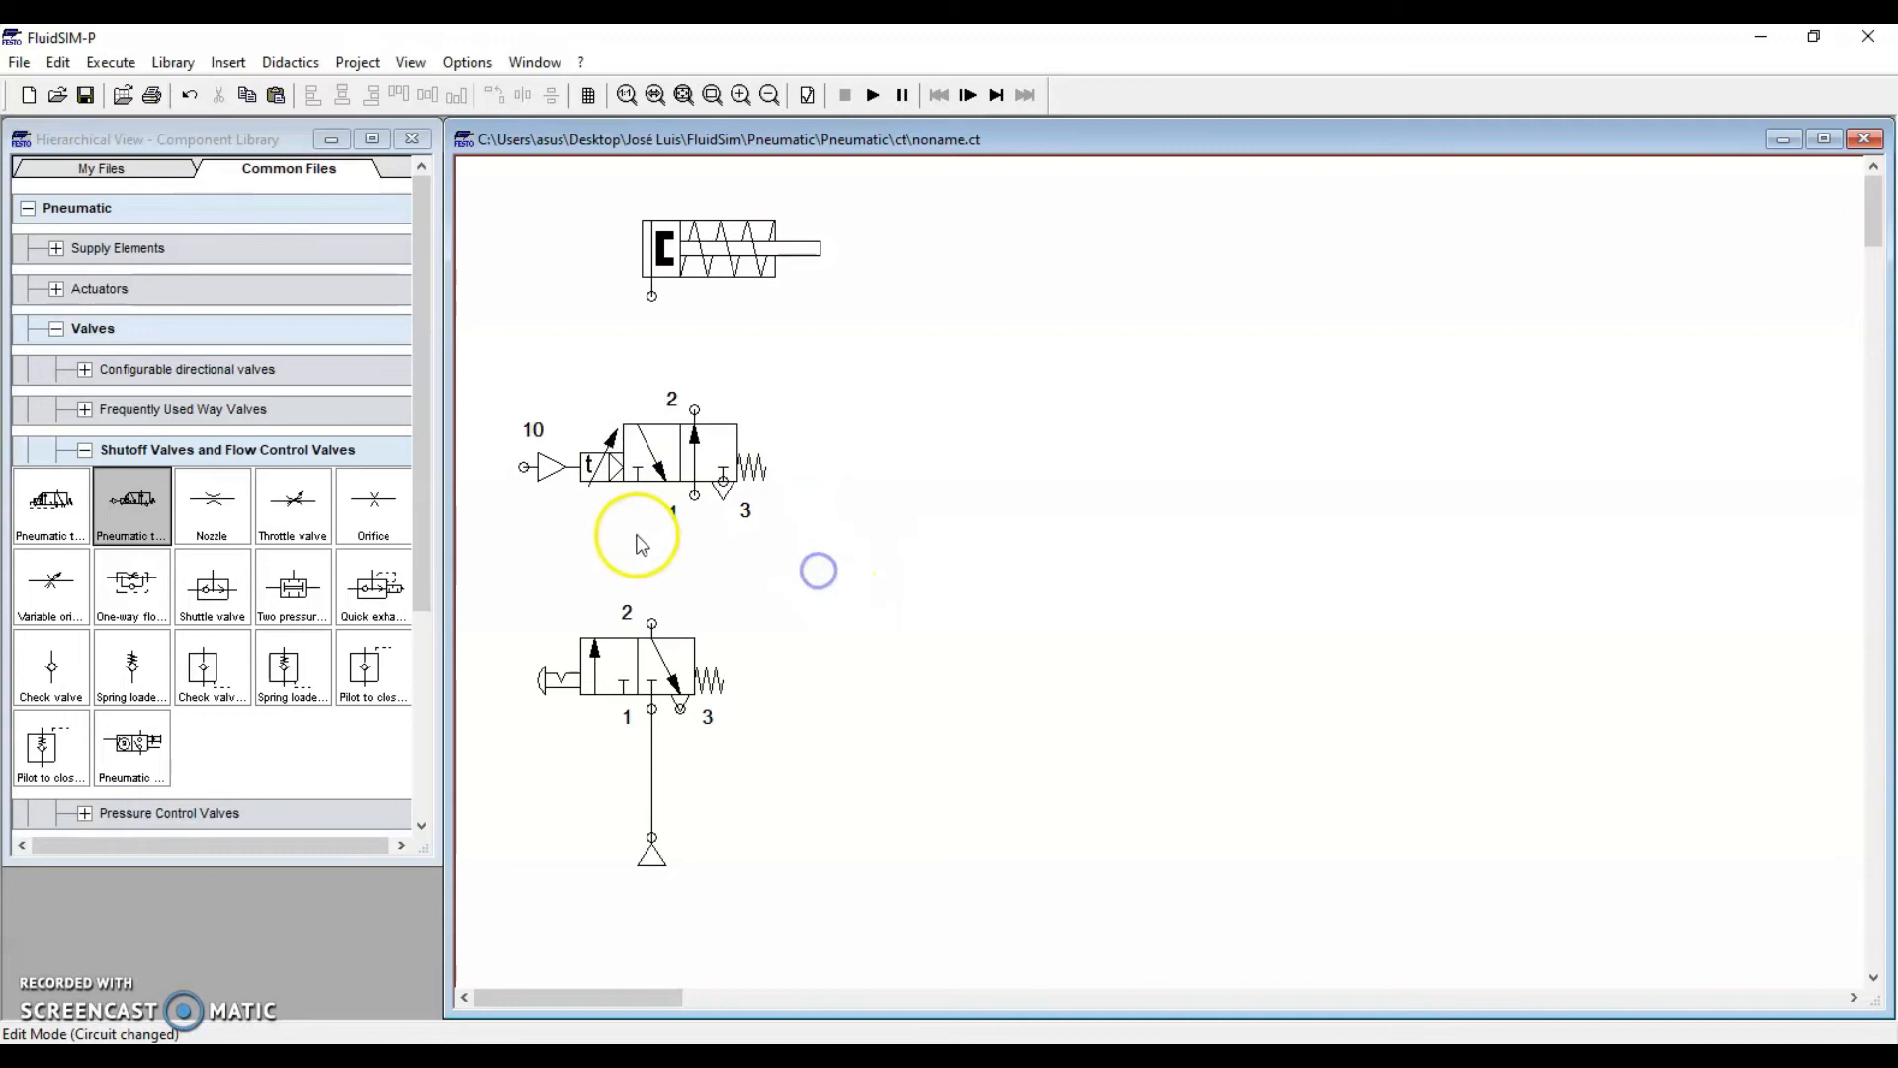
Pipe the timer valve's port 1 to the supply line junction
{"action": "left_click_drag", "start_coordinate": [695, 495], "coordinate": [746, 576]}
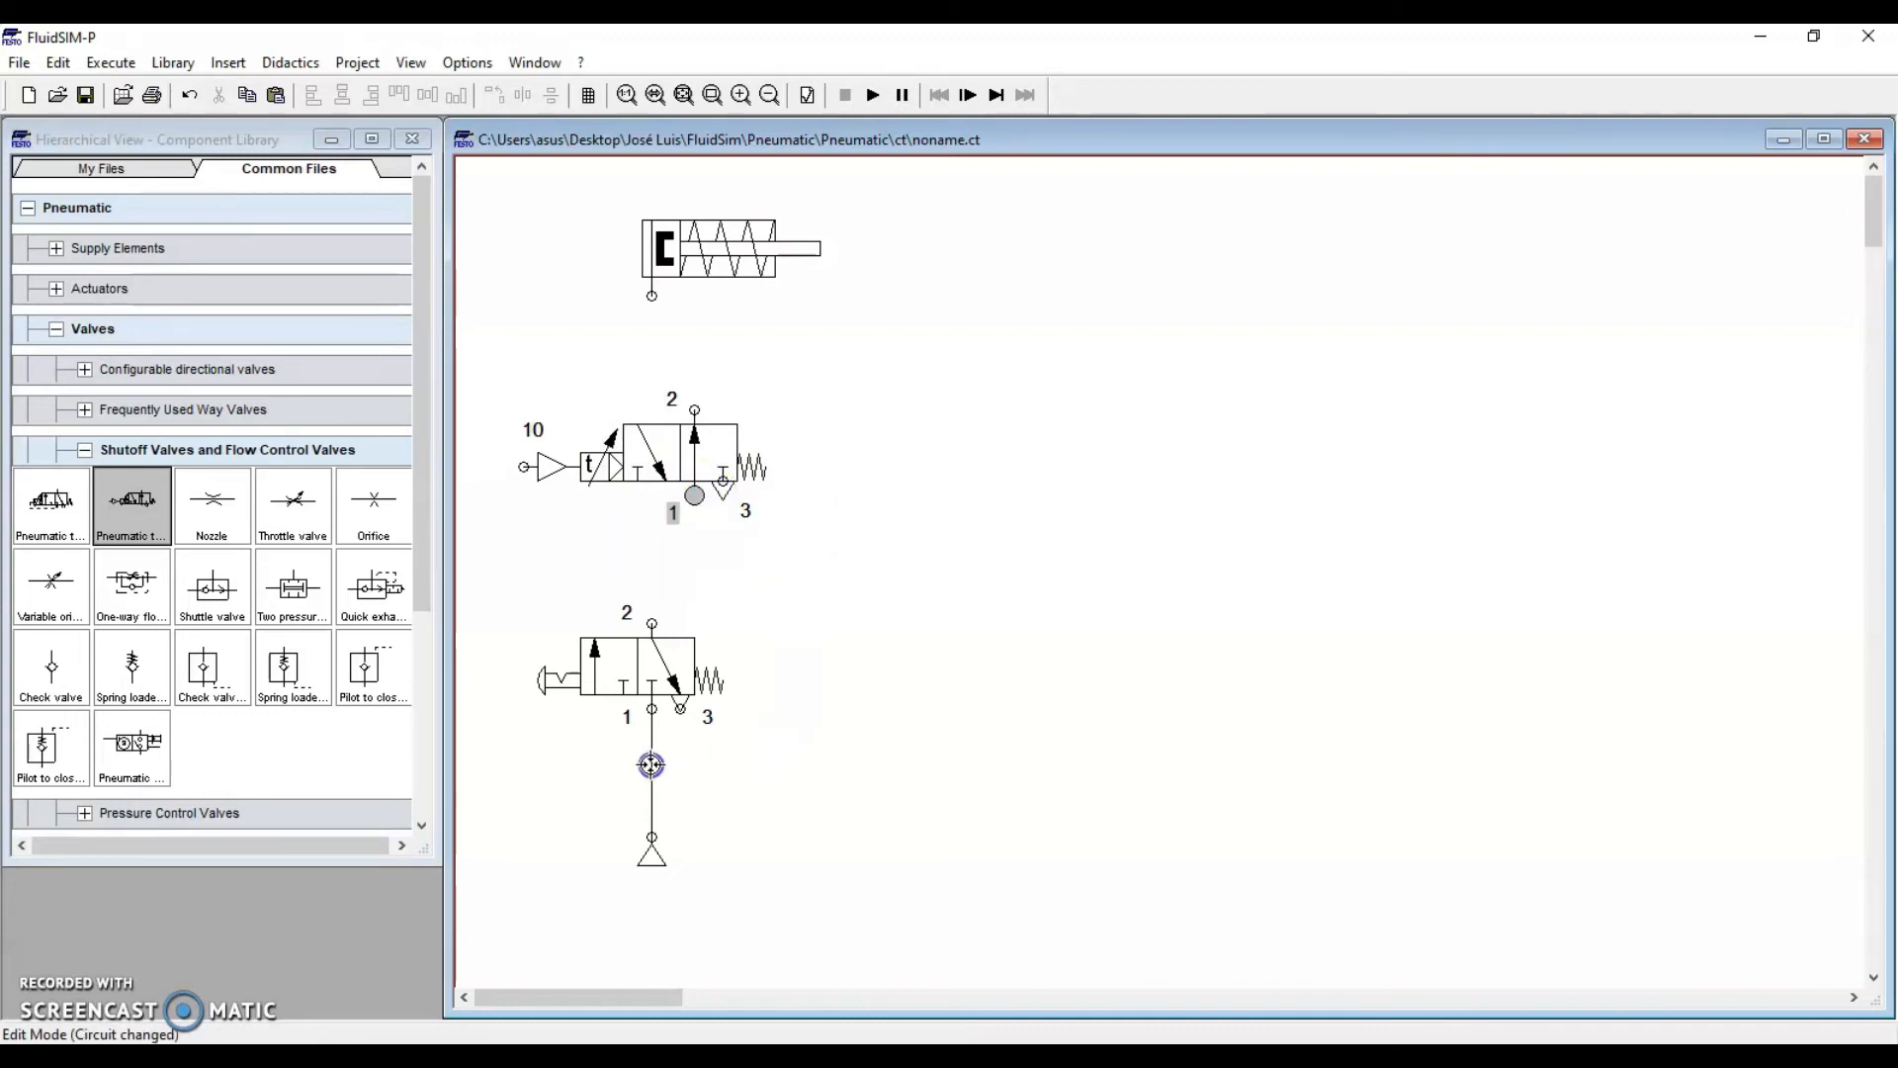
{"action": "left_click_drag", "start_coordinate": [693, 563], "coordinate": [806, 572]}
{"action": "left_click_drag", "start_coordinate": [781, 495], "coordinate": [781, 497]}
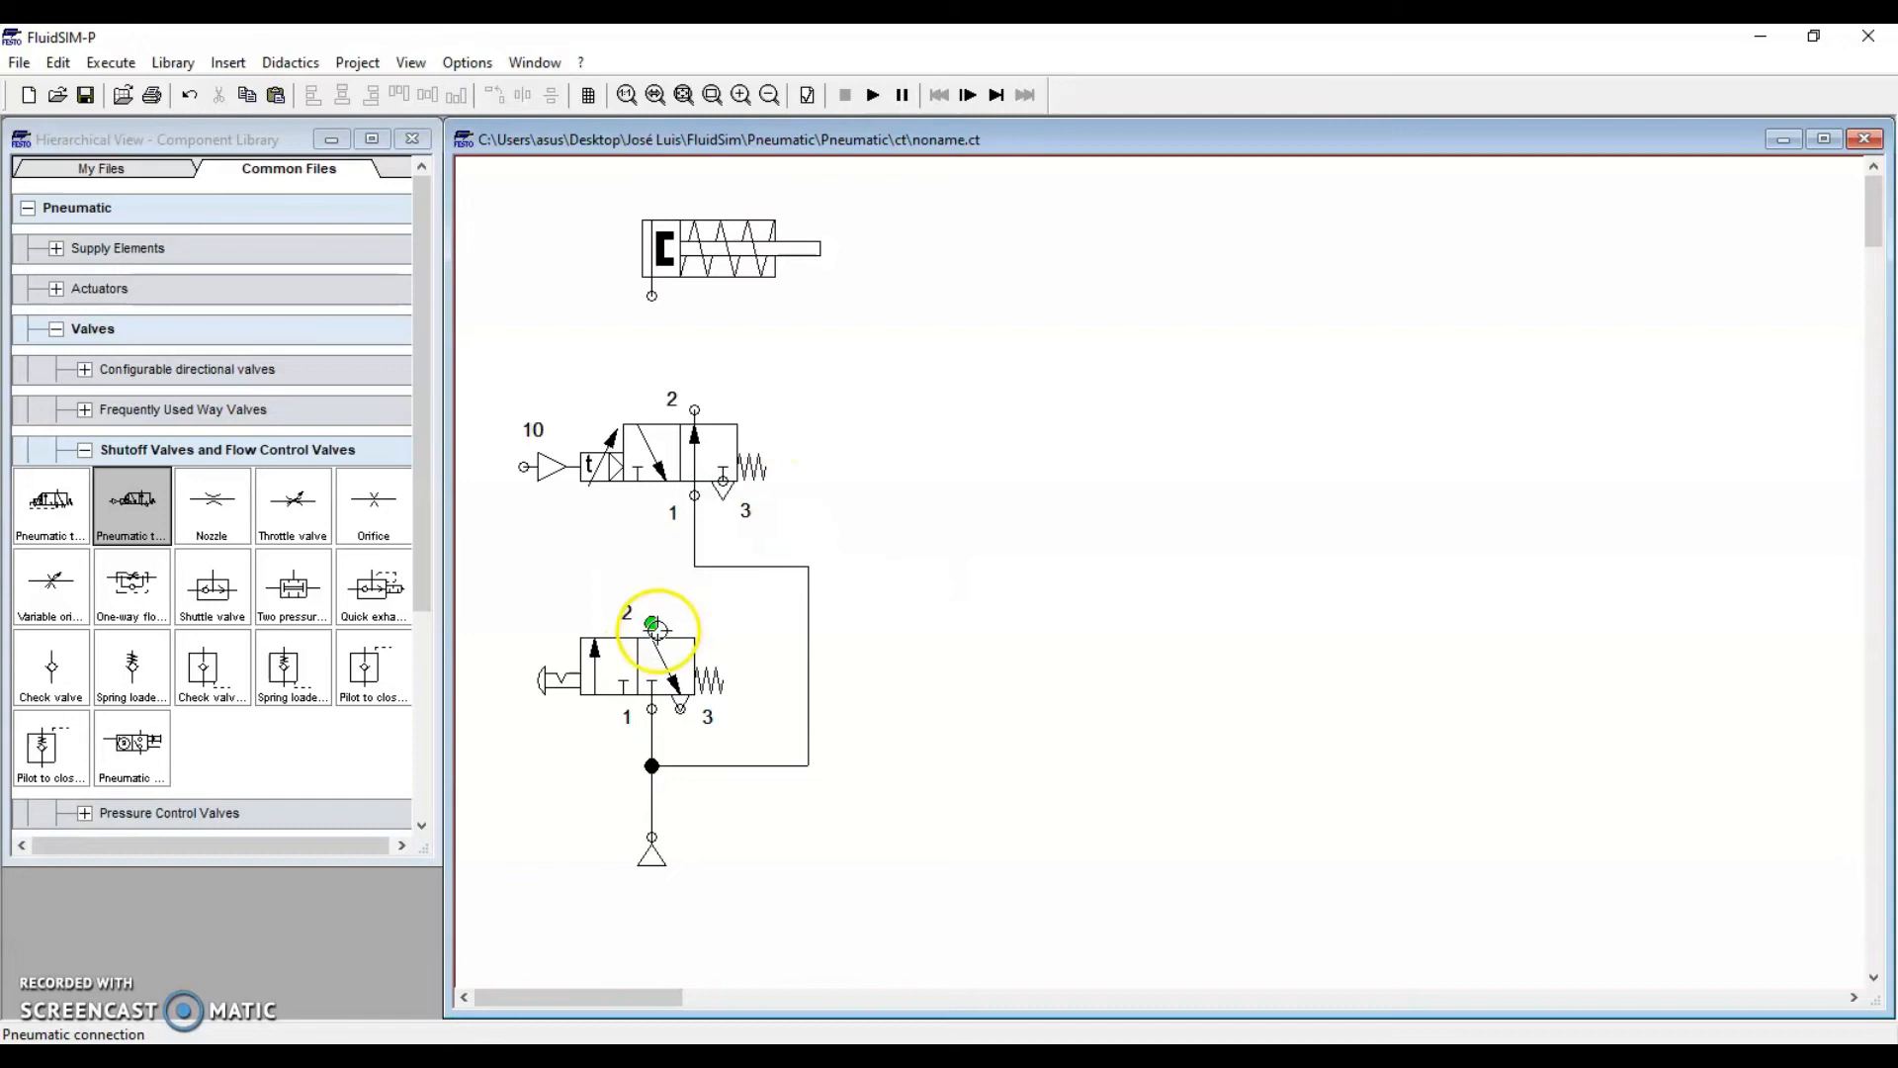
{"action": "left_click", "coordinate": [645, 672]}
{"action": "left_click", "coordinate": [607, 543]}
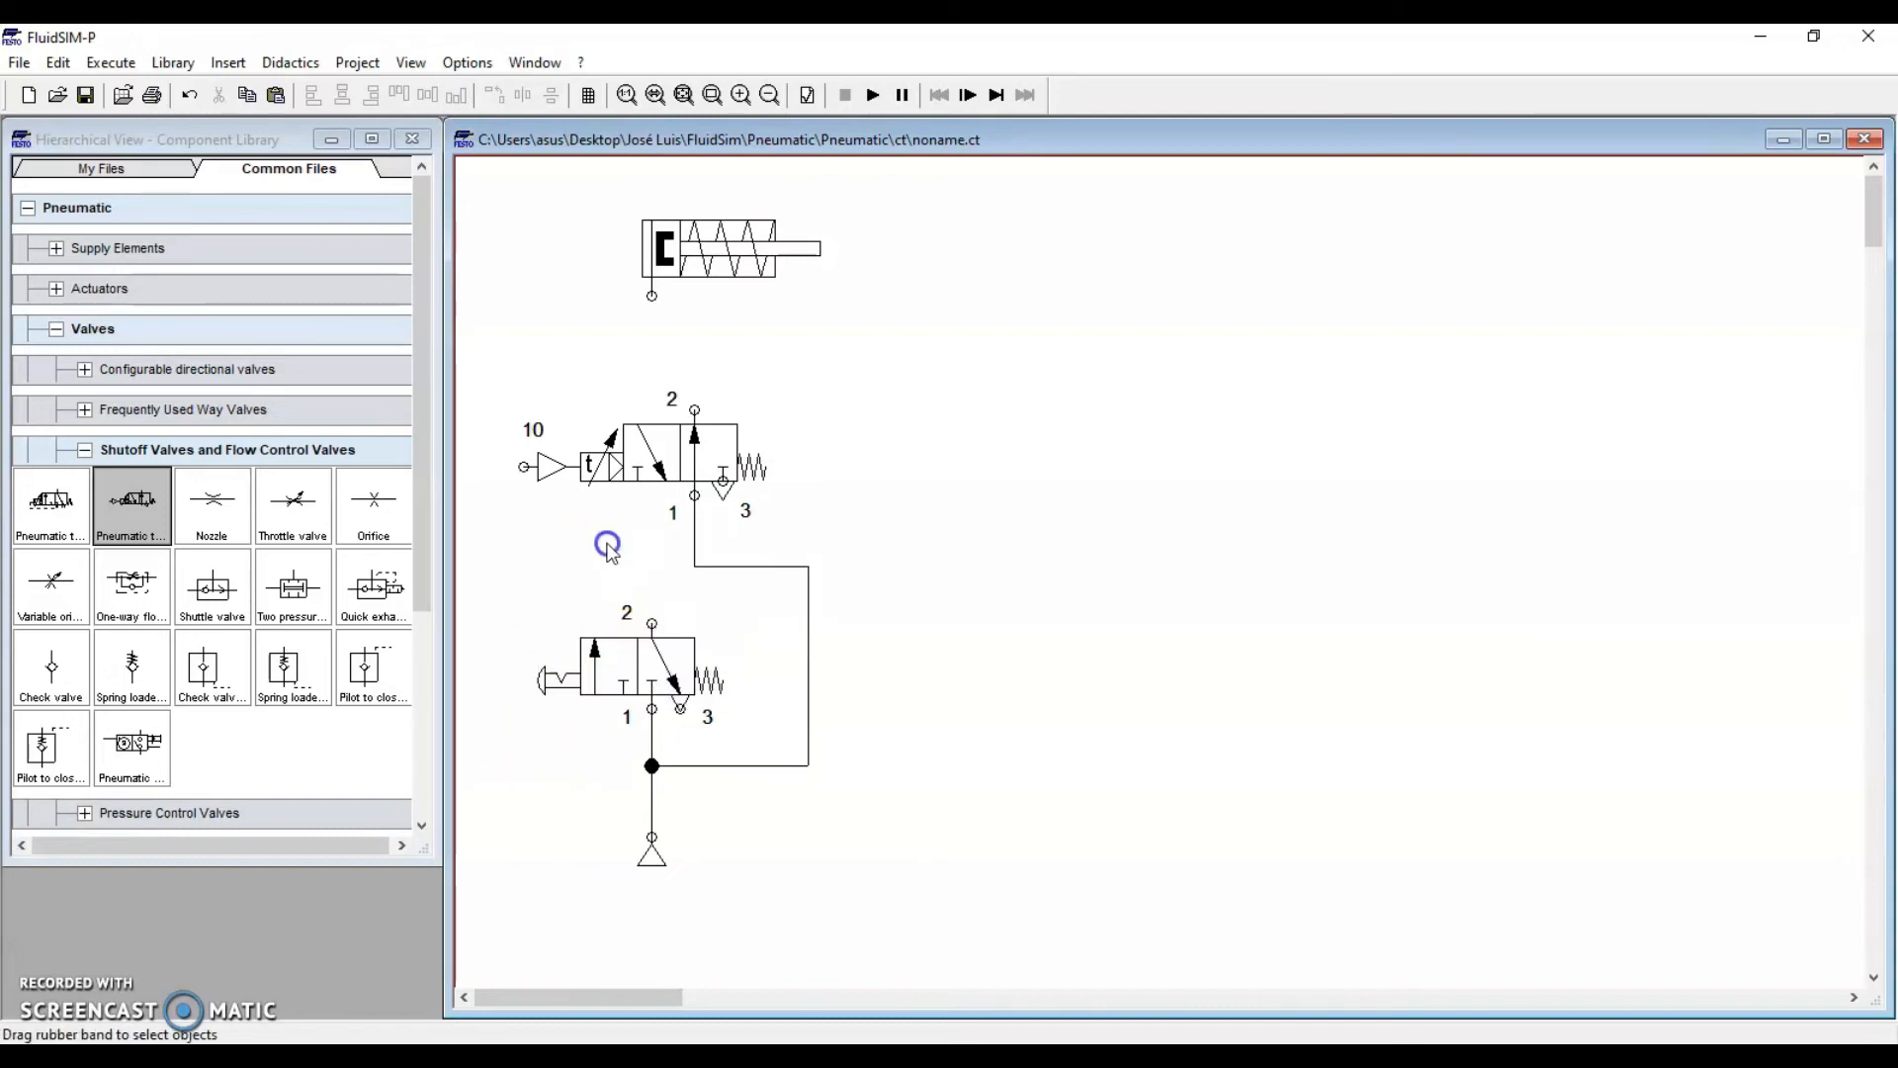
Connect push-button port 2 to the timer's pilot port as a dashed control line
{"action": "left_click", "coordinate": [647, 619]}
{"action": "left_click_drag", "start_coordinate": [515, 471], "coordinate": [515, 472]}
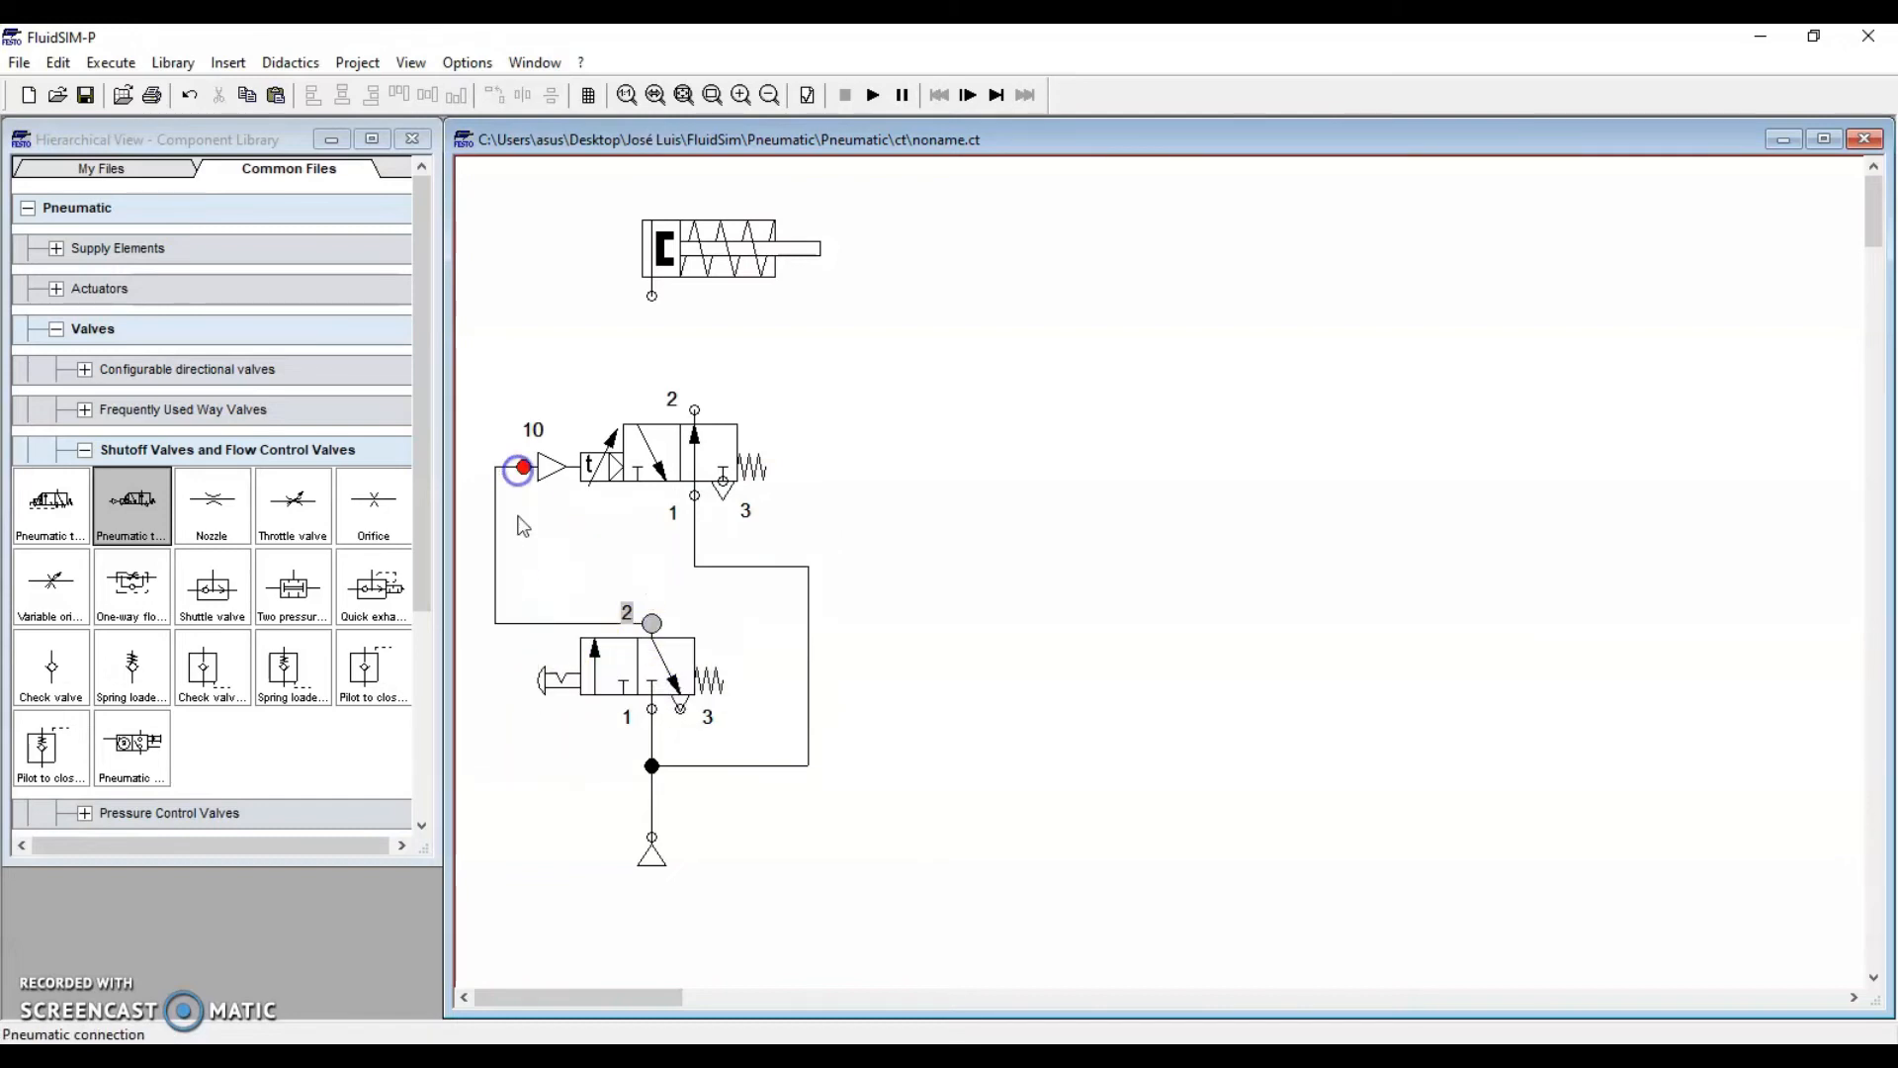
{"action": "left_click_drag", "start_coordinate": [557, 628], "coordinate": [550, 540]}
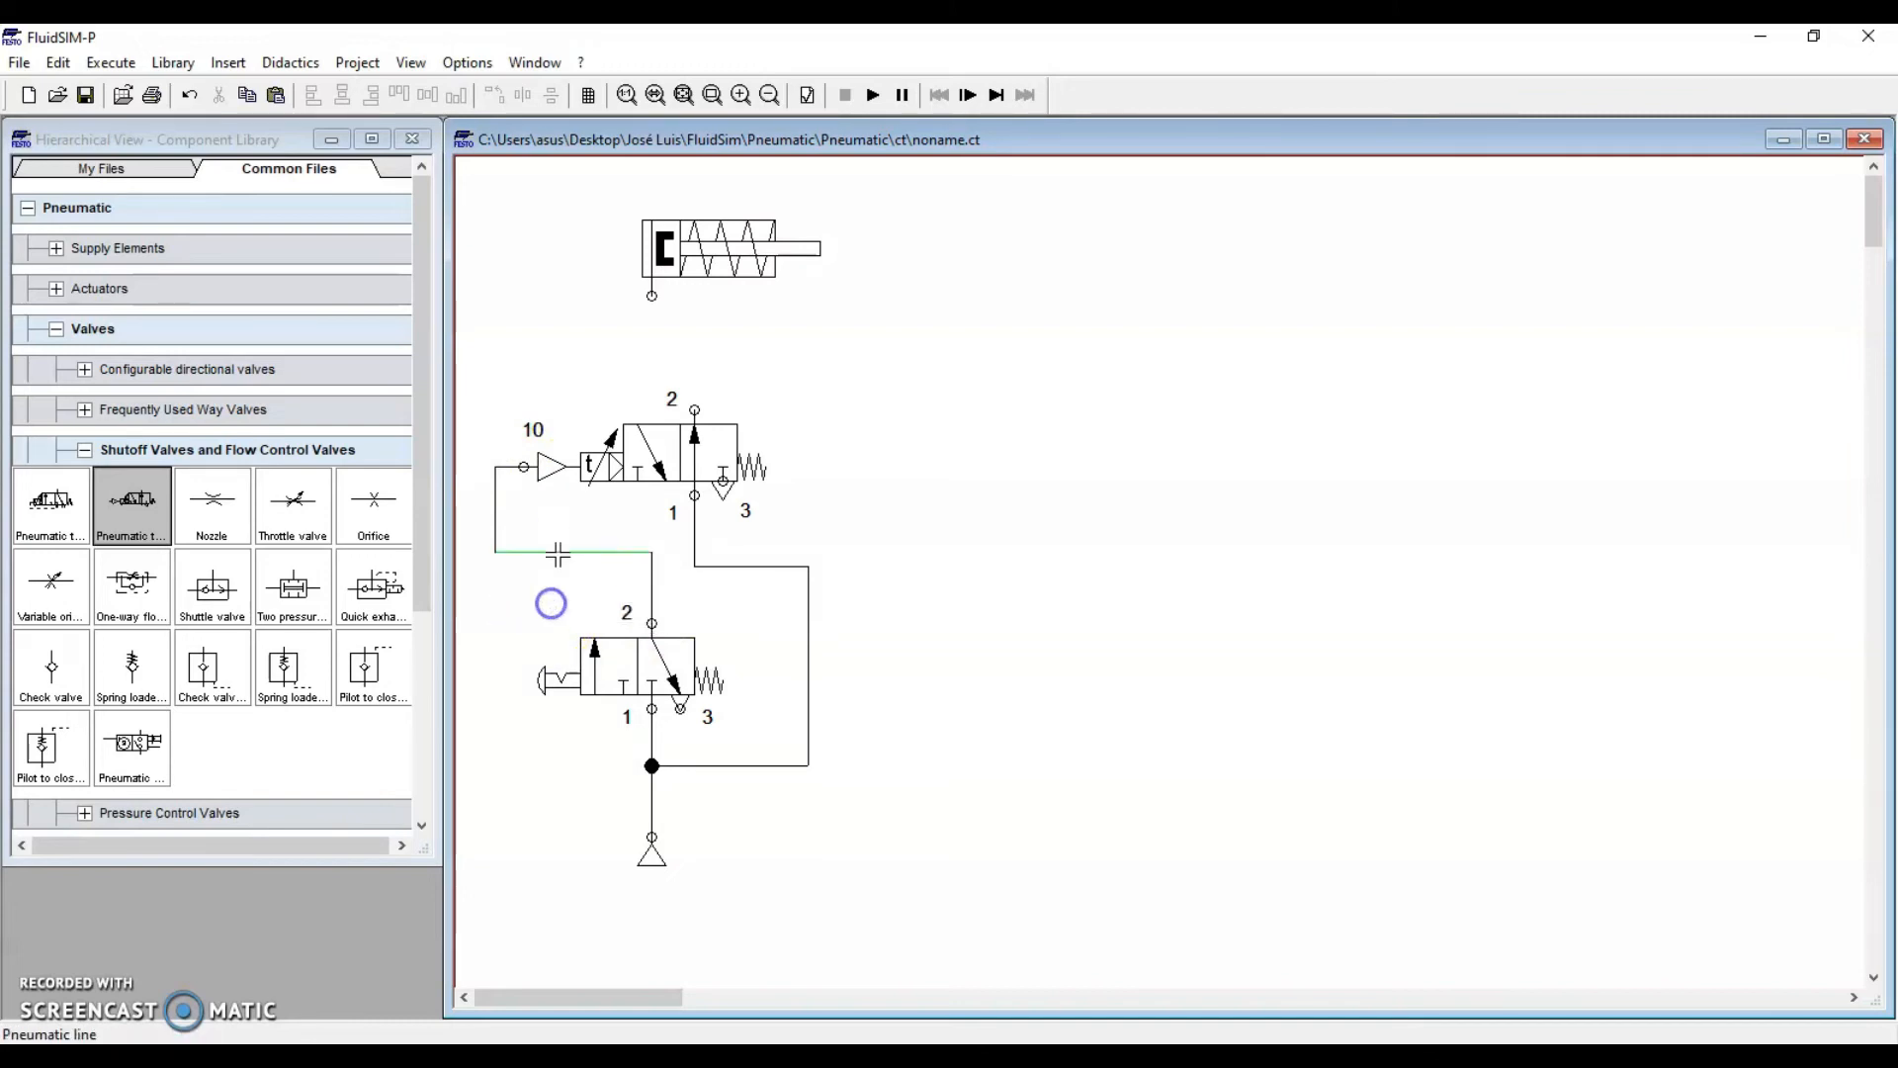
{"action": "double_click", "coordinate": [558, 550]}
{"action": "left_click", "coordinate": [870, 608]}
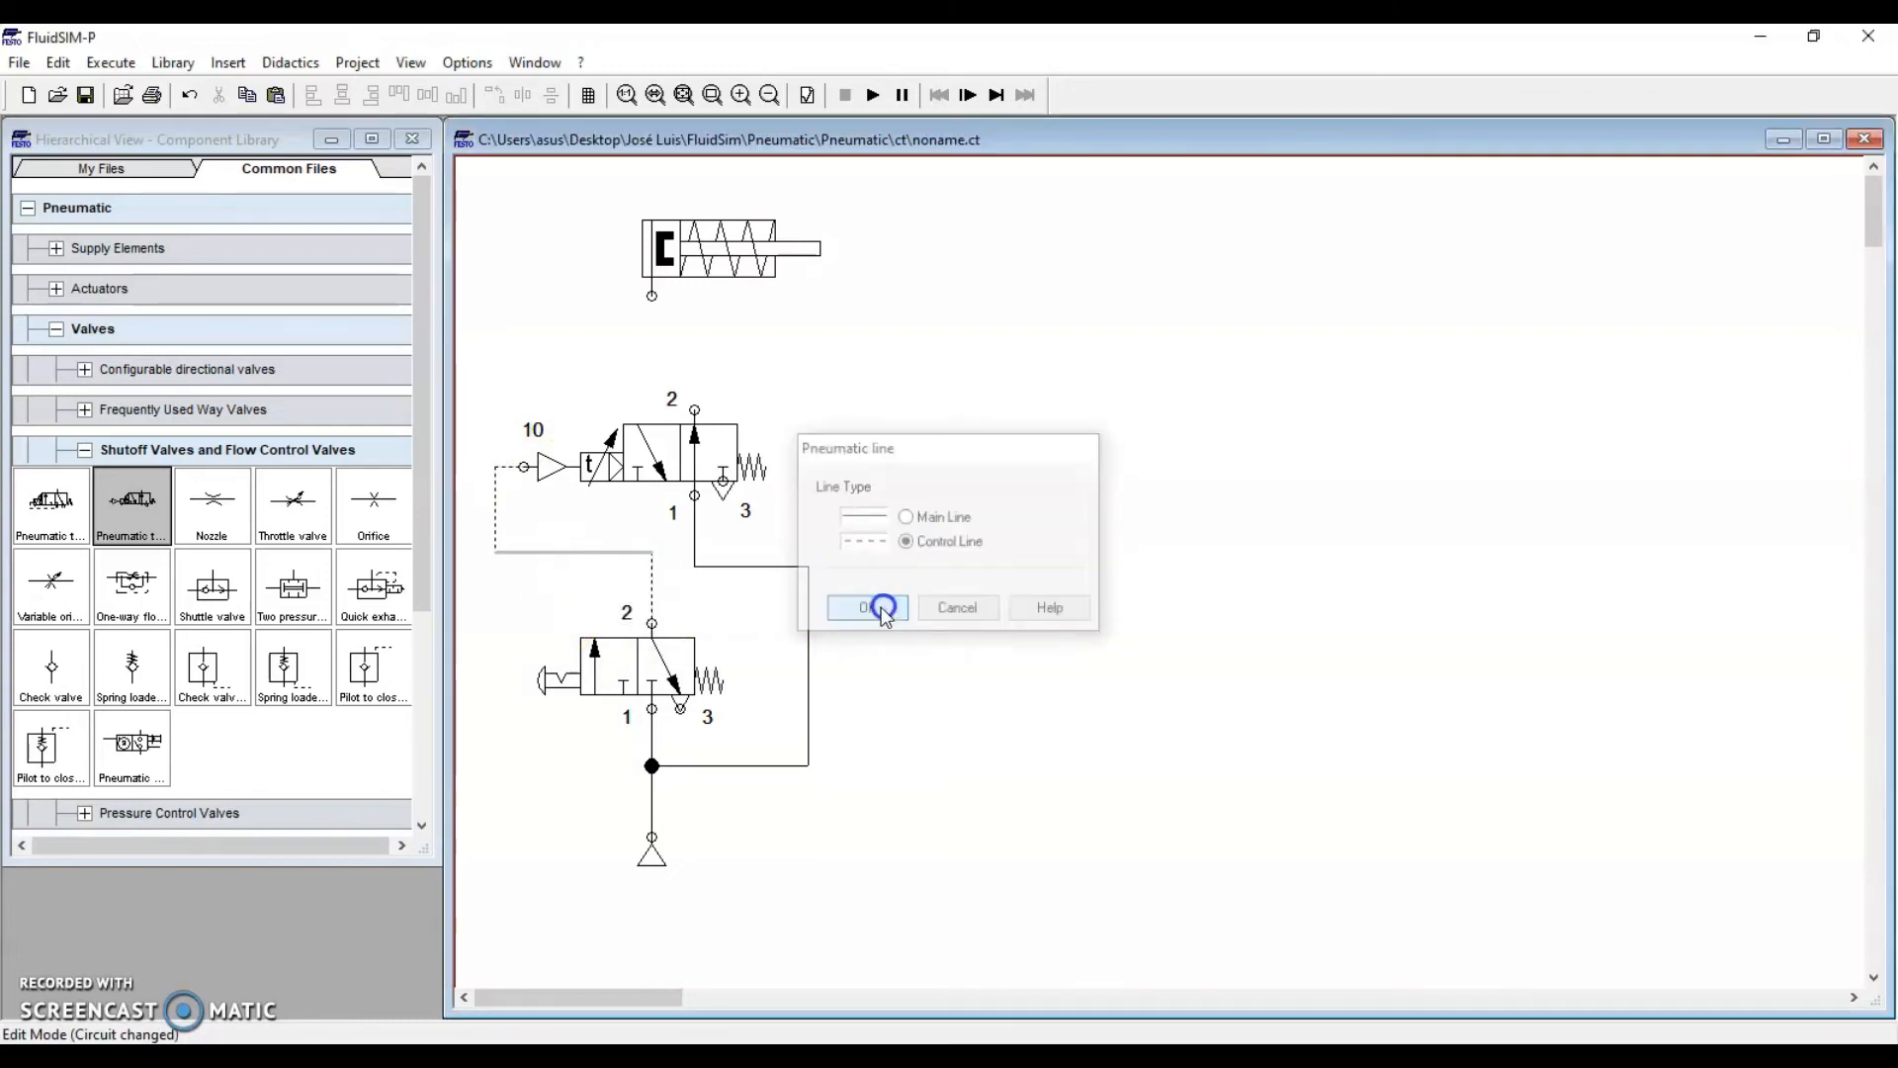
Connect the timer valve's port 2 to the cylinder's port
{"action": "left_click", "coordinate": [675, 497]}
{"action": "left_click", "coordinate": [833, 450]}
{"action": "left_click", "coordinate": [695, 408]}
{"action": "left_click_drag", "start_coordinate": [660, 301], "coordinate": [695, 408]}
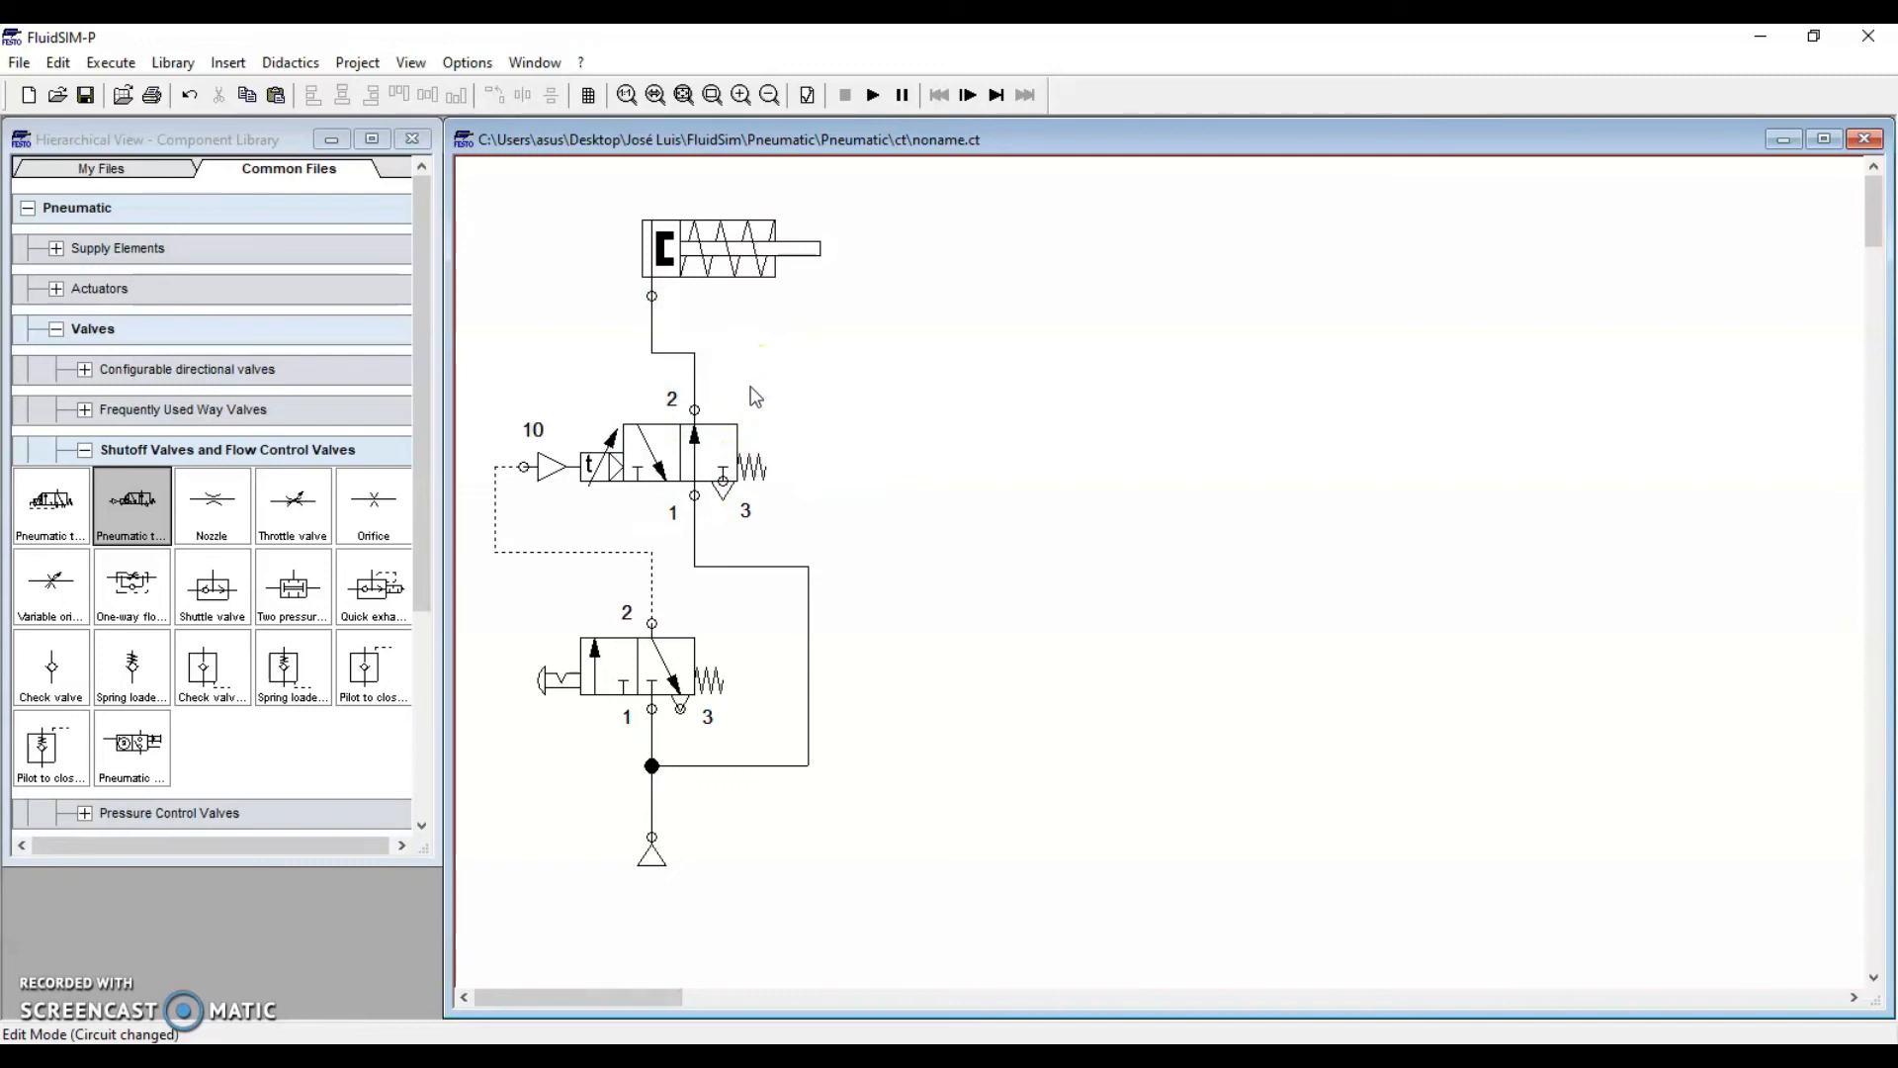
Collapse Shutoff Valves, Valves and Pneumatic in the library tree and review the finished circuit
{"action": "left_click", "coordinate": [84, 449]}
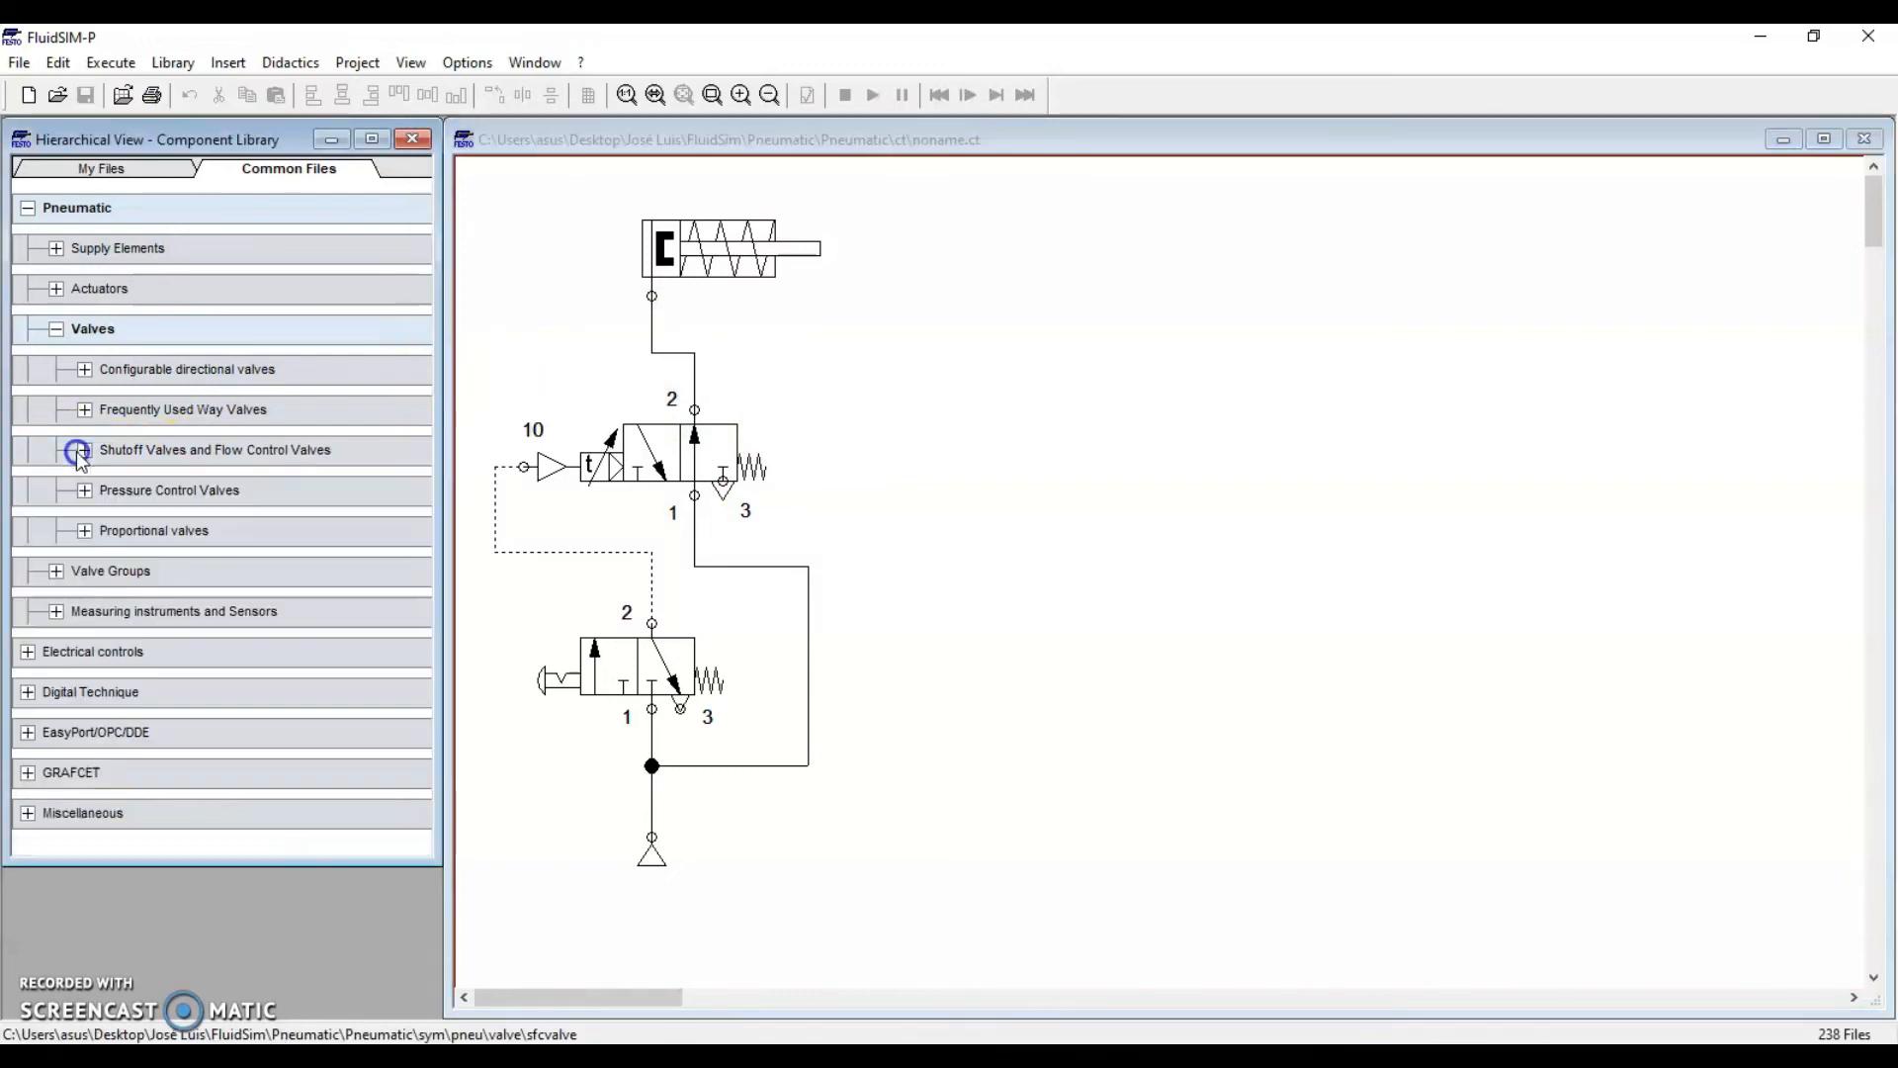
{"action": "left_click", "coordinate": [56, 328]}
{"action": "left_click", "coordinate": [28, 207]}
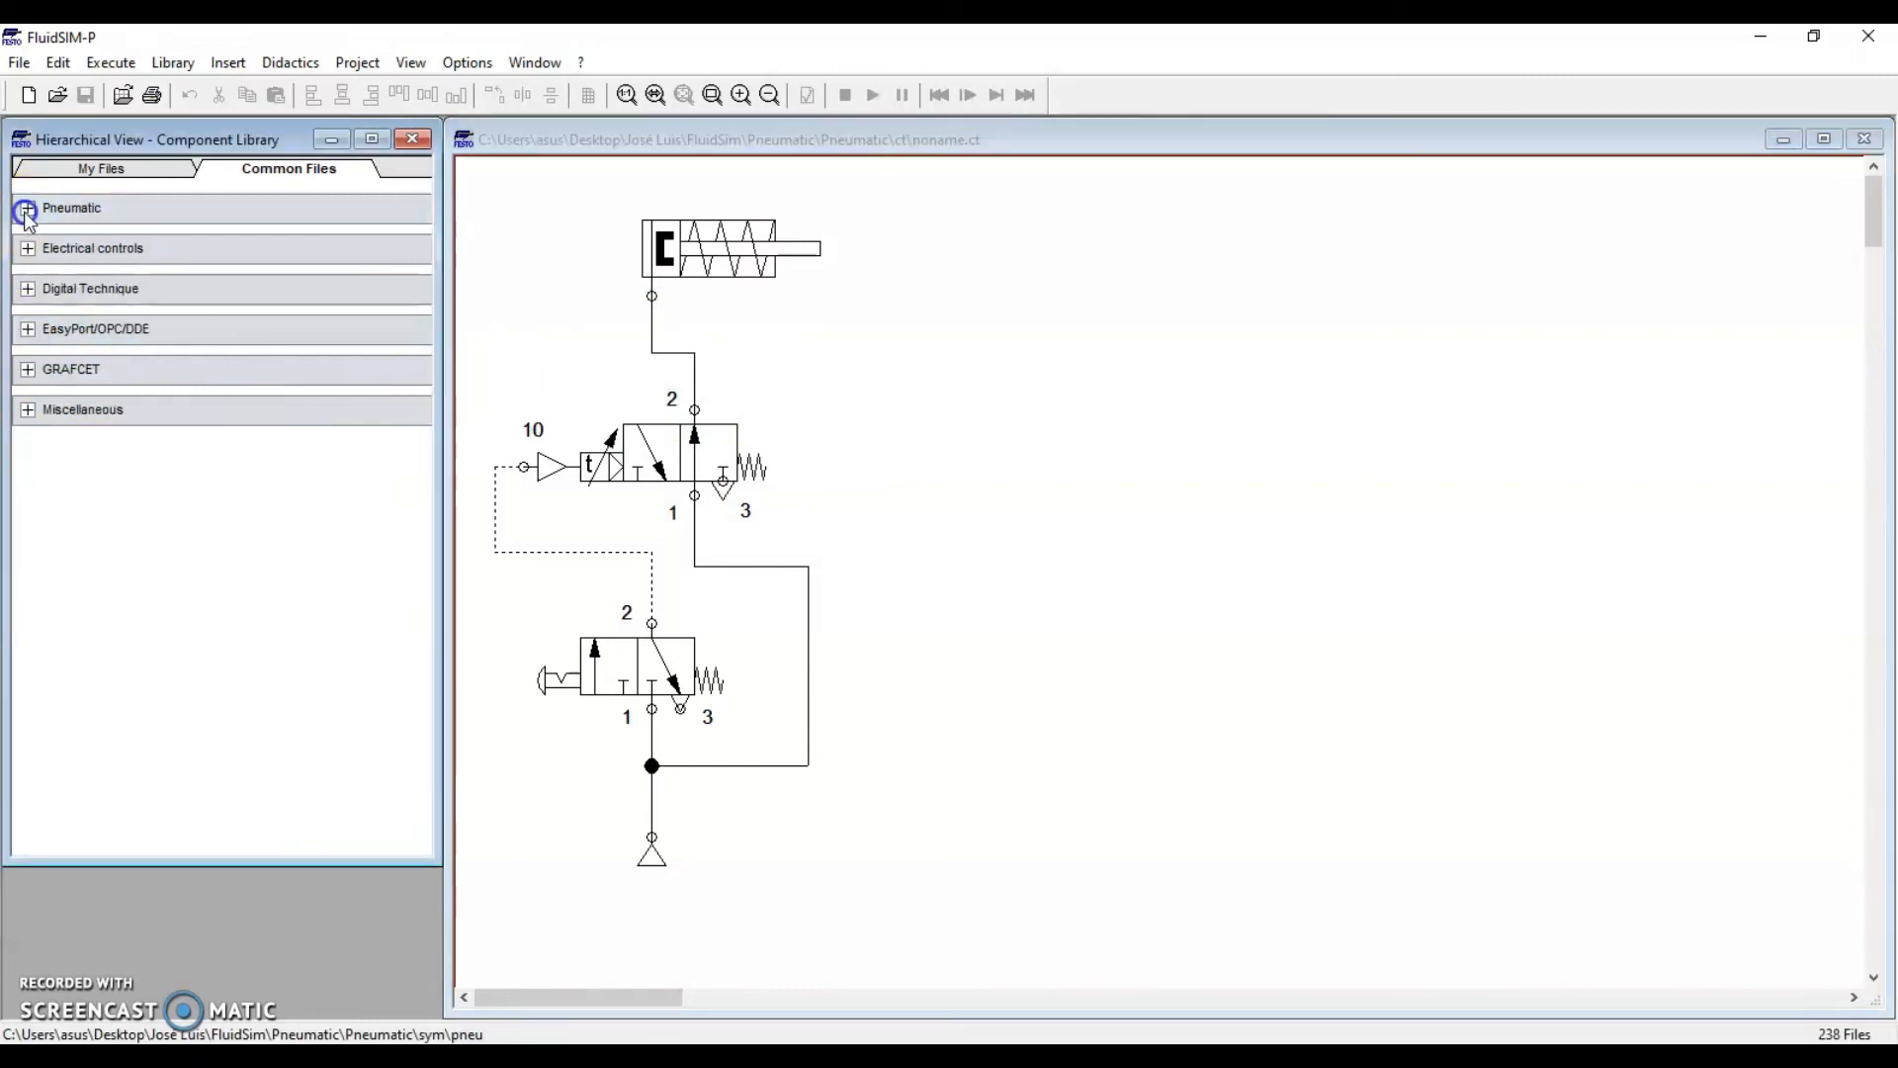
{"action": "left_click", "coordinate": [1043, 433]}
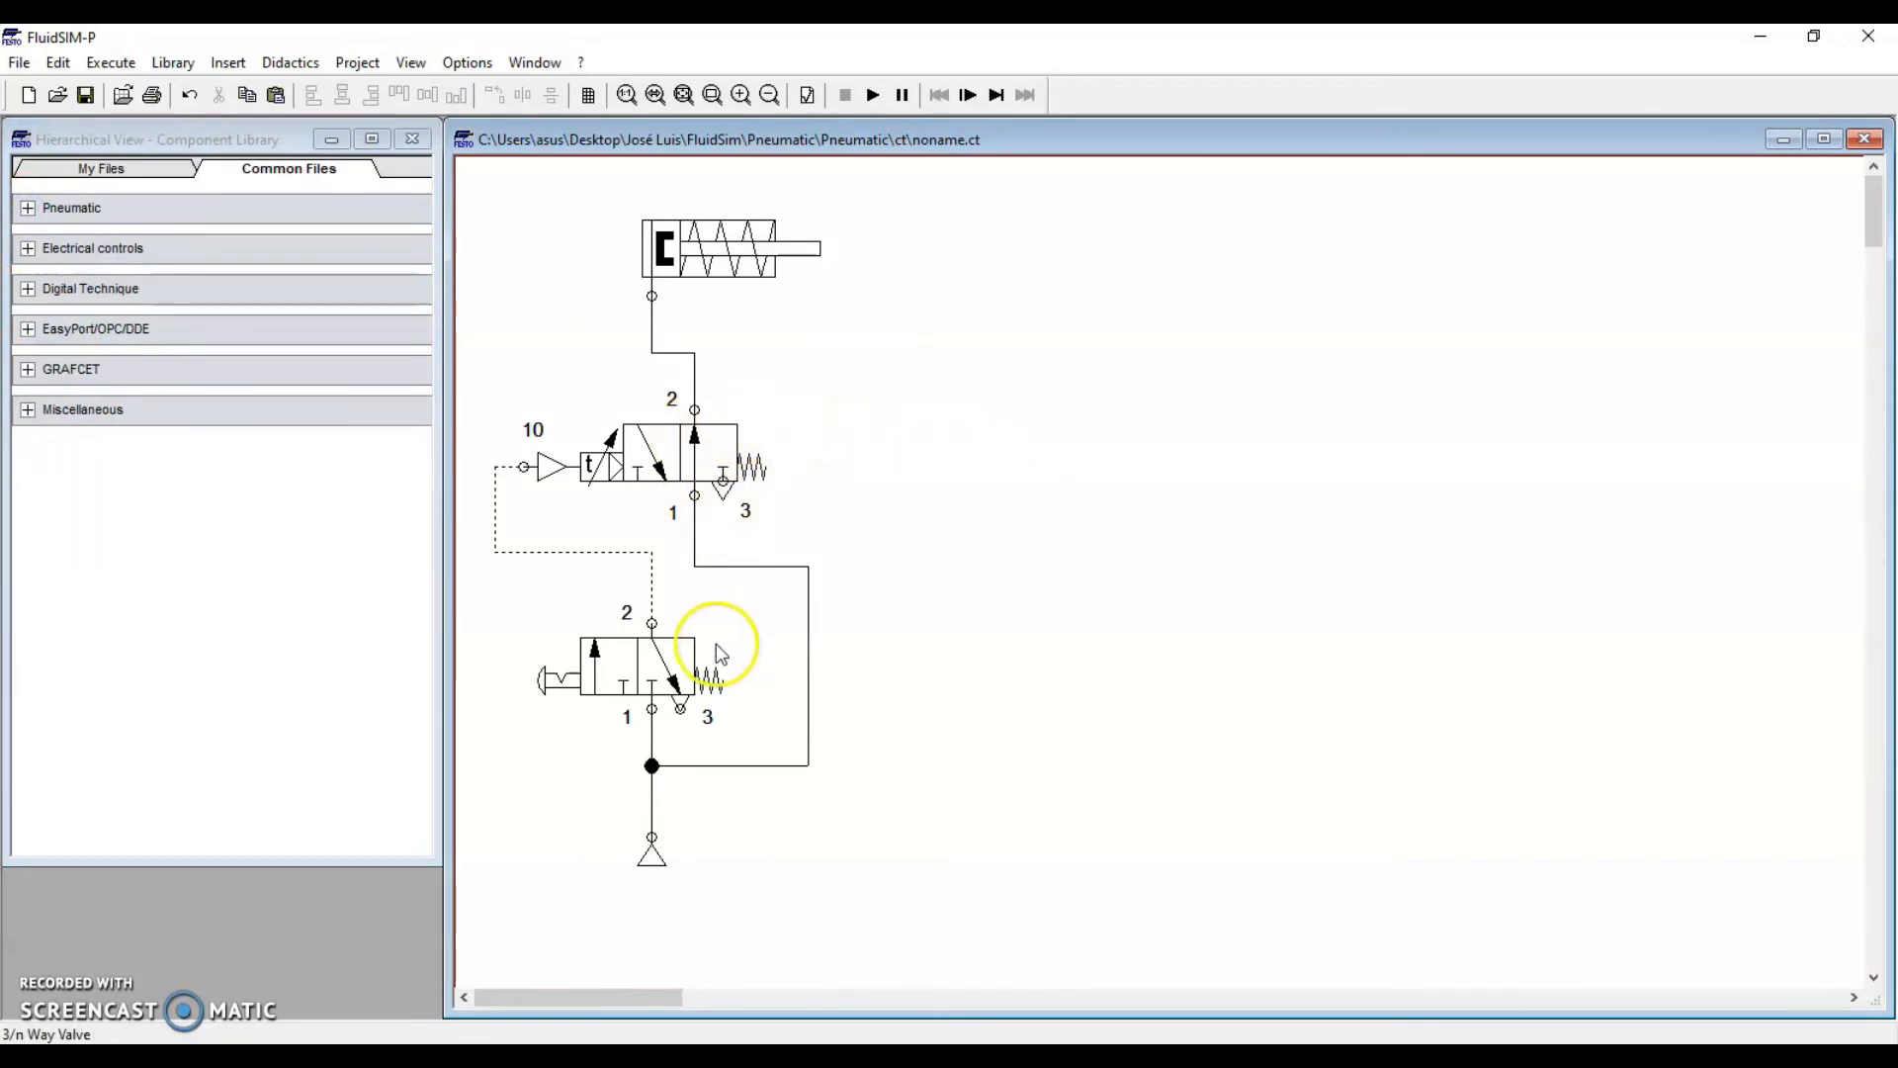
{"action": "mouse_move", "coordinate": [698, 653]}
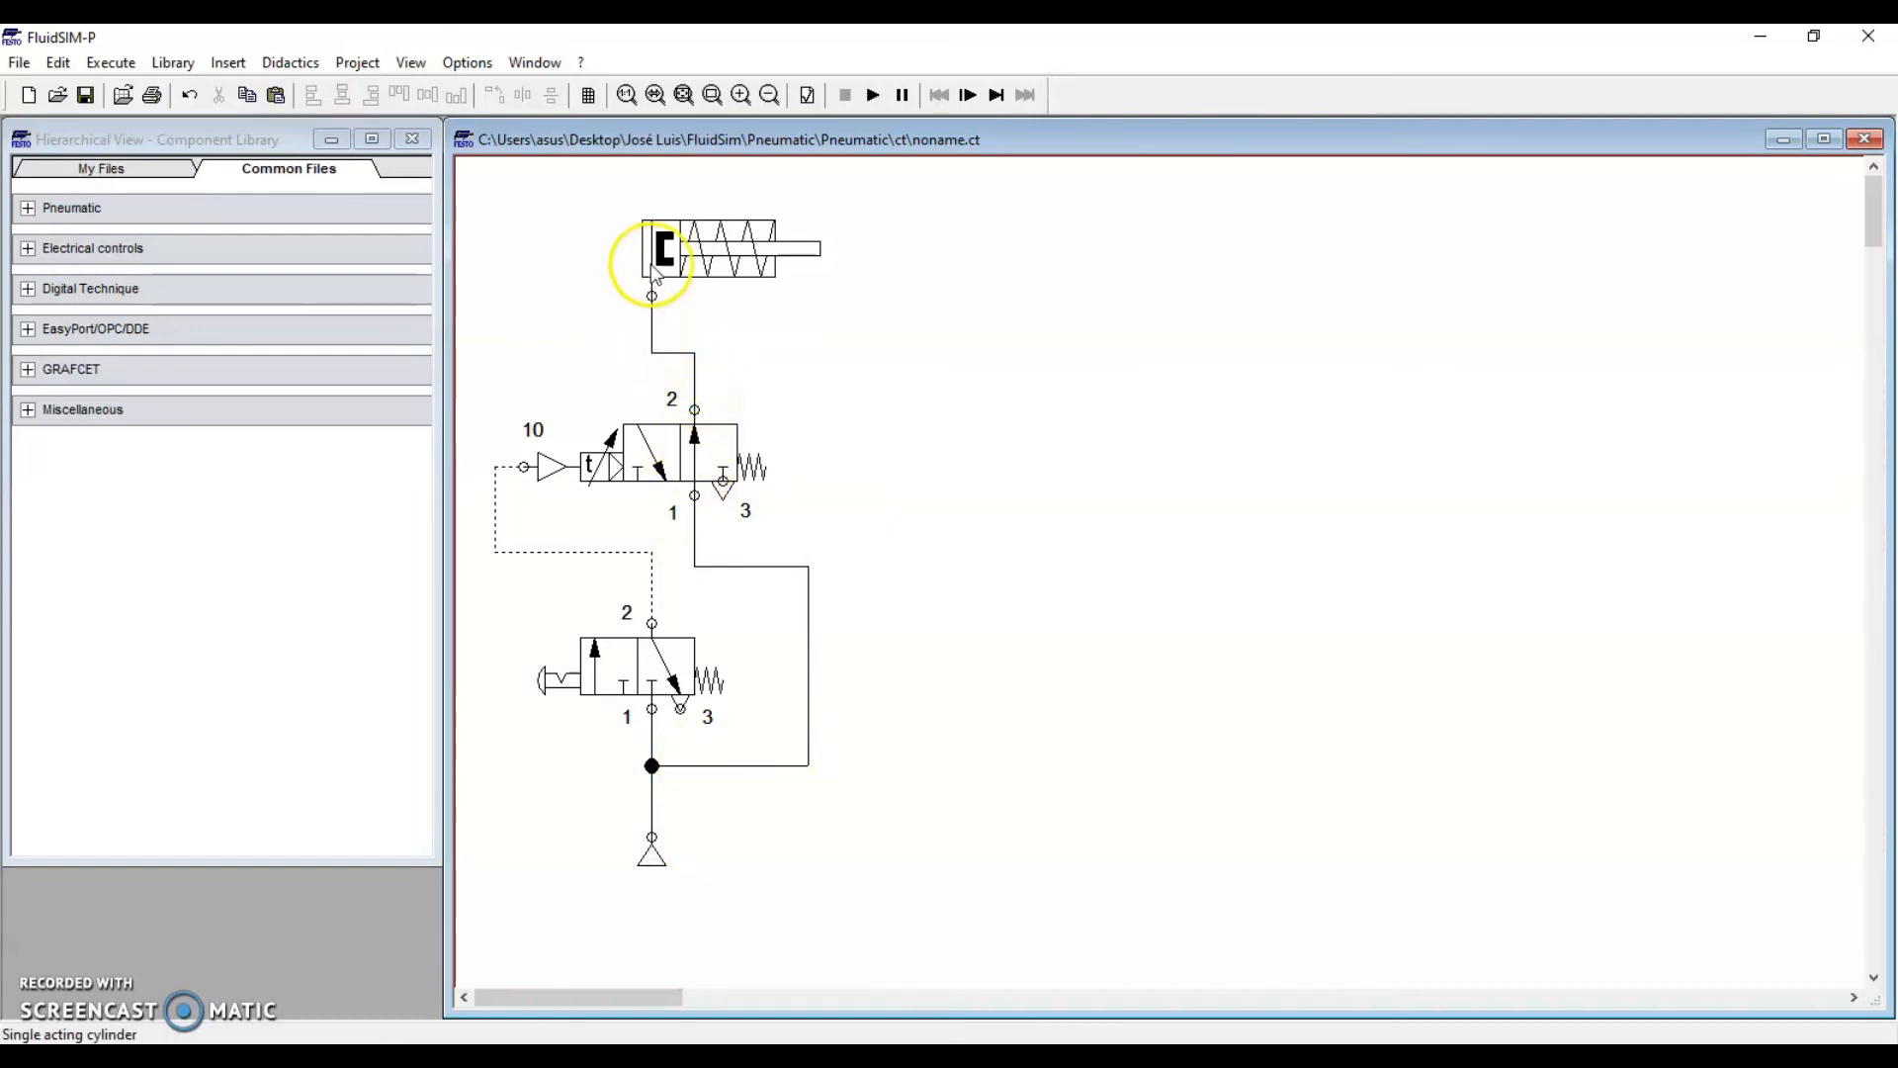
{"action": "mouse_move", "coordinate": [665, 253]}
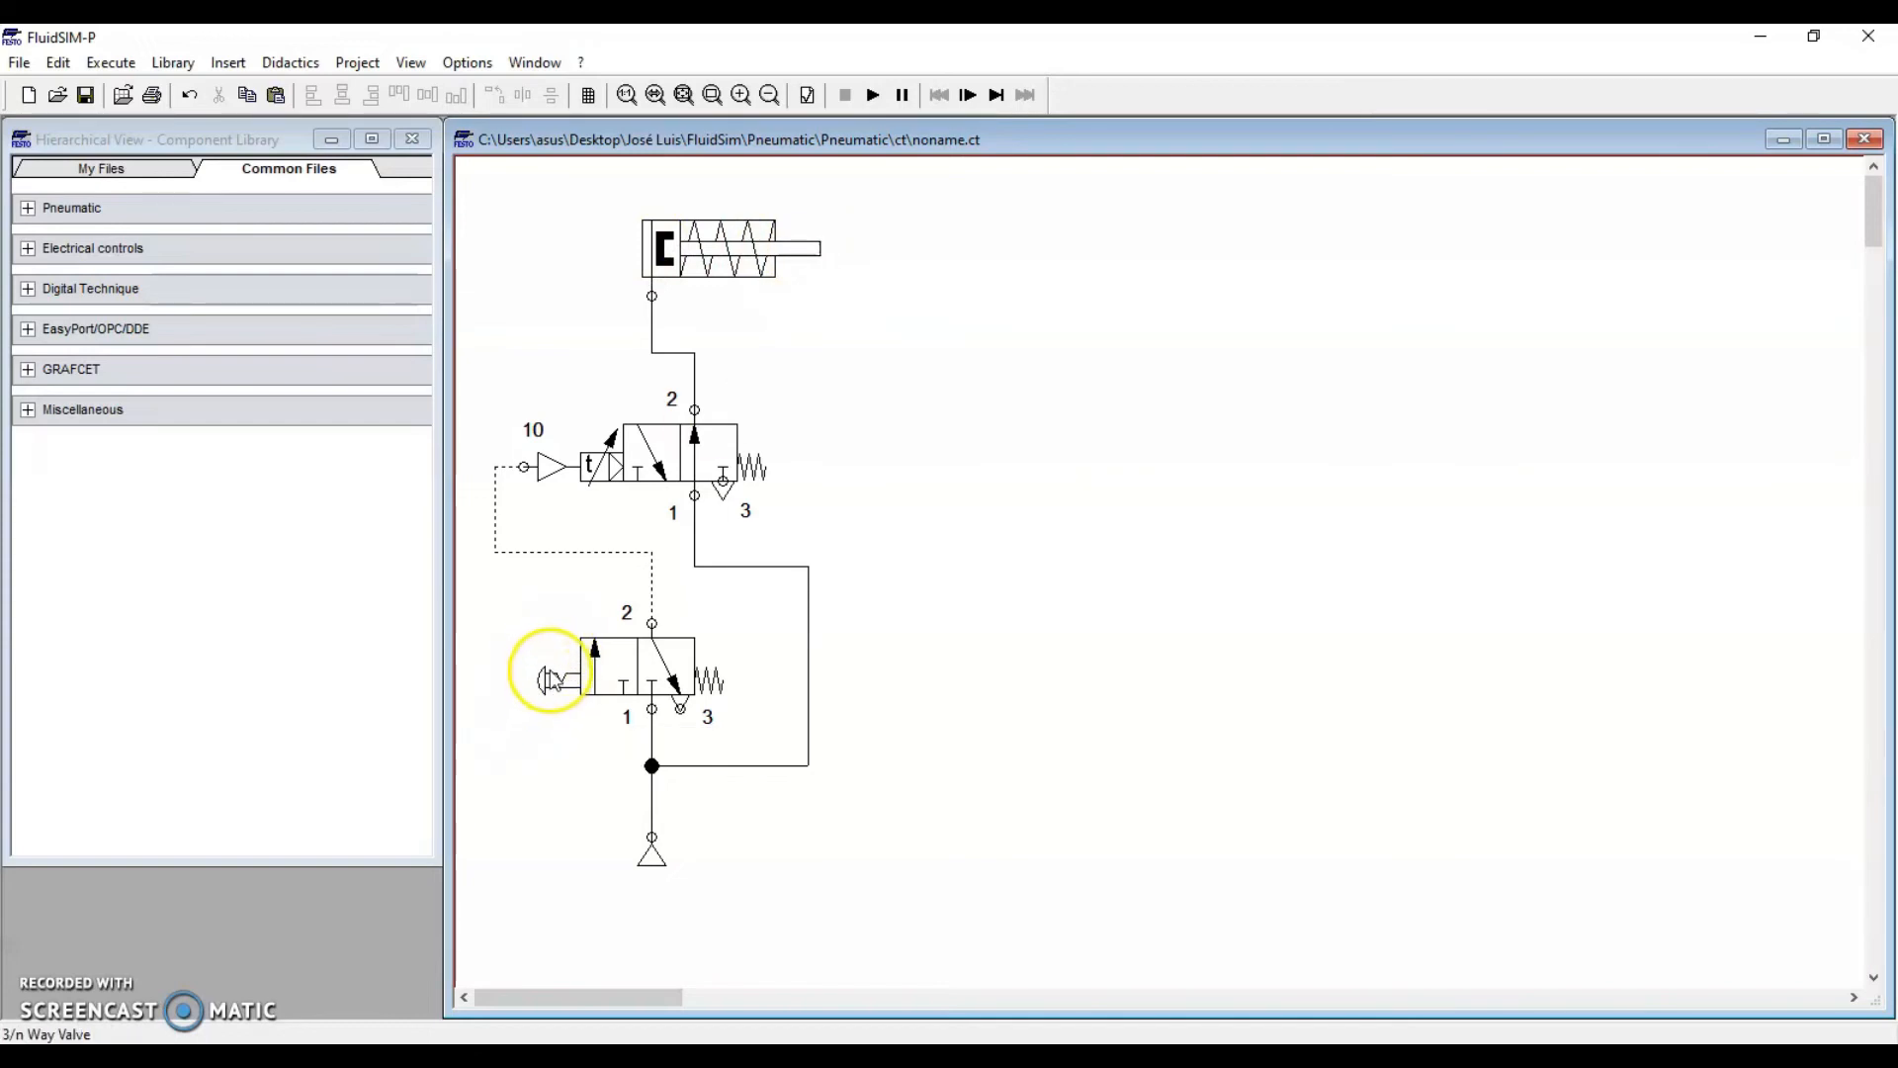
{"action": "mouse_move", "coordinate": [551, 667]}
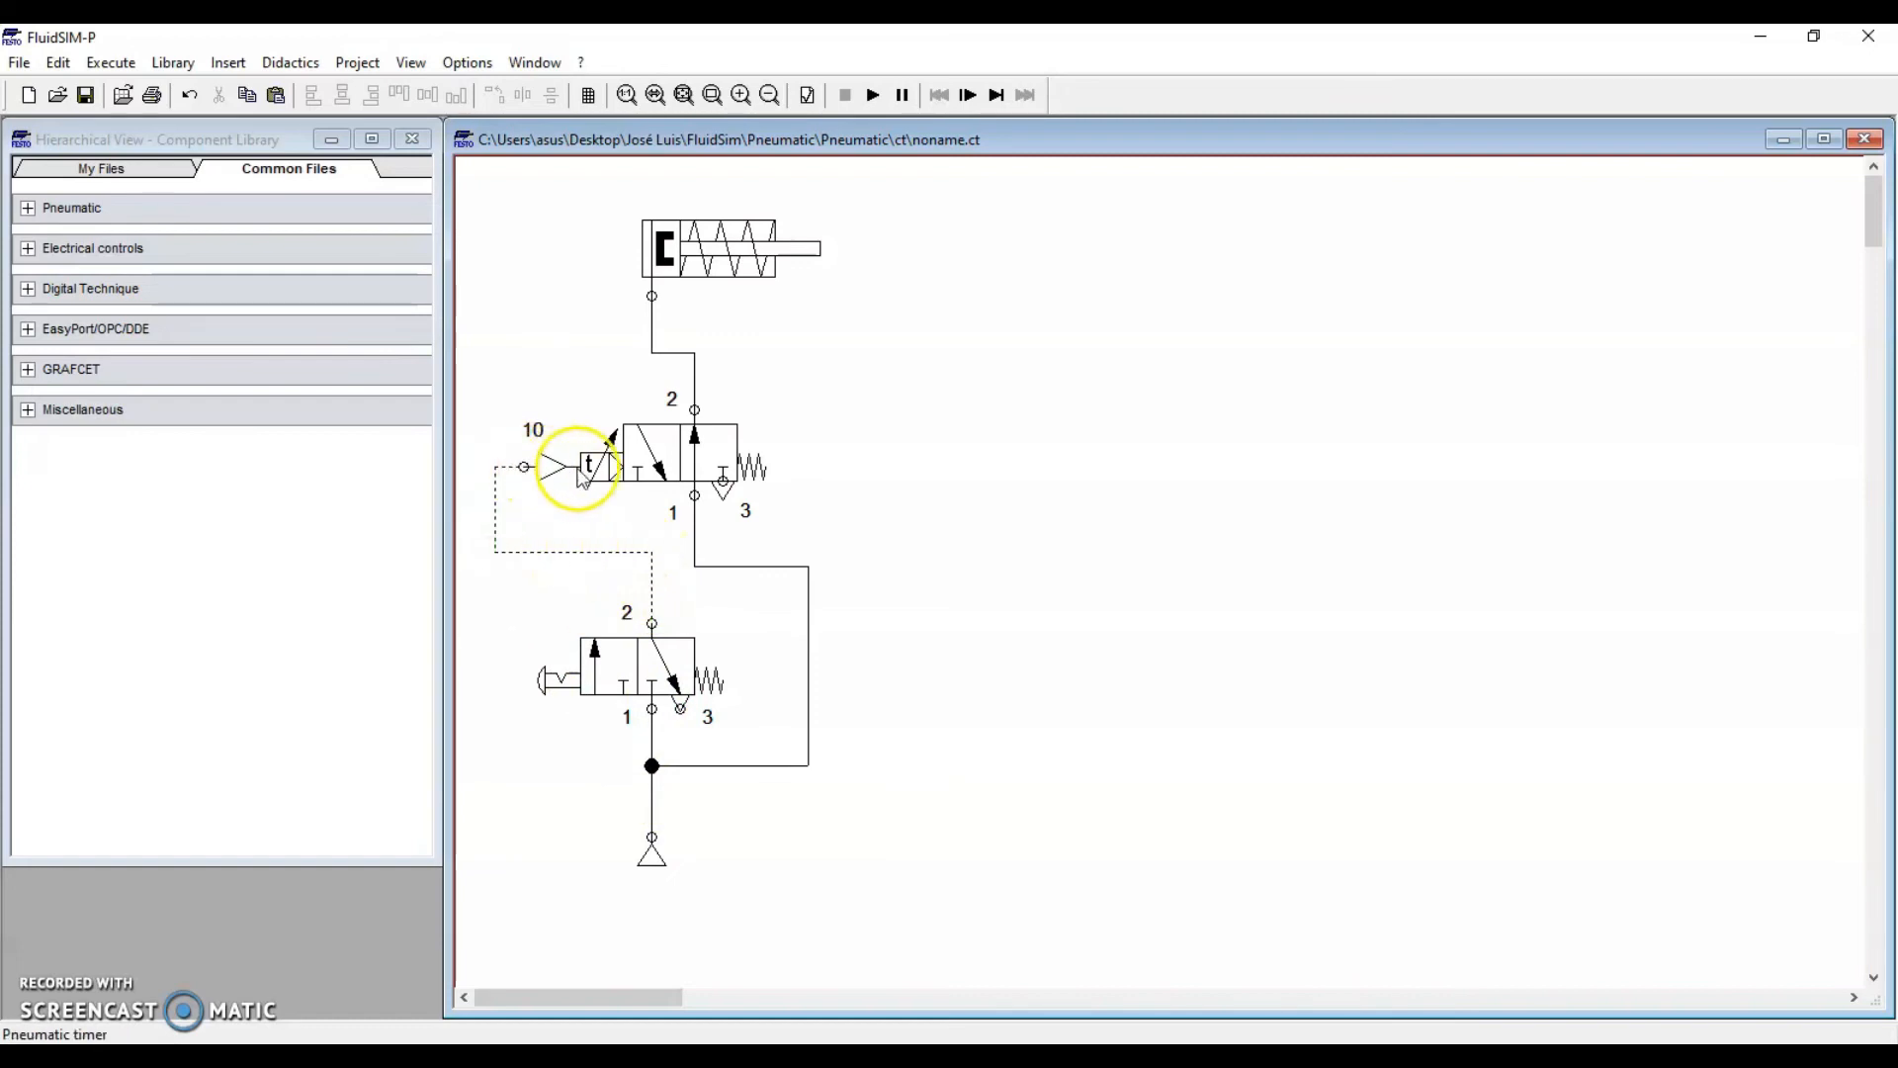
{"action": "mouse_move", "coordinate": [639, 480]}
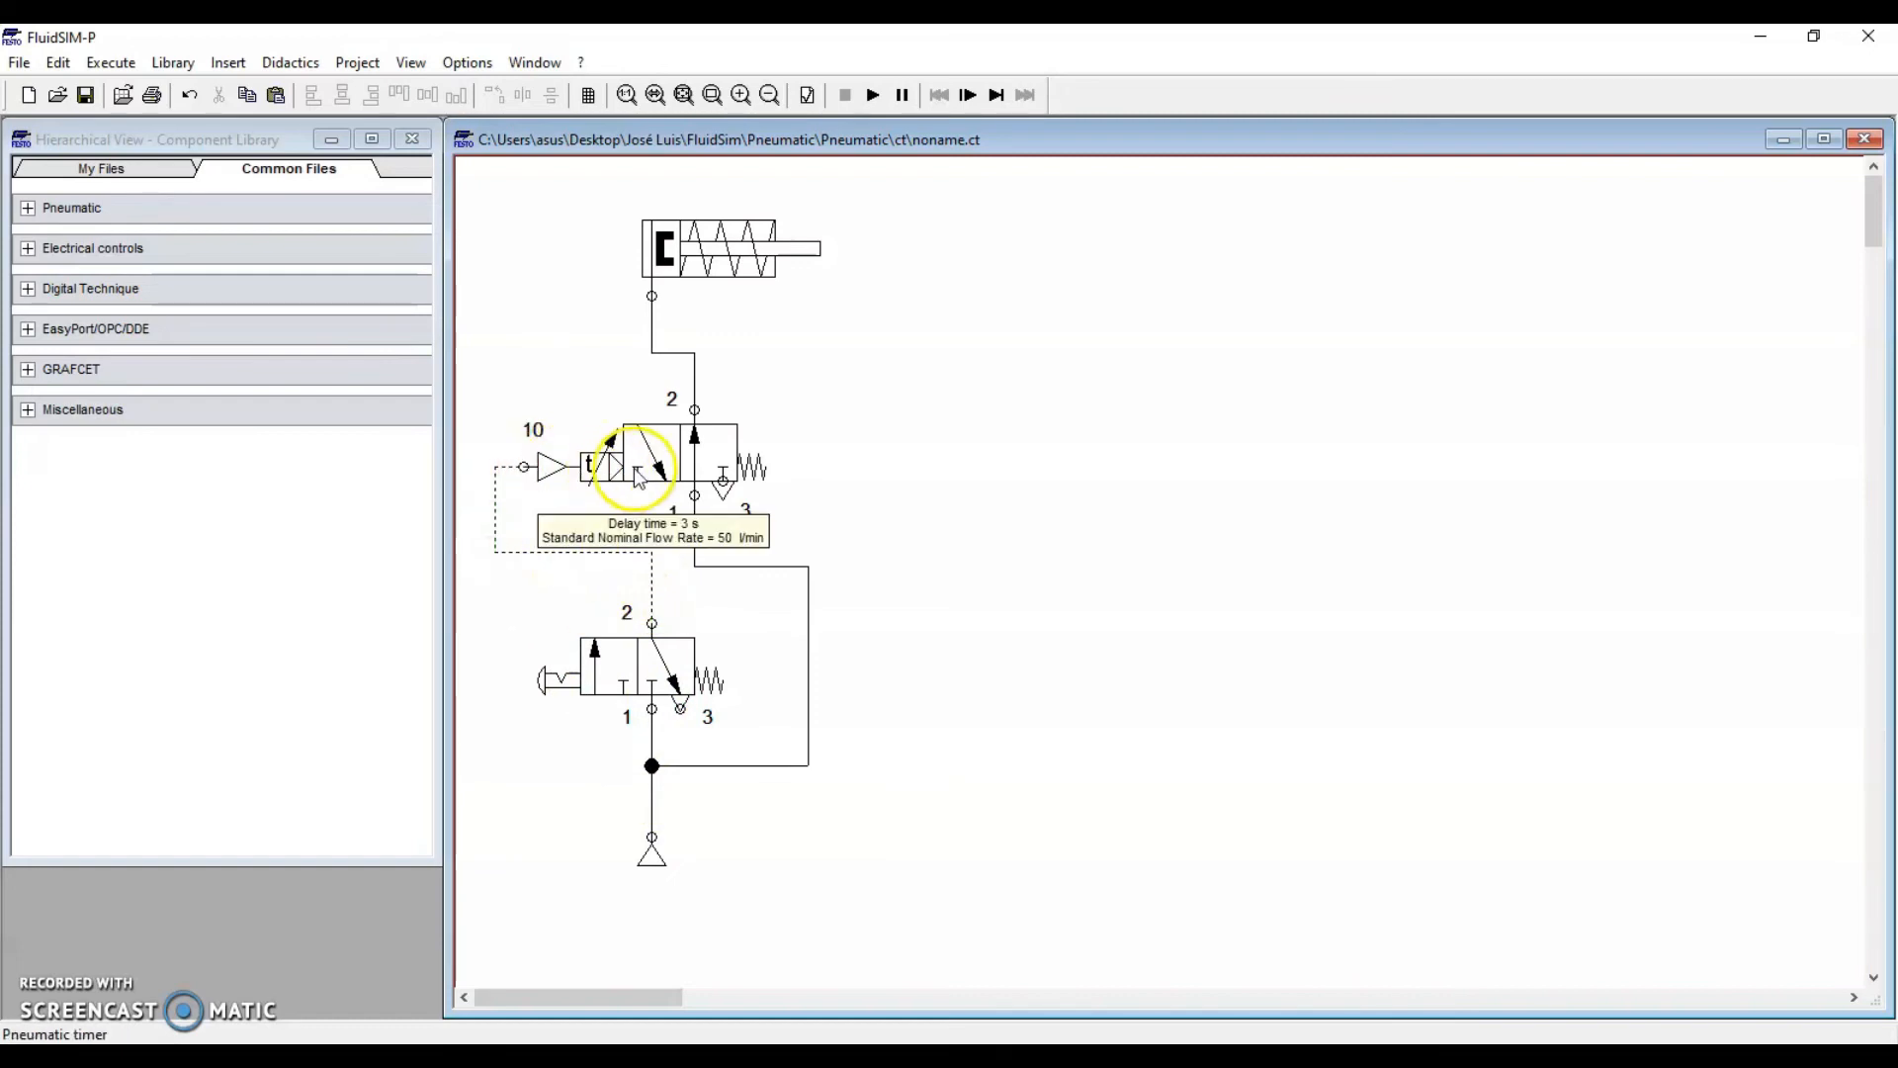
{"action": "mouse_move", "coordinate": [583, 466]}
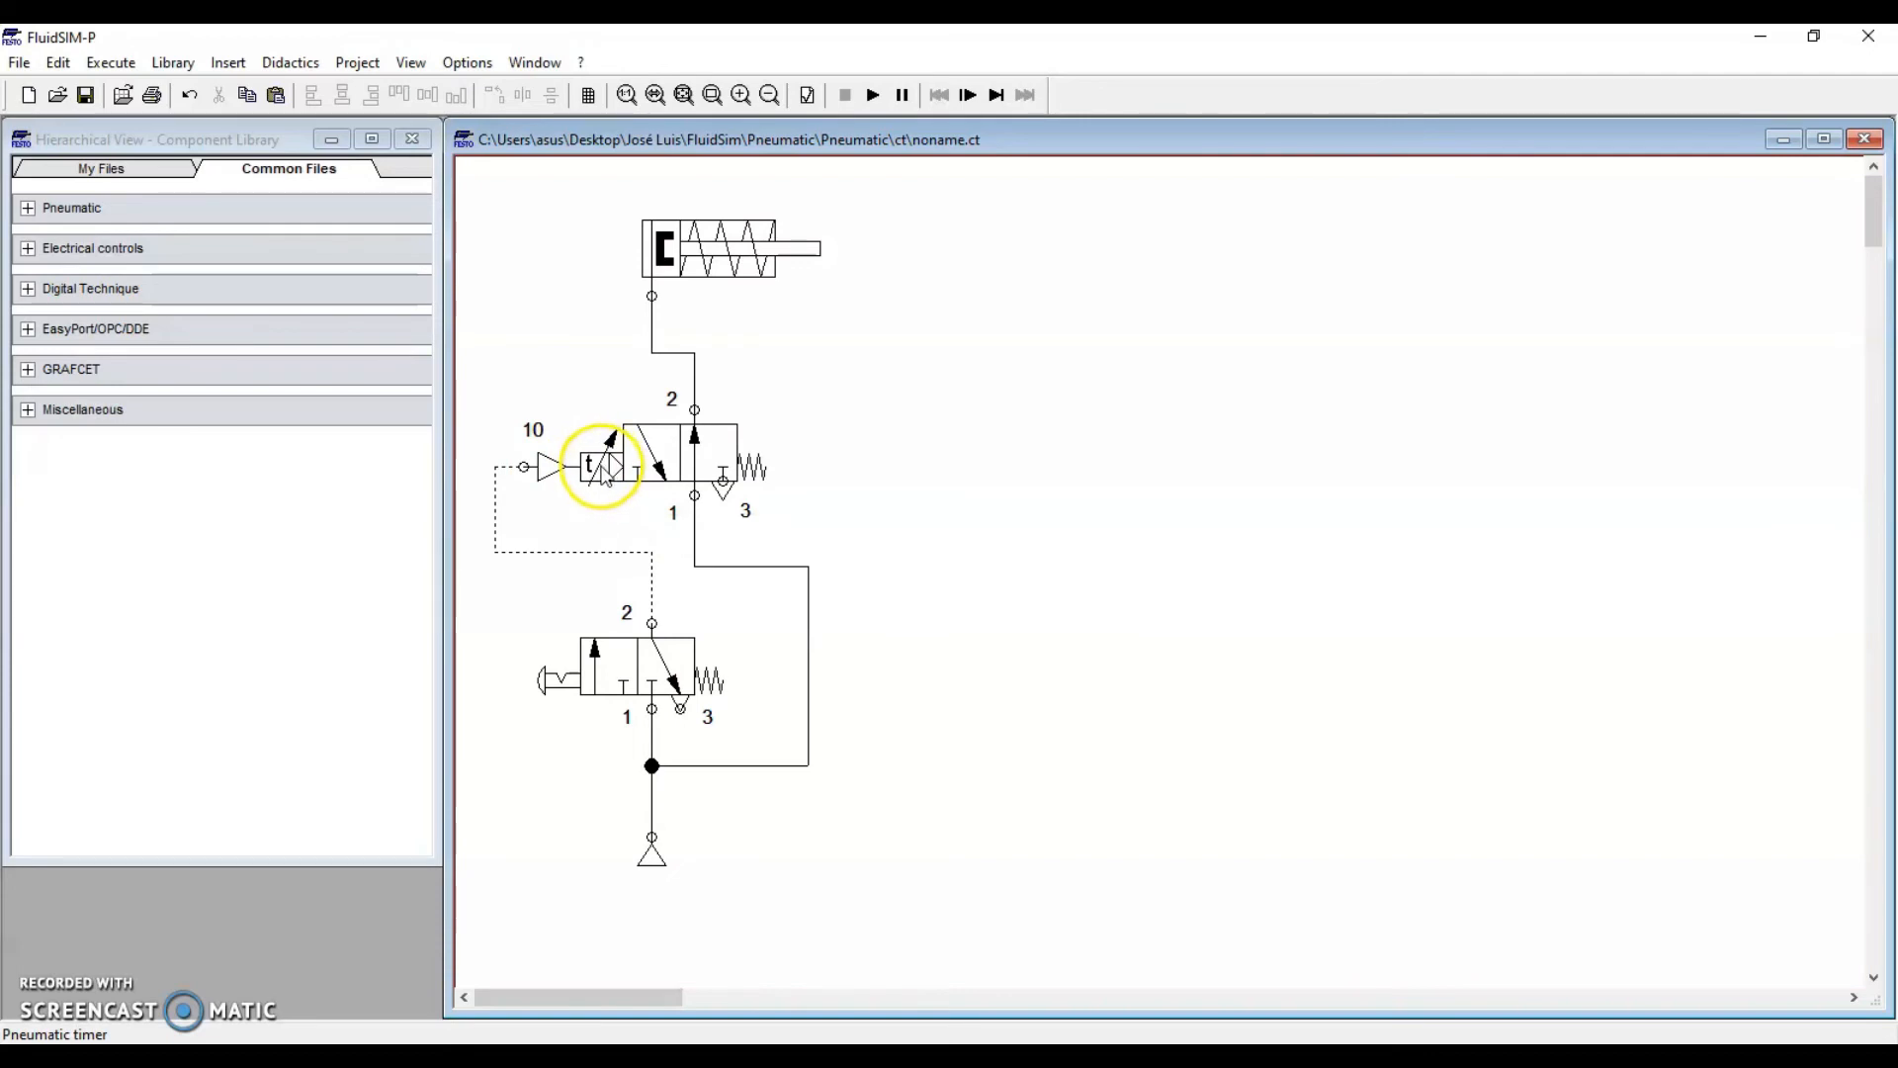
{"action": "mouse_move", "coordinate": [672, 489]}
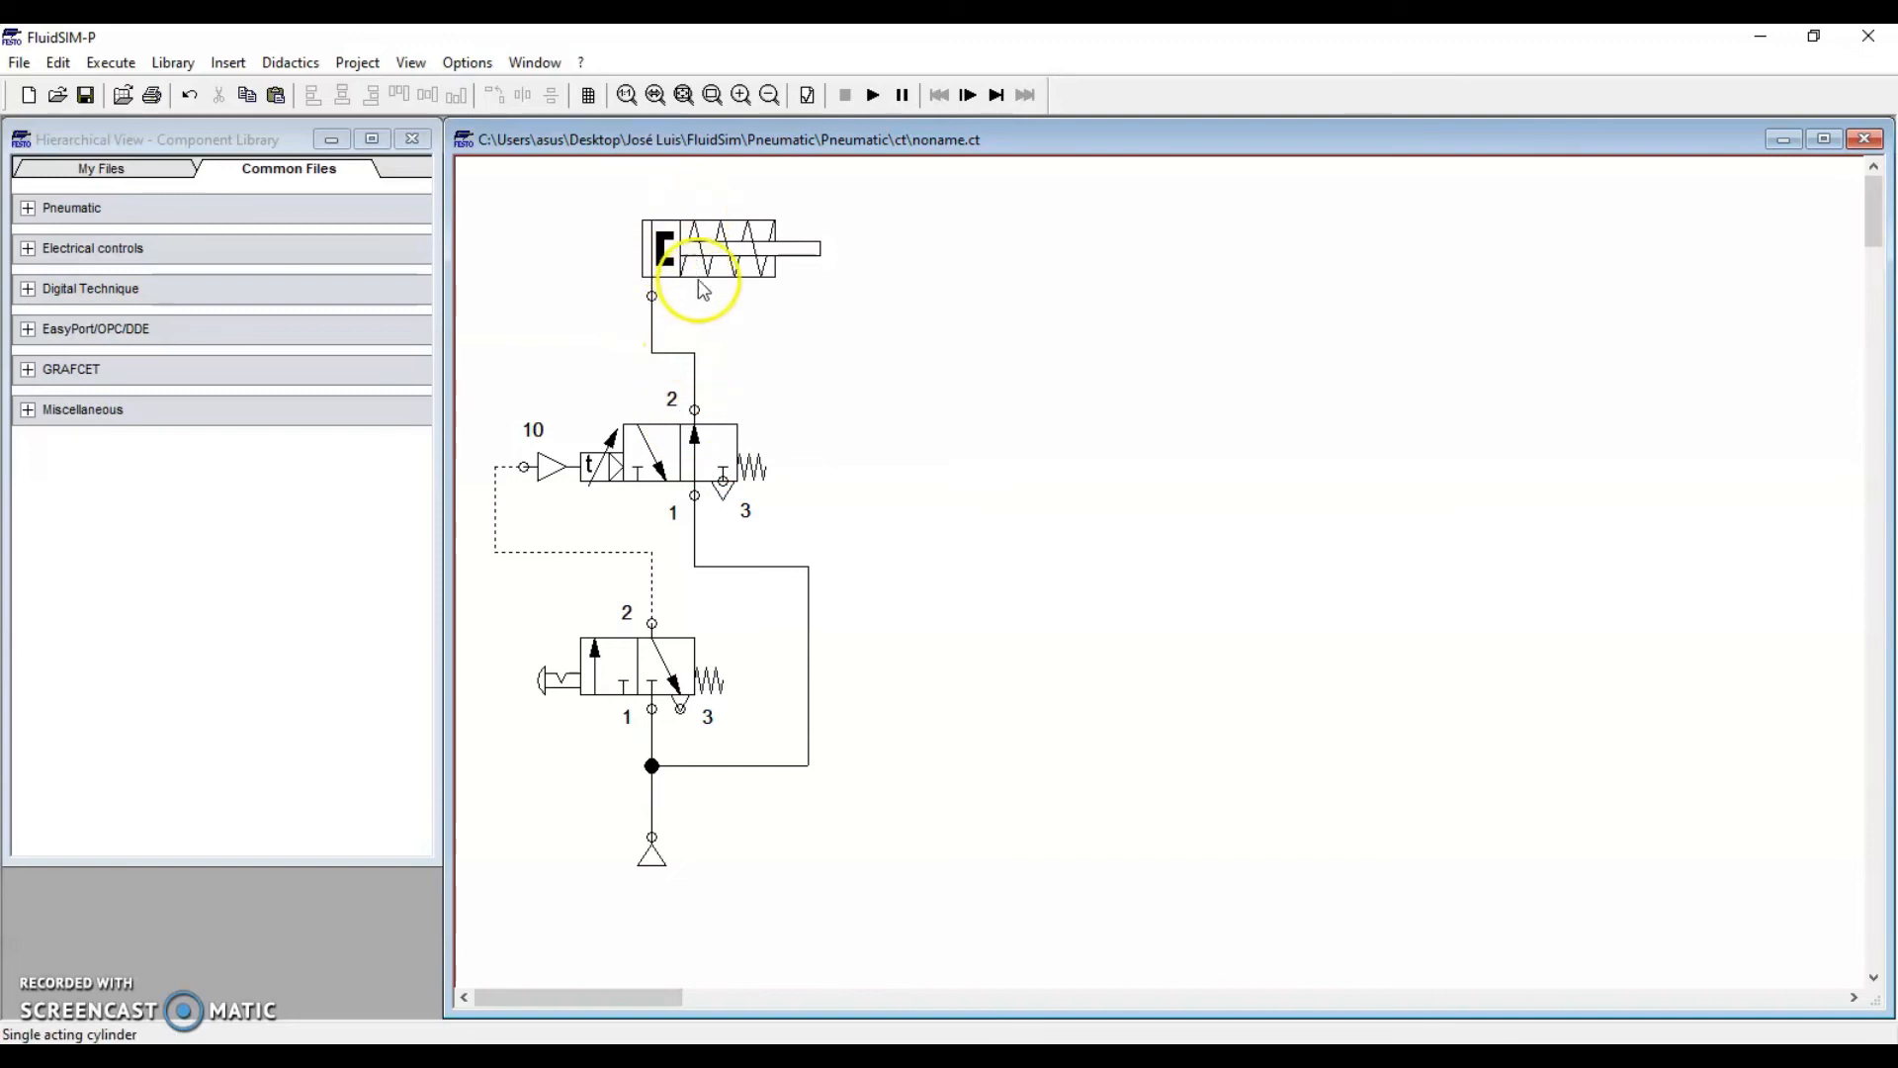
{"action": "mouse_move", "coordinate": [652, 262]}
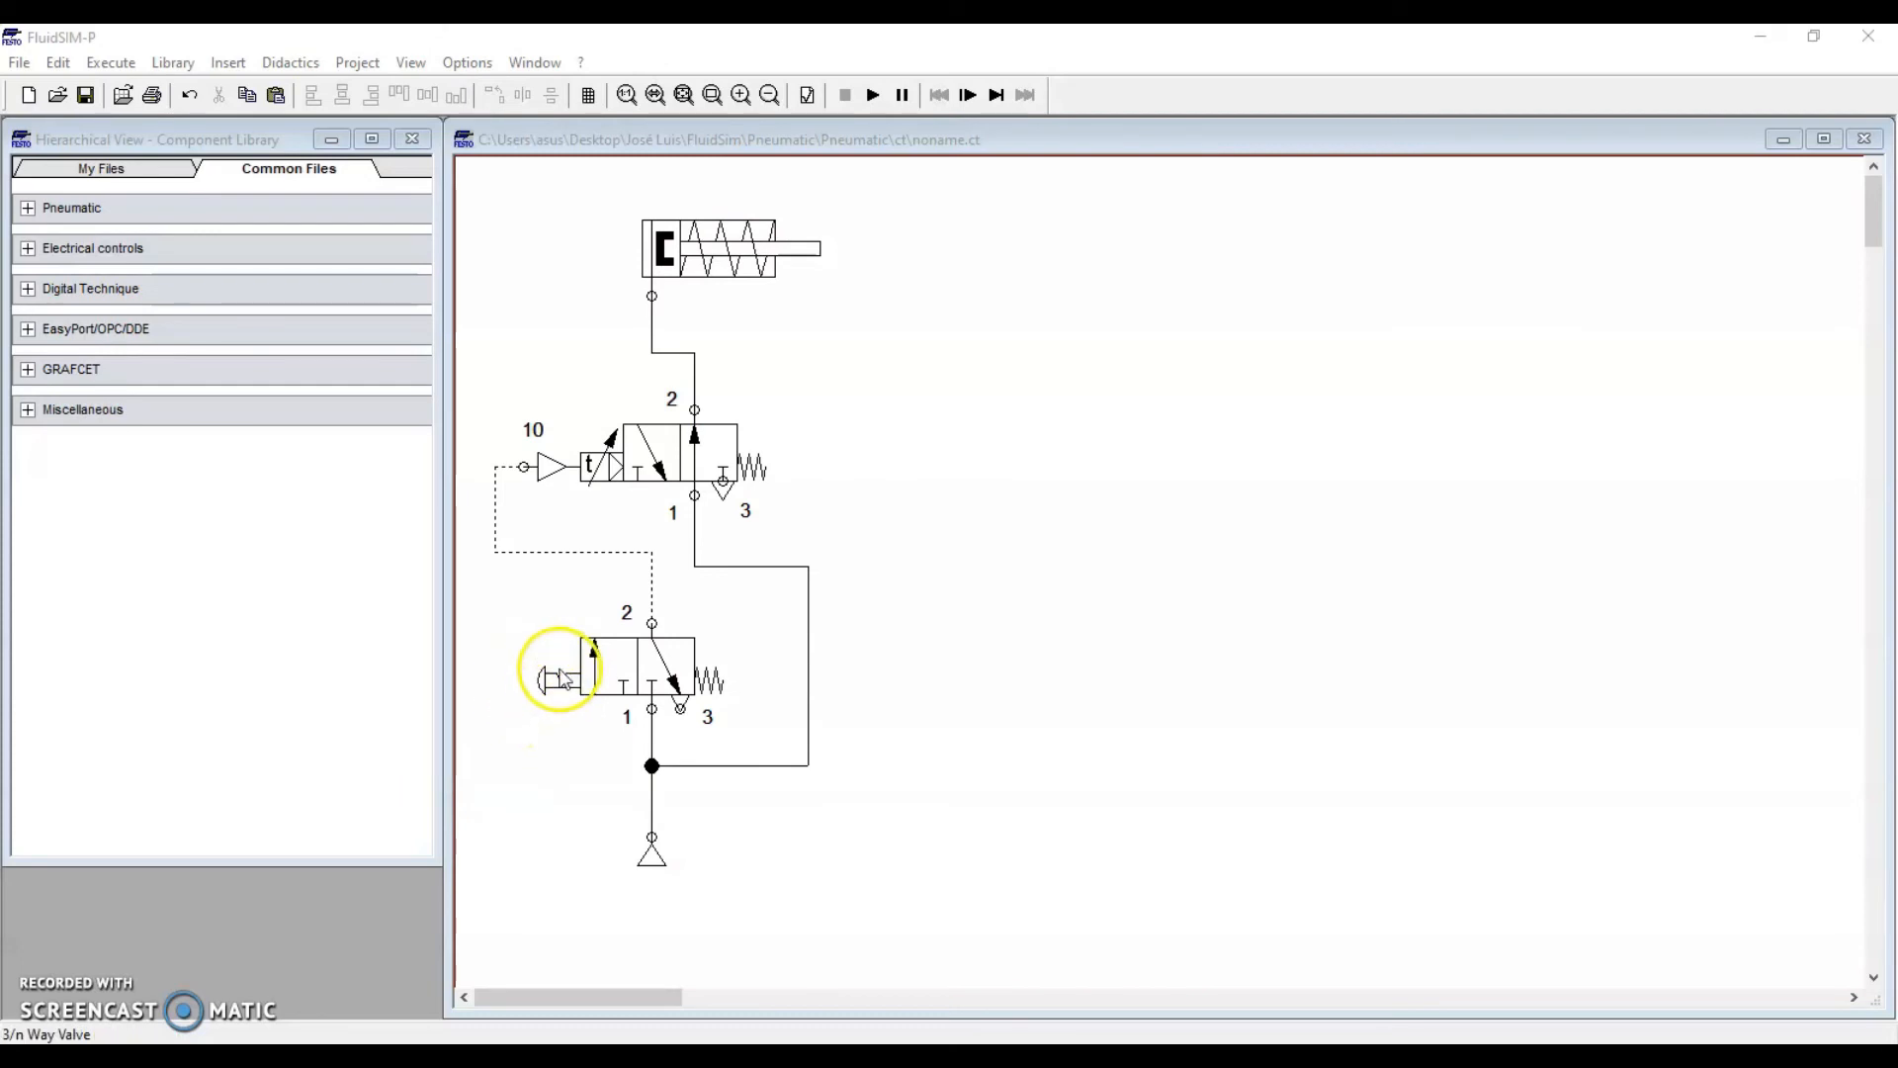
{"action": "mouse_move", "coordinate": [696, 672]}
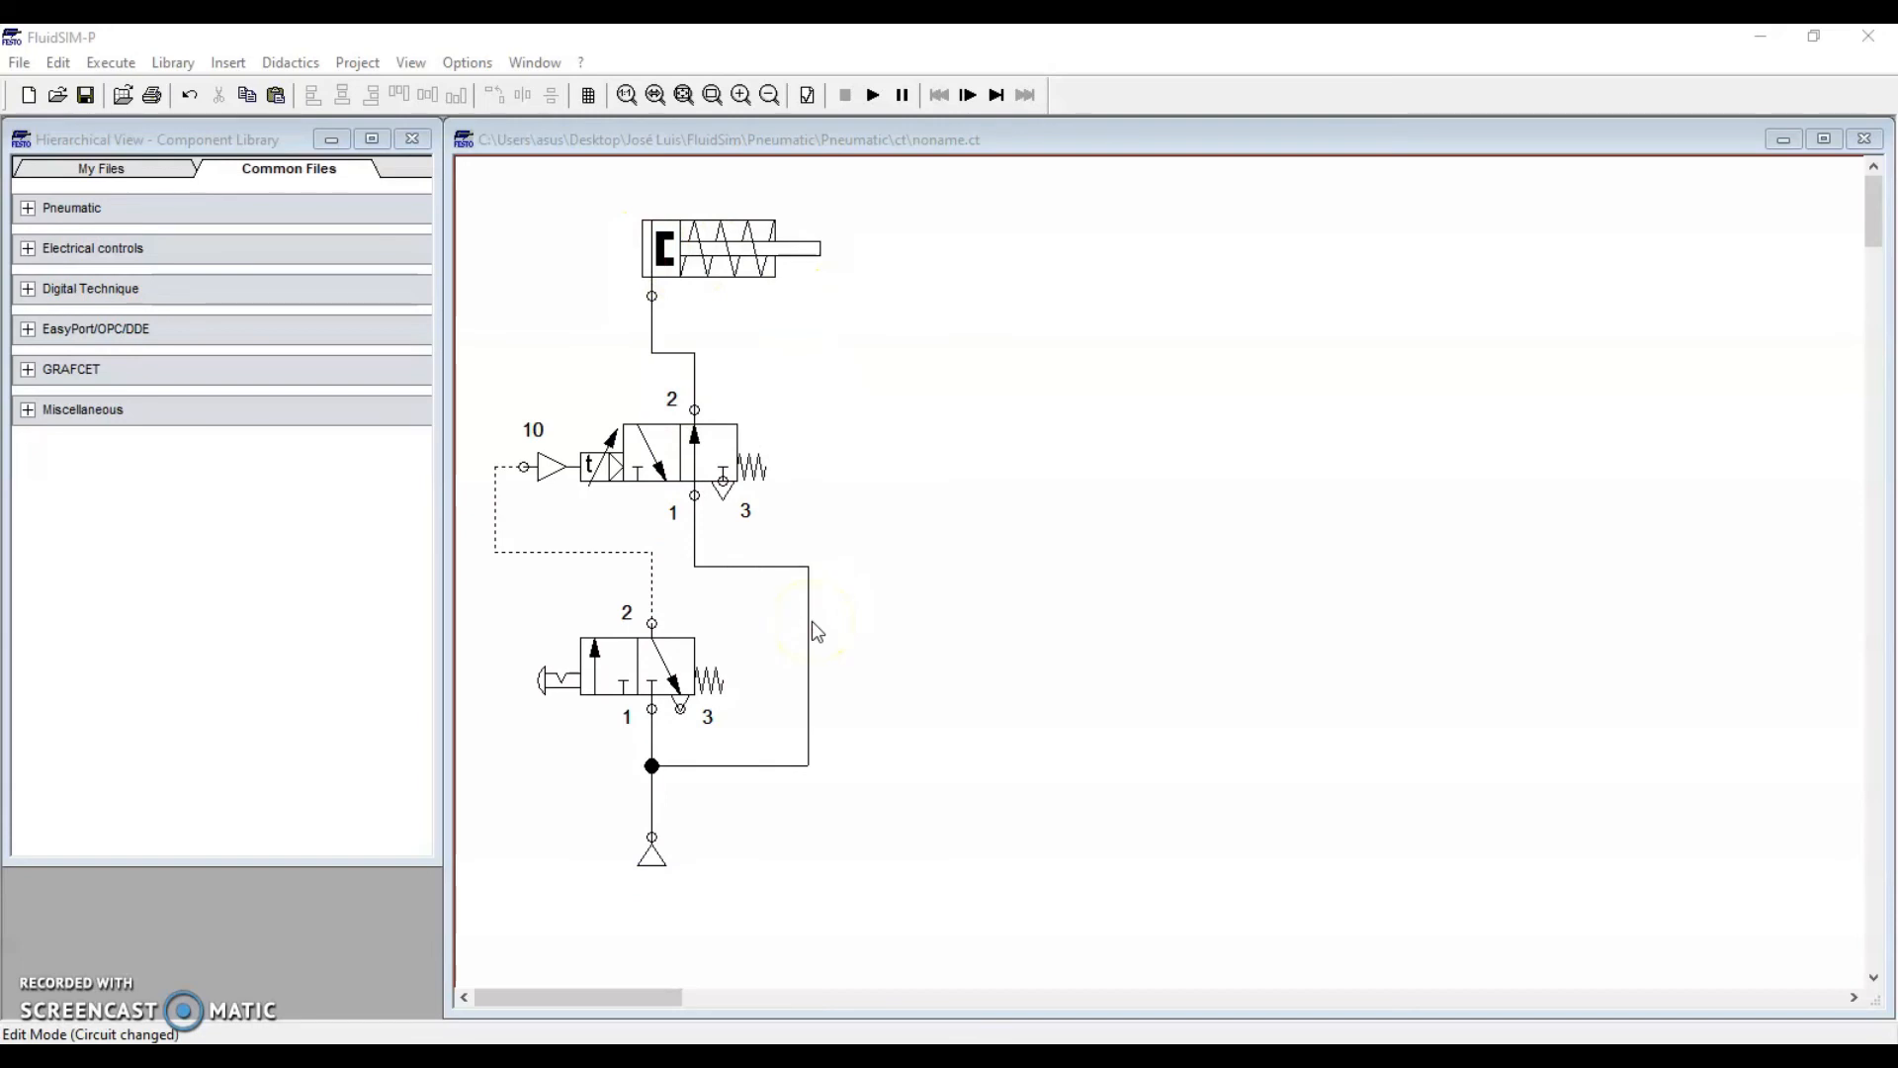
{"action": "left_click", "coordinate": [873, 94]}
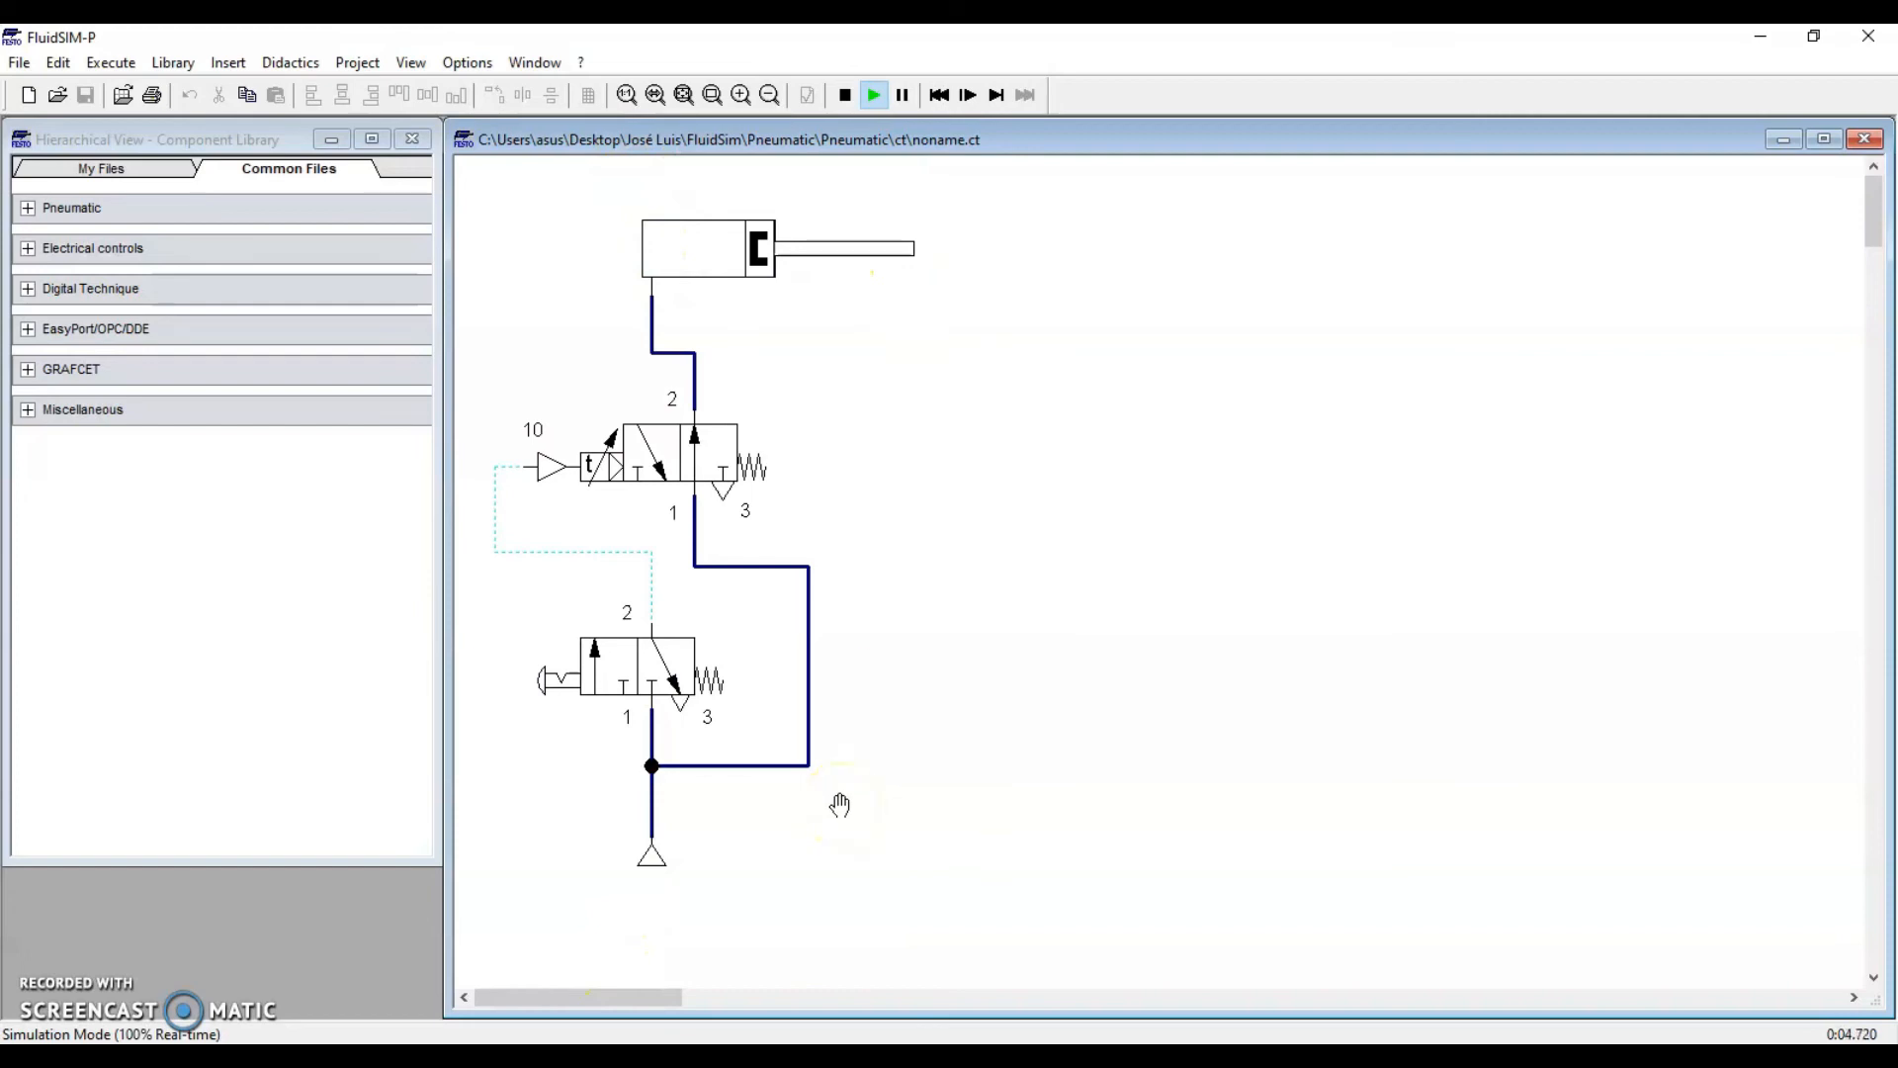
{"action": "left_click", "coordinate": [560, 675]}
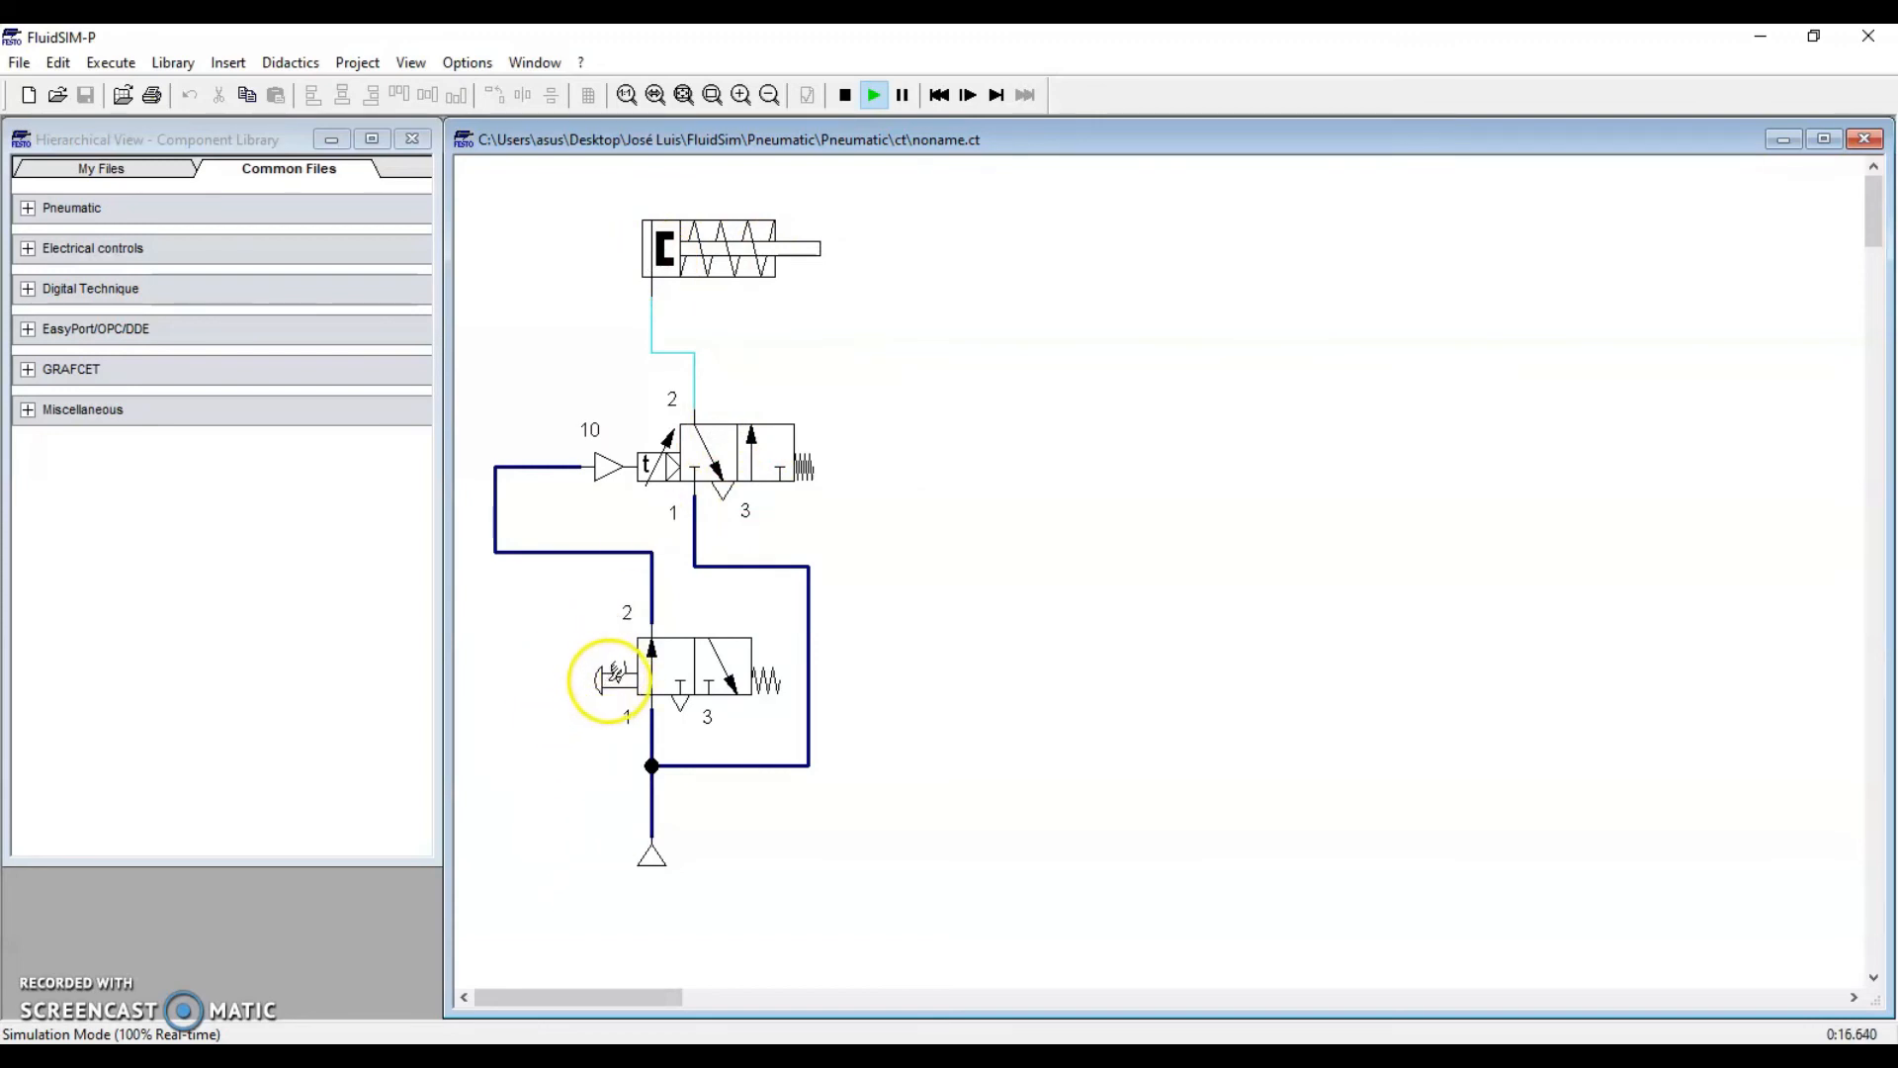
{"action": "left_click", "coordinate": [618, 675]}
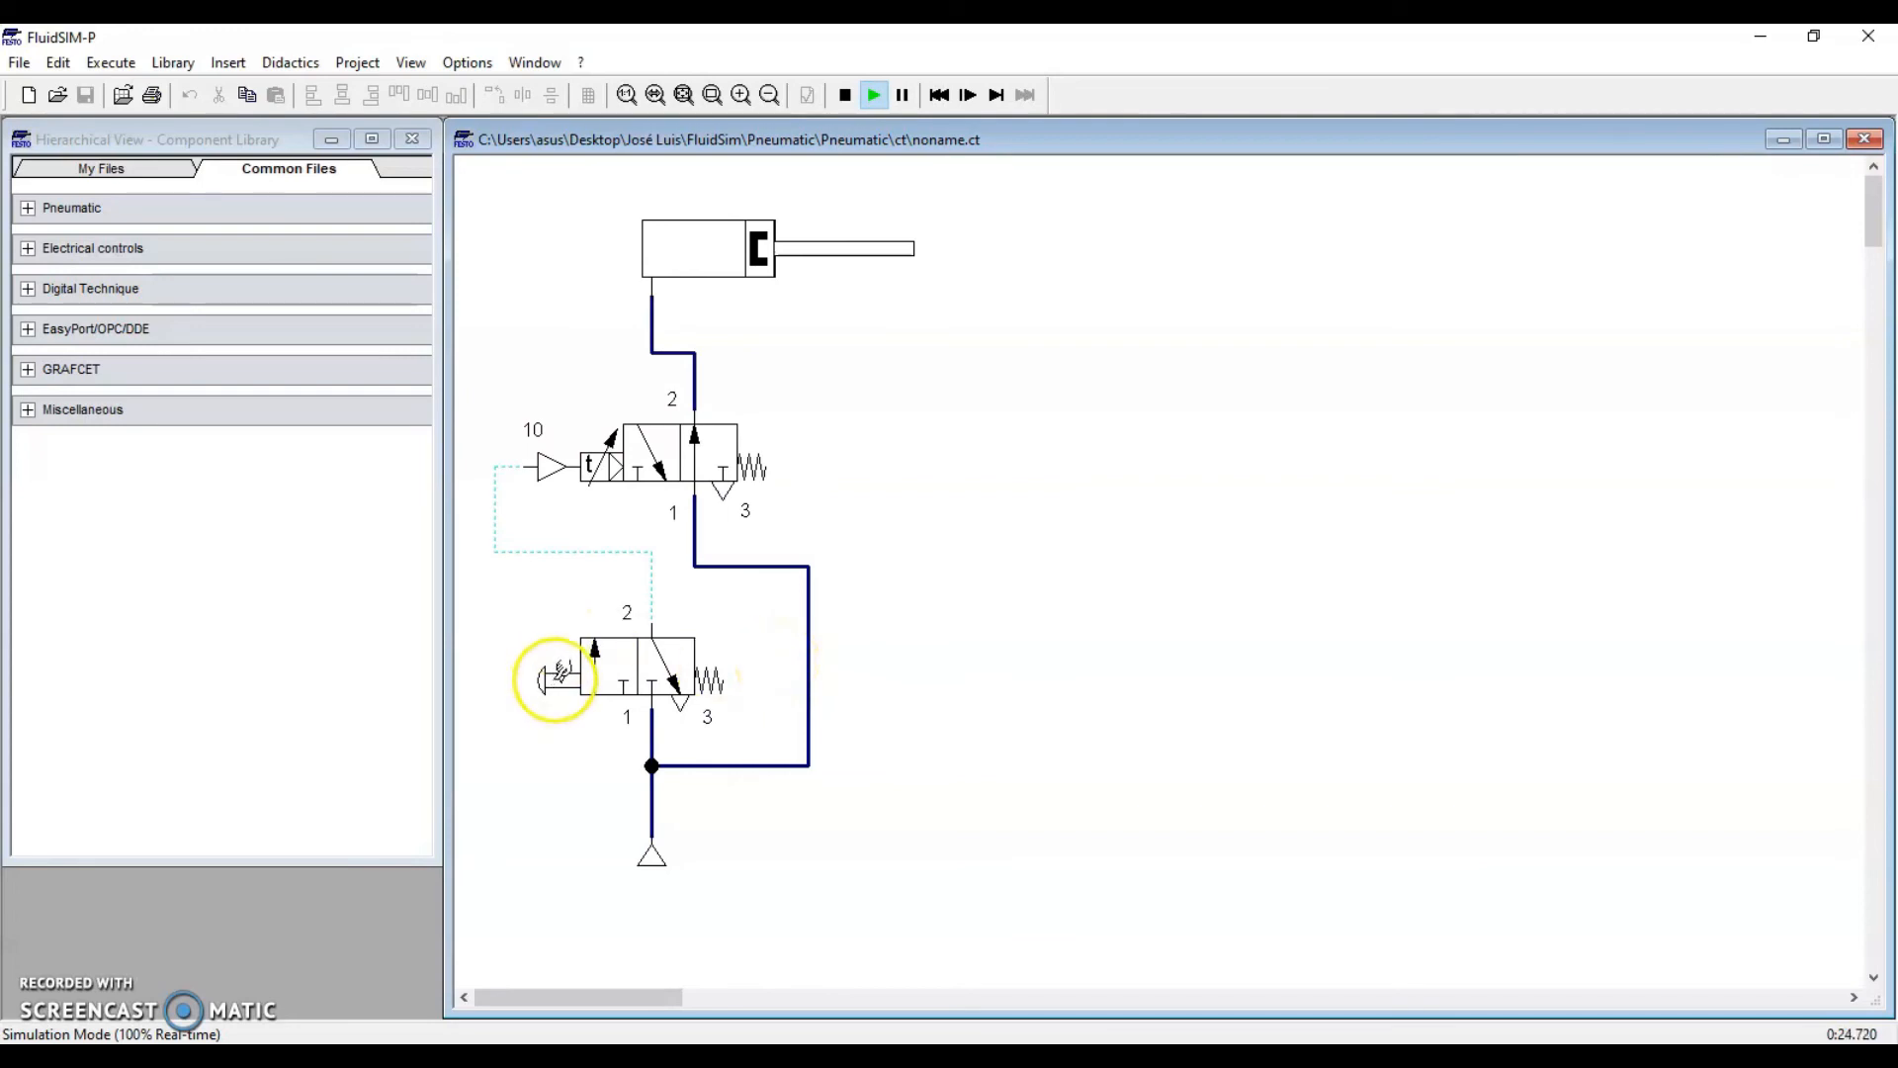
{"action": "left_click", "coordinate": [560, 675]}
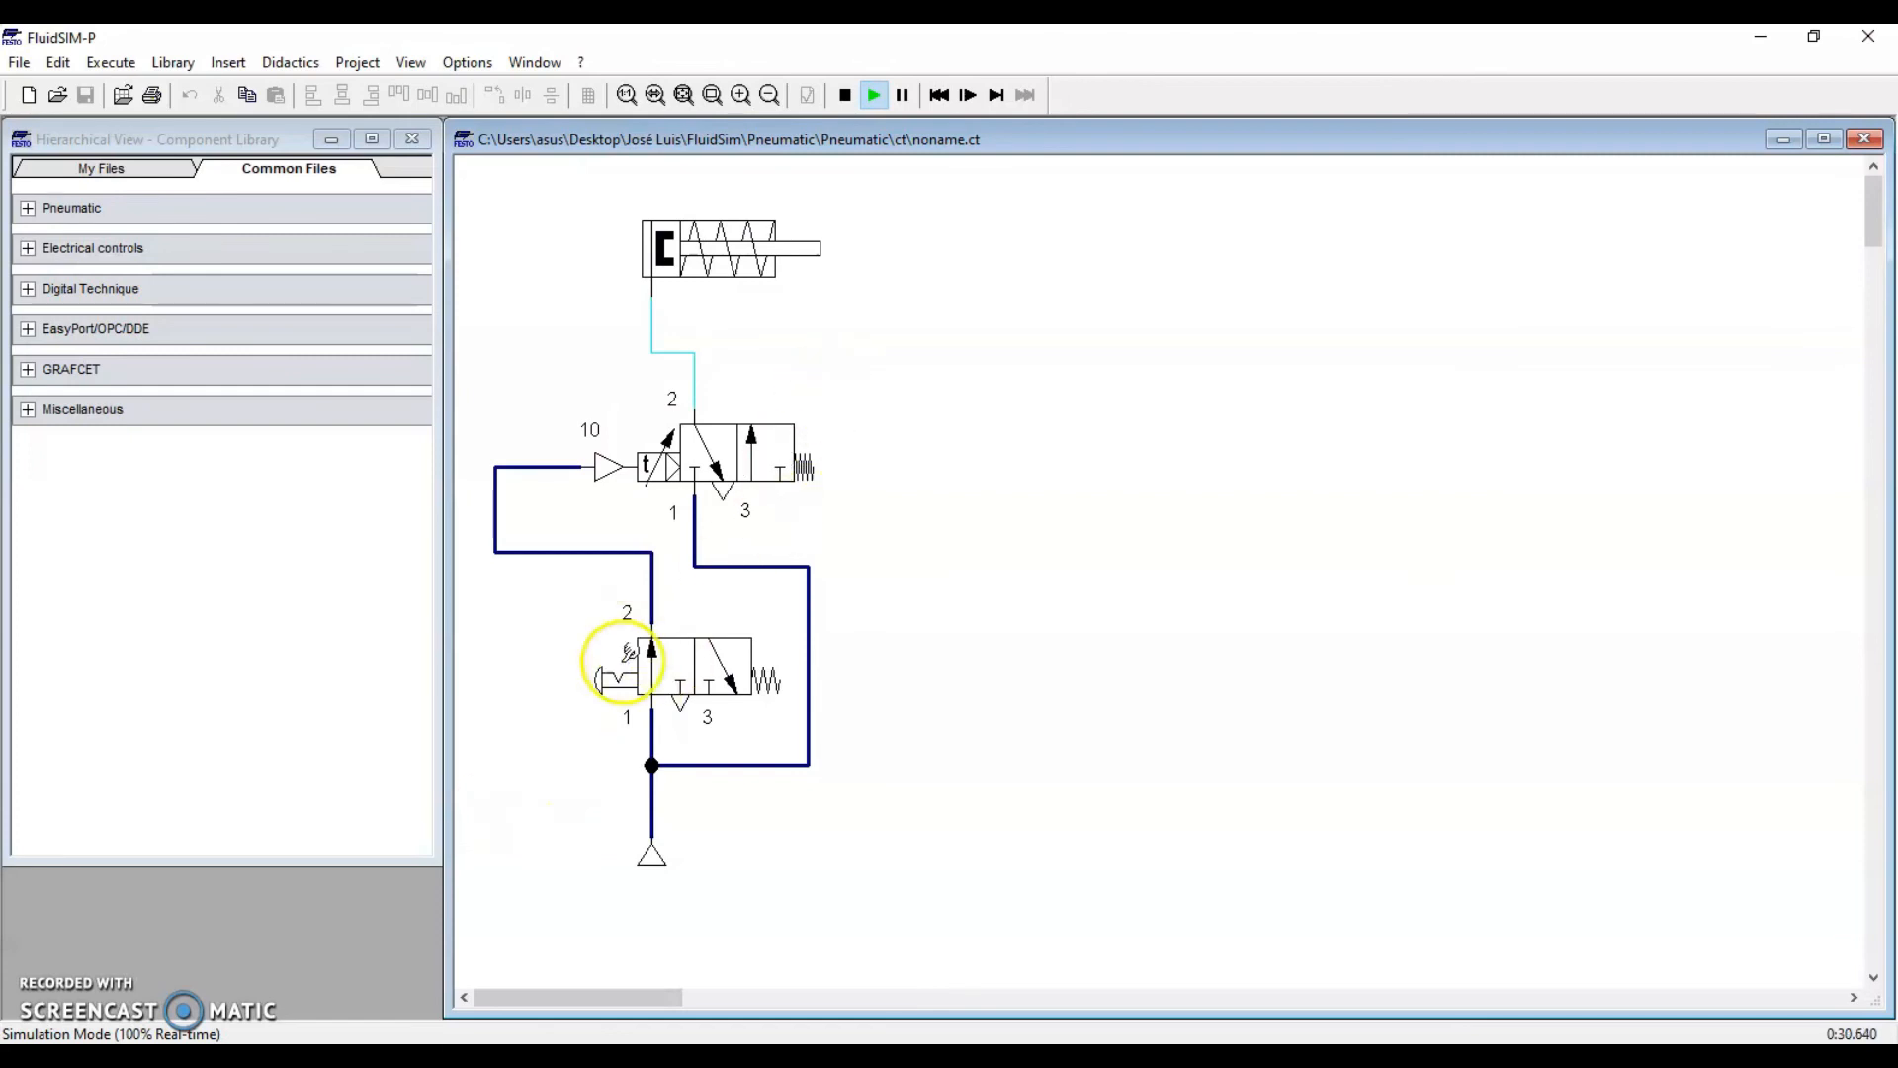
{"action": "left_click", "coordinate": [615, 679]}
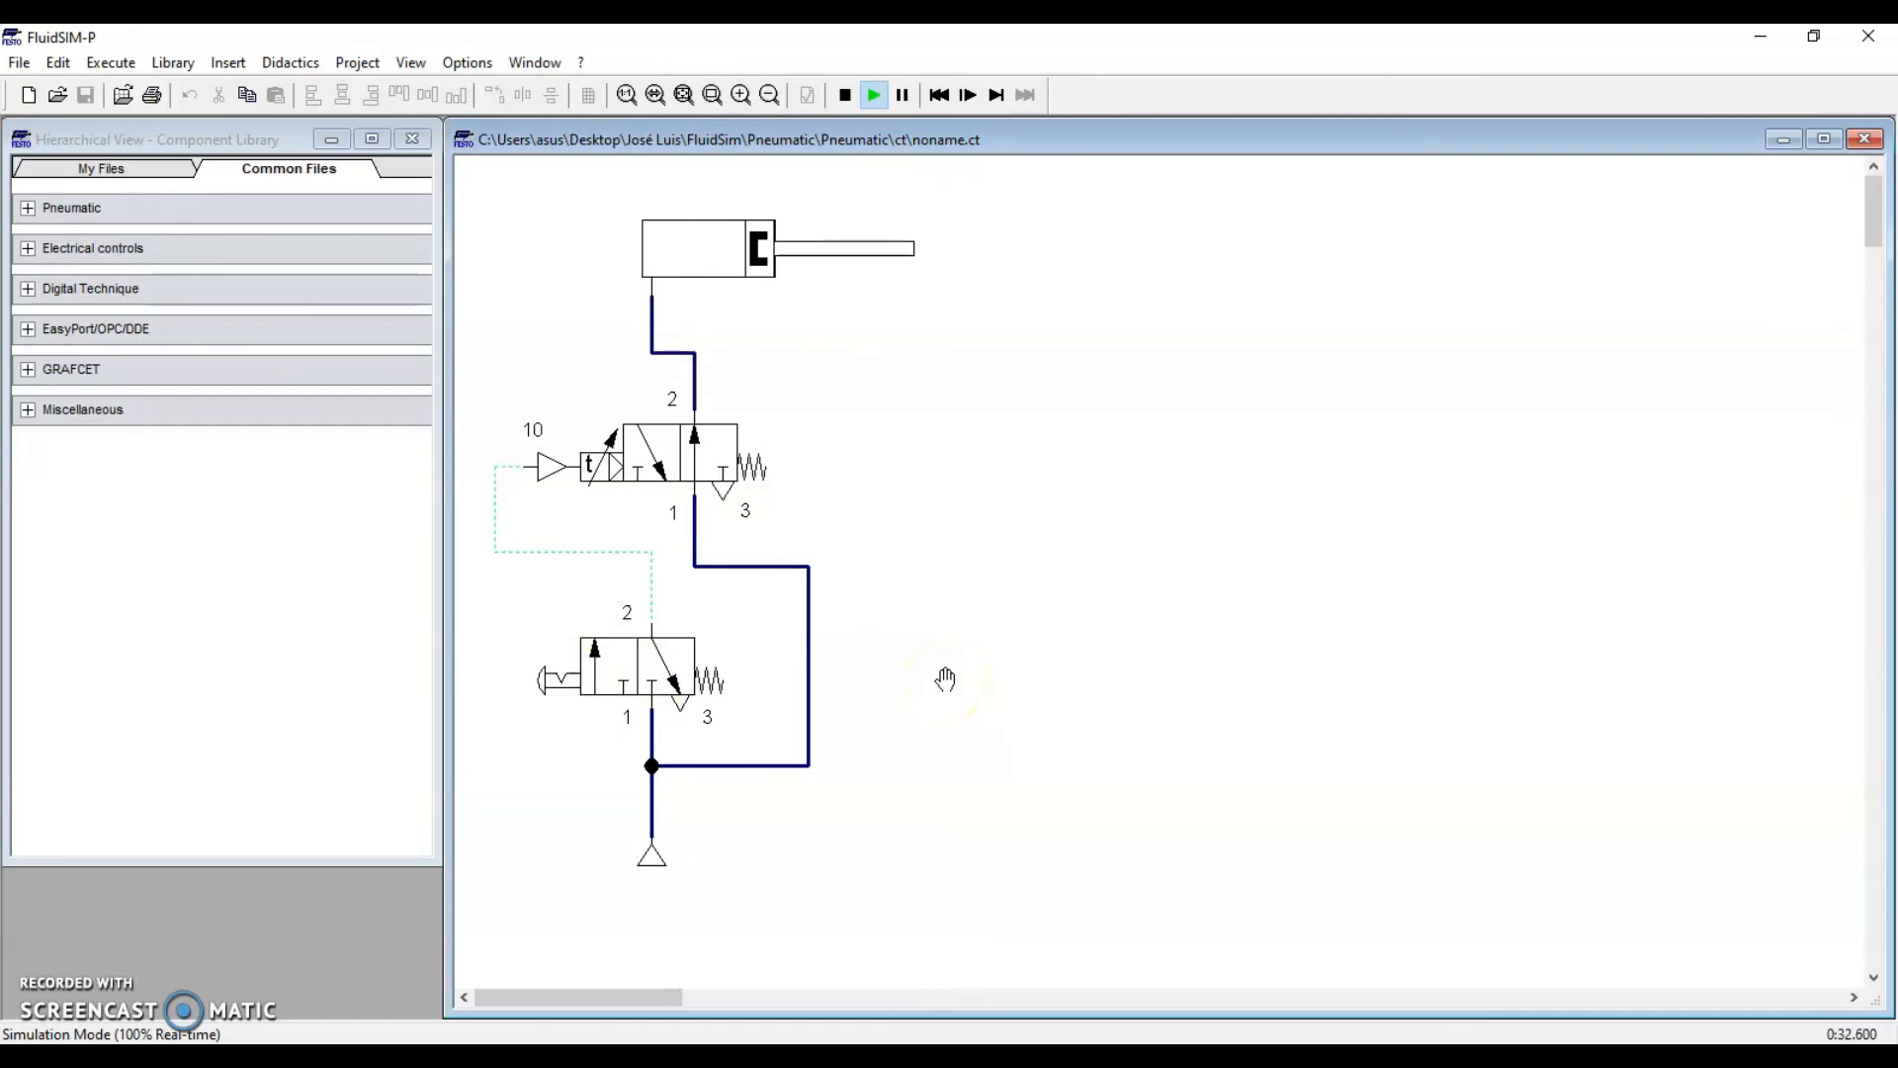
{"action": "left_click", "coordinate": [844, 95]}
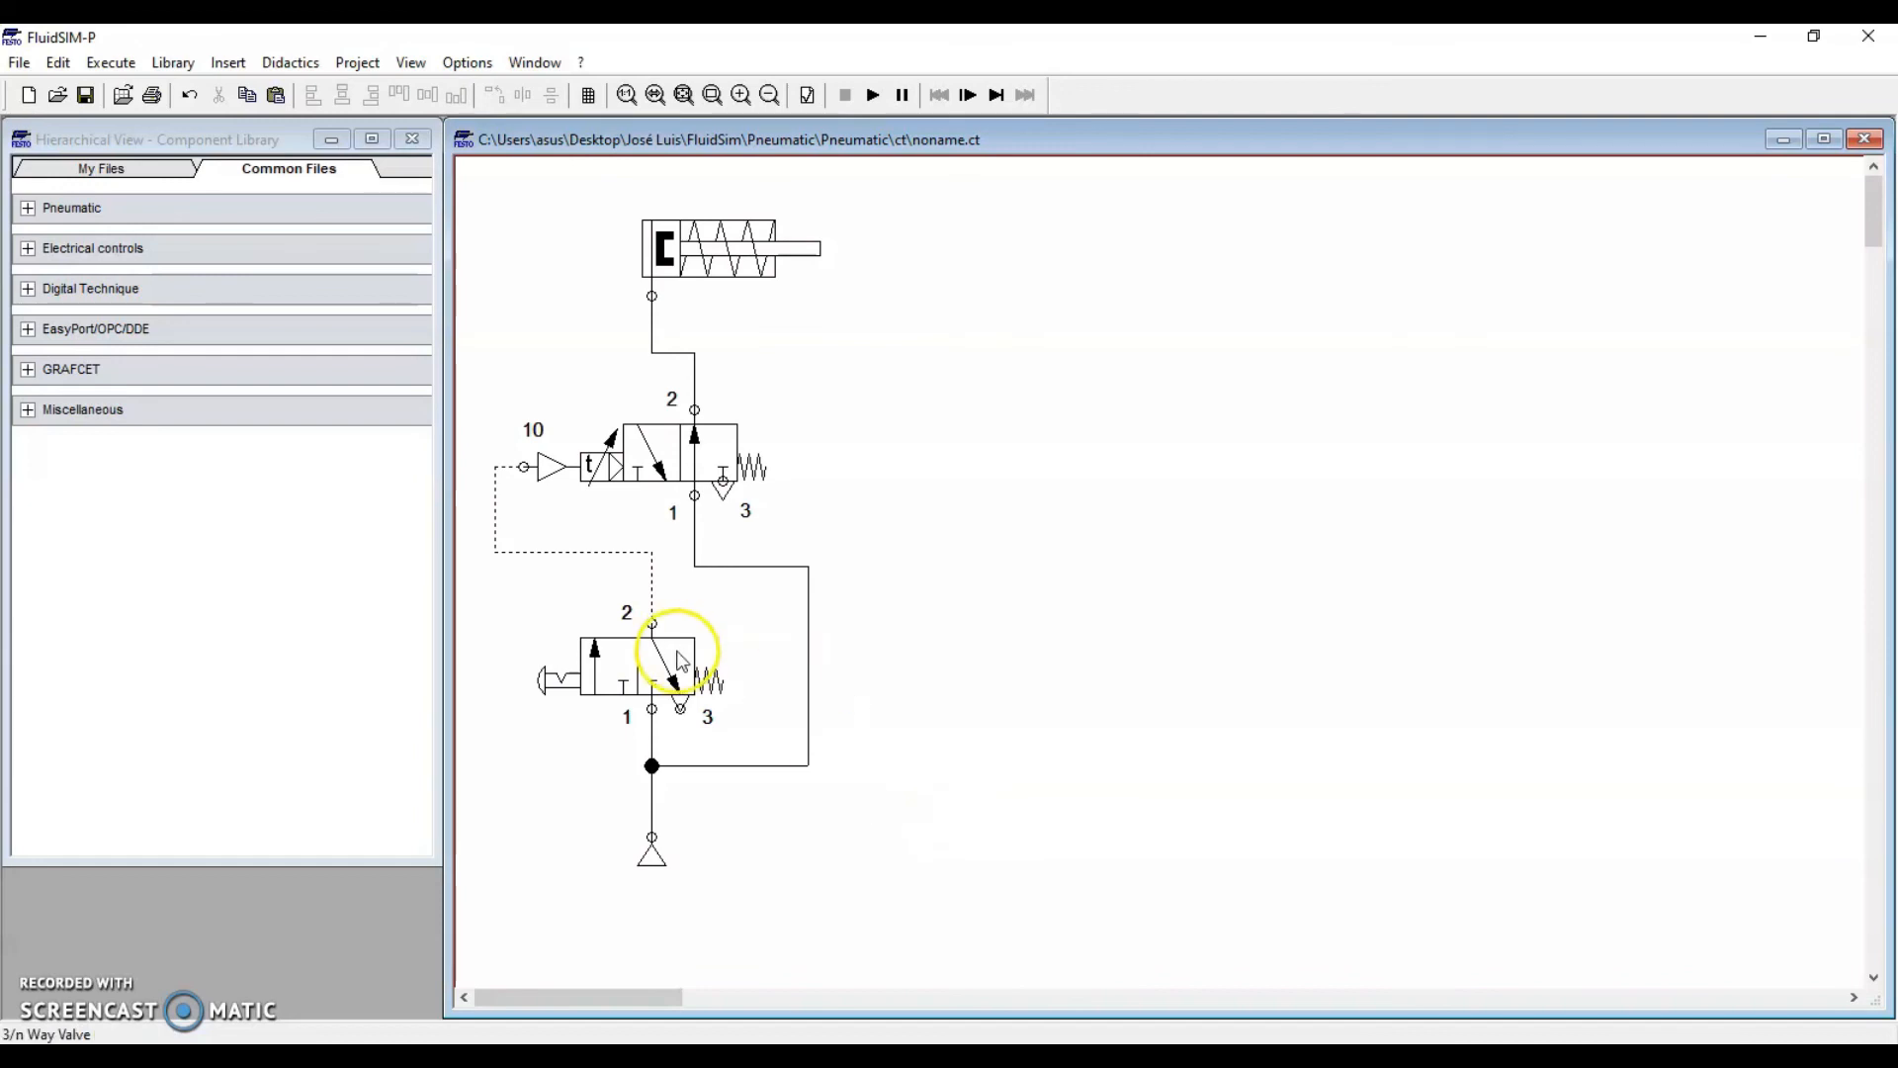
Place a State Diagram from Miscellaneous on the sheet and widen it to the right
{"action": "left_click", "coordinate": [29, 411]}
{"action": "left_click_drag", "start_coordinate": [51, 461], "coordinate": [1275, 627]}
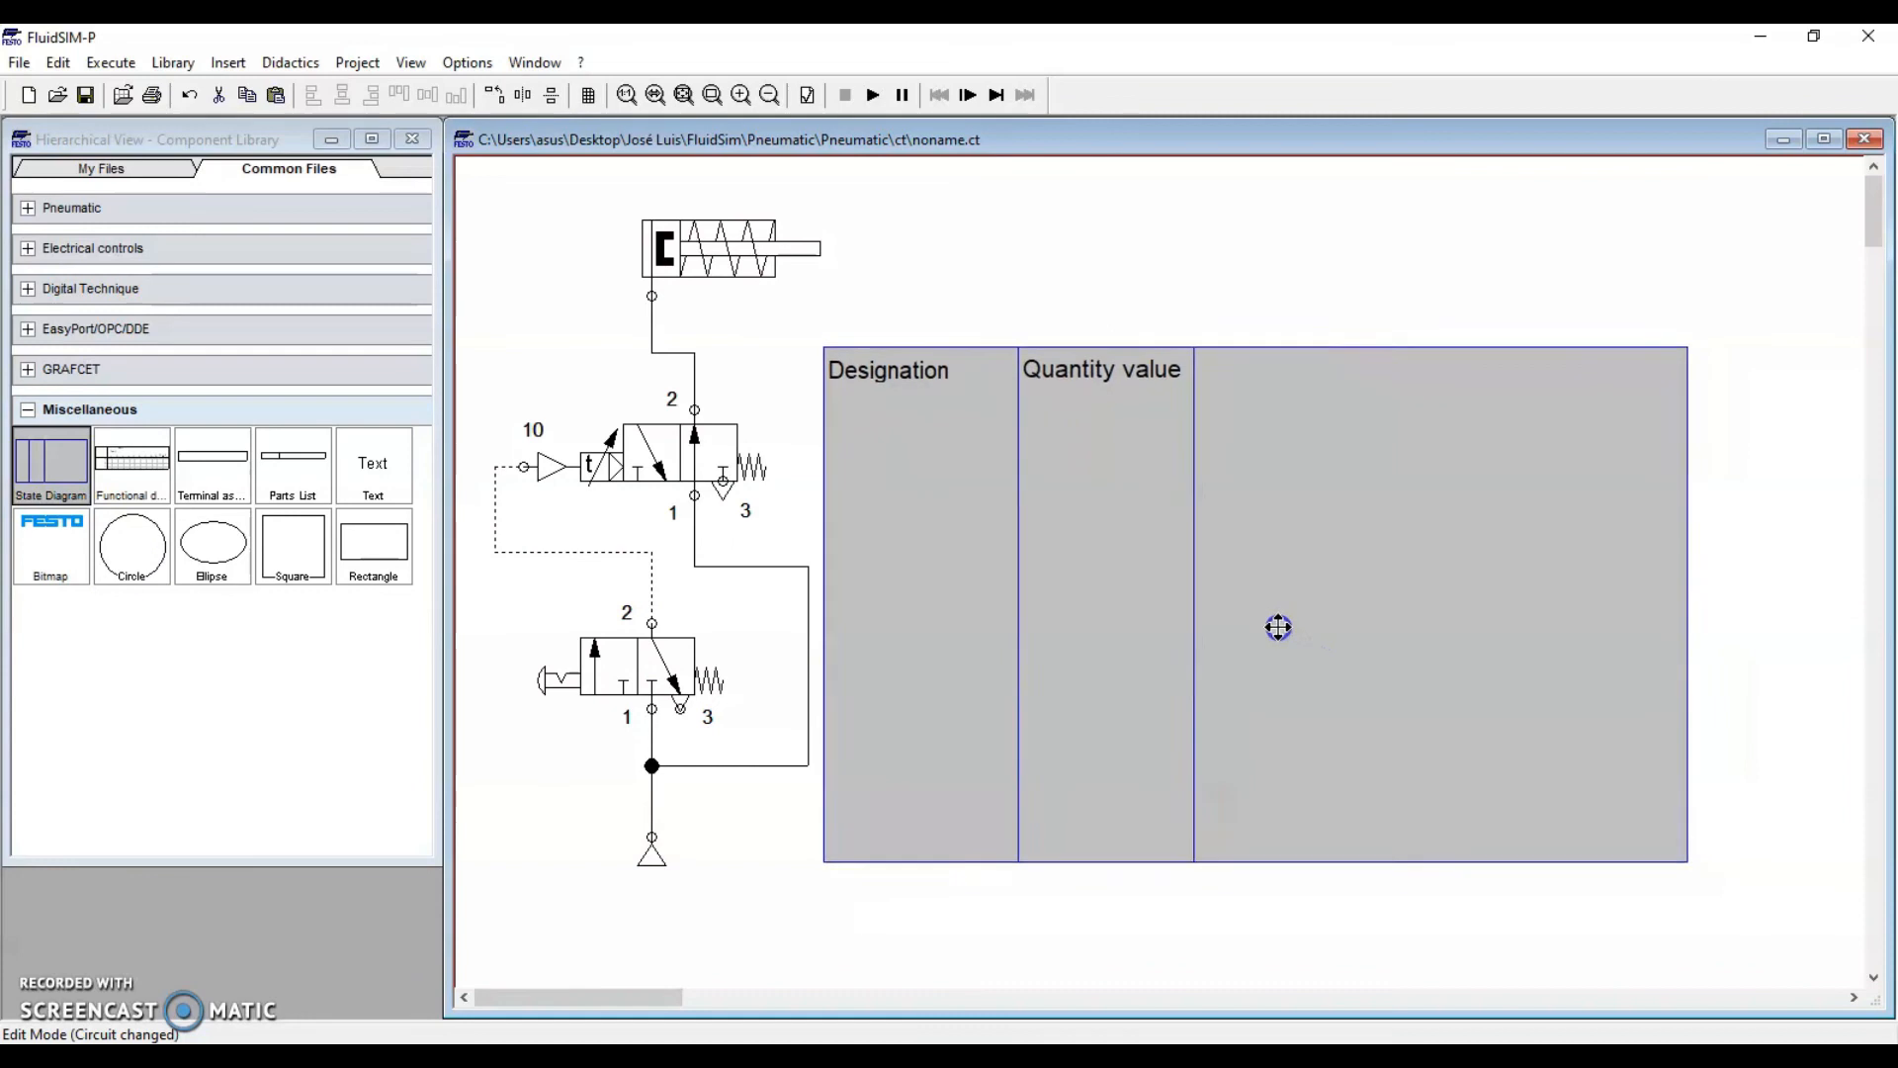
{"action": "left_click_drag", "start_coordinate": [1687, 618], "coordinate": [1864, 612]}
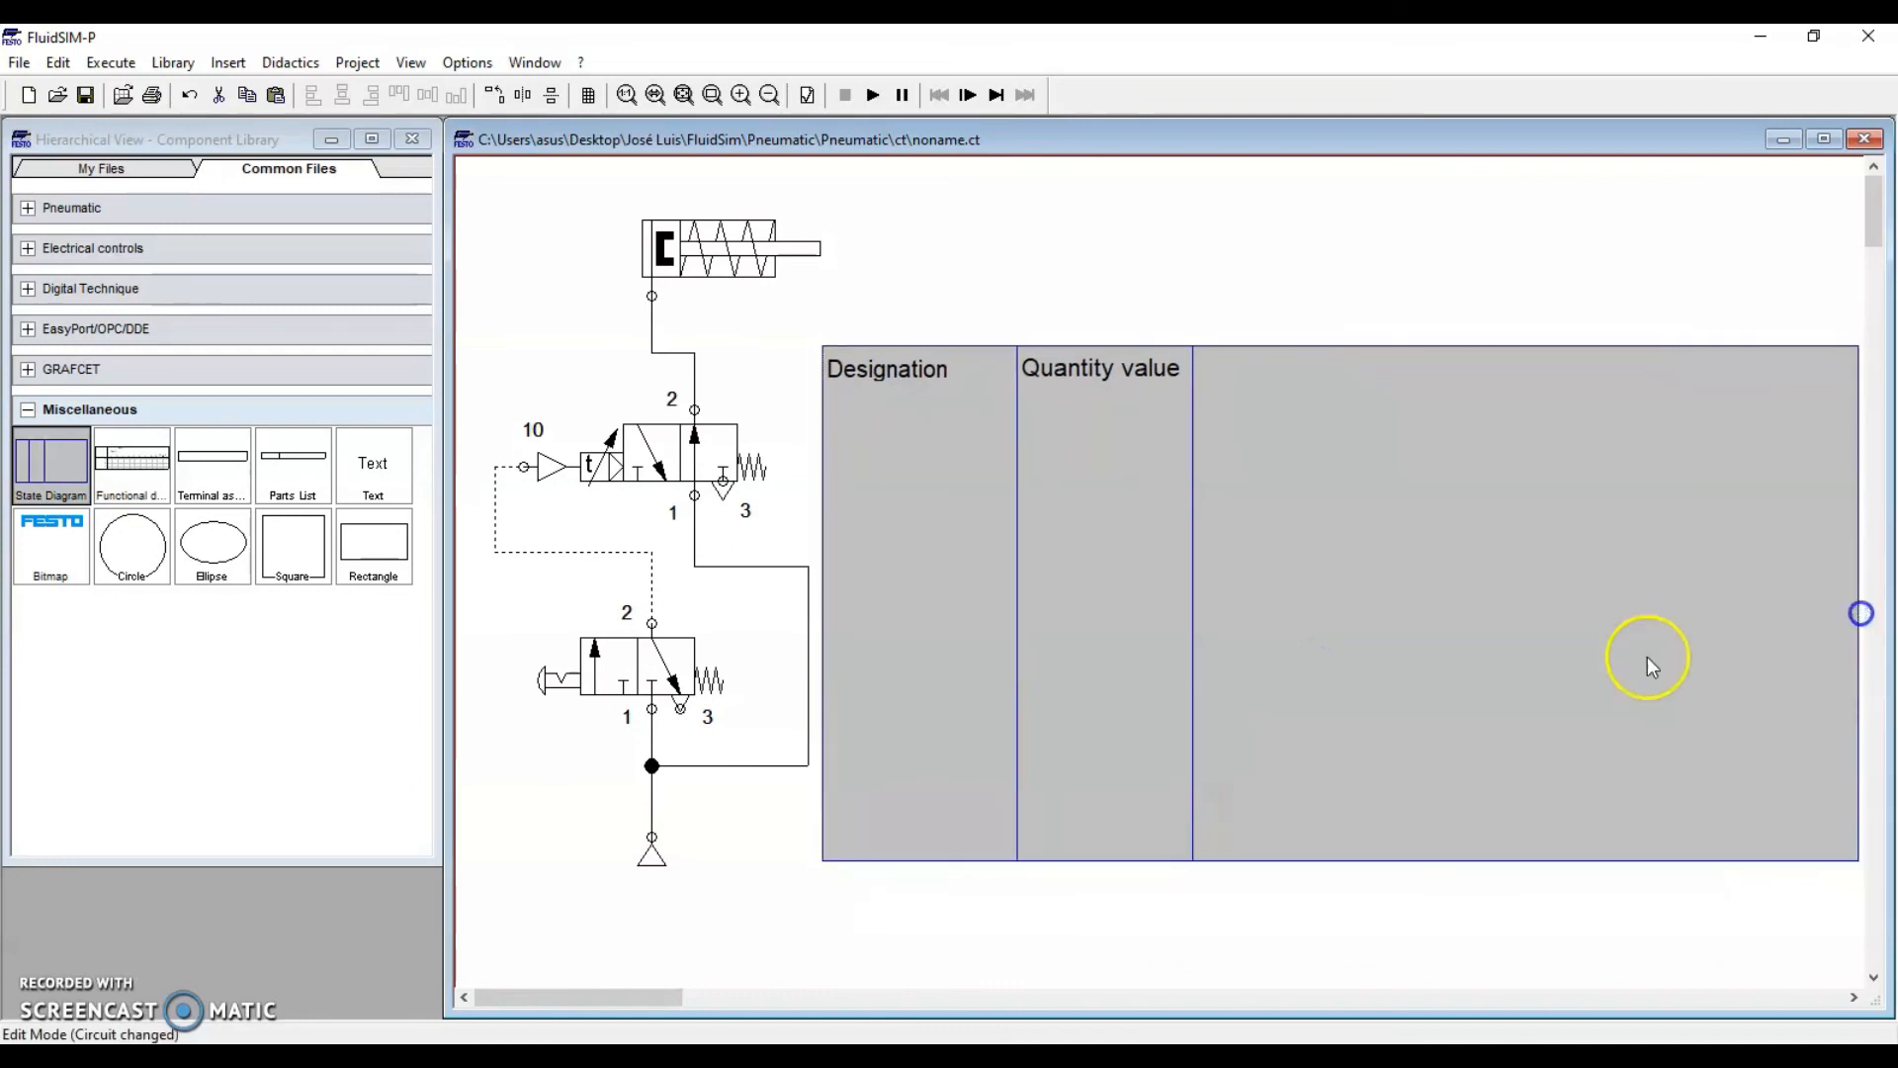
{"action": "left_click", "coordinate": [1115, 288]}
Add both 3/n valves to the state diagram and start the simulation
{"action": "left_click_drag", "start_coordinate": [603, 668], "coordinate": [962, 544]}
{"action": "left_click", "coordinate": [949, 596]}
{"action": "left_click_drag", "start_coordinate": [656, 462], "coordinate": [1029, 615]}
{"action": "left_click", "coordinate": [949, 597]}
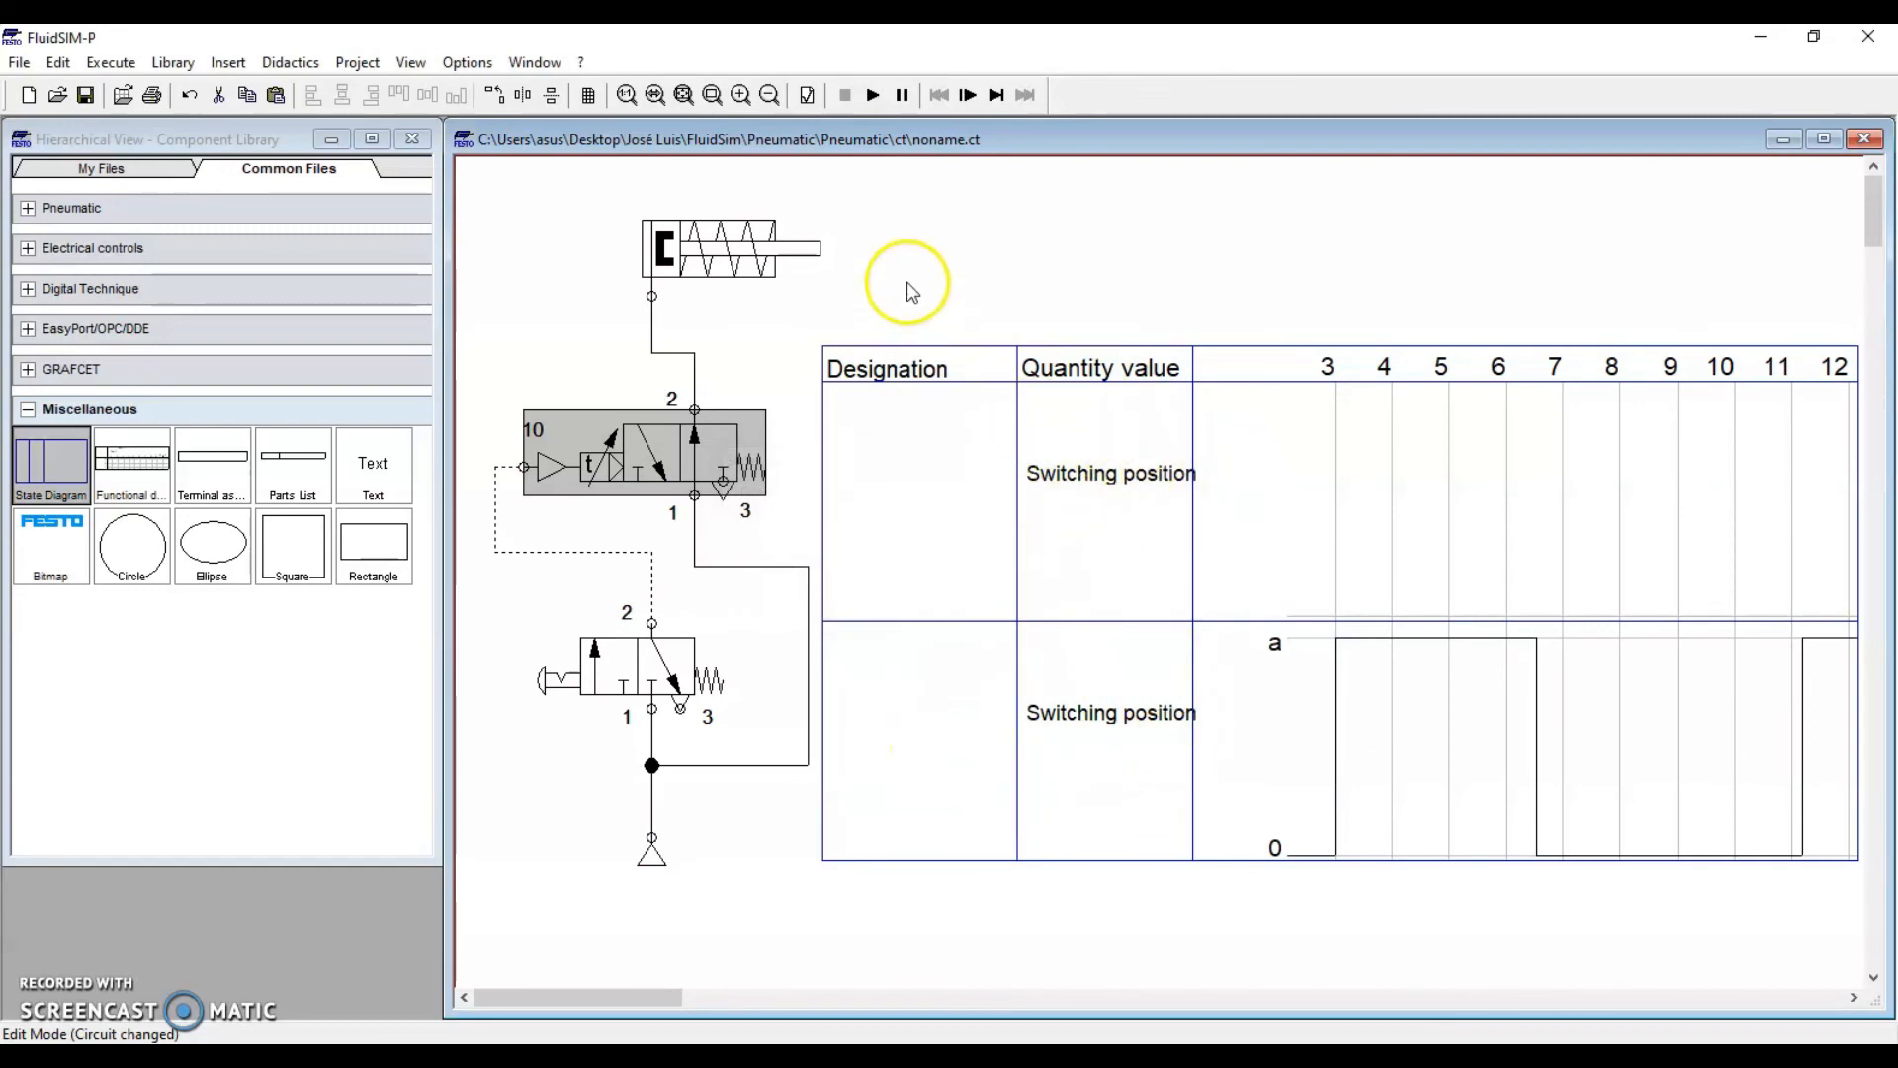
{"action": "left_click", "coordinate": [872, 95]}
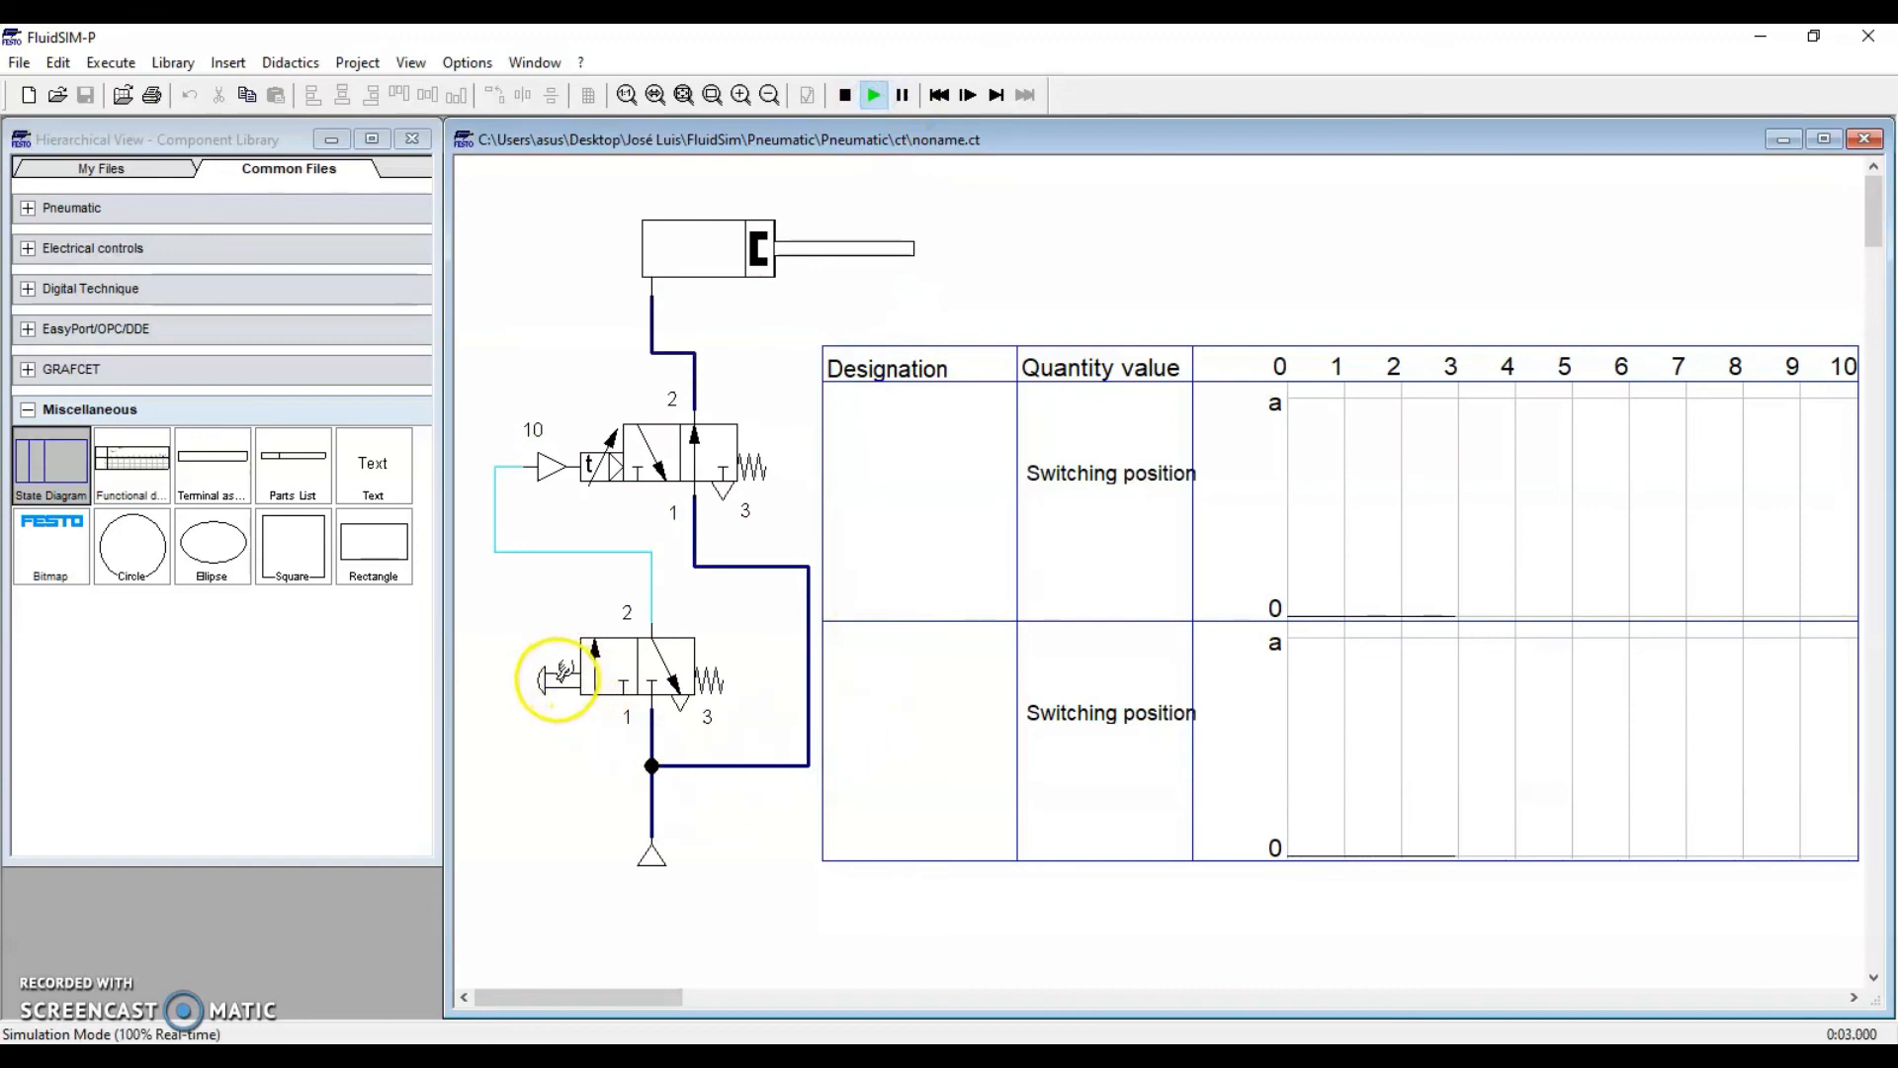
Actuate and release the push-button valve once, then pause the simulation
{"action": "left_click", "coordinate": [559, 678]}
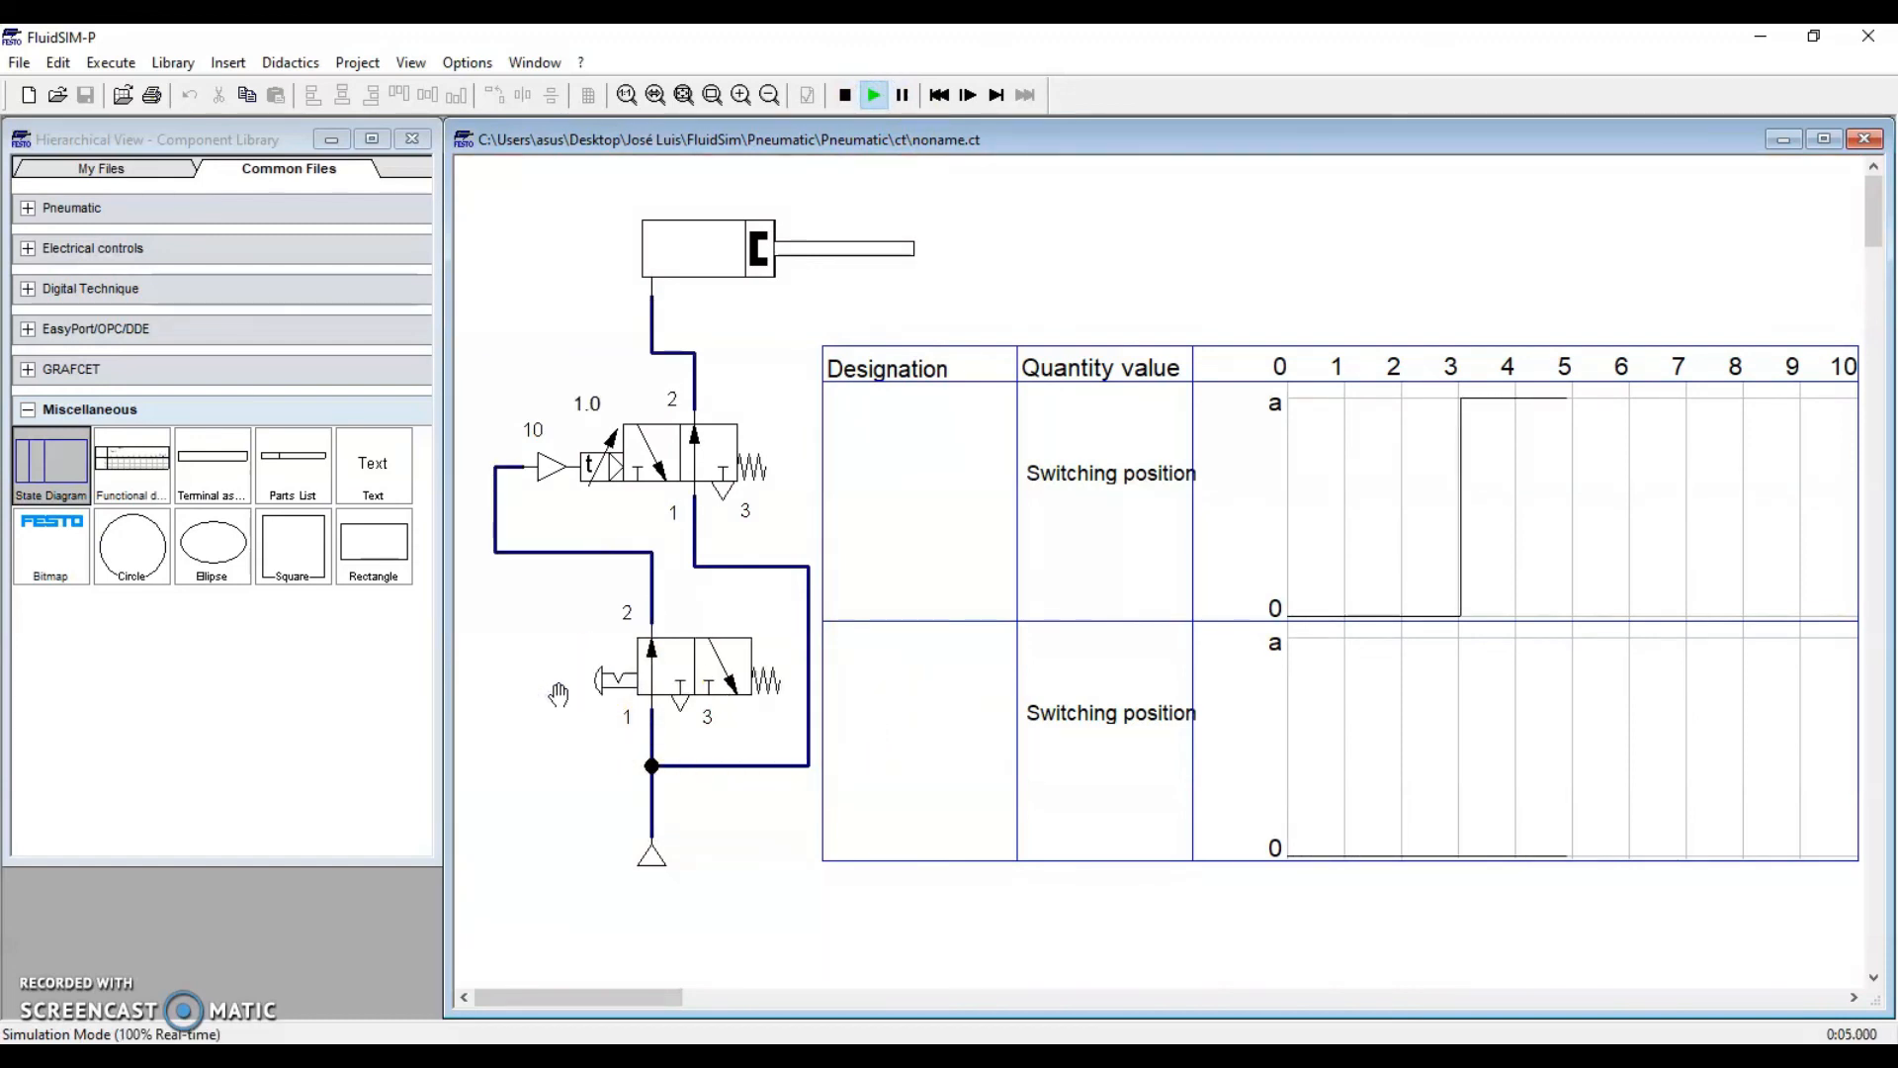
{"action": "left_click_drag", "start_coordinate": [566, 670], "coordinate": [620, 672]}
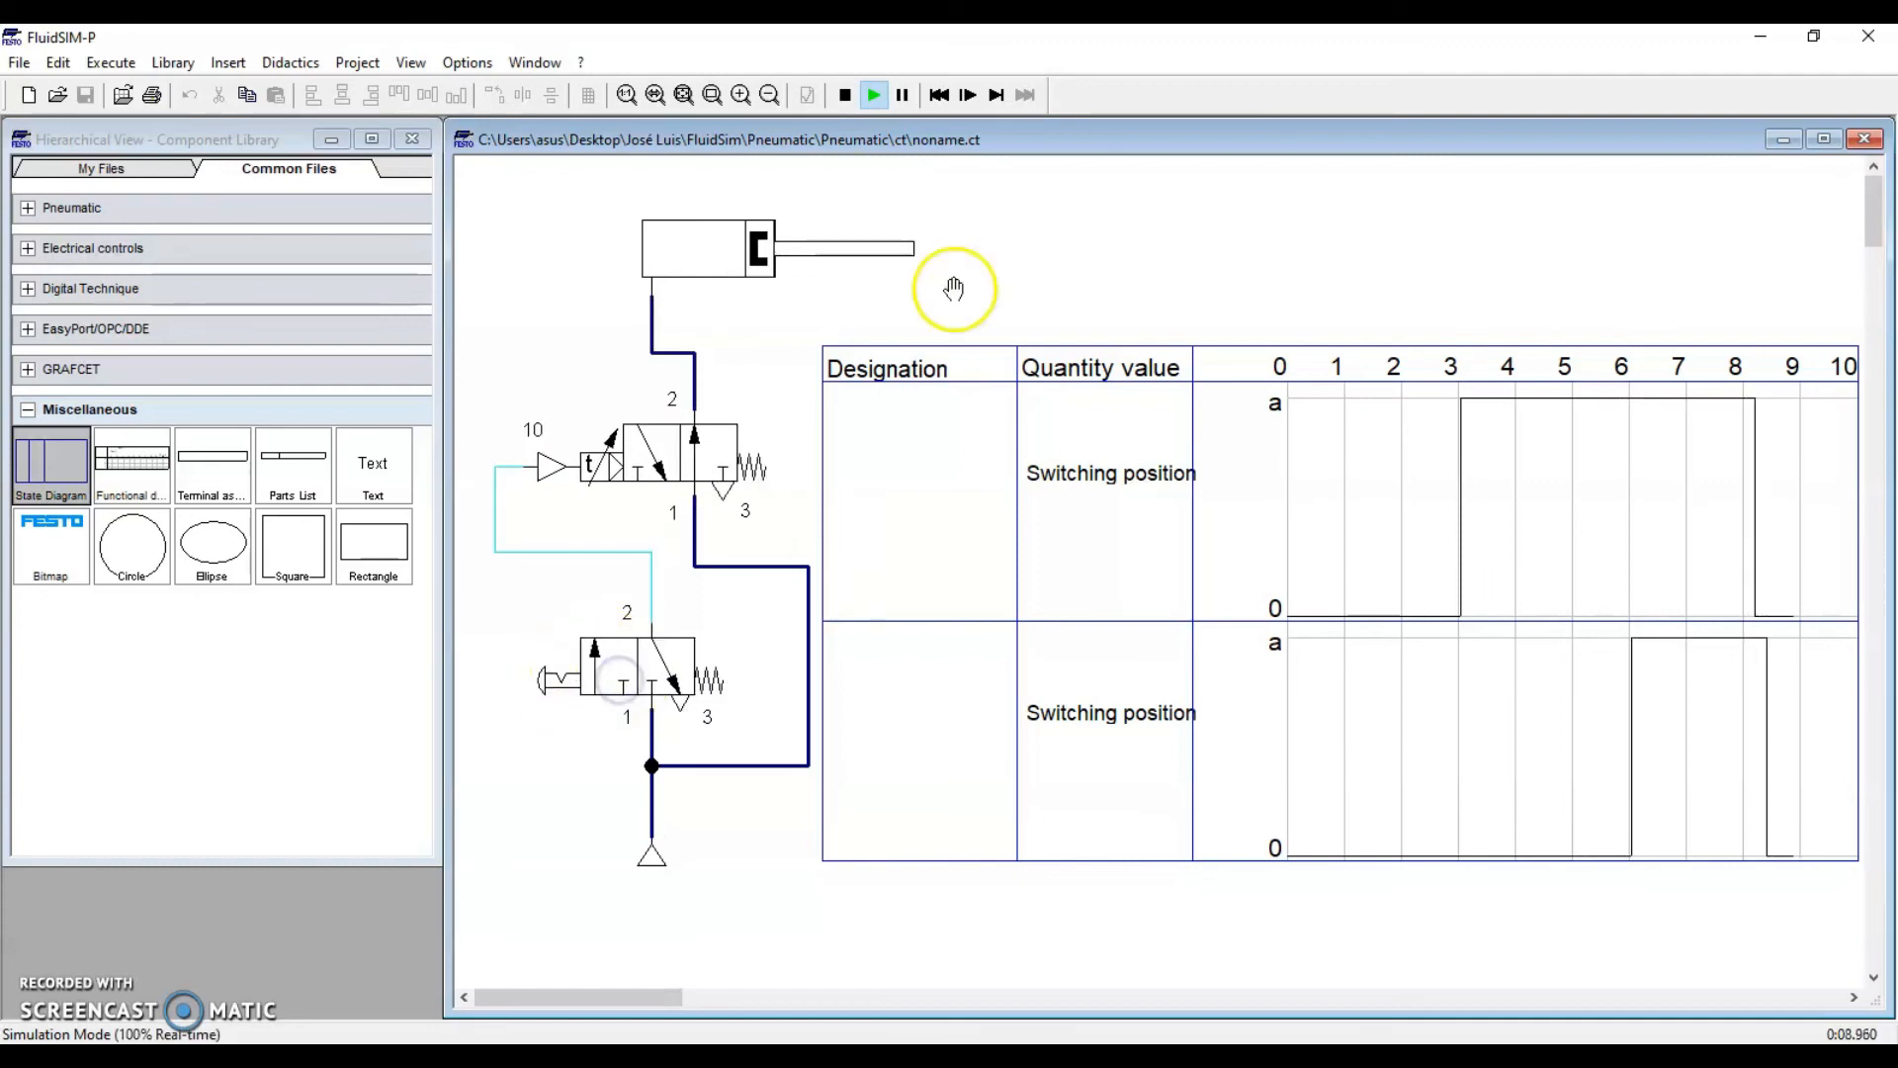
{"action": "left_click", "coordinate": [903, 96]}
Read the switching times along both valves' state-diagram traces, then stop the simulation to return to editing
{"action": "mouse_move", "coordinate": [1462, 529]}
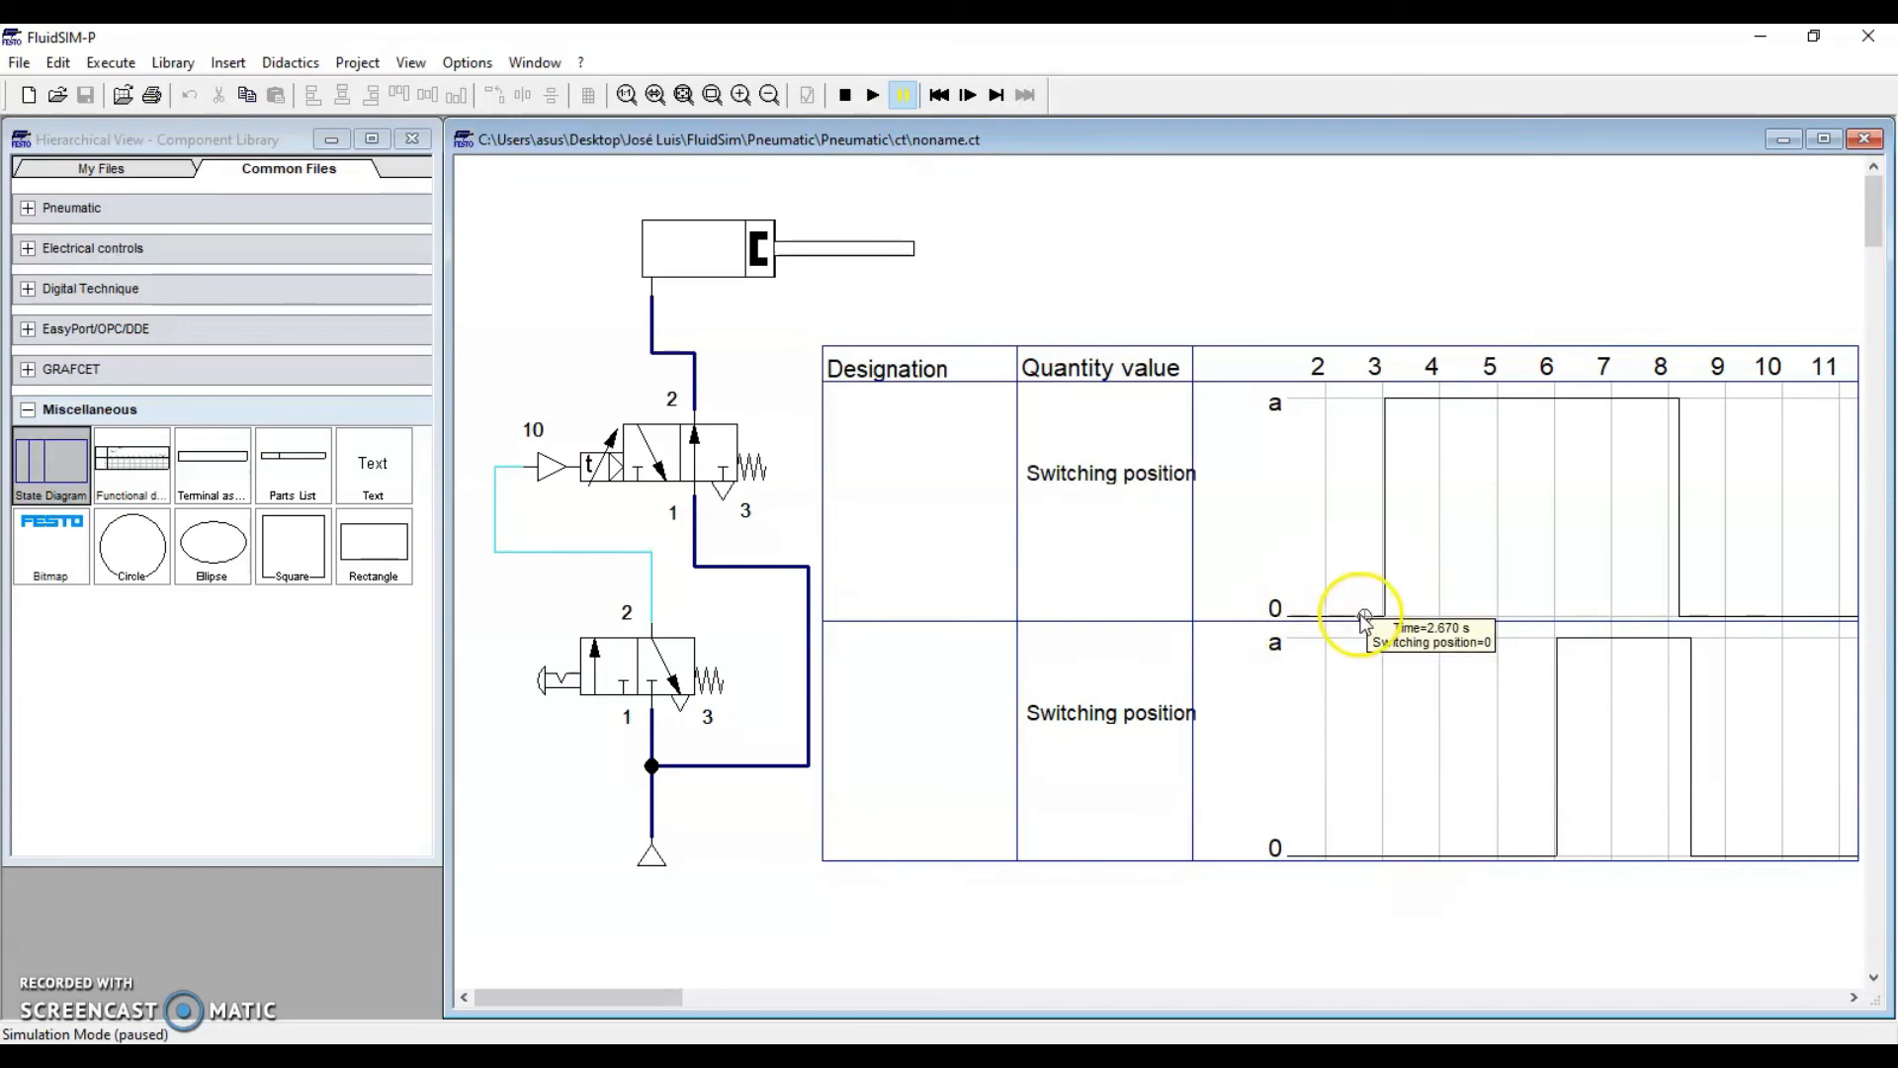
{"action": "mouse_move", "coordinate": [1288, 858]}
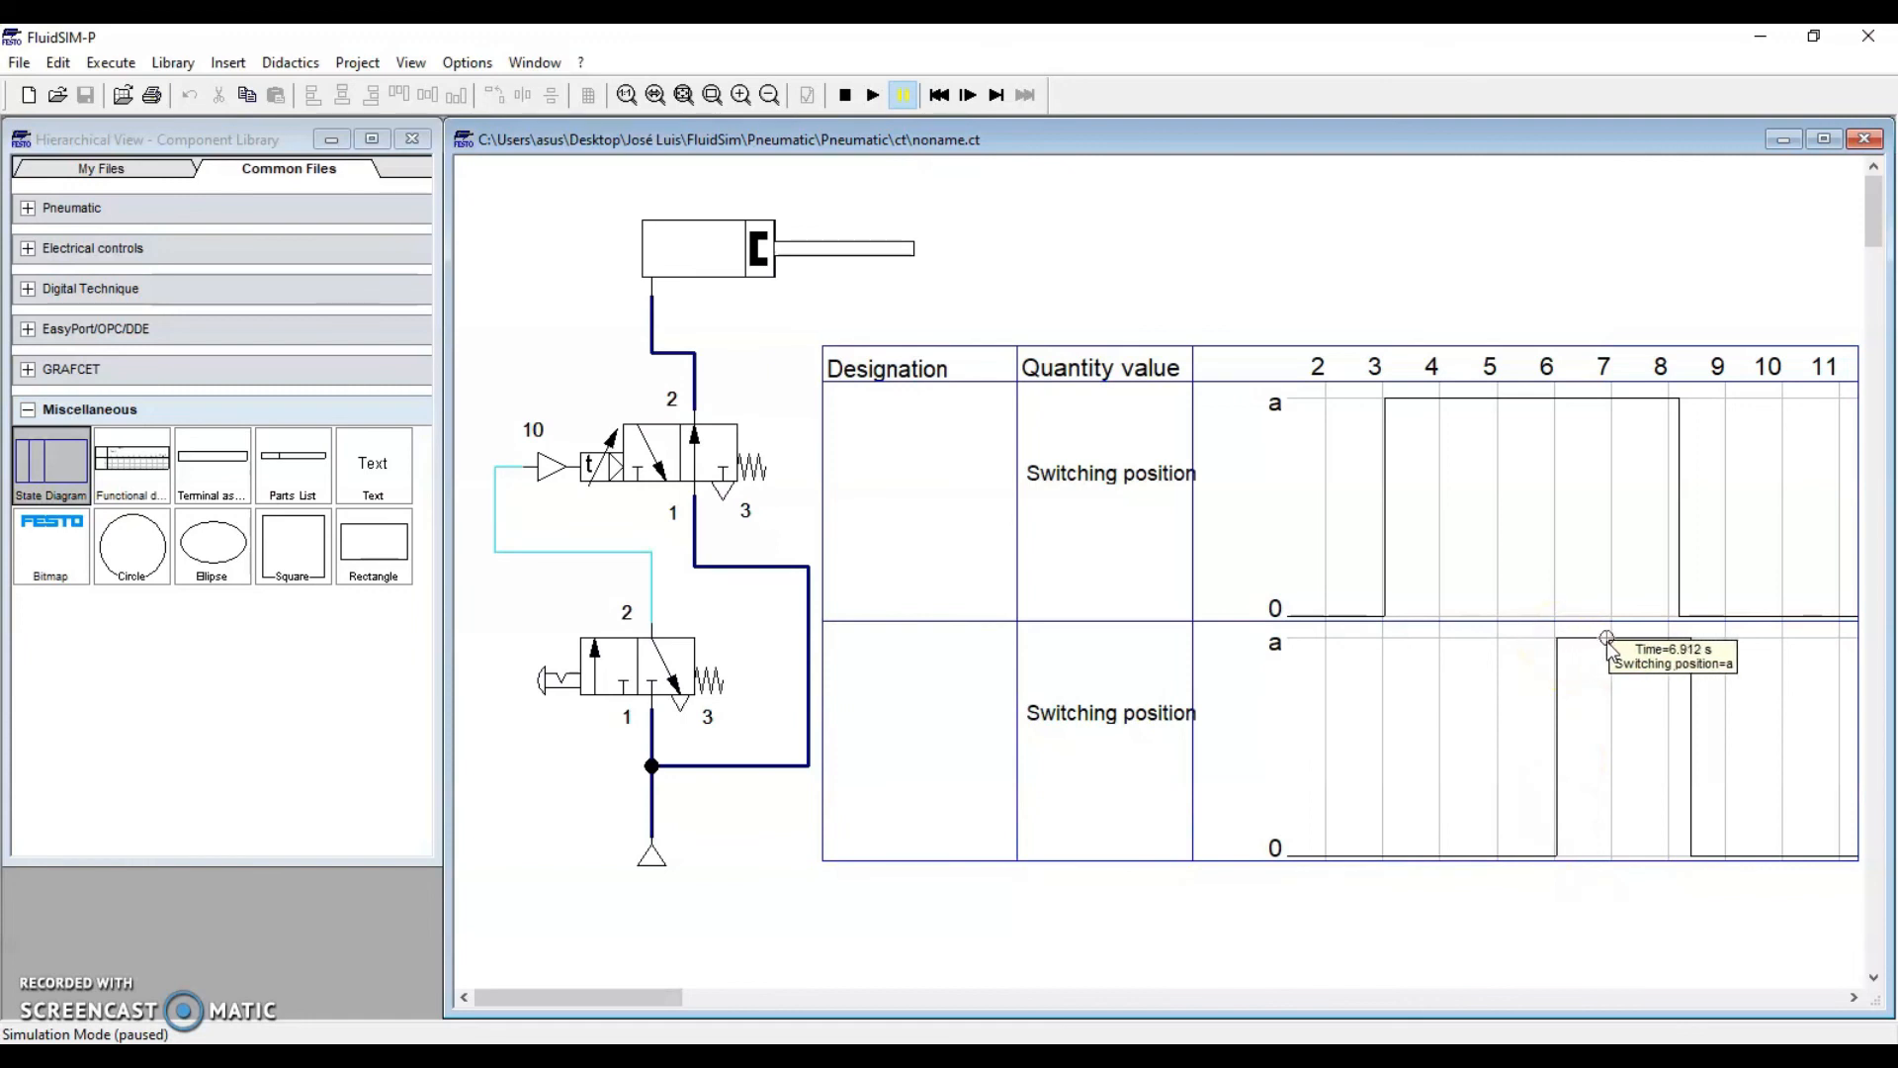
{"action": "left_click_drag", "start_coordinate": [1604, 637], "coordinate": [1805, 860]}
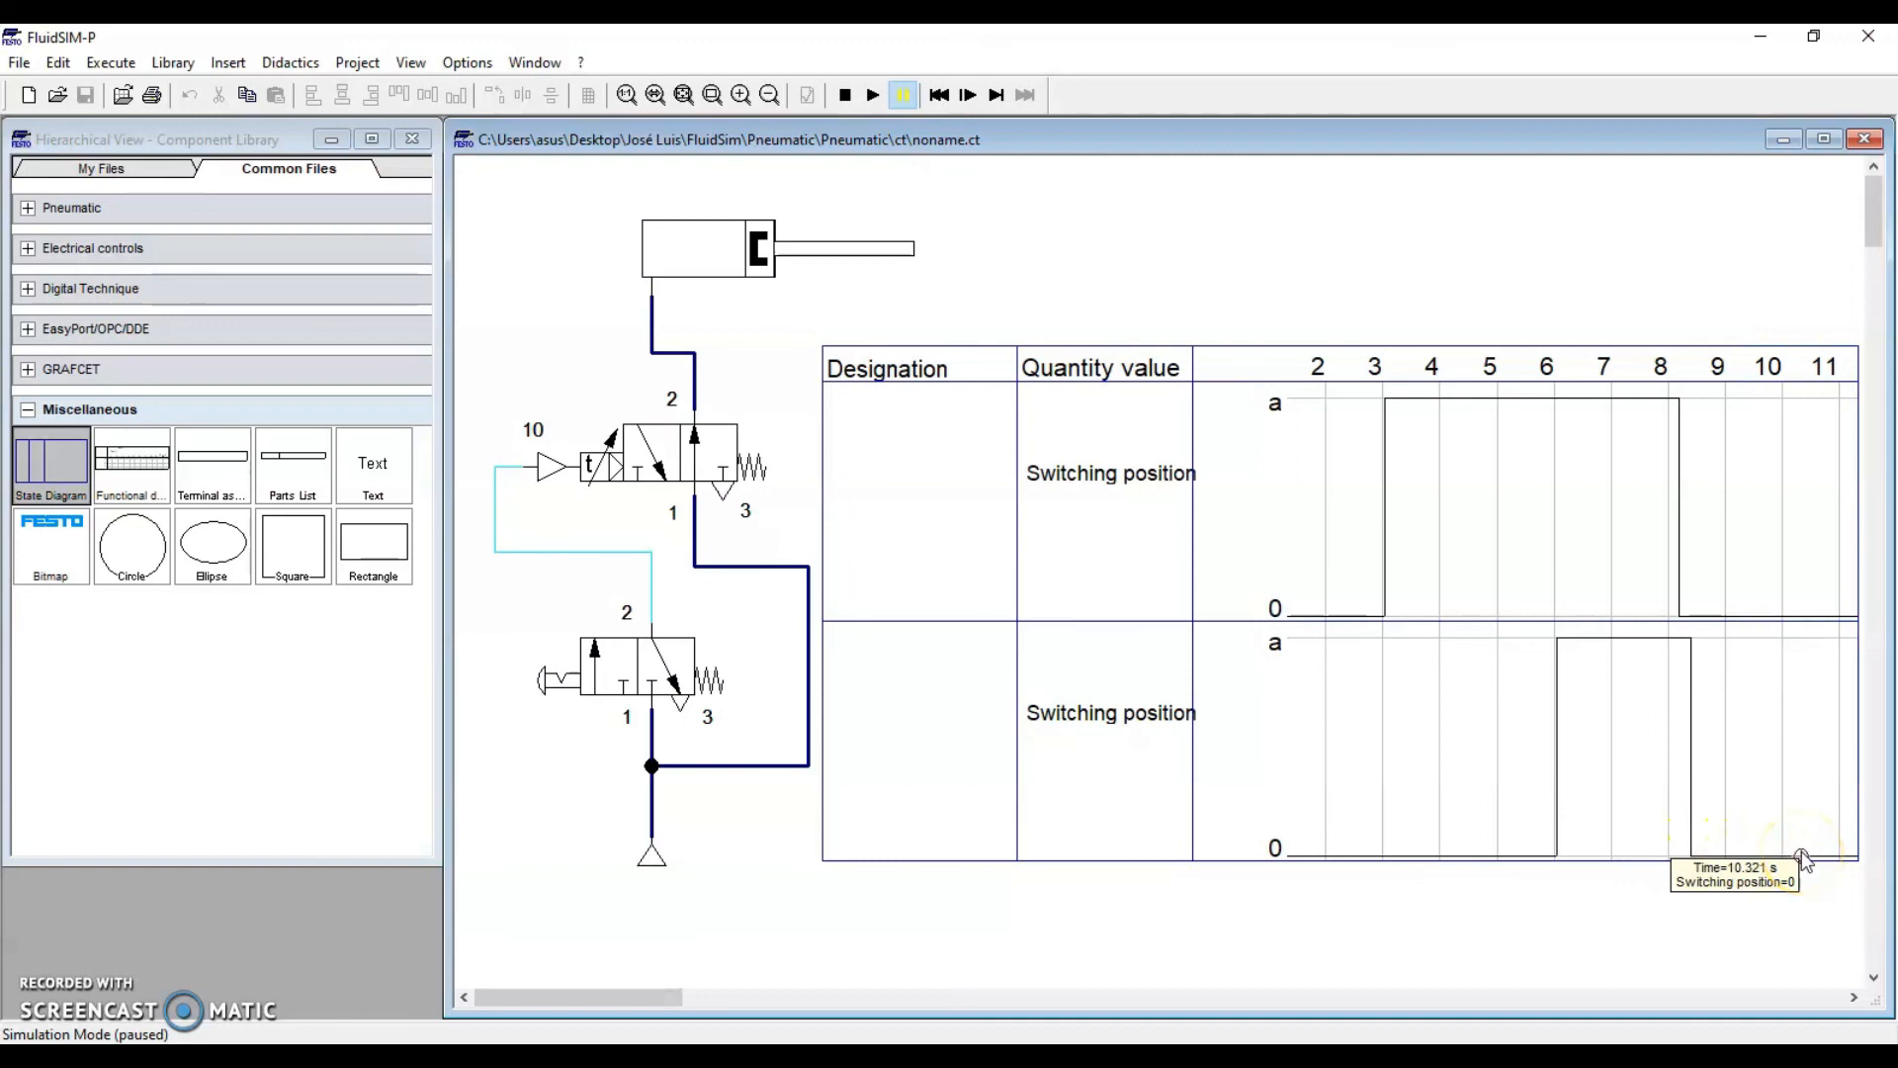
{"action": "left_click", "coordinate": [1072, 161]}
{"action": "left_click", "coordinate": [844, 96]}
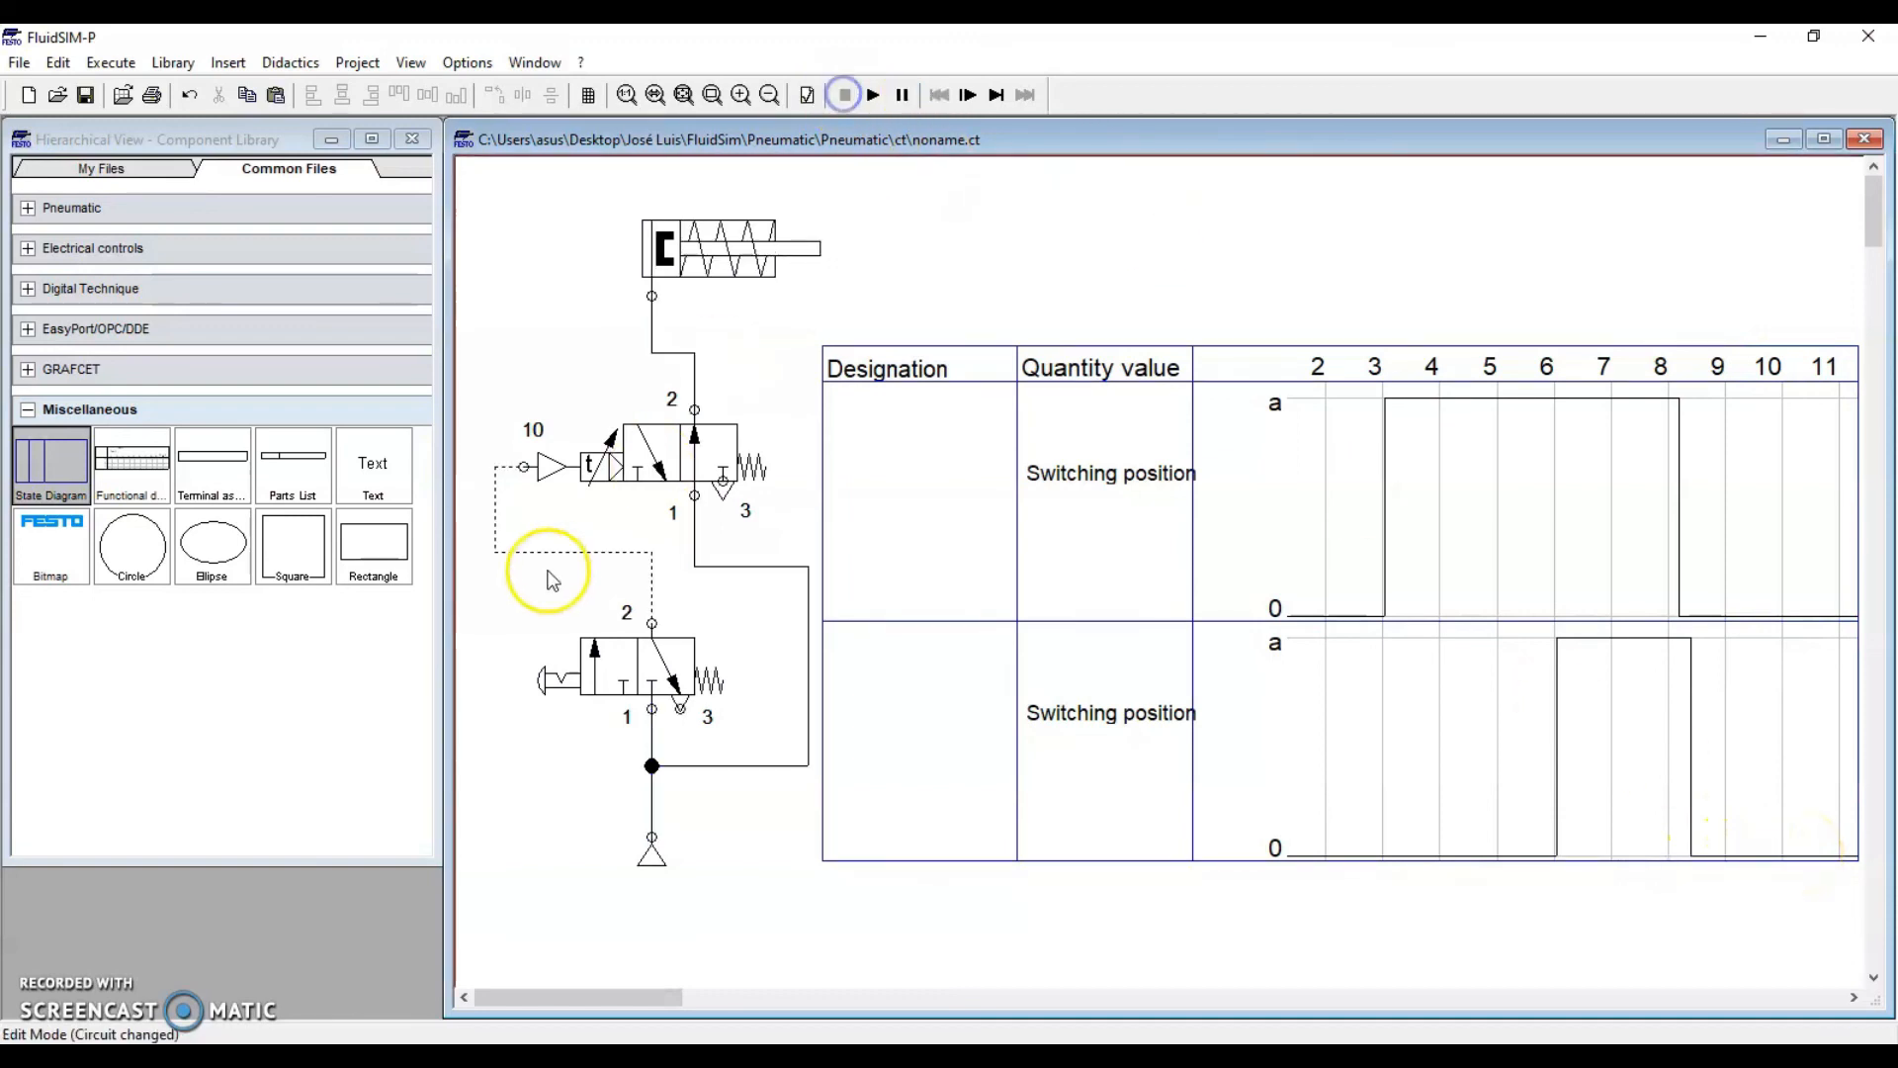